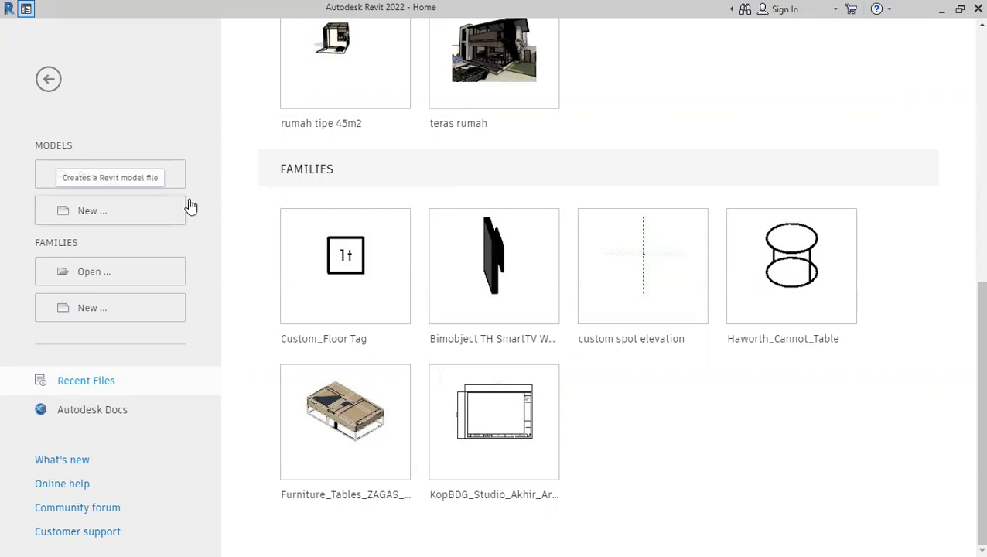
Create a new project template based on the Architectural Template
left_click(115, 213)
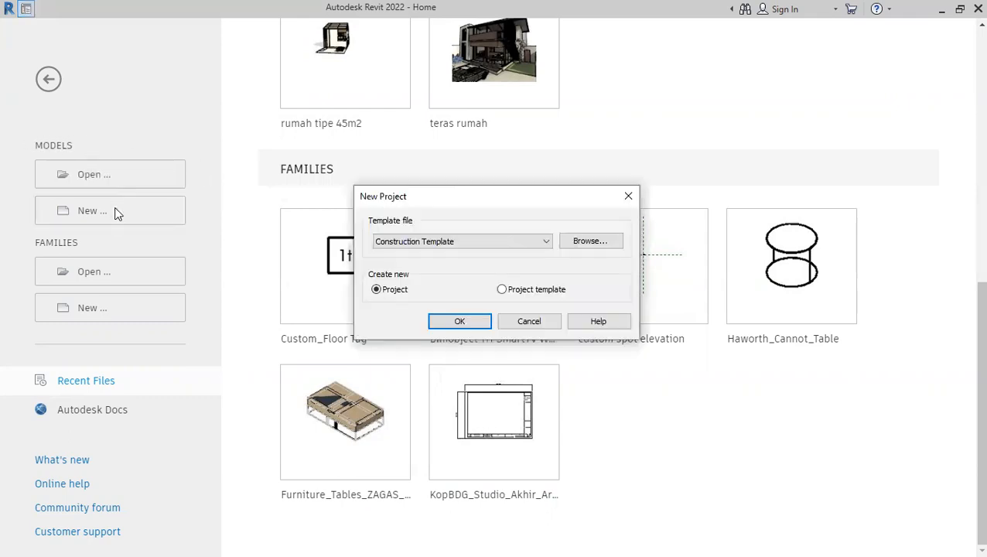
left_click(500, 241)
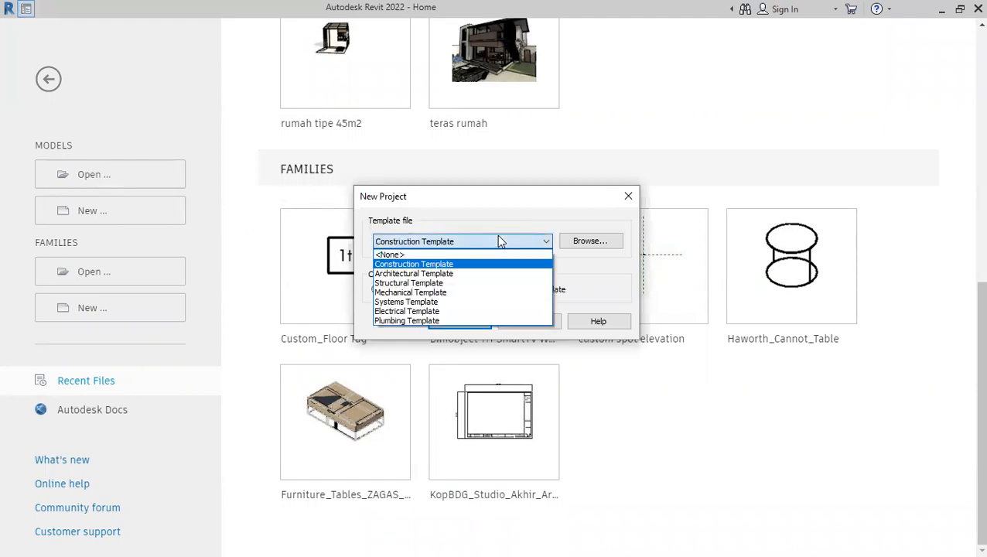
left_click(453, 275)
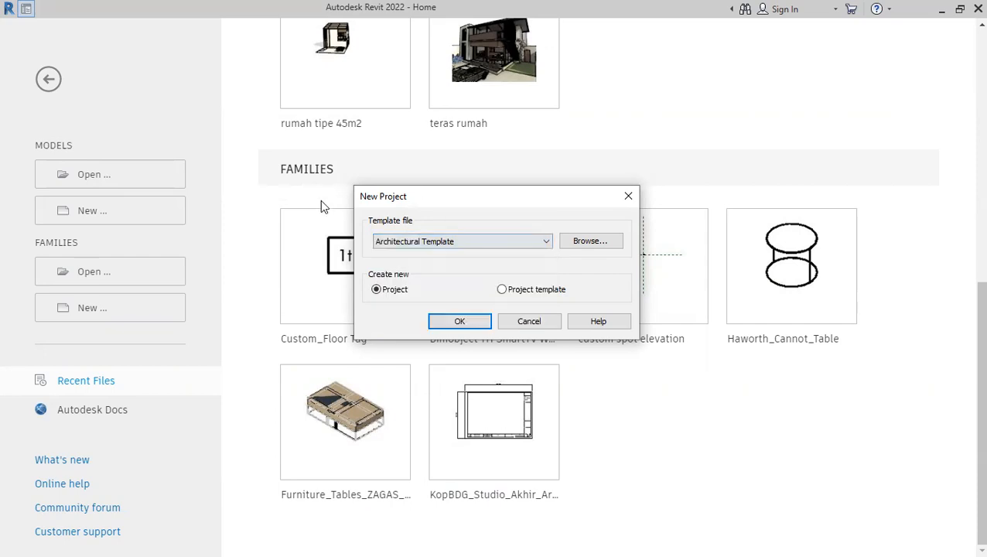
left_click(503, 290)
left_click(450, 325)
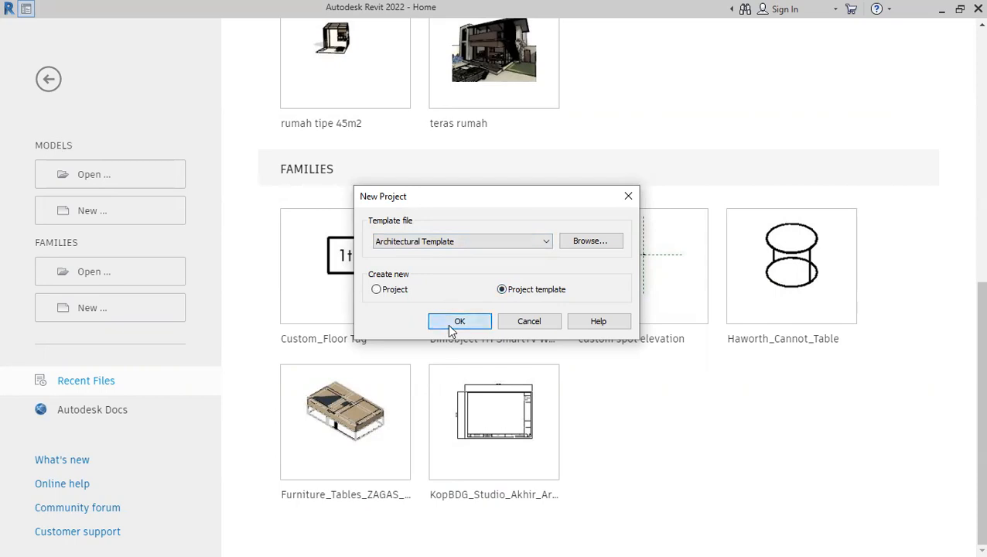
scroll(448, 291, "down", 2)
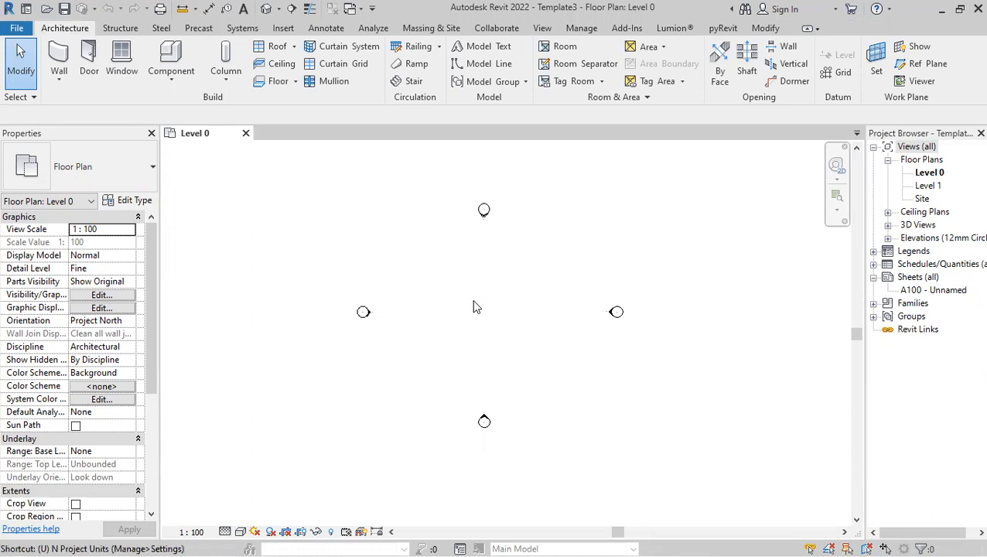
Set the project length units to meters with 2 decimal places and the unit symbol m
key("u")
key("n")
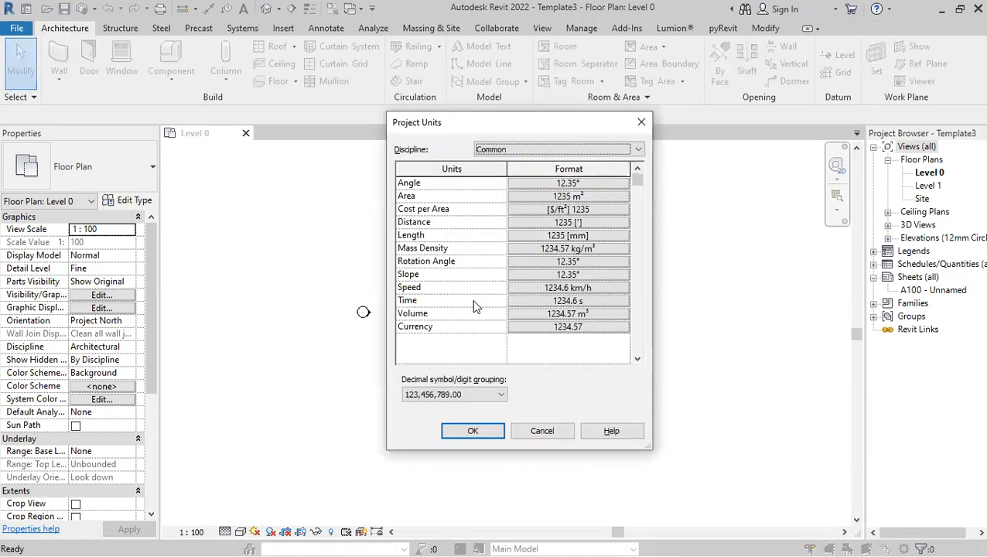
left_click(565, 236)
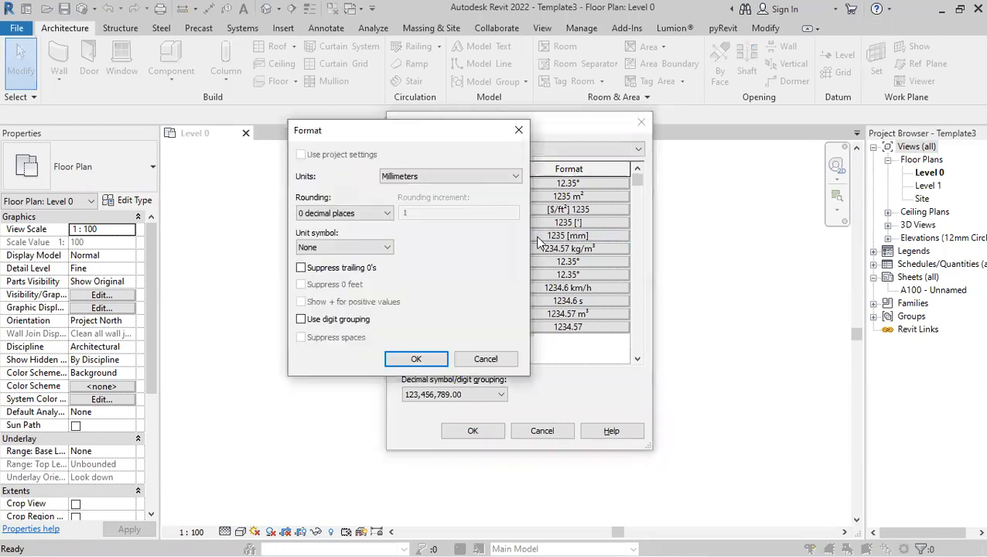
left_click(425, 177)
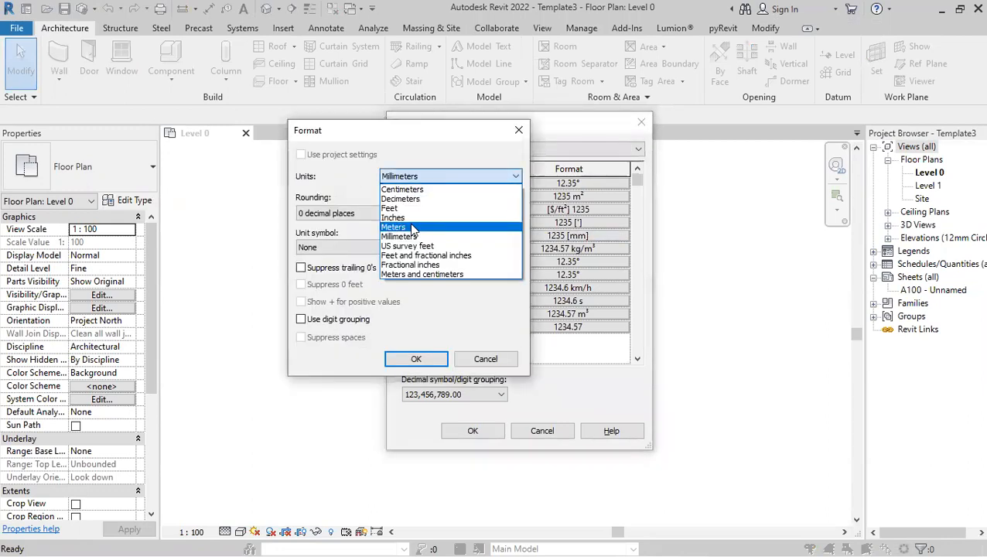
left_click(414, 227)
left_click(343, 214)
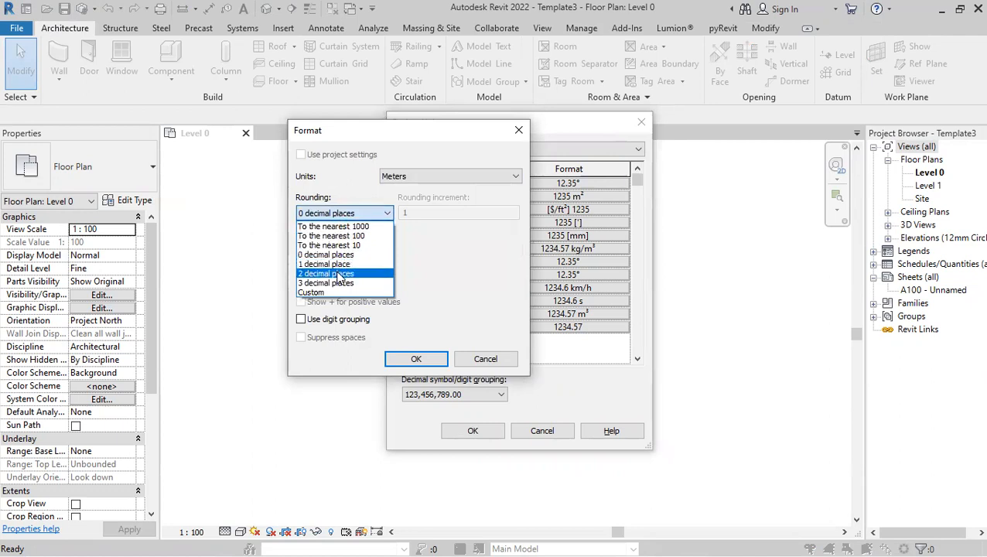
left_click(340, 275)
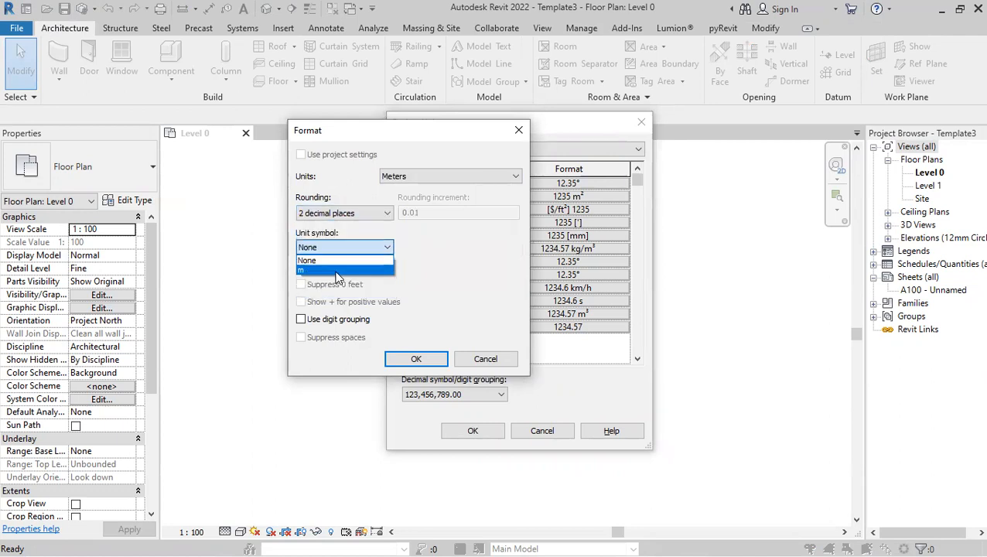
left_click(341, 270)
left_click(301, 267)
left_click(347, 269)
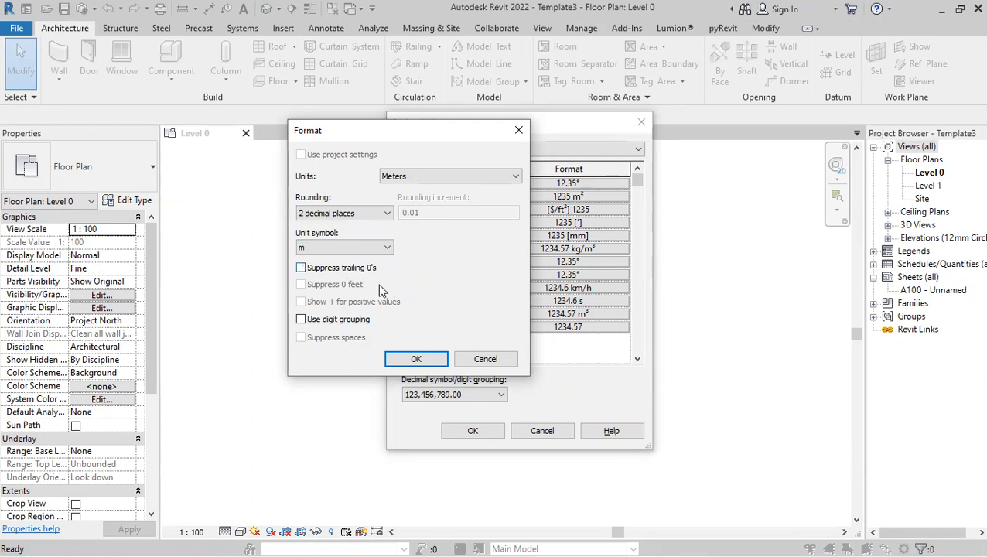
left_click(417, 359)
left_click(476, 431)
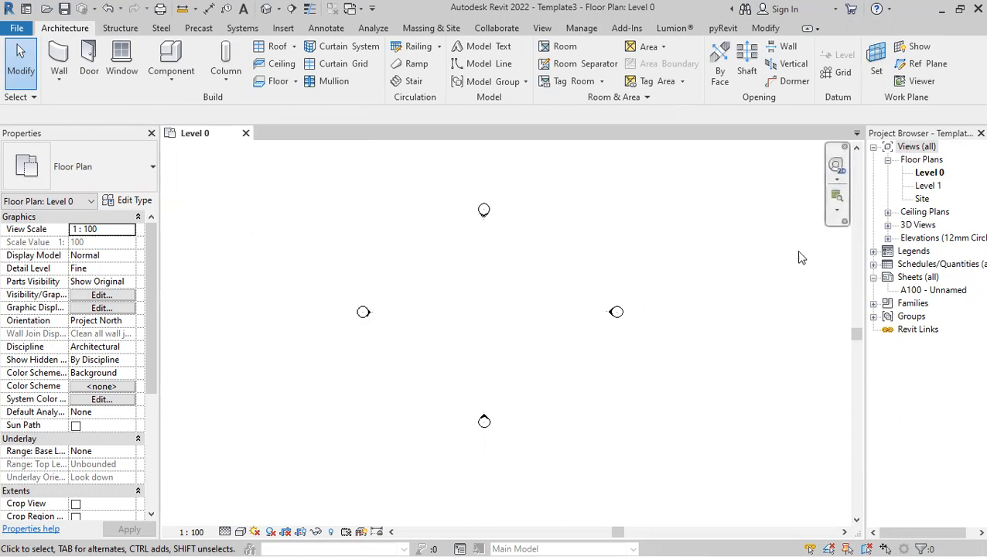
In the South elevation, change the type of Level 1 and Level 0 to Triangle Head - Project Datum
left_click(888, 239)
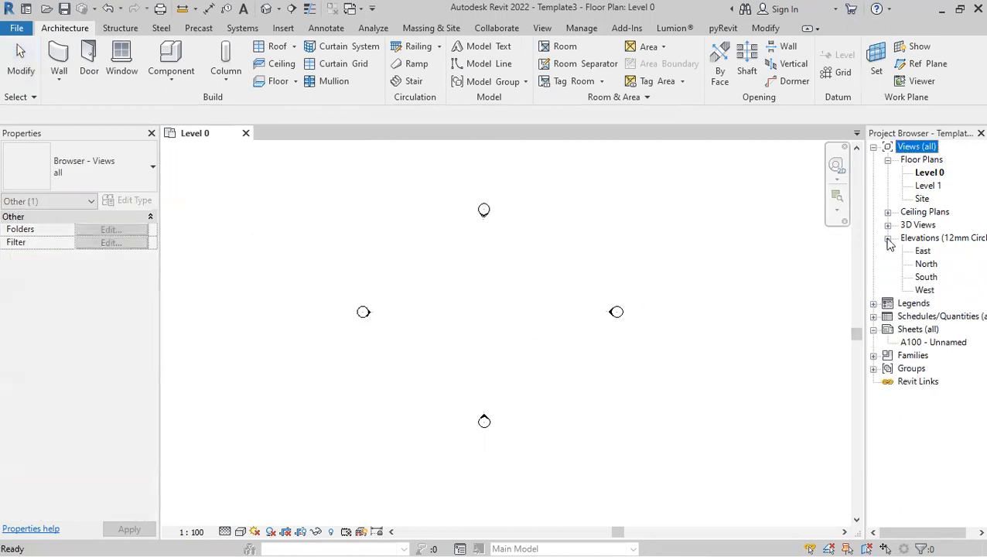
double_click(926, 277)
scroll(321, 281, "down", 3)
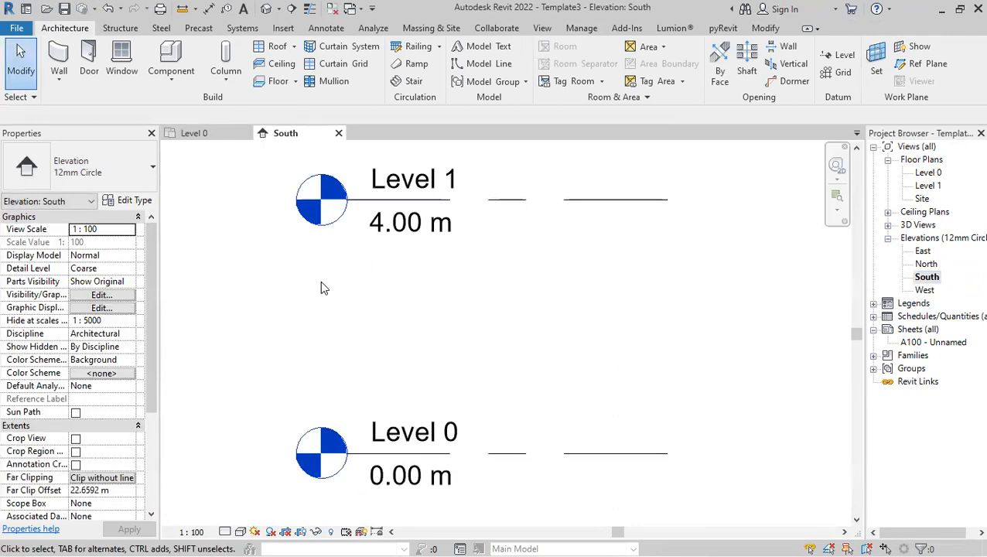
left_click(380, 248)
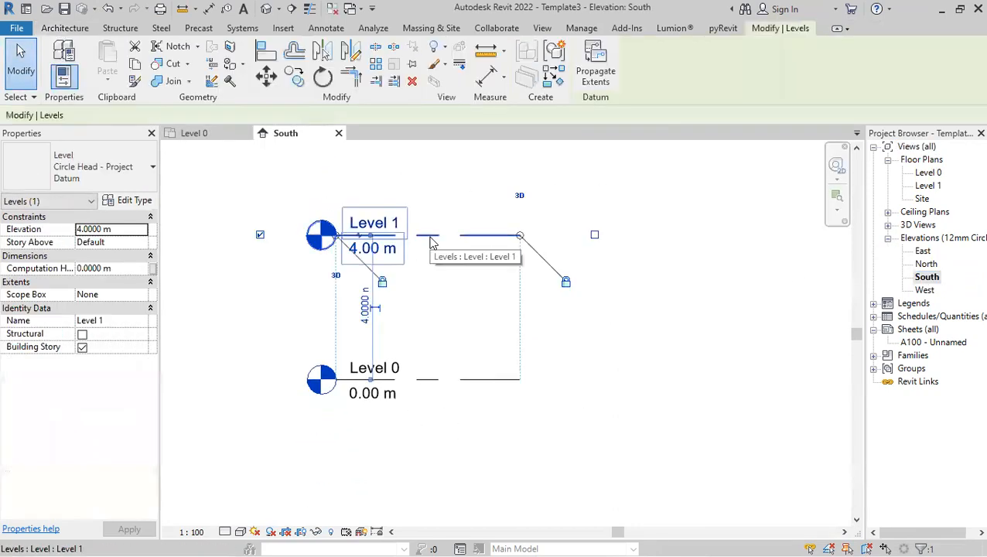
left_click(133, 177)
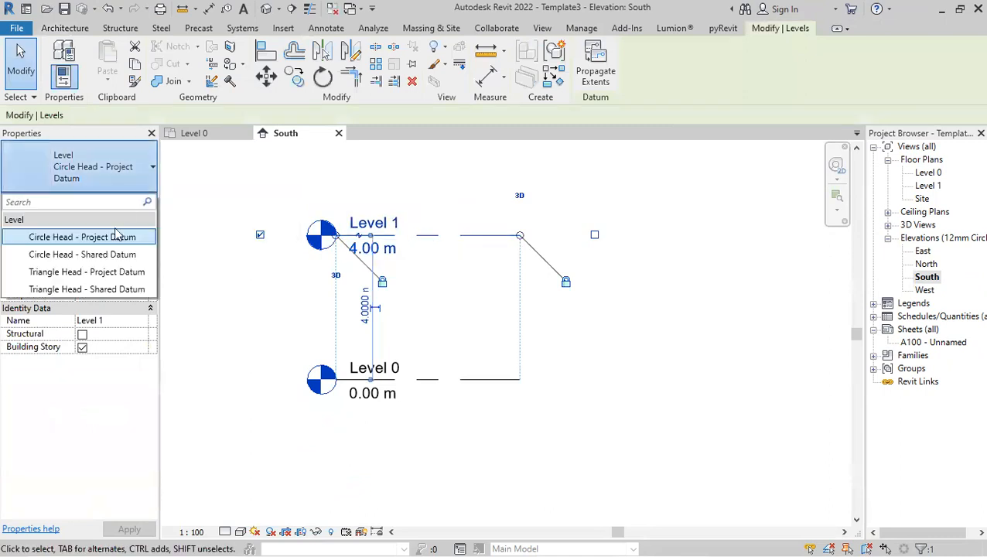
left_click(115, 274)
left_click(467, 382)
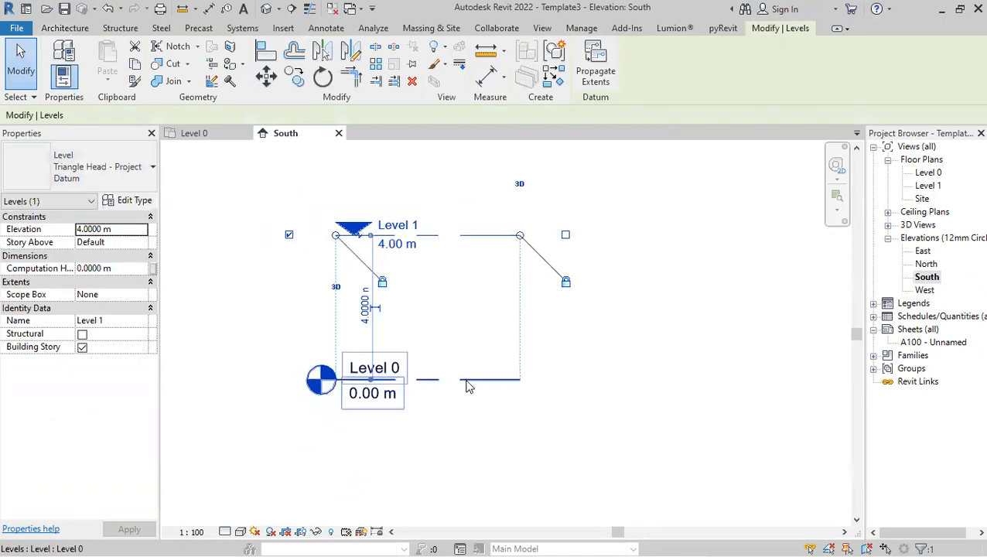
left_click(116, 184)
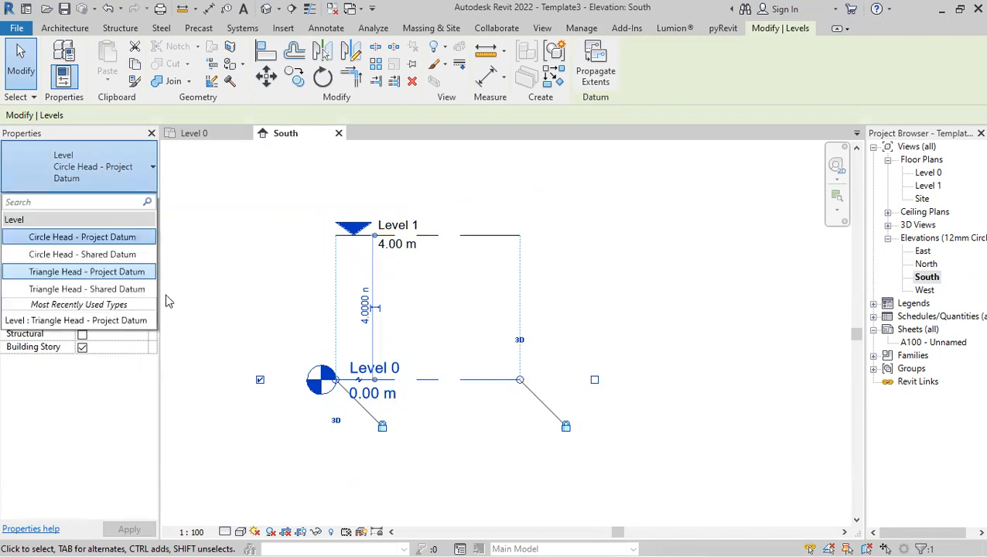
left_click(143, 272)
left_click(128, 202)
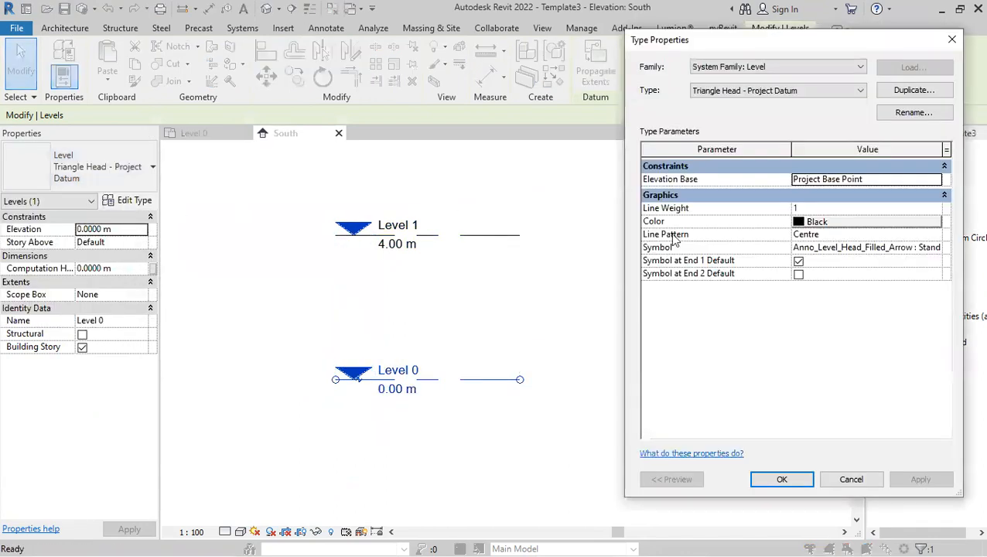
left_click(903, 249)
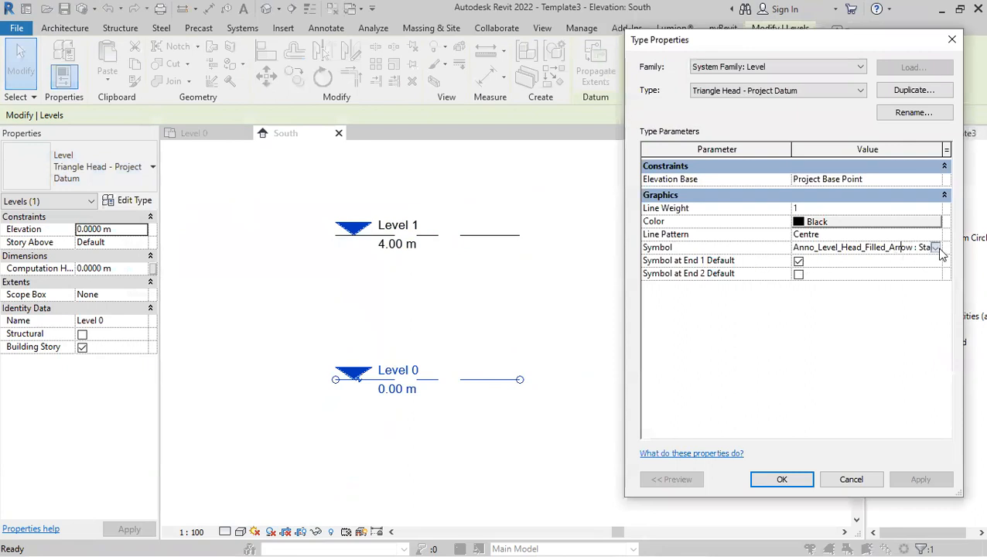
left_click(937, 249)
left_click(867, 282)
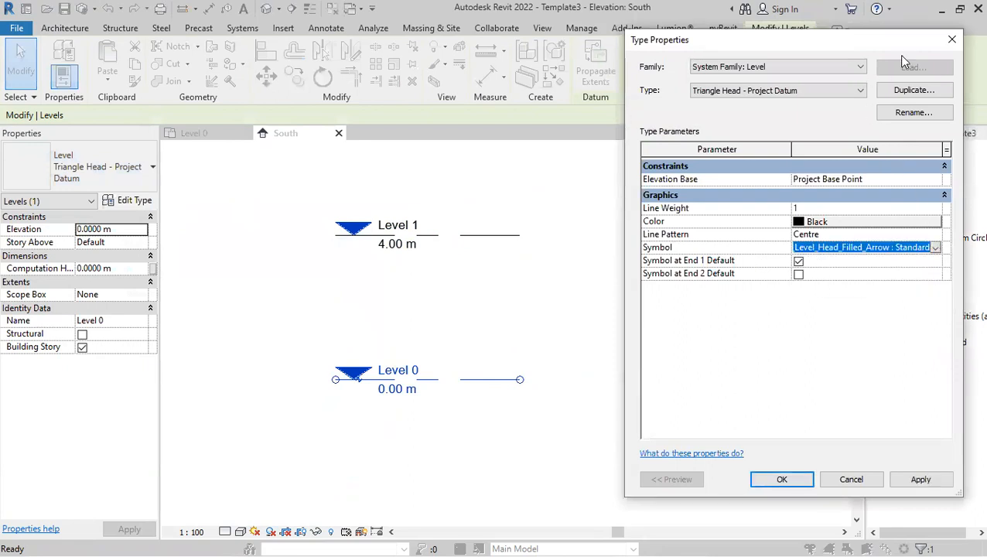
left_click(952, 40)
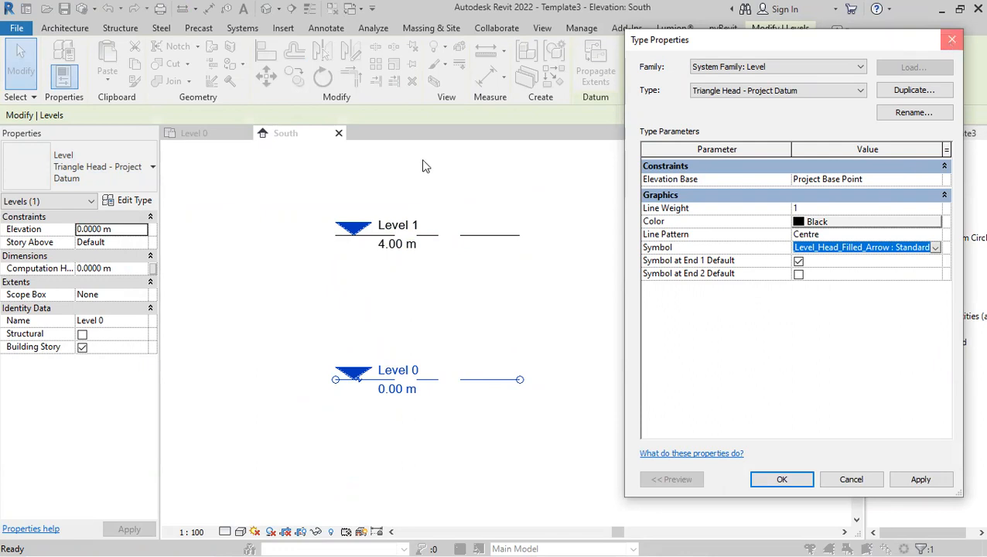
left_click(648, 313)
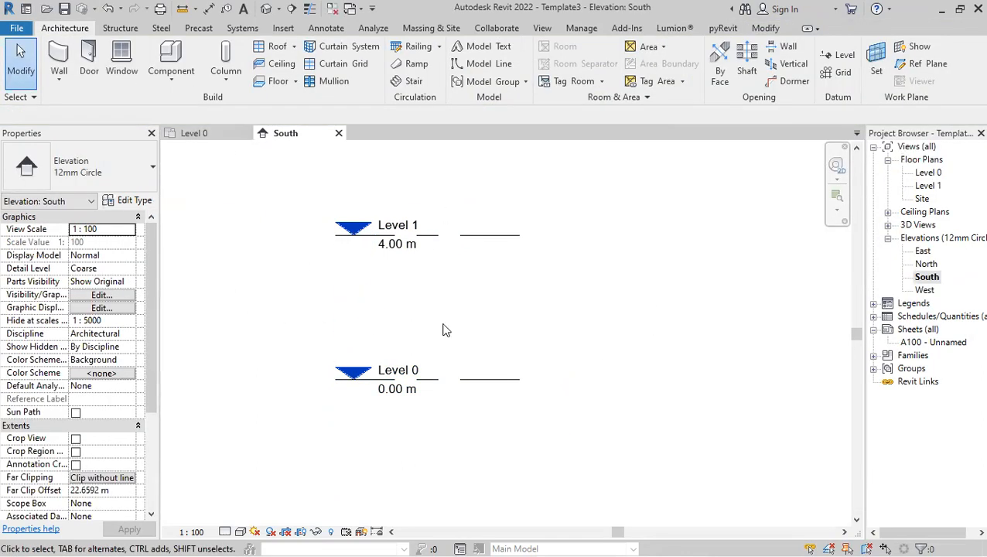
In the Level 0 floor plan, start a new wall using the basic wall type Wall-Ext_215Bwk
double_click(928, 174)
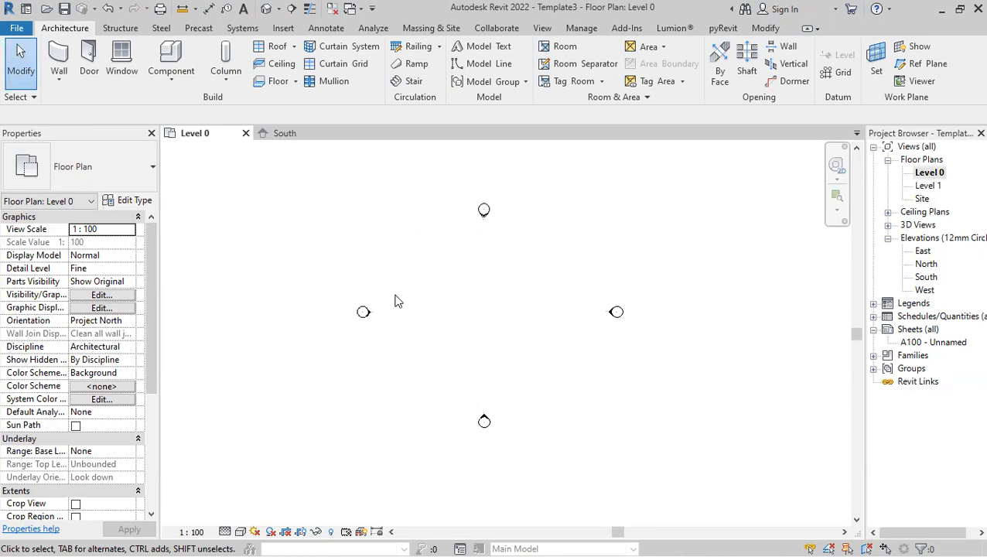
scroll(478, 273, "up", 2)
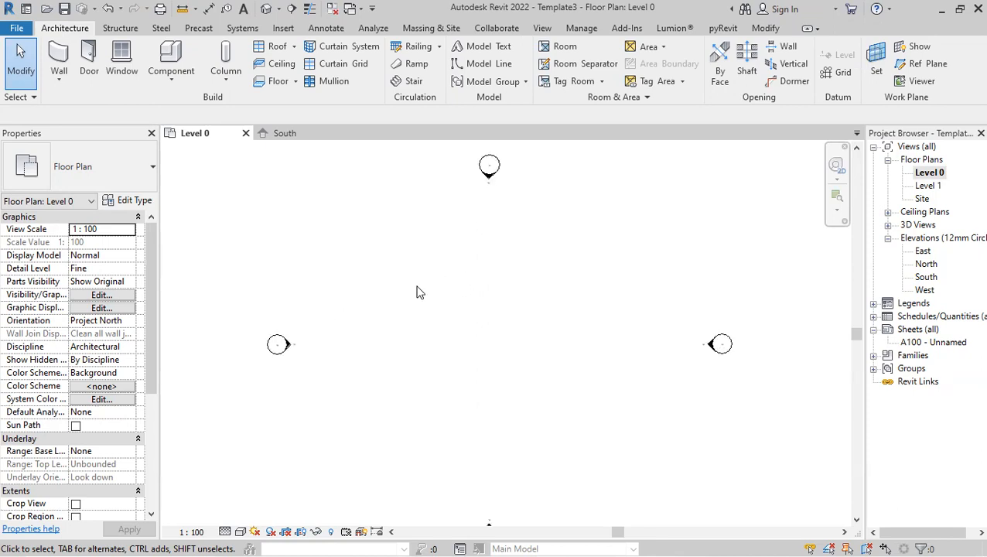
key("w")
key("a")
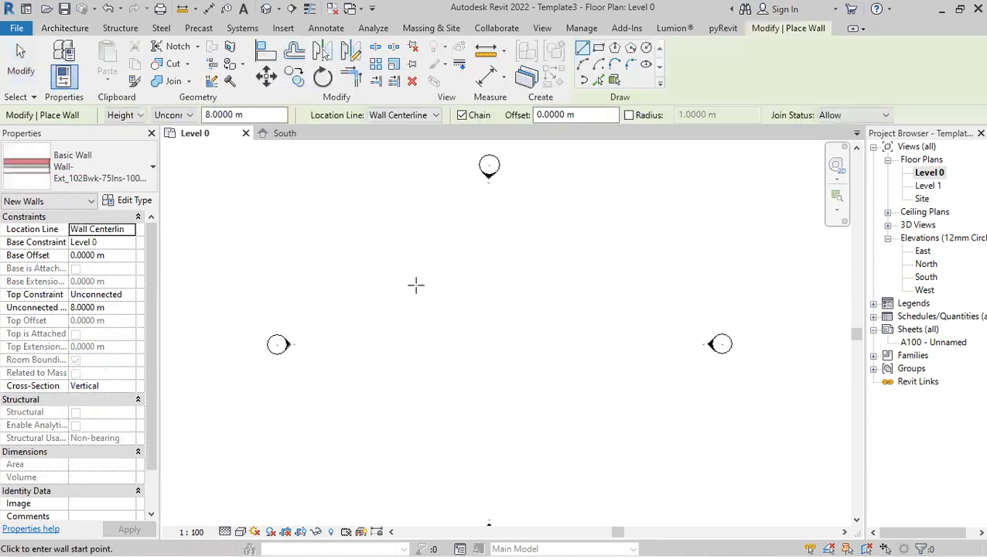
left_click(65, 28)
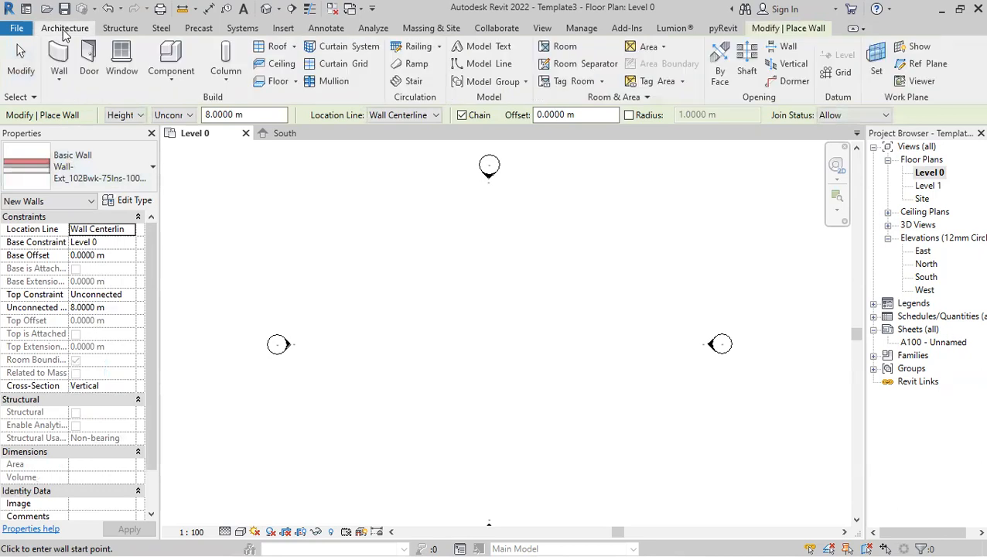
left_click(85, 166)
scroll(89, 352, "down", 2)
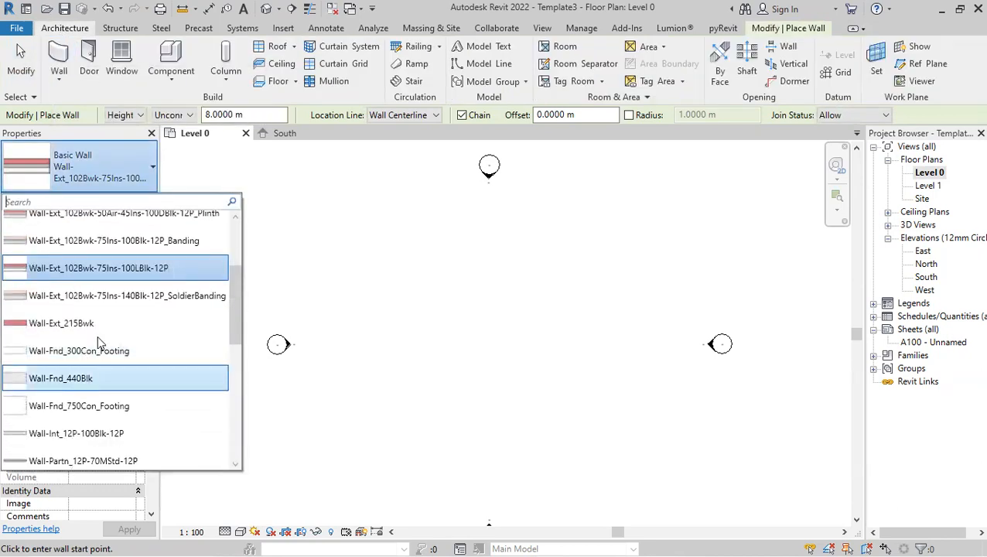
scroll(99, 315, "down", 1)
scroll(99, 316, "up", 4)
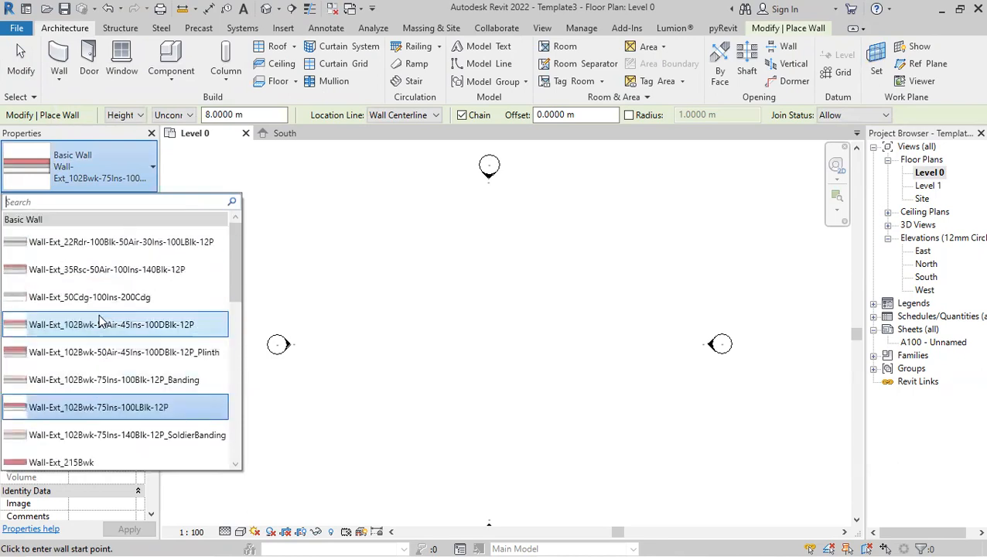
scroll(100, 316, "down", 4)
scroll(99, 319, "down", 3)
scroll(99, 319, "up", 4)
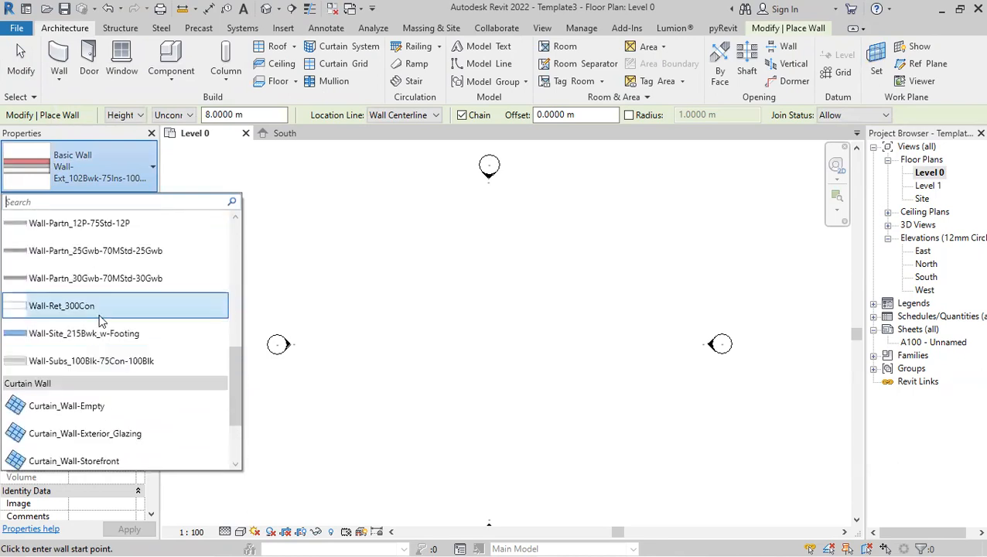
scroll(100, 321, "up", 2)
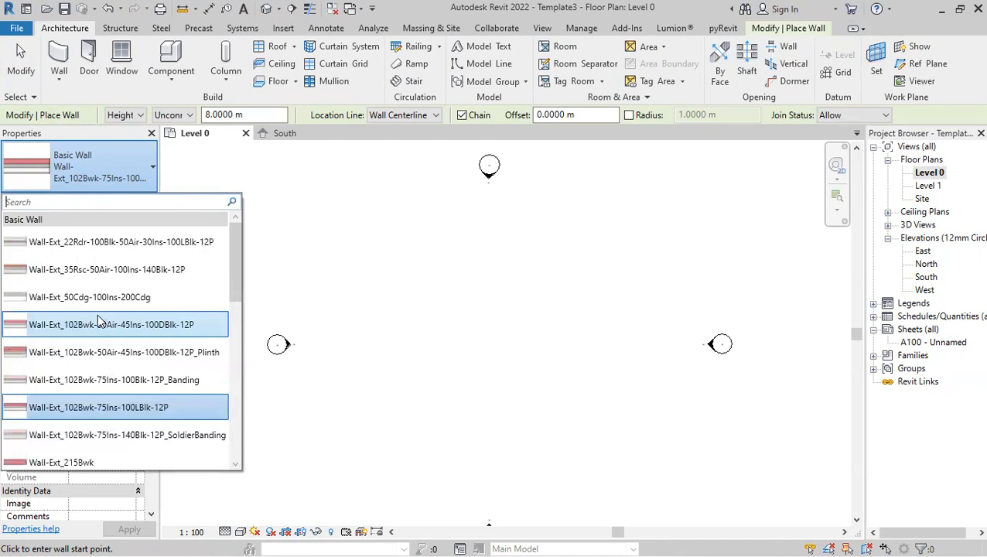
scroll(96, 314, "down", 1)
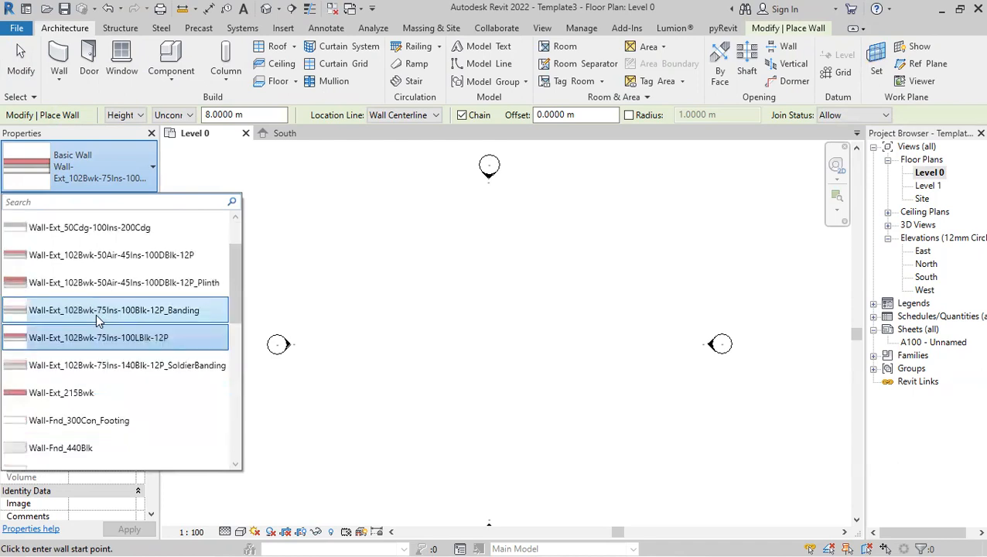
left_click(93, 394)
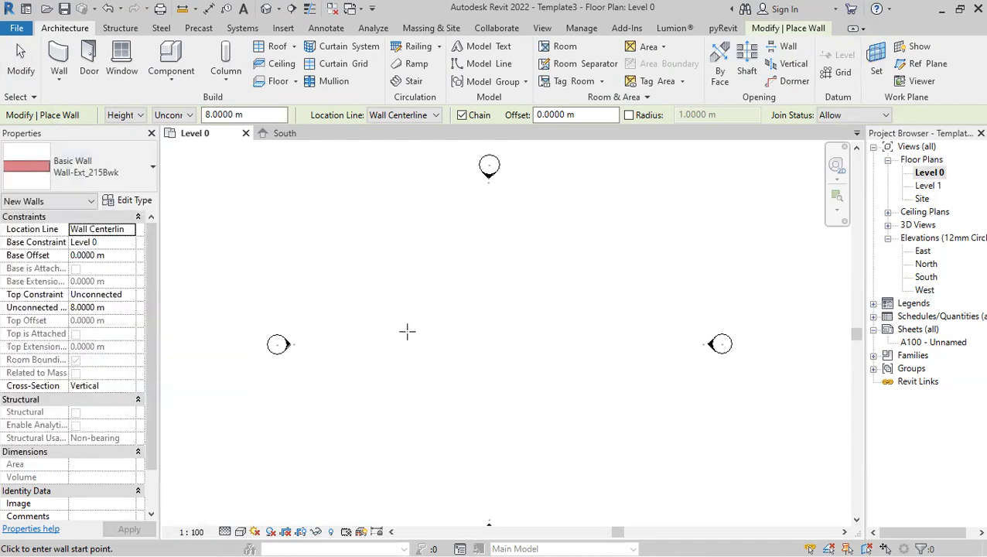
Draw one straight horizontal wall between the elevation markers in the Level 0 plan and end the wall command
left_click(407, 331)
left_click(525, 332)
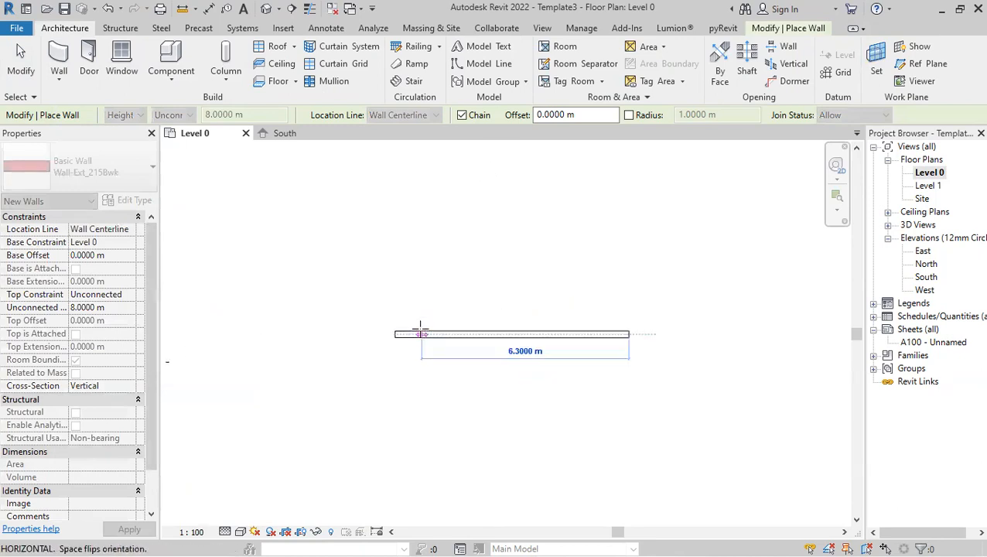
scroll(419, 328, "up", 5)
key("Escape")
key("Escape")
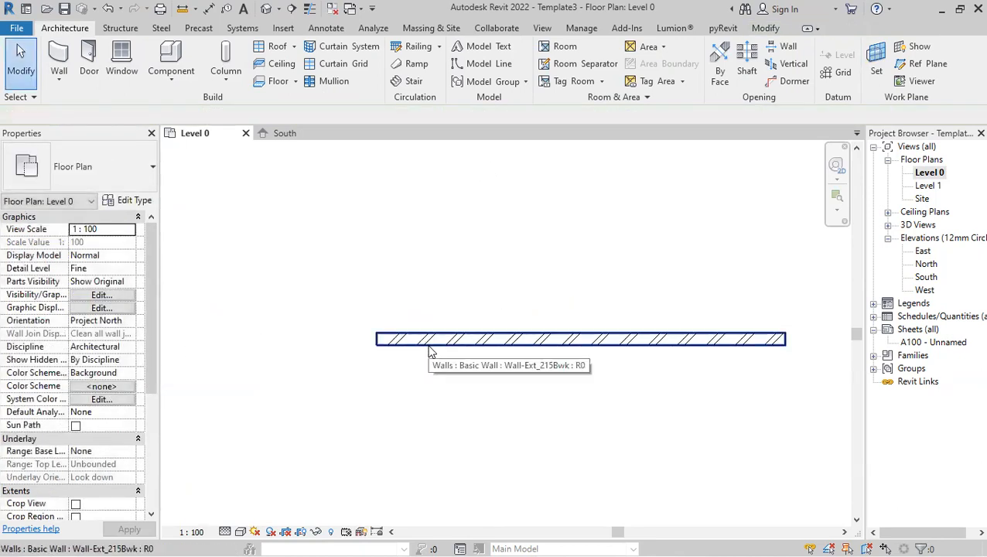
Duplicate the type of the wall drawn in the Level 0 plan and name the new type Dinding Bata 15 cm
left_click(431, 350)
middle_click_drag(545, 457, 496, 445)
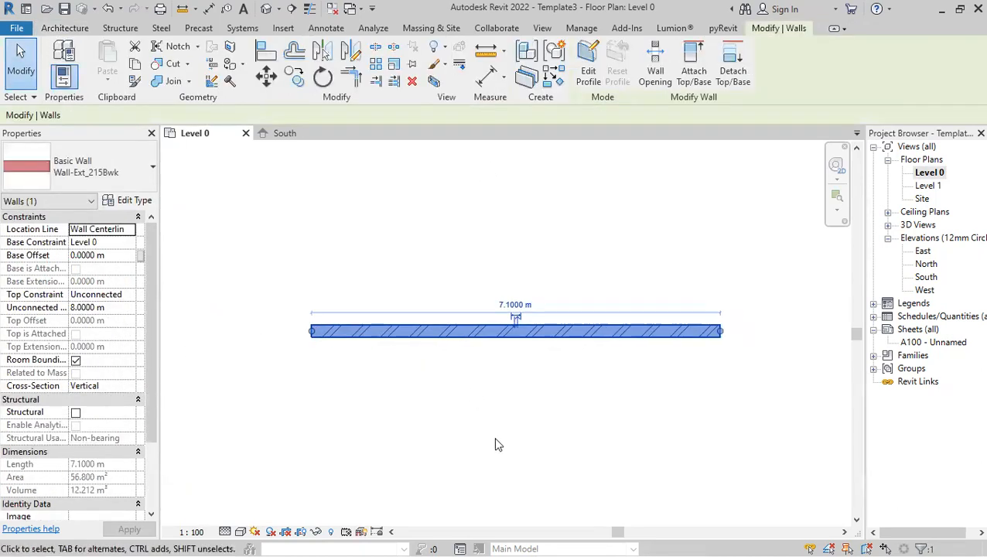
left_click(129, 200)
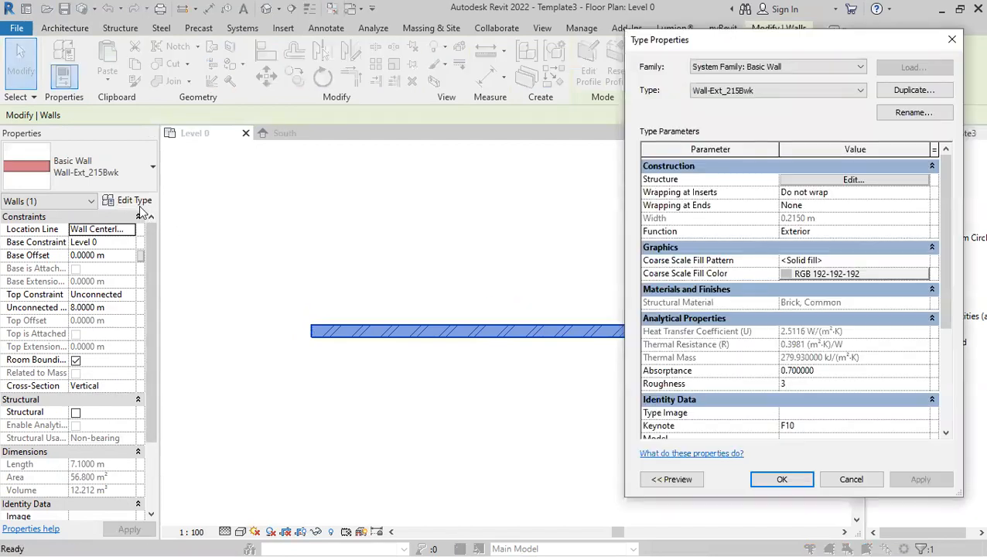
left_click(903, 95)
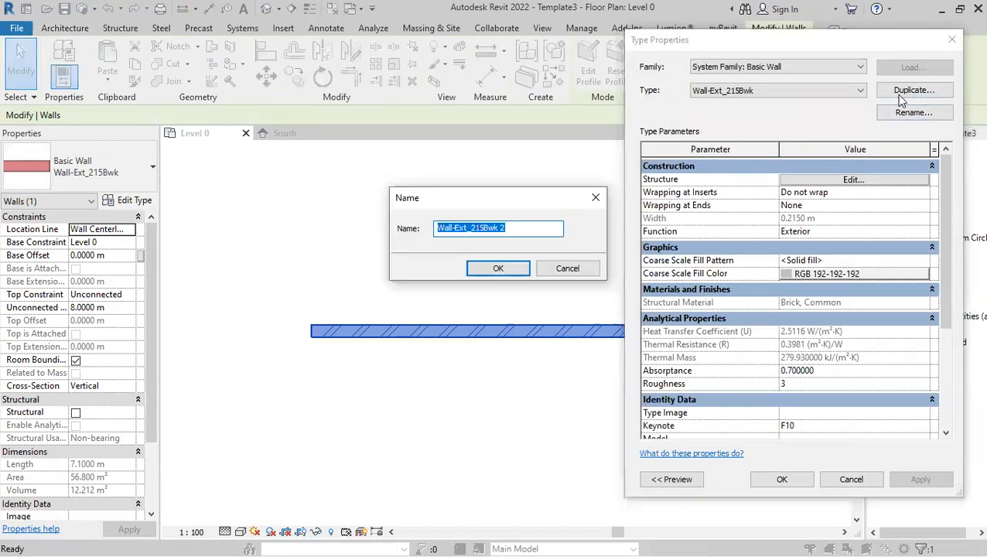
type("Dind")
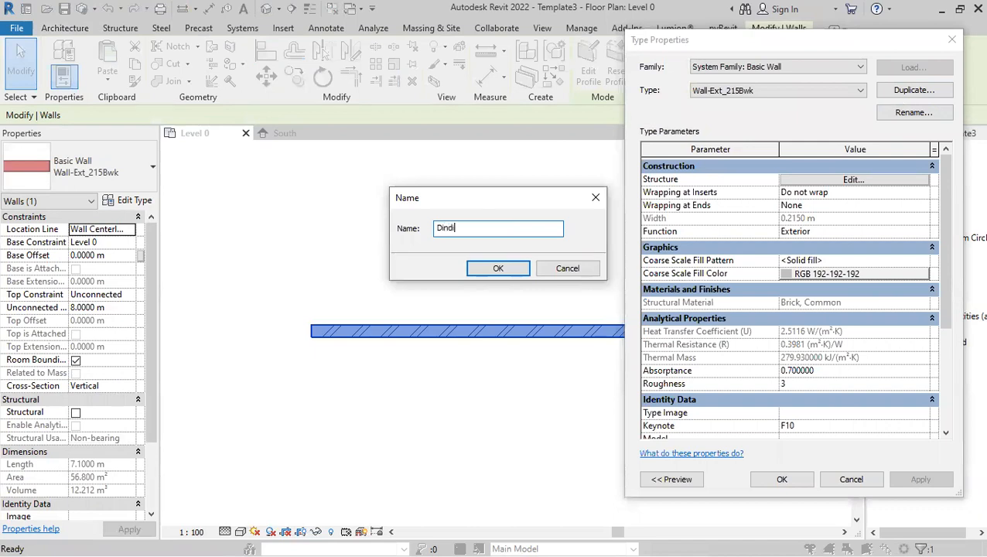
type("ing Bata")
key("BackSpace")
type("5 cm")
left_click(497, 269)
Insert two layers in the Dinding Bata 15 cm structure, placing one outside the exterior core boundary and one outside the interior core boundary
left_click(833, 181)
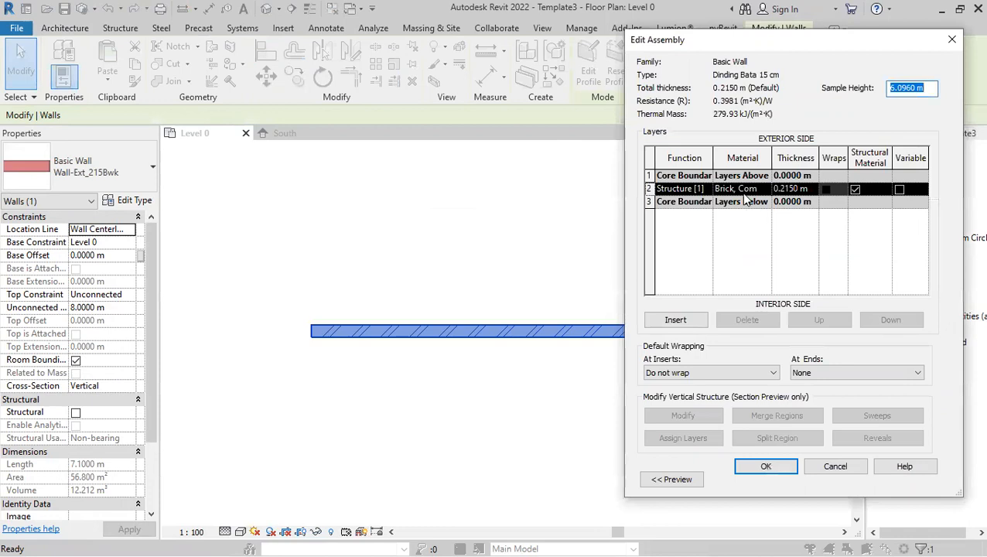
left_click(676, 322)
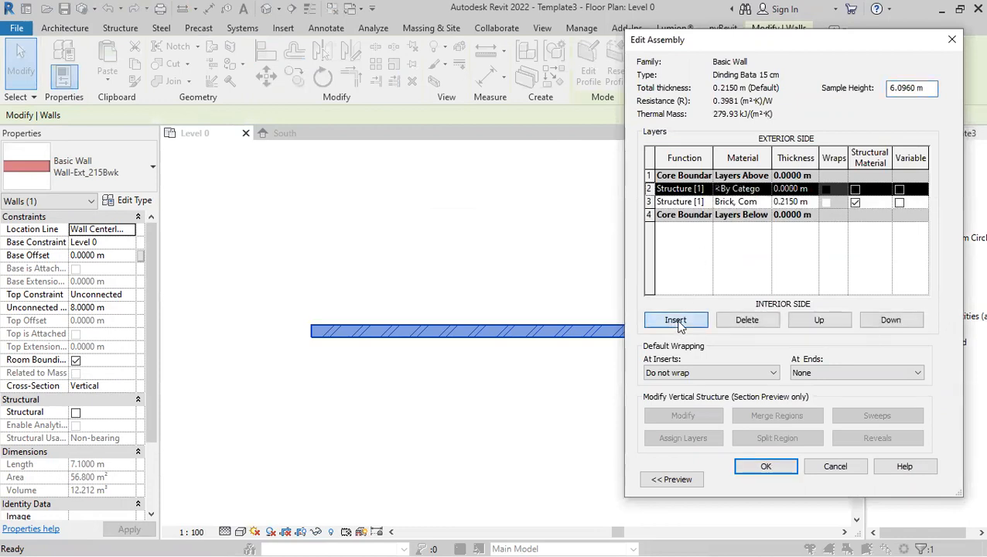
left_click(675, 322)
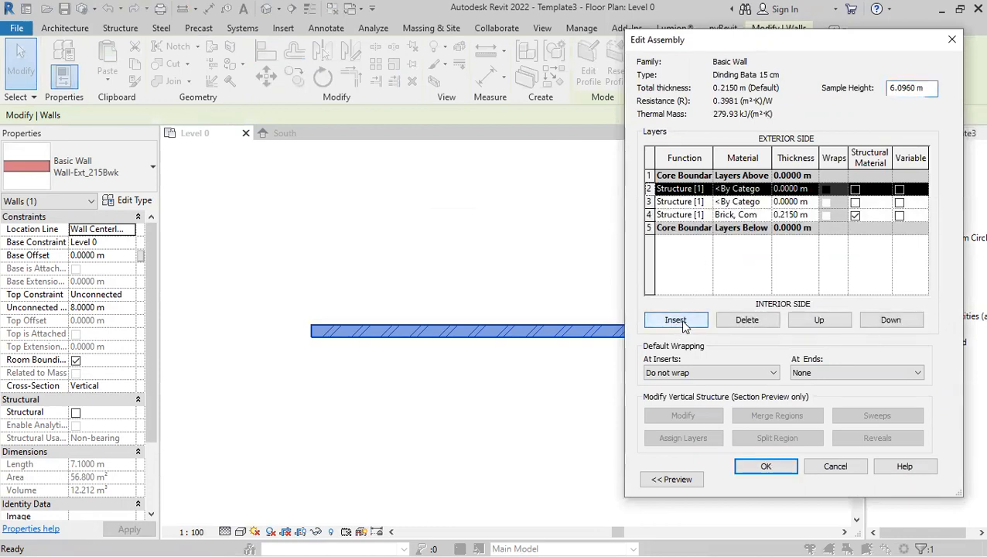
left_click(826, 322)
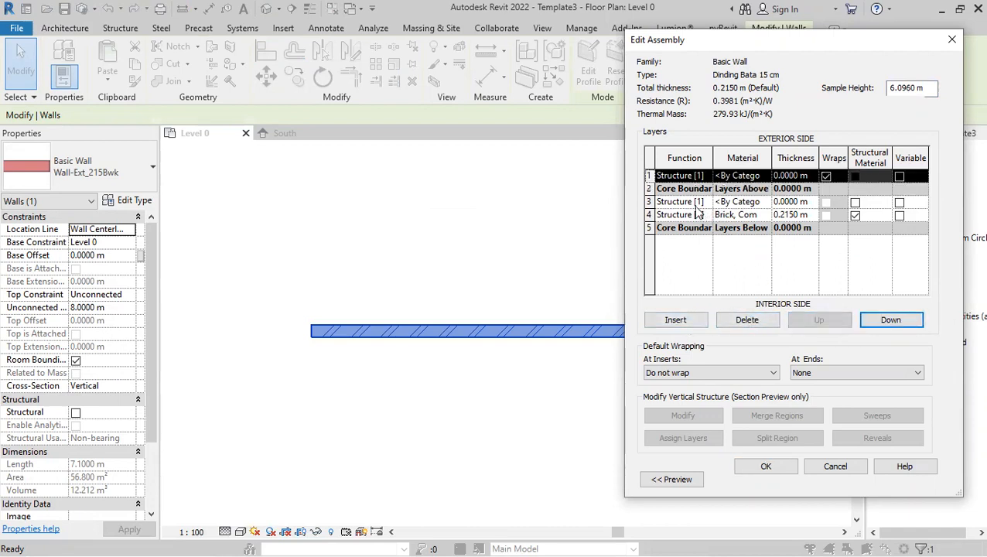
left_click(684, 203)
left_click(898, 320)
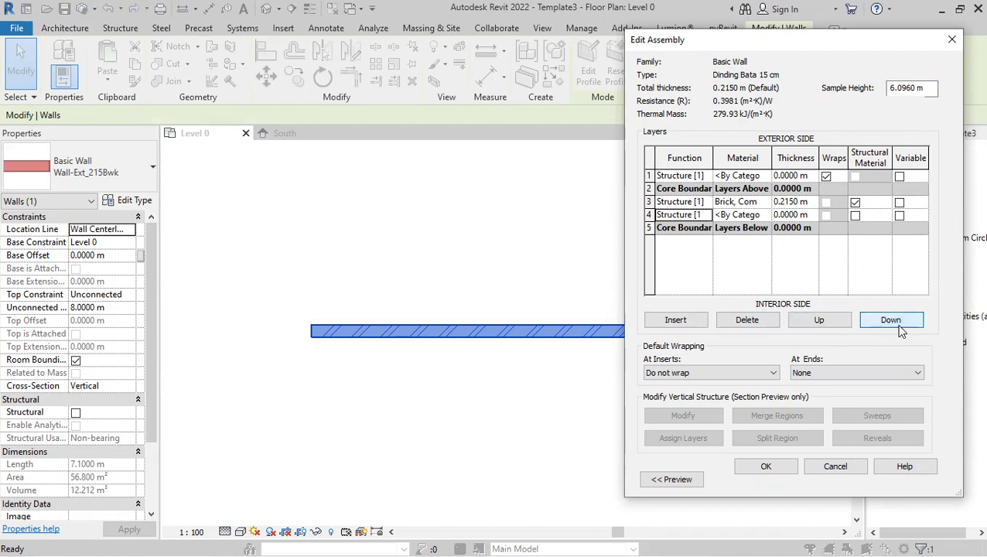
left_click(898, 321)
Set the thickness of the Brick, Common core layer to 0.130 m, keeping its material
left_click(750, 202)
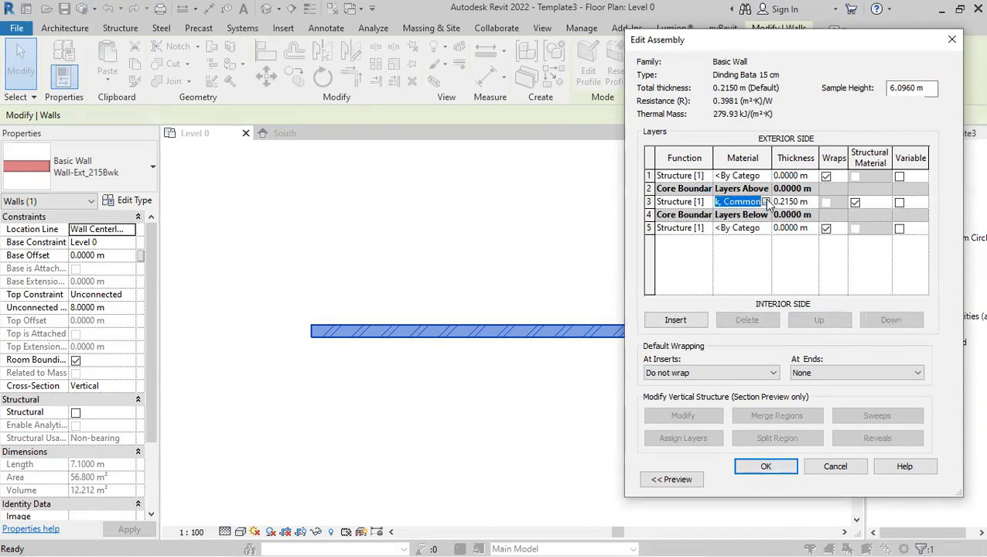
left_click(766, 201)
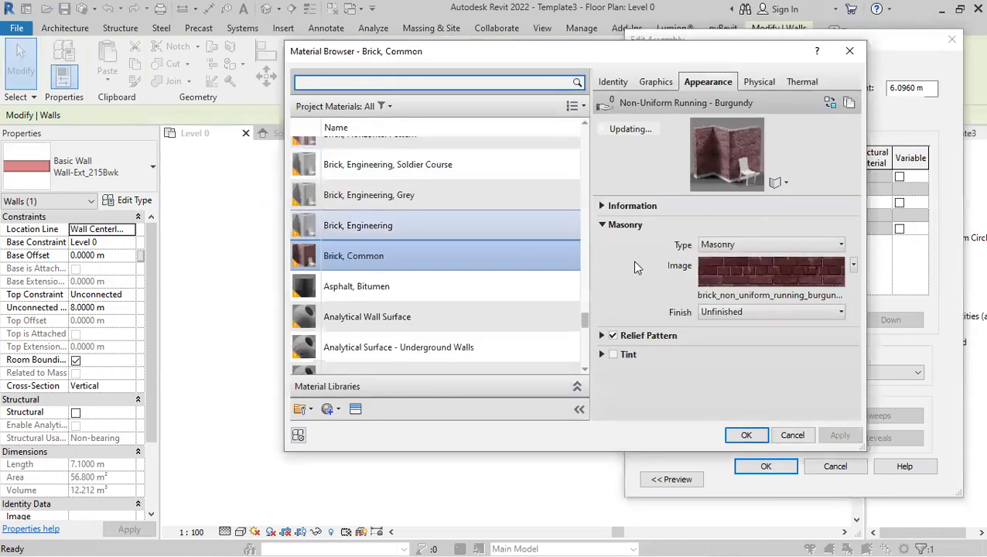
left_click(849, 51)
left_click(791, 202)
left_click_drag(805, 199, 783, 202)
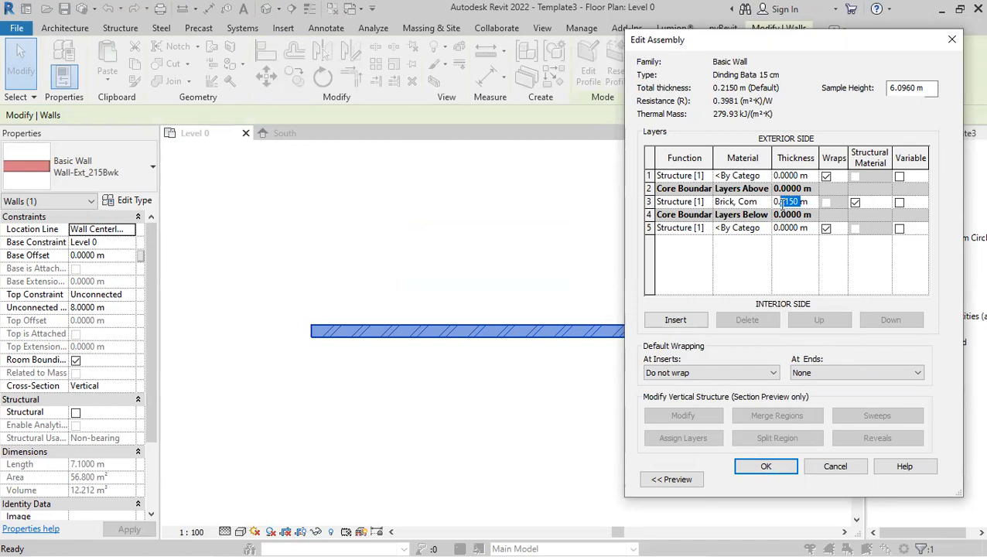
type("130")
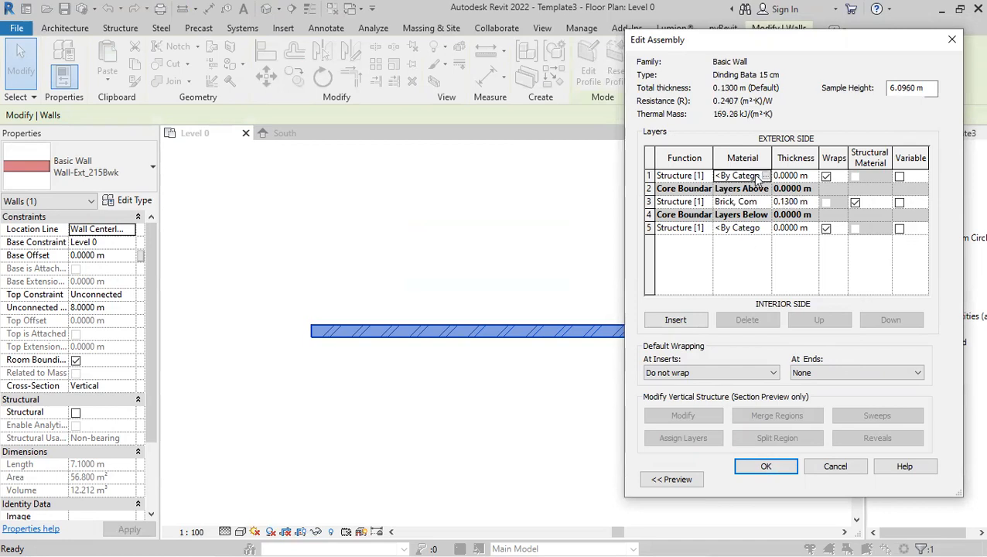
Assign the Plaster material to the exterior layer and set its thickness to 0.01 m
left_click(765, 176)
left_click(751, 175)
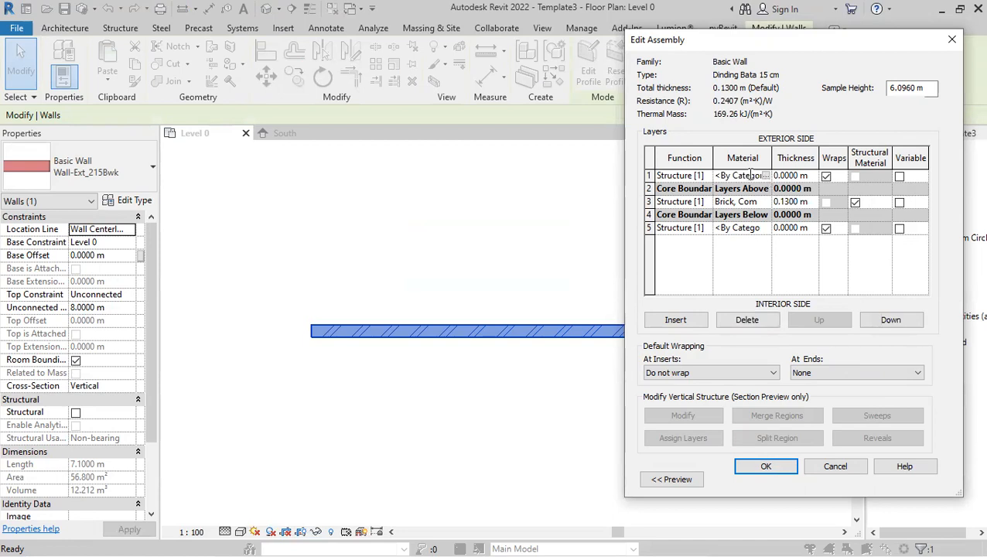
left_click(733, 228)
left_click(751, 176)
left_click(767, 176)
type("plastiqu")
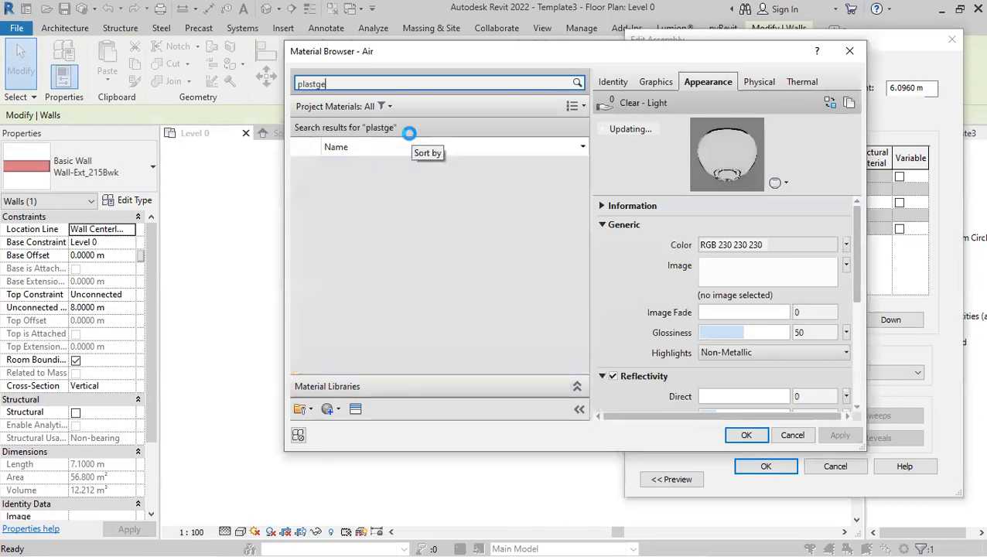
key("BackSpace")
key("BackSpace")
key("BackSpace")
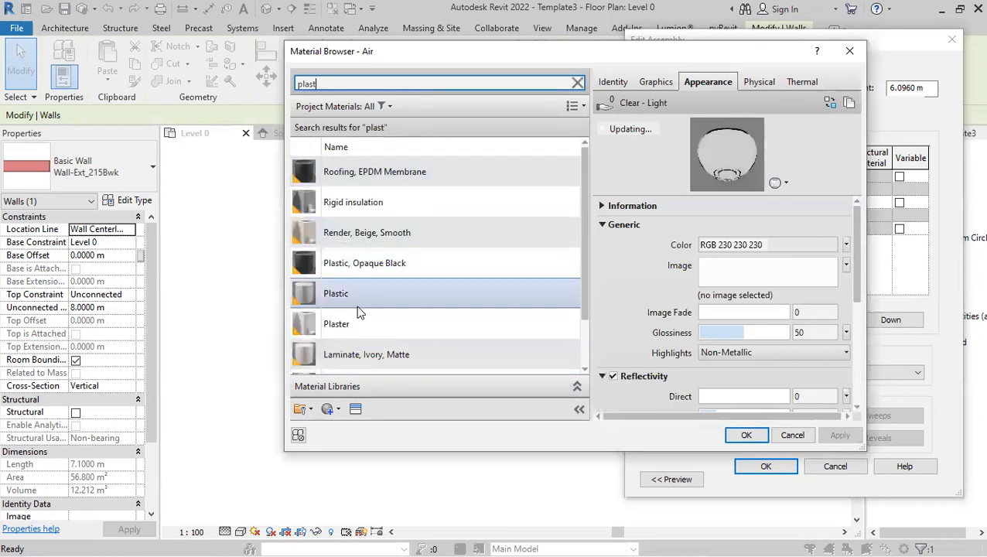
left_click(376, 319)
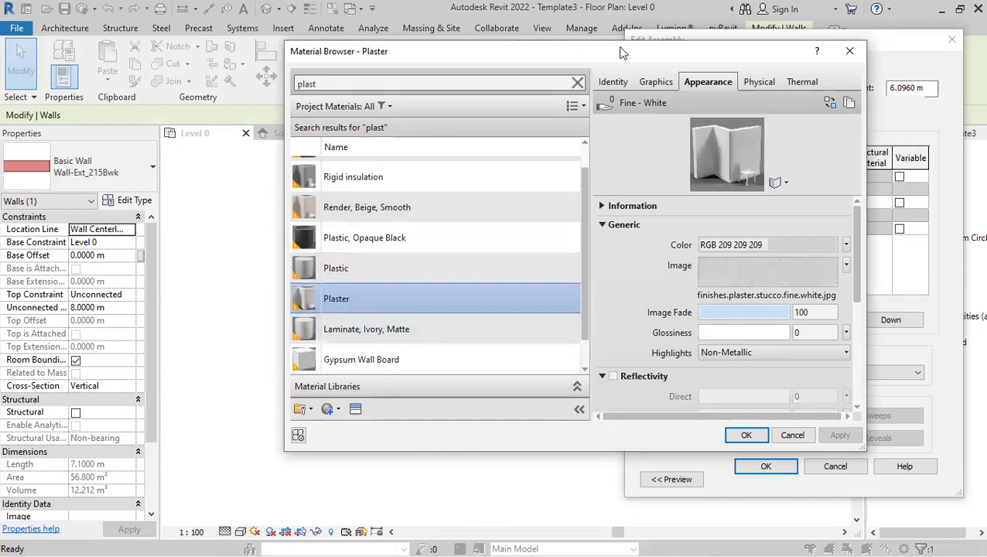
left_click(747, 435)
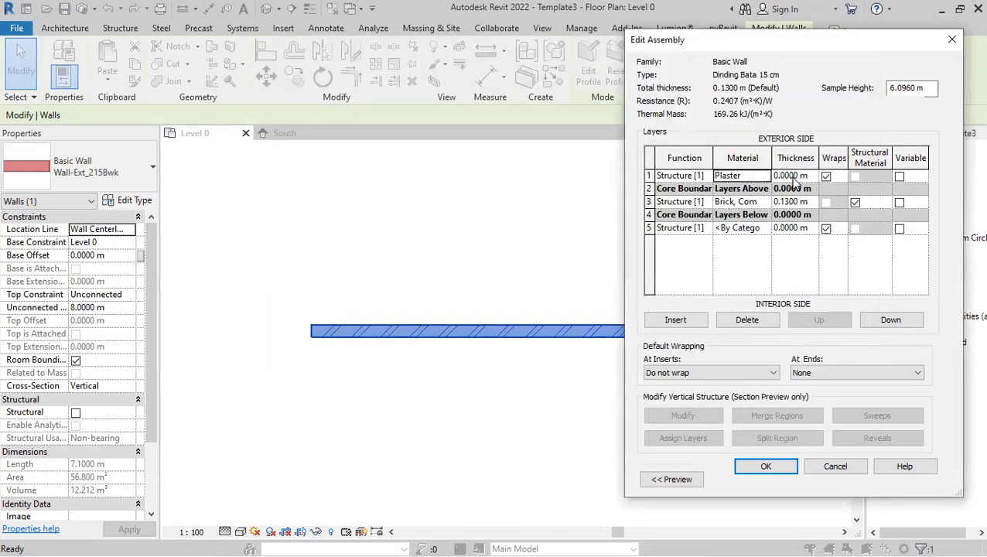
left_click(787, 175)
type("1")
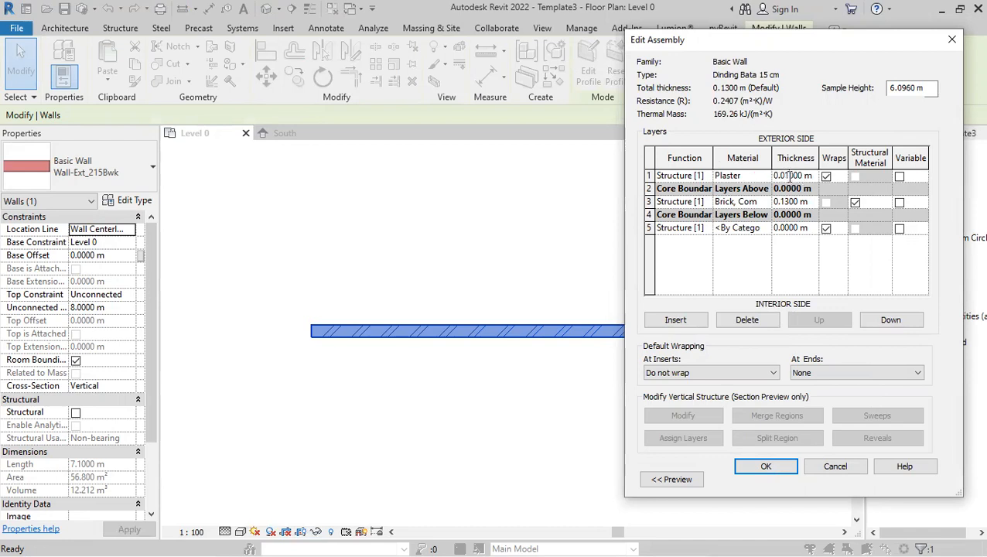
Set the interior layer's thickness to 0.01 m and assign it the Plaster material
left_click(787, 228)
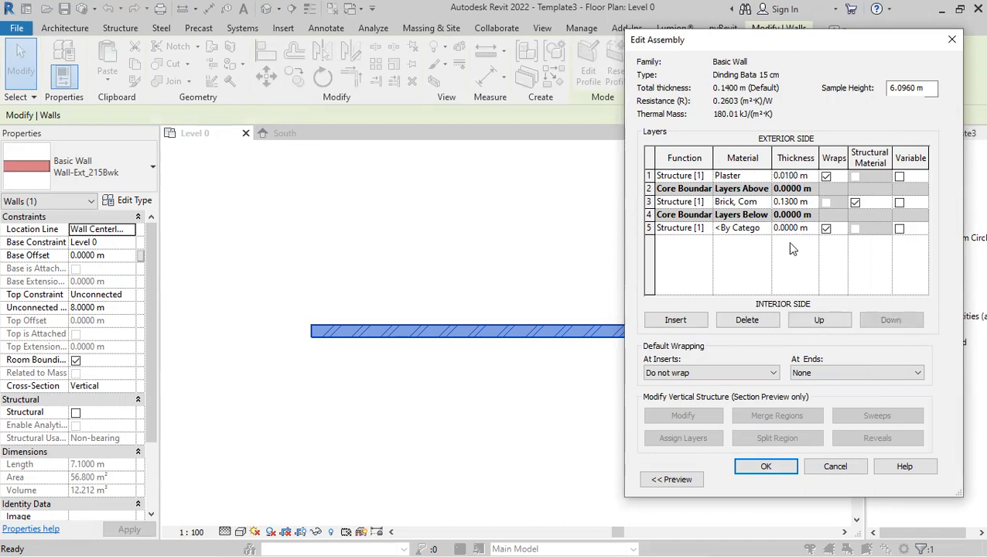
type("1")
left_click(765, 230)
left_click(766, 227)
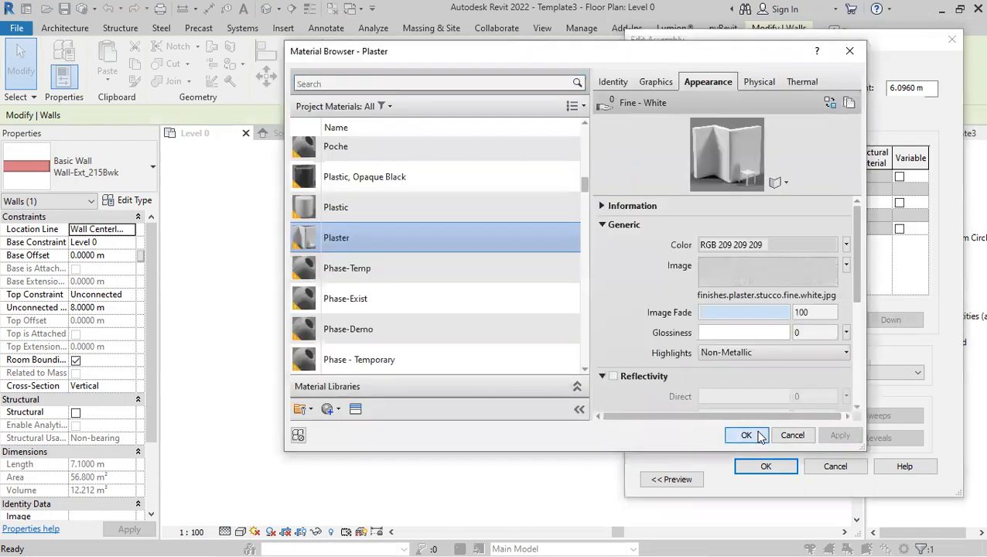
left_click(746, 436)
Show the preview of the wall assembly and accept the new layer structure and wall type
left_click(662, 485)
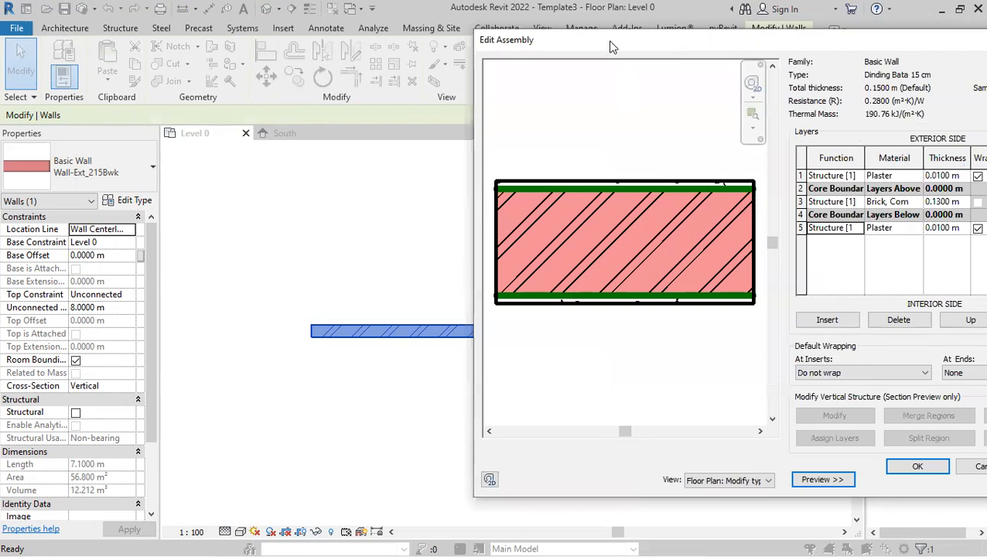
left_click_drag(611, 48, 355, 35)
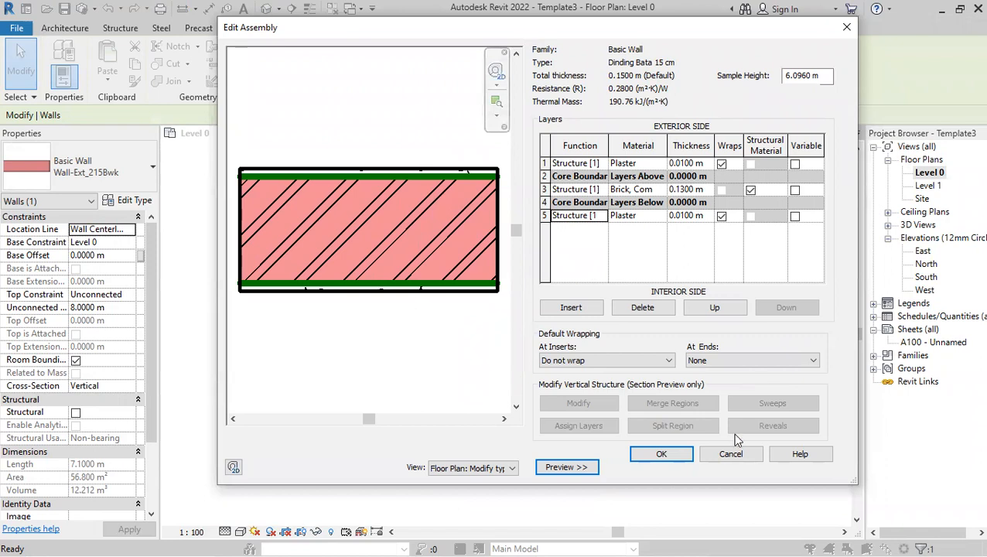
left_click(663, 455)
left_click(672, 468)
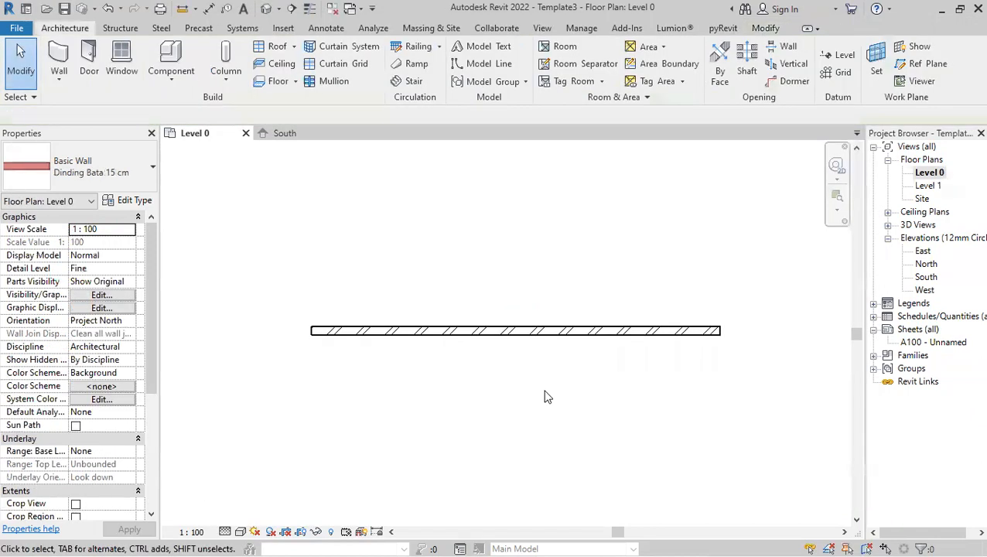
Deselect the wall and examine how its layers and hatch display in the Level 0 plan at different magnifications
left_click(273, 334)
scroll(272, 334, "up", 4)
scroll(273, 334, "down", 3)
scroll(393, 392, "down", 2)
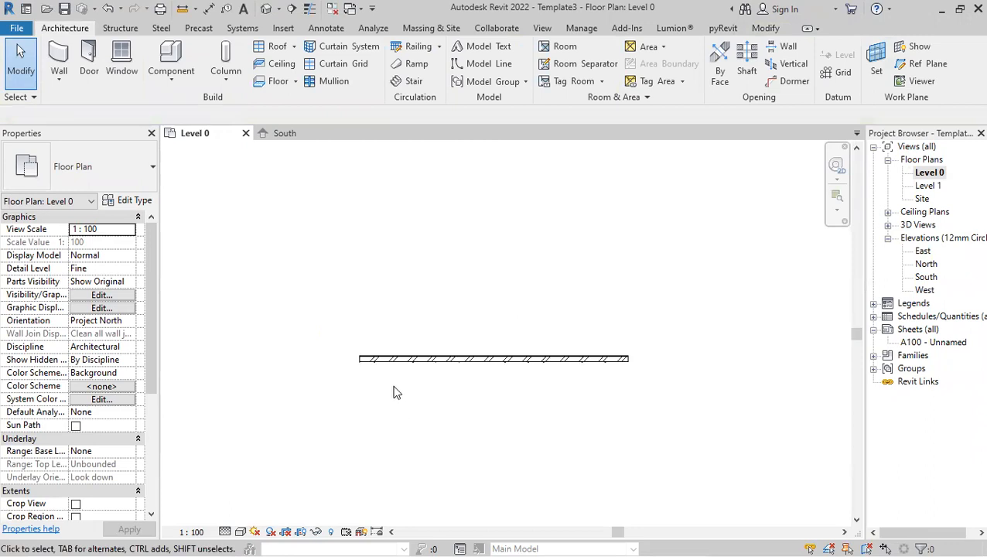
scroll(393, 392, "up", 2)
scroll(393, 393, "down", 5)
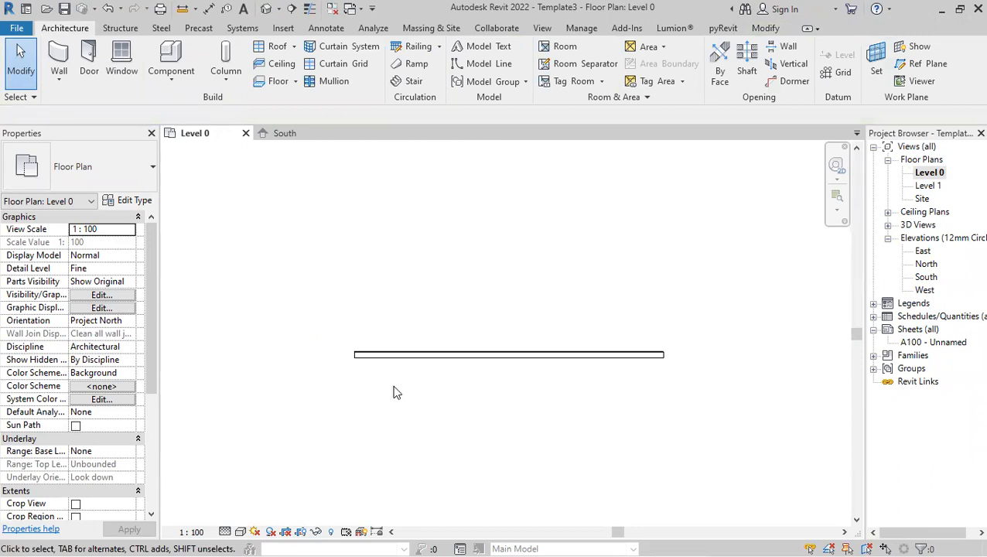
scroll(393, 392, "up", 5)
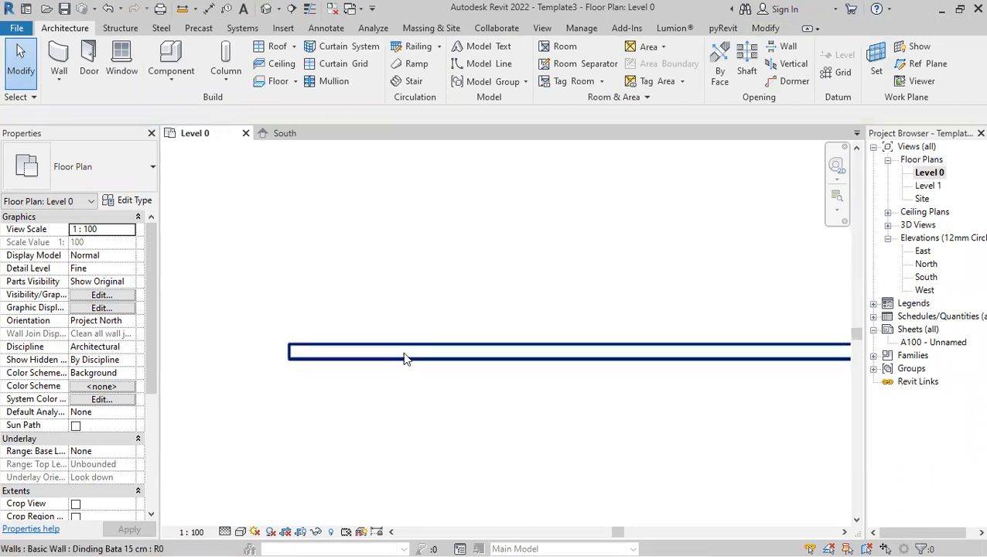
scroll(405, 260, "down", 2)
Draw a horizontal Dinding Bata 15 cm wall about 5.82 m long above the existing wall and end the wall command
key("w")
key("a")
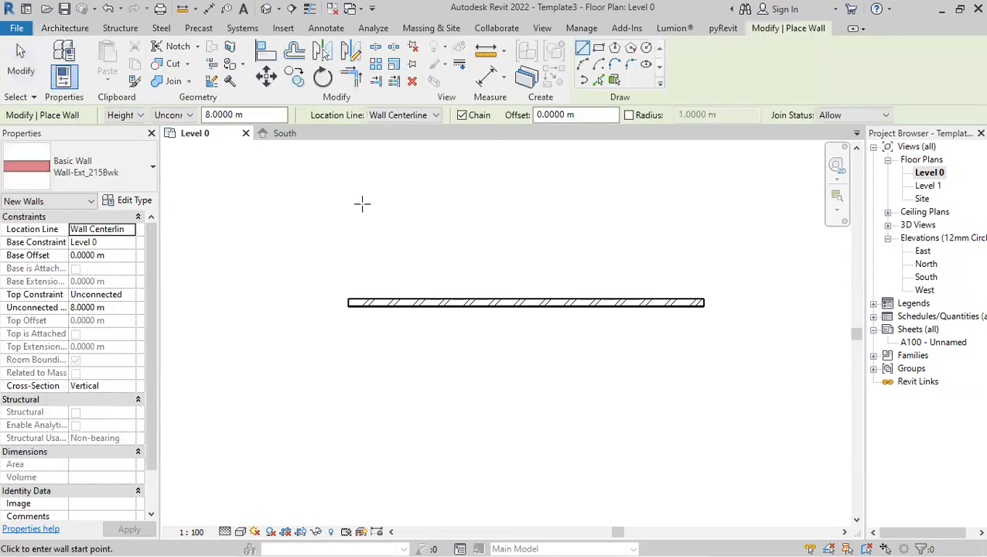
left_click(56, 155)
scroll(140, 288, "down", 5)
scroll(142, 293, "up", 3)
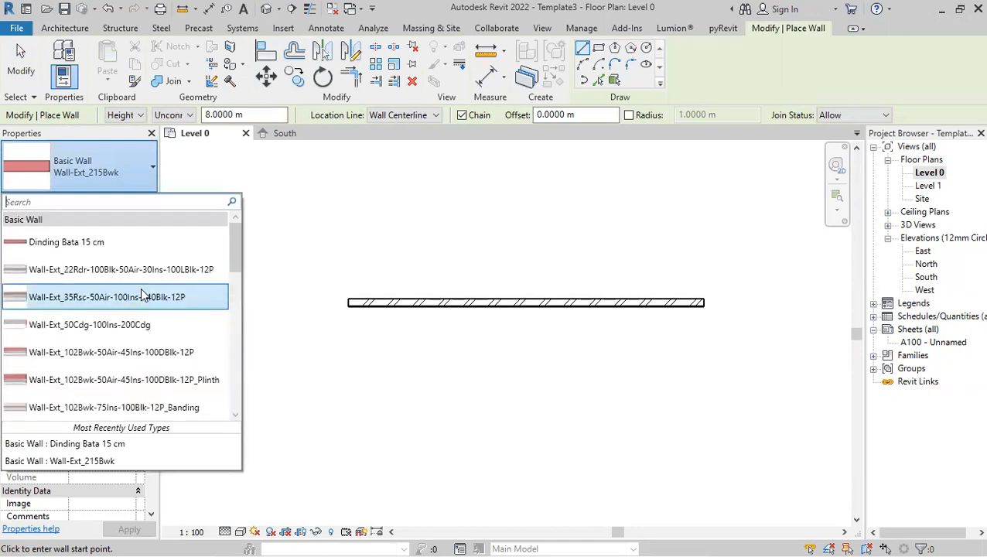
left_click(115, 249)
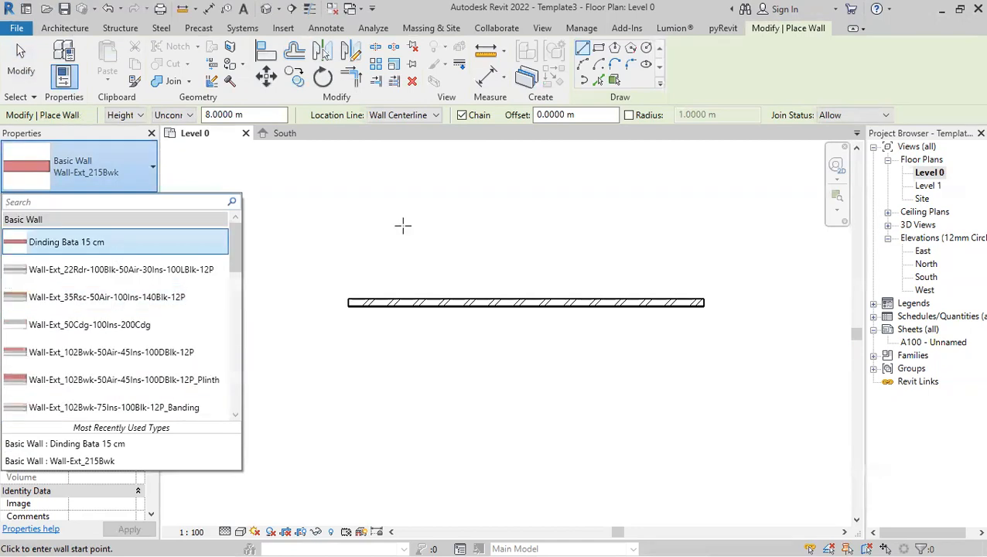
left_click(348, 239)
left_click(641, 239)
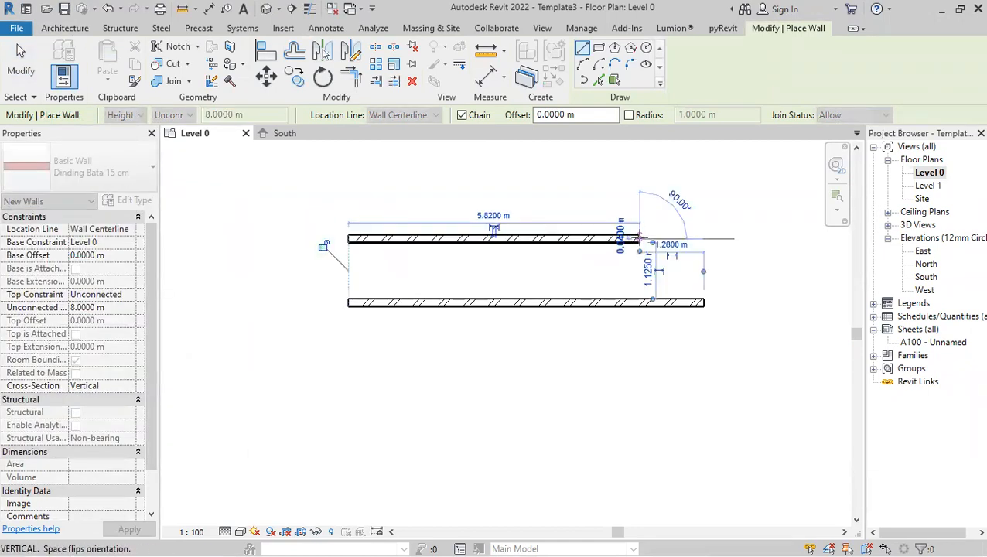
key("Escape")
key("Escape")
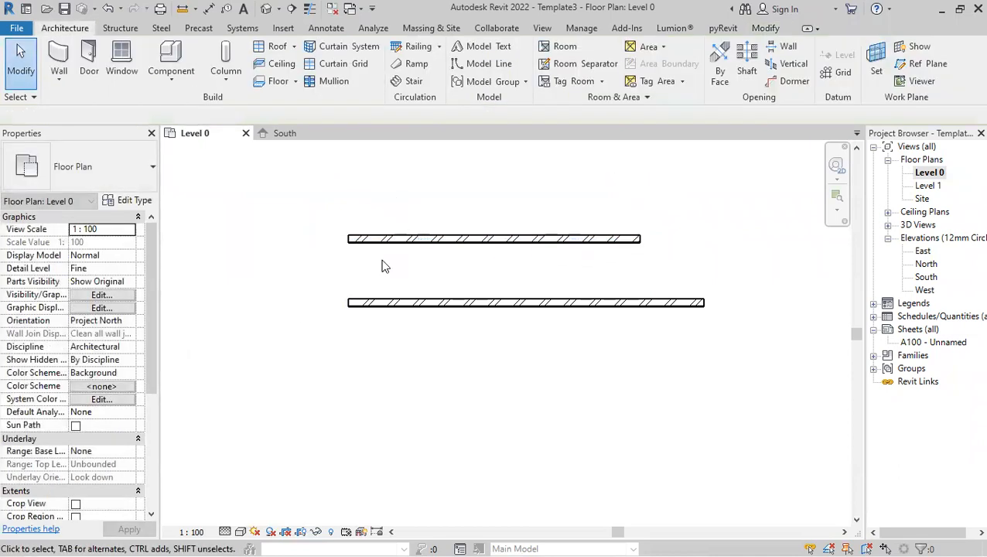
Duplicate the upper wall's Dinding Bata 15 cm type as a new wall type named Dinding Trasram
scroll(381, 267, "up", 2)
left_click(383, 332)
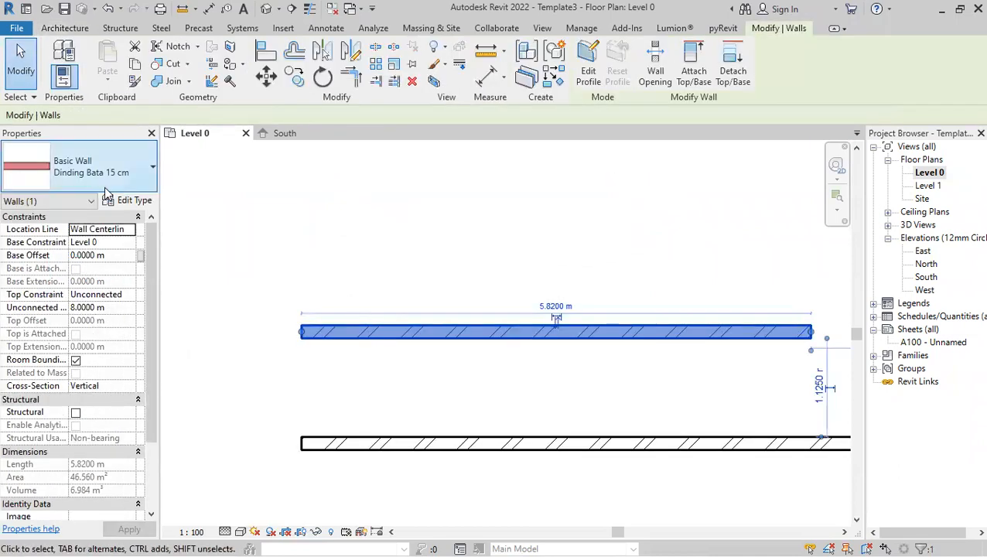
left_click(127, 204)
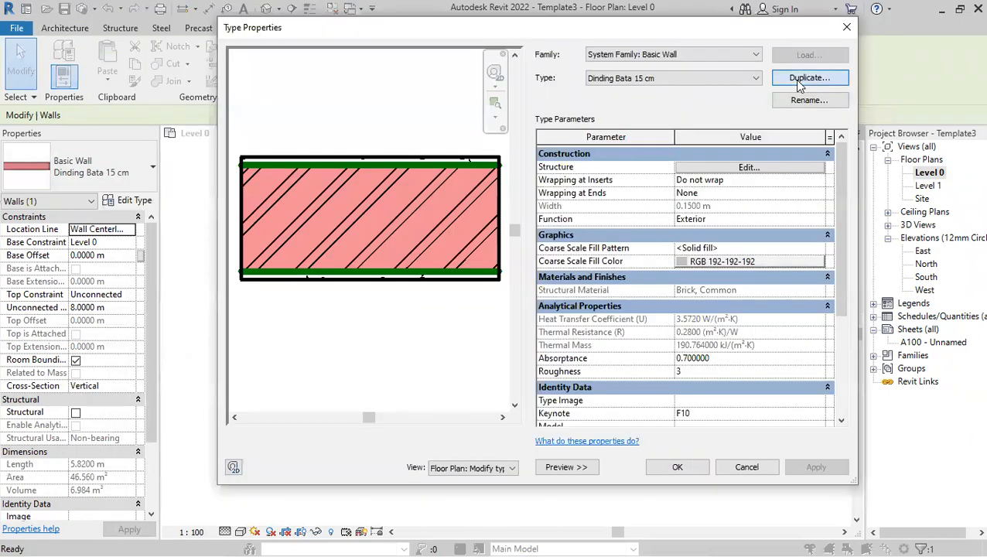
left_click(804, 79)
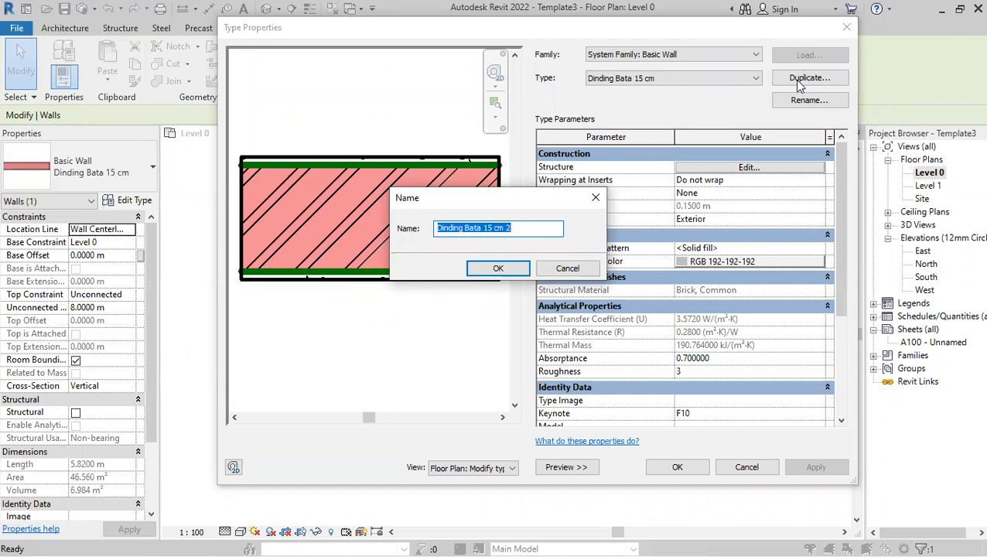
type("D")
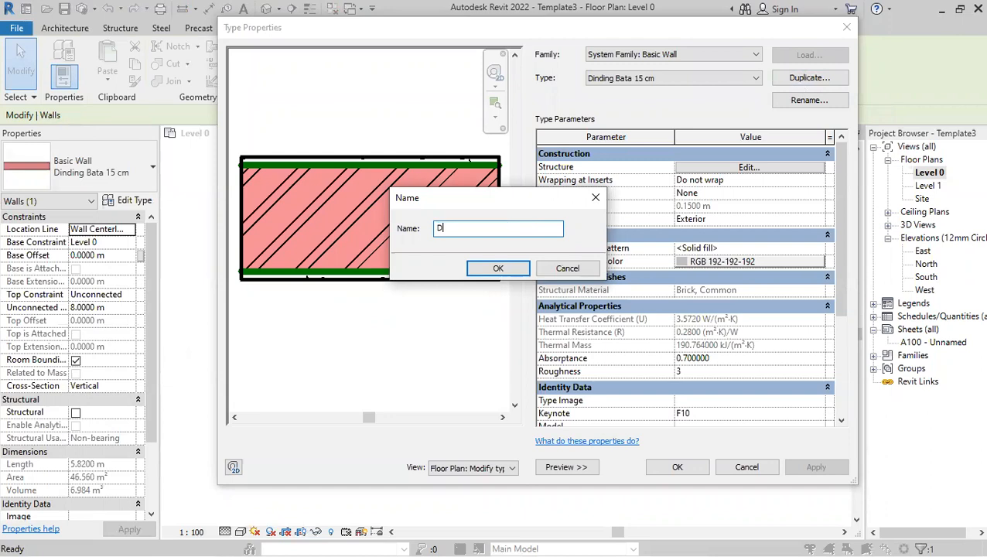
type("inding Trans")
key("BackSpace")
key("BackSpace")
left_click(498, 267)
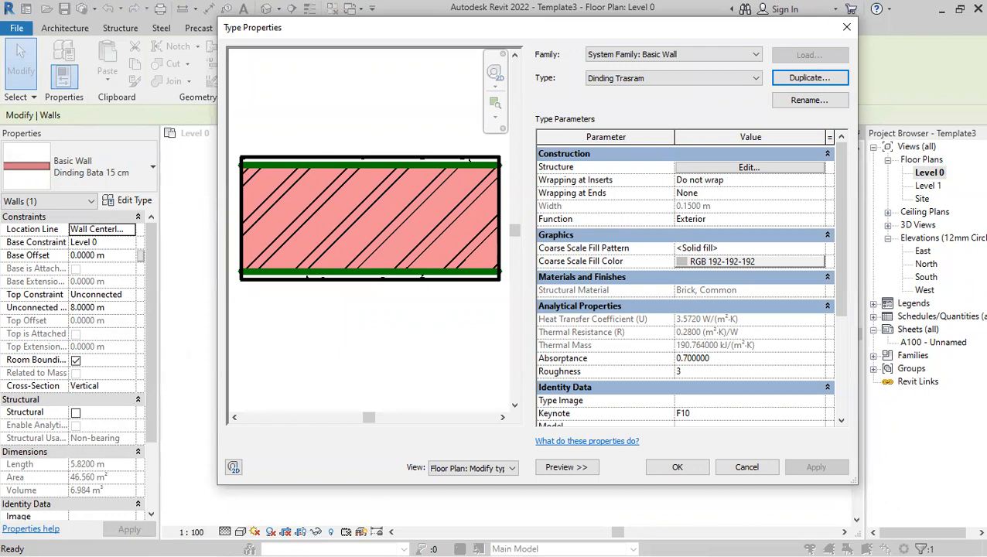
mouse_move(242, 173)
left_mouse_down()
mouse_move(256, 246)
mouse_move(293, 284)
left_mouse_up()
mouse_move(309, 164)
left_mouse_down()
mouse_move(378, 277)
mouse_move(390, 257)
mouse_move(392, 266)
left_mouse_up()
mouse_move(400, 165)
left_mouse_down()
mouse_move(469, 253)
mouse_move(500, 261)
left_mouse_up()
mouse_move(449, 162)
left_mouse_down()
mouse_move(489, 211)
mouse_move(502, 202)
left_mouse_up()
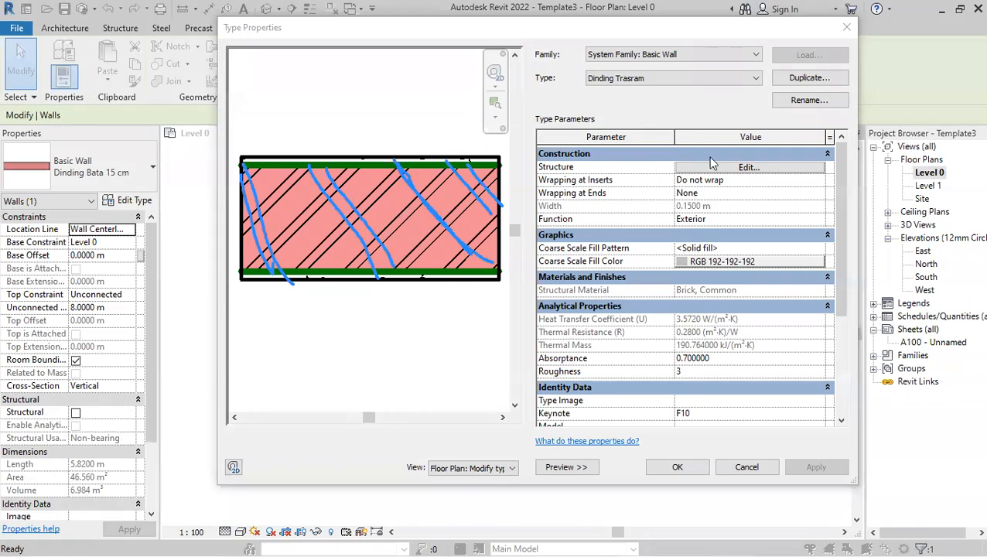
key("Escape")
In the Dinding Trasram structure, duplicate the core layer's Brick, Common material and name the copy Brick, Common Trasram
left_click(701, 169)
left_click(654, 190)
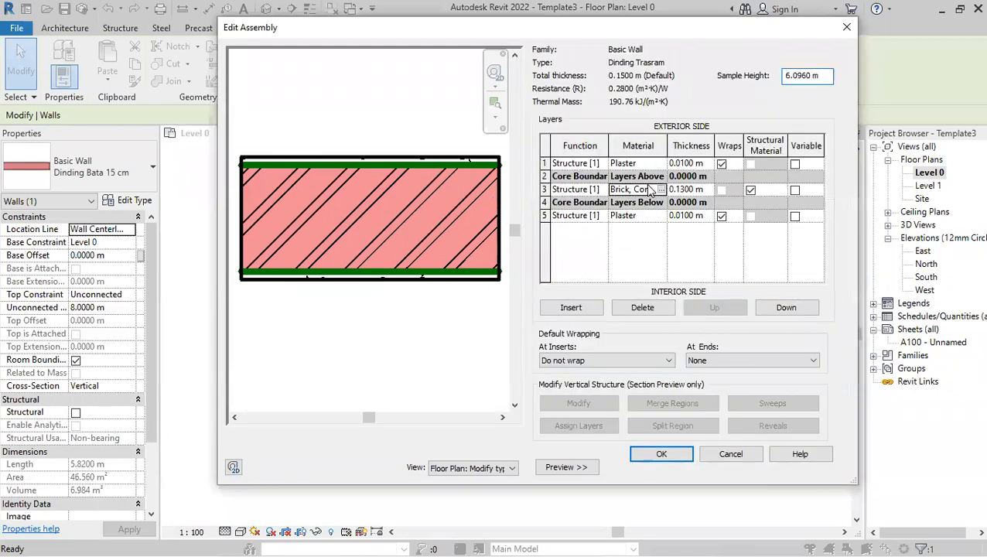
left_click(662, 190)
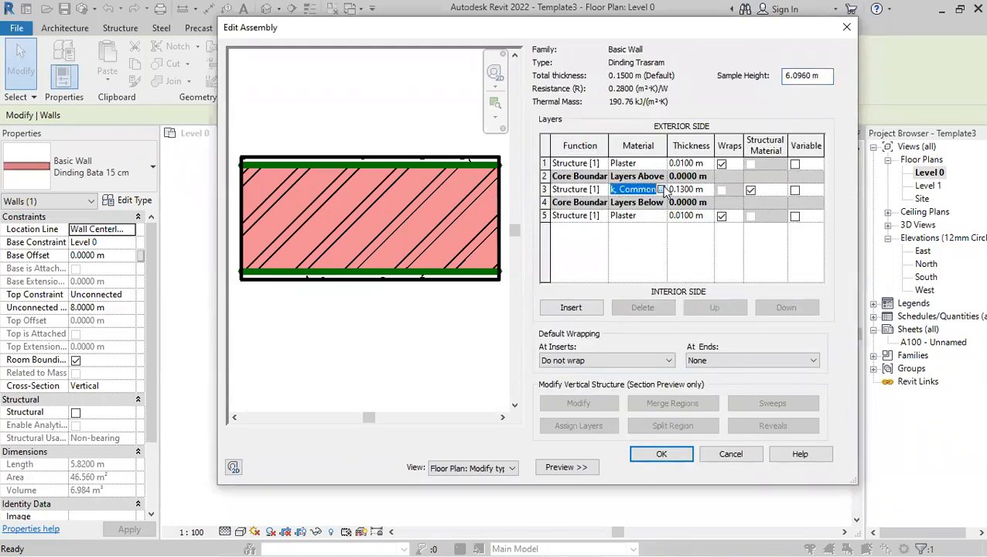
left_click(662, 189)
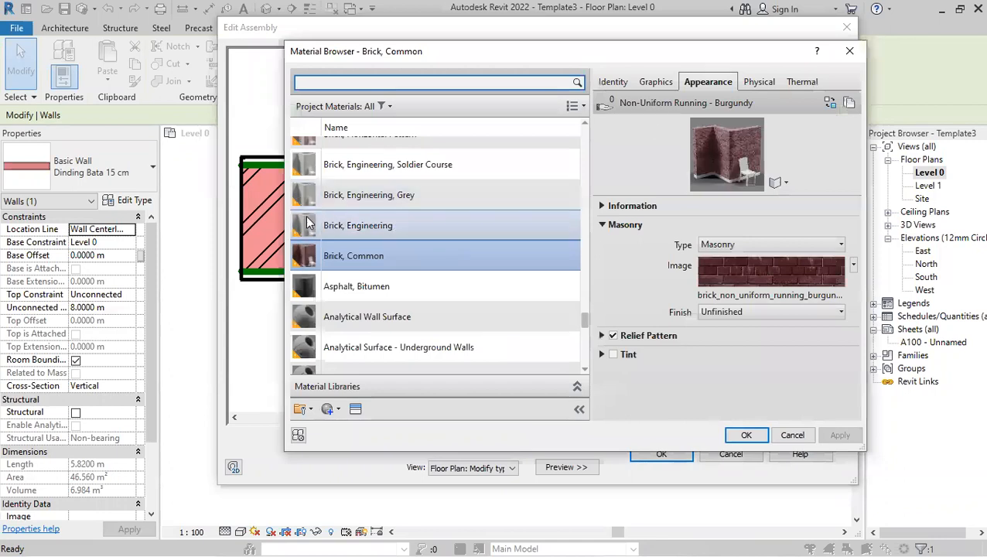
right_click(359, 262)
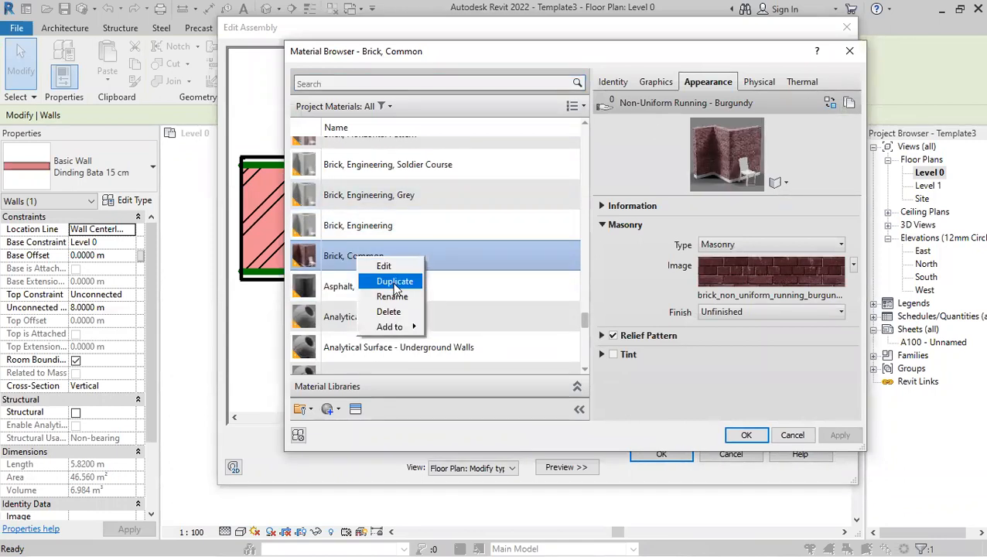
left_click(395, 281)
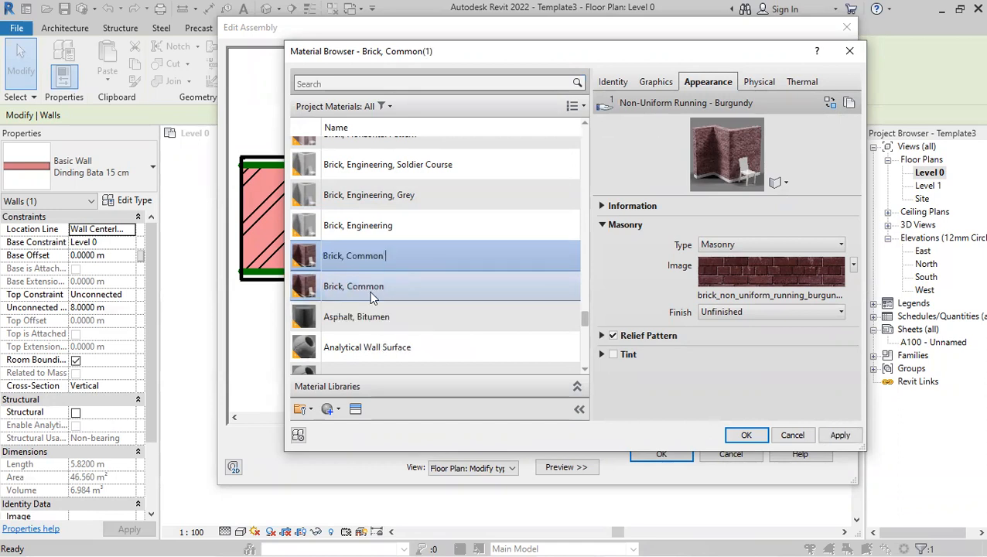
type("Trasra")
key("Return")
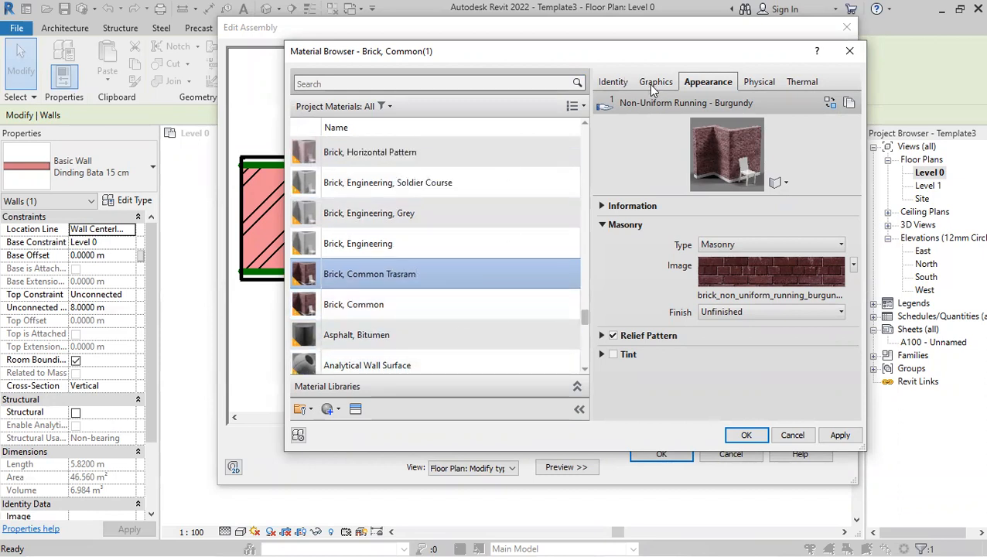
Duplicate the appearance asset of Brick, Common Trasram so it is independent, and compare it with Brick, Common
left_click(654, 84)
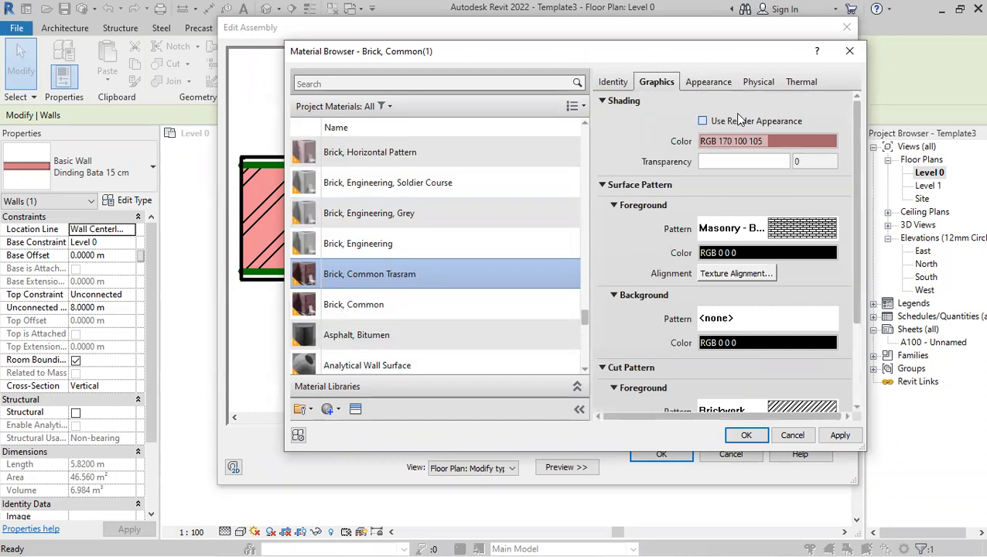
left_click(713, 83)
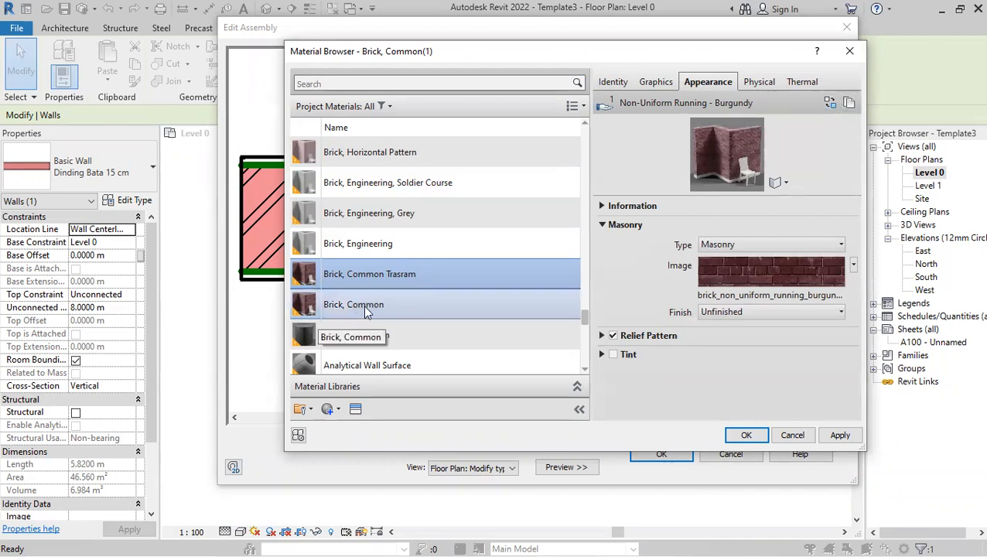
left_click(849, 103)
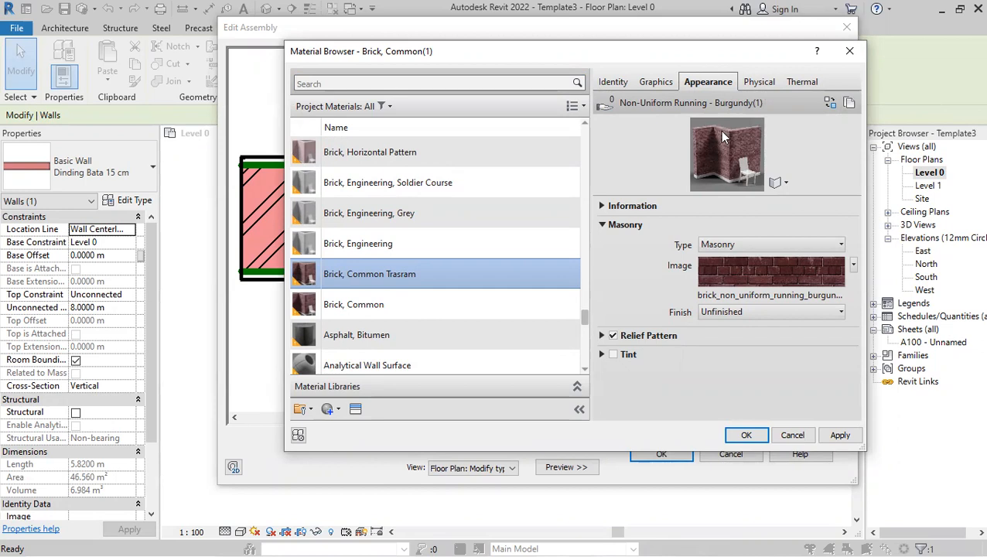
left_click(408, 308)
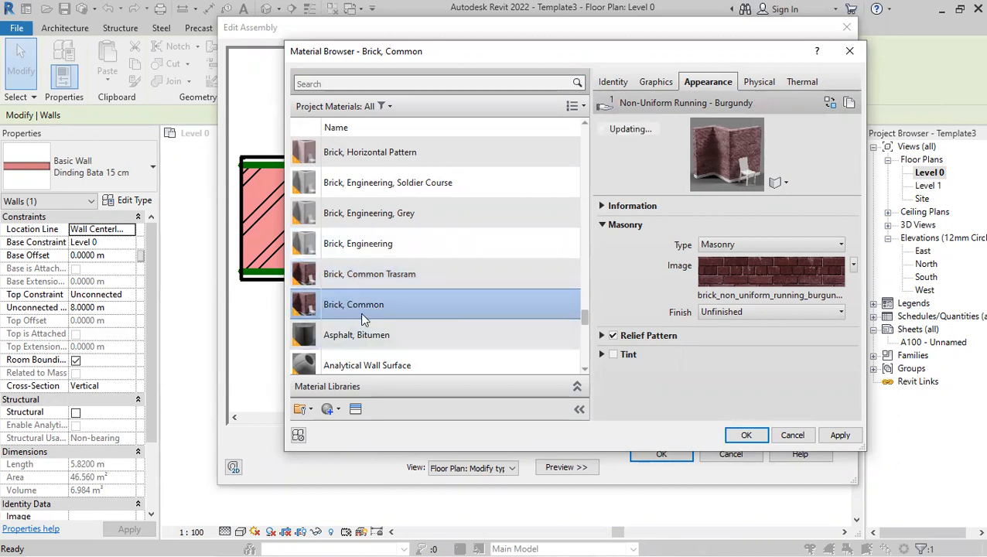
left_click(495, 274)
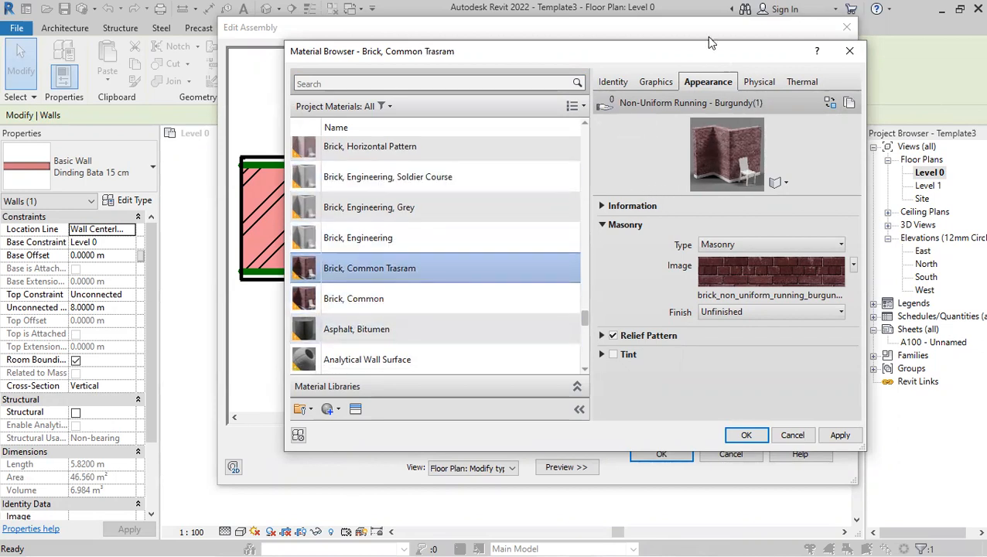
Set the cut foreground pattern of Brick, Common Trasram to Blockwork (low/medium density) and assign the material to the core layer
left_click(655, 84)
scroll(613, 298, "down", 3)
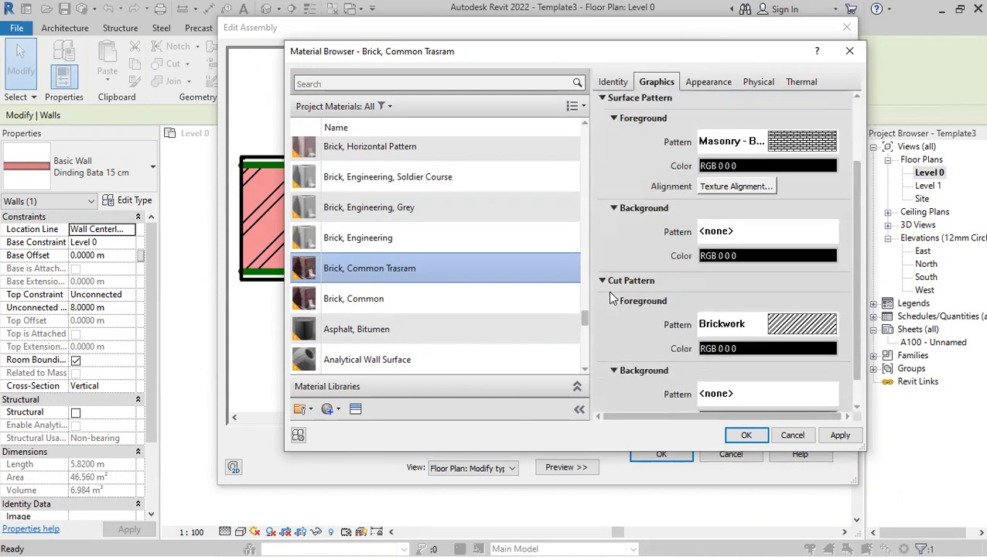
left_click(755, 331)
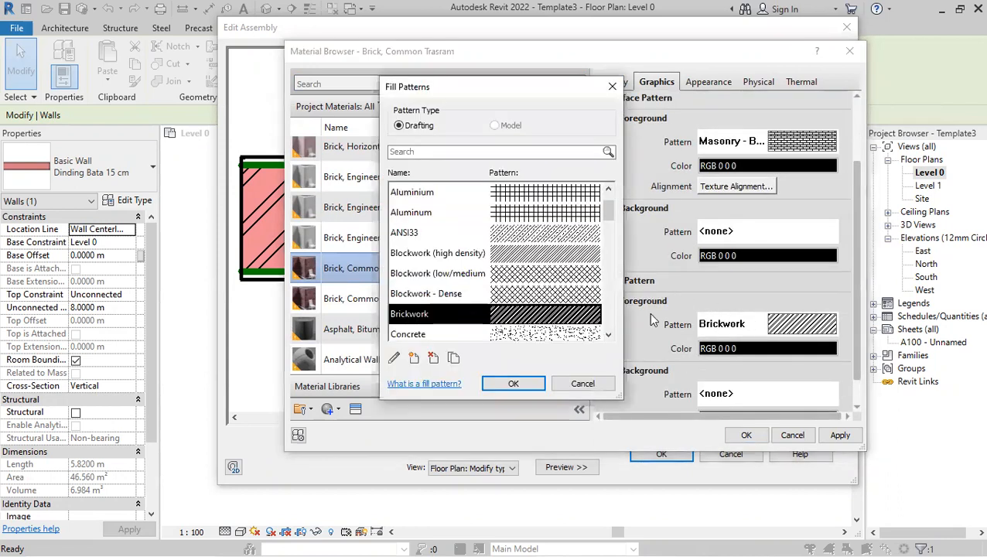
left_click(476, 275)
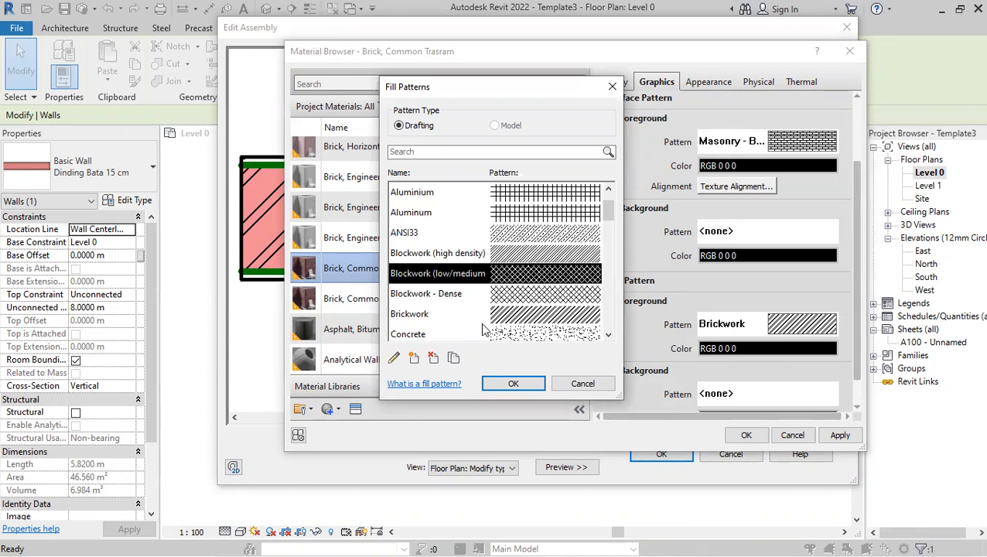
left_click(514, 384)
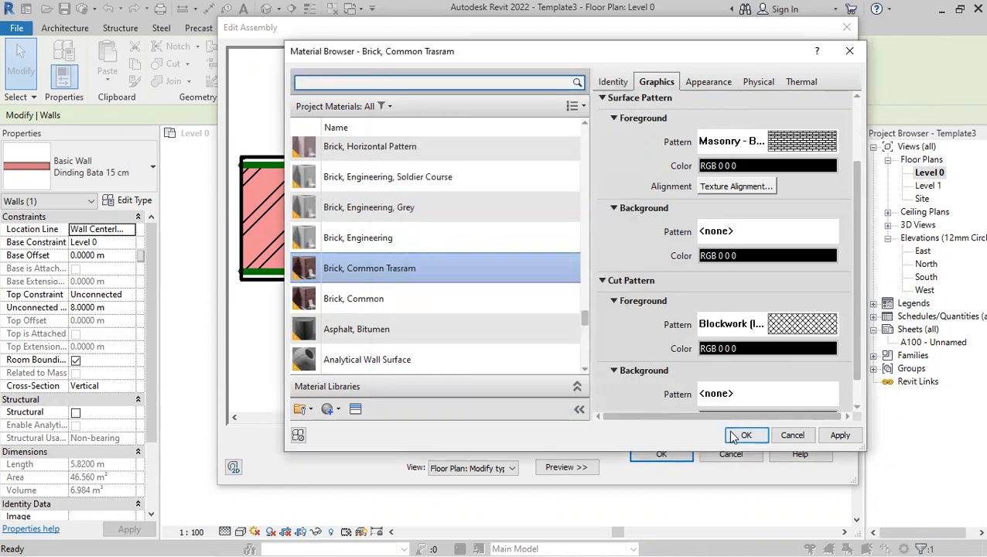
left_click(741, 435)
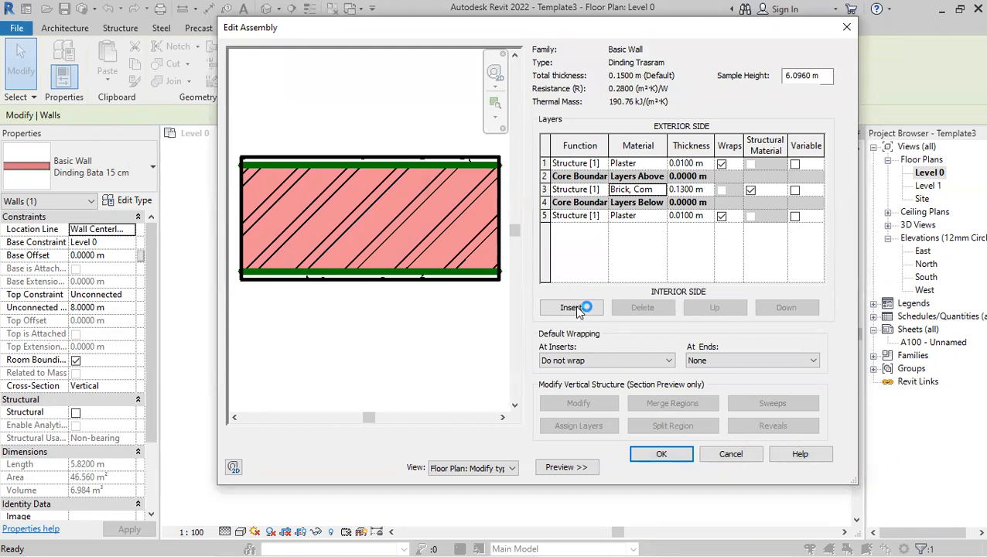
Accept the Dinding Trasram layer structure and type settings, and inspect the wall's cut hatch in the Level 0 plan
left_click(650, 455)
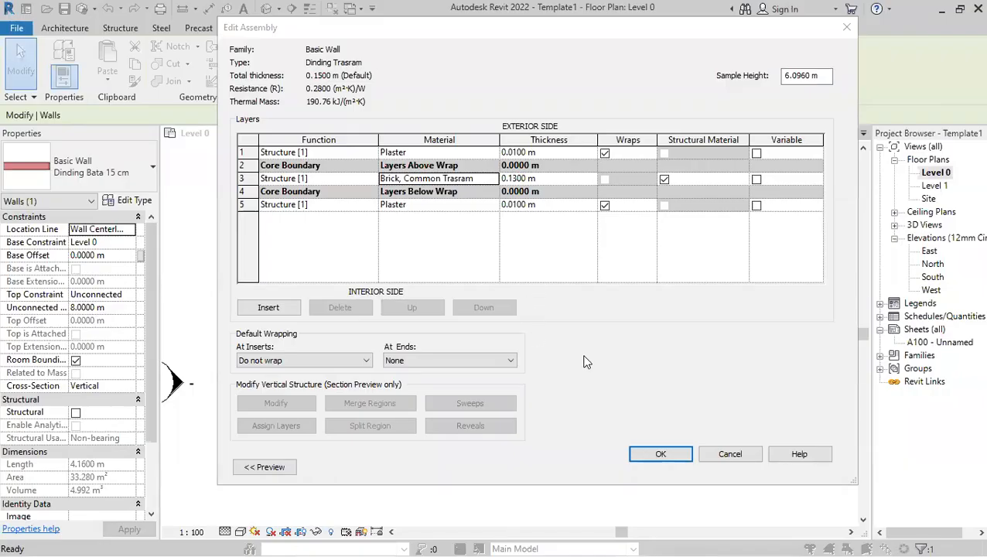
left_click(588, 362)
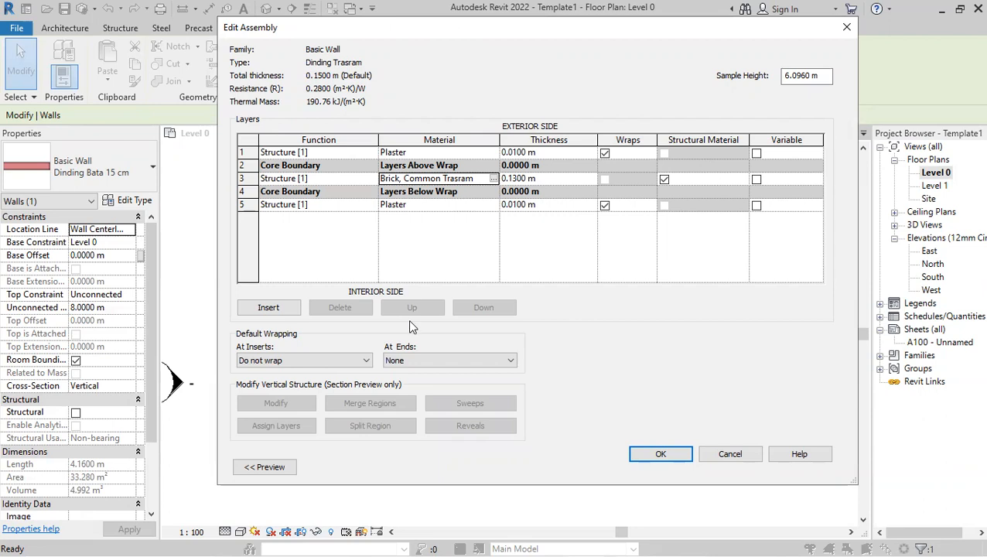
left_click(280, 468)
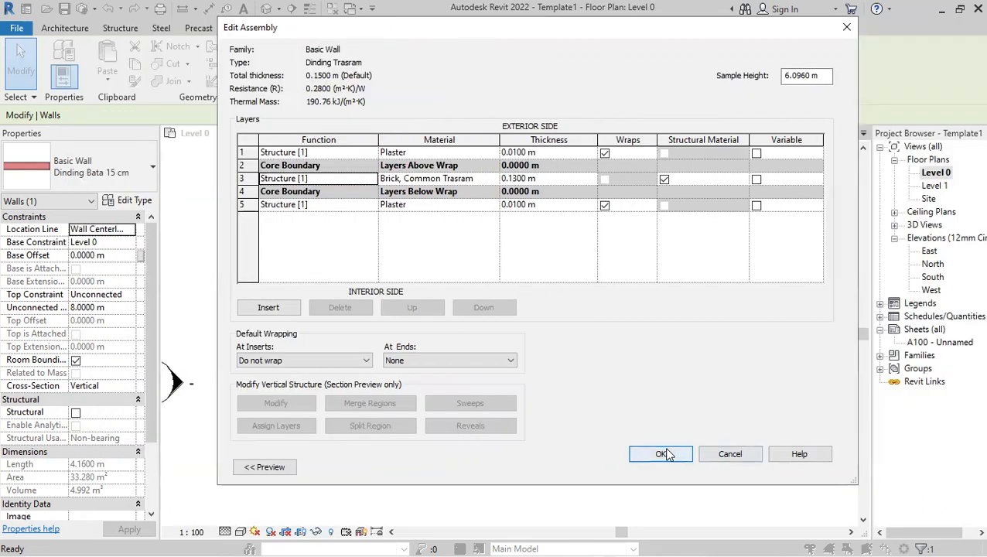
left_click(662, 454)
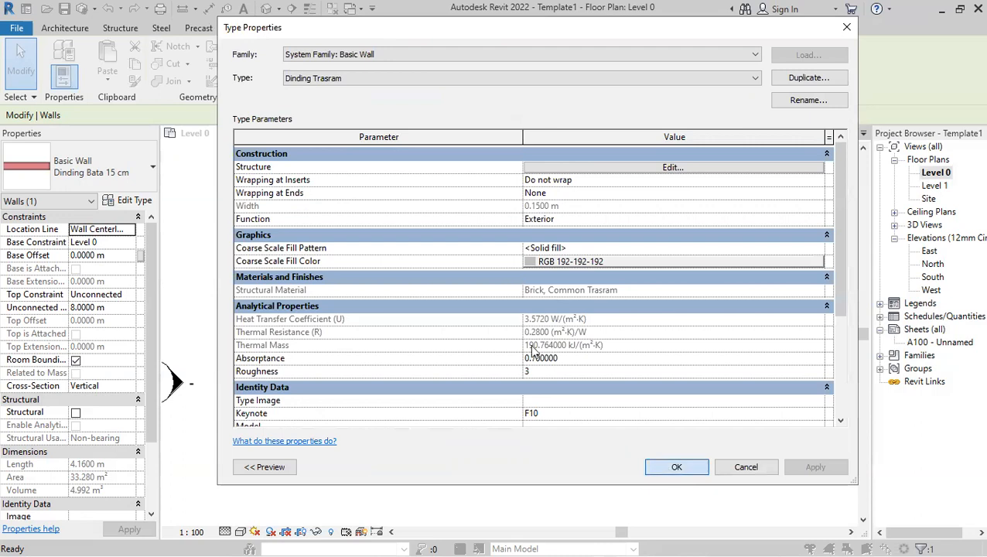
left_click(670, 467)
scroll(456, 376, "down", 3)
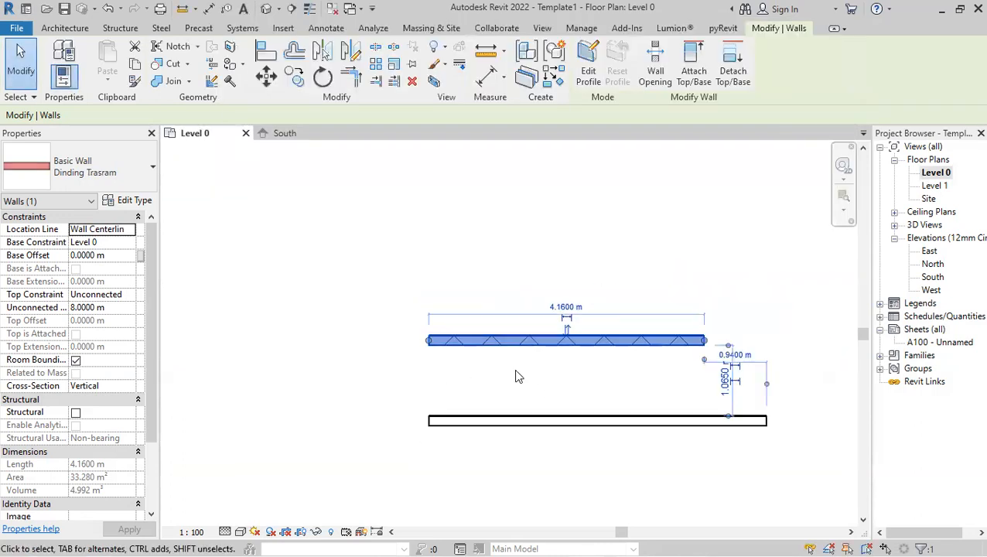
scroll(558, 364, "up", 3)
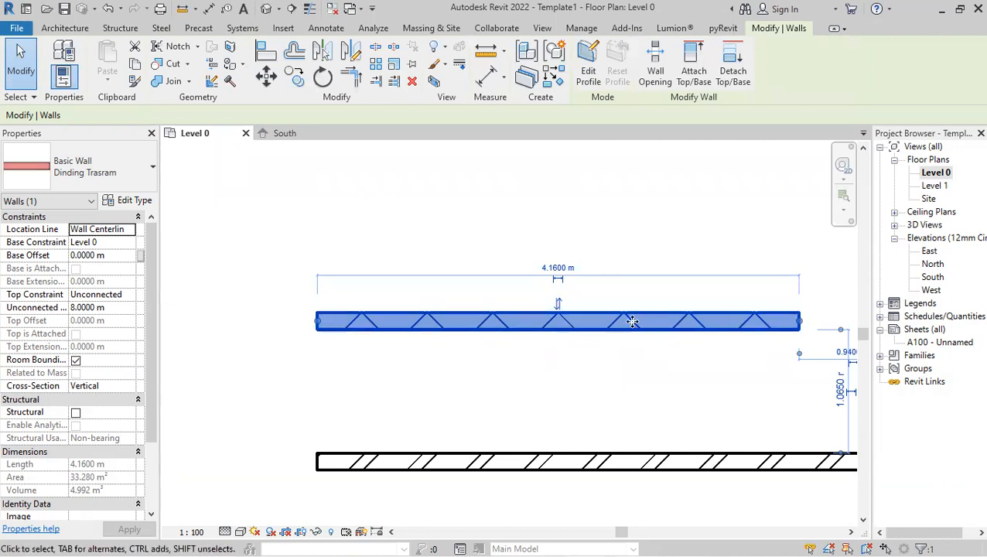
Open the fill pattern choice for the cut foreground of Brick, Common Trasram from the Dinding Trasram core layer
left_click(129, 200)
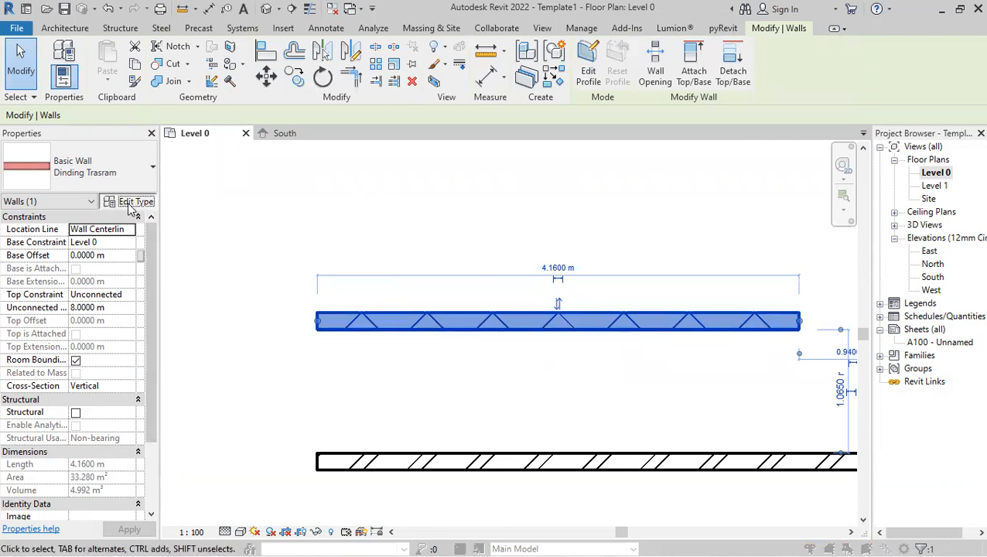
left_click(667, 168)
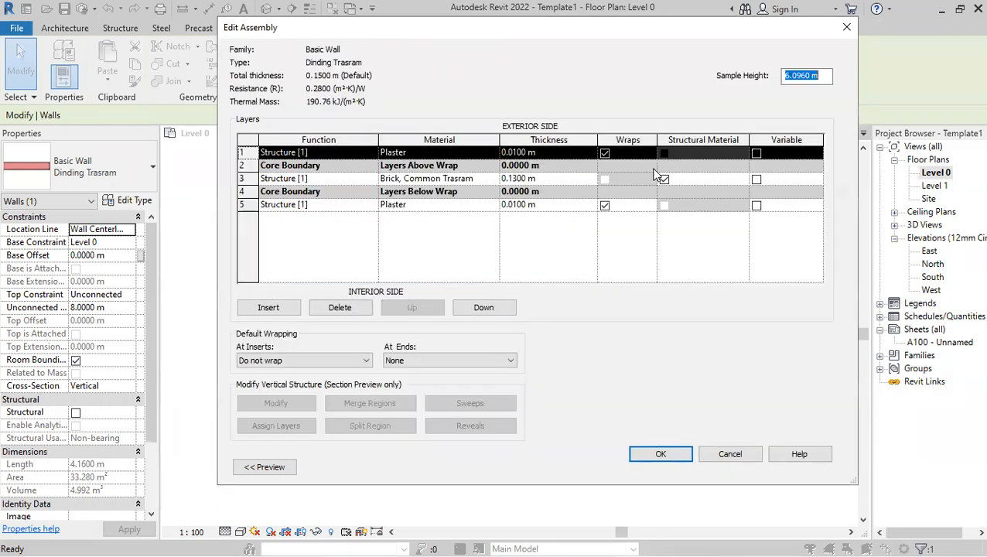
left_click(469, 180)
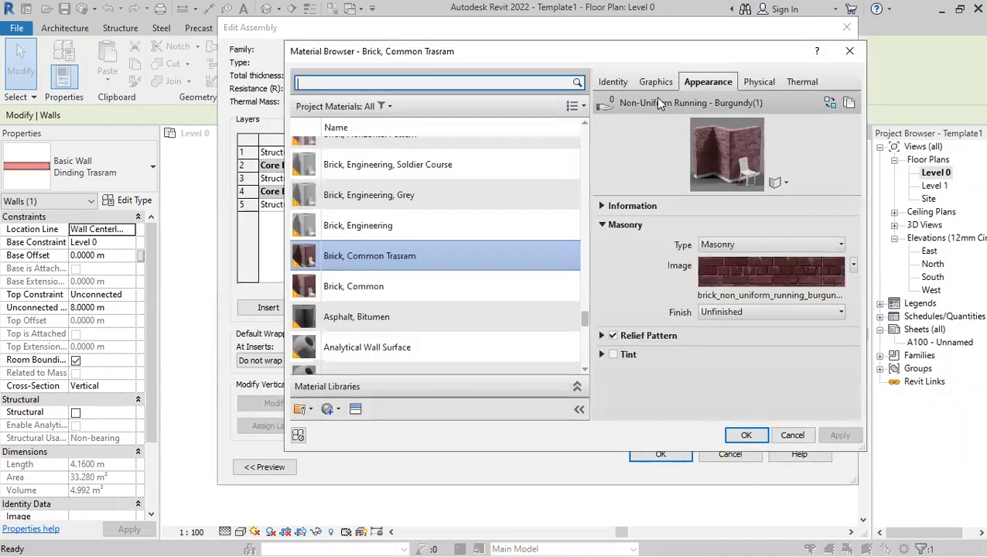
left_click(656, 81)
scroll(611, 342, "down", 3)
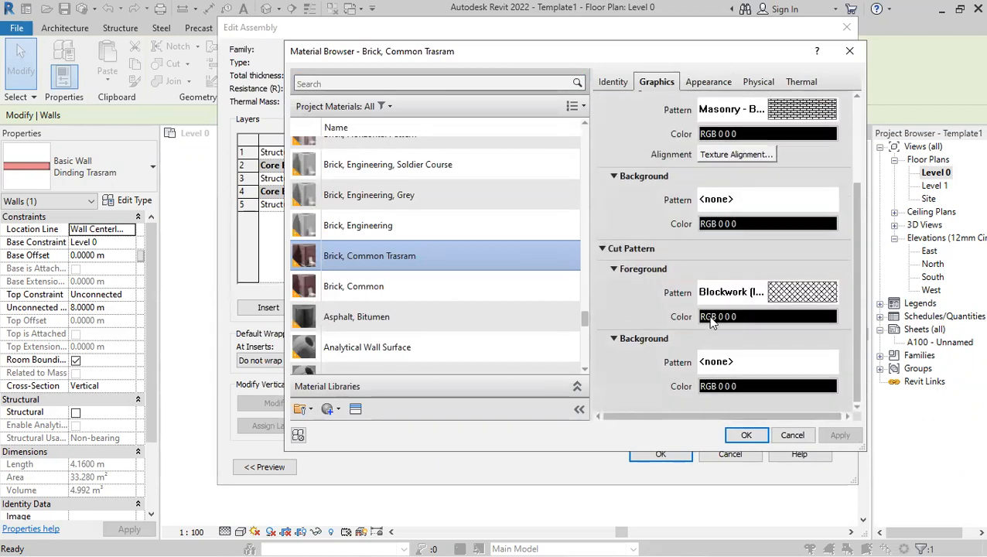
left_click(756, 295)
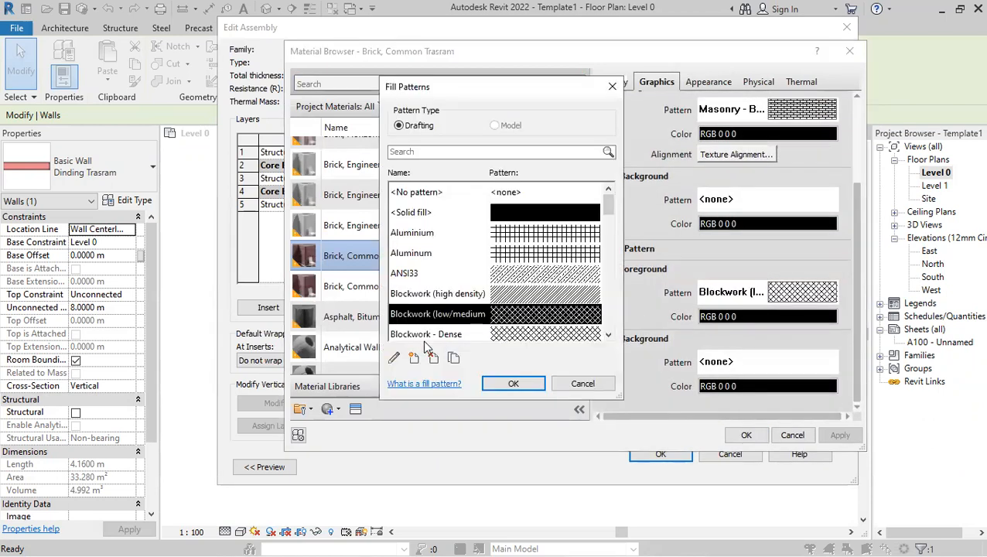
Set both crosshatch line spacings of the Blockwork (low/medium density) pattern to 1 mm and accept the material, structure and type settings
scroll(464, 314, "down", 1)
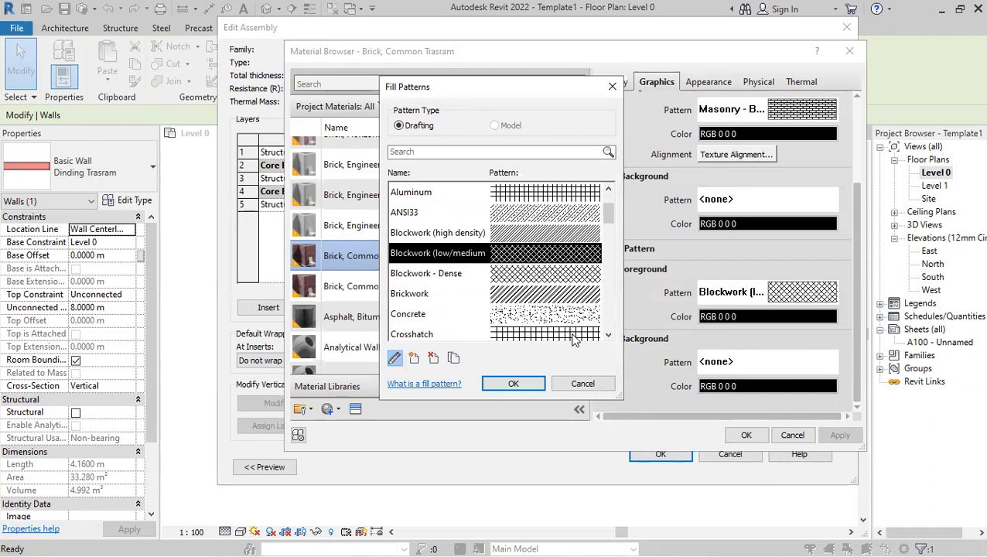
left_click_drag(838, 317, 698, 306)
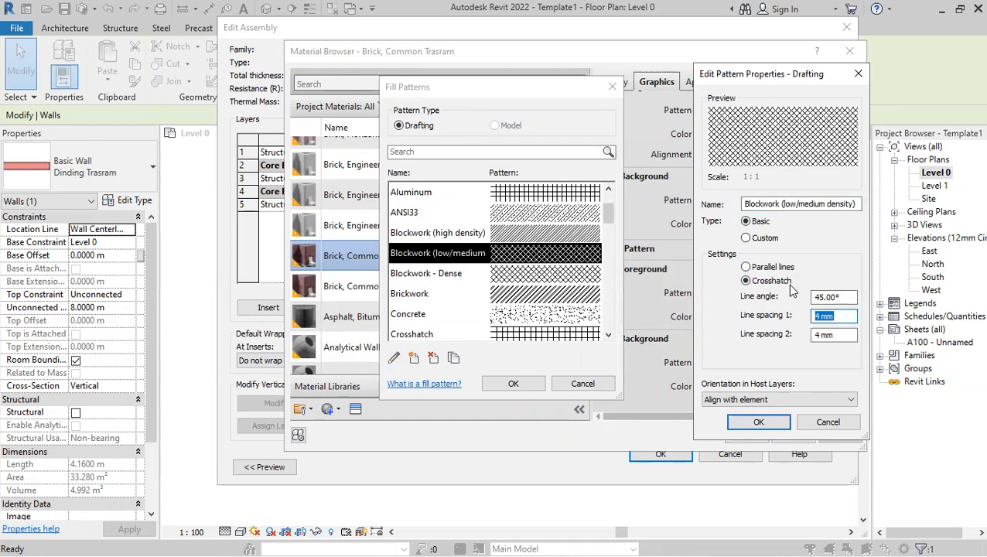
type("1")
left_click(841, 335)
left_click_drag(842, 337, 795, 340)
type("1")
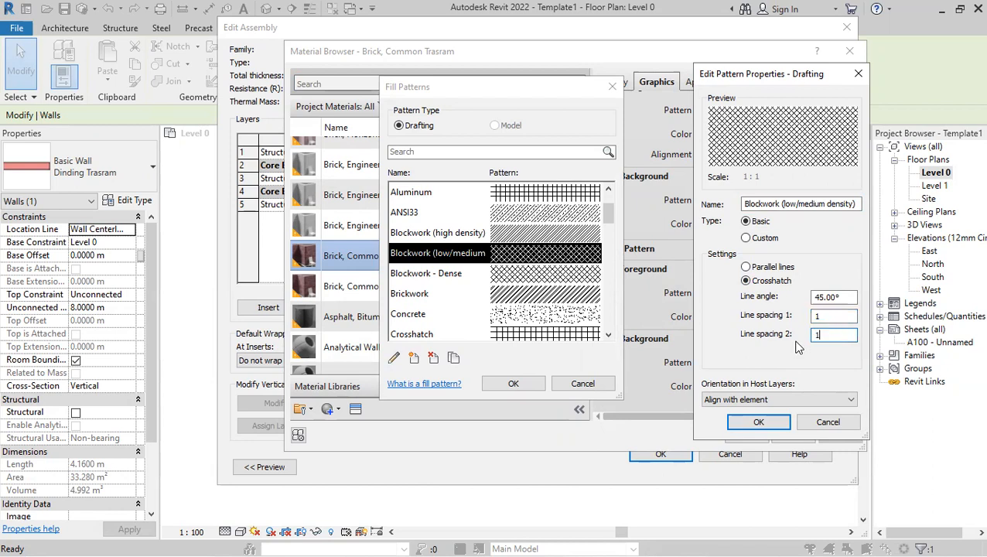
left_click(744, 426)
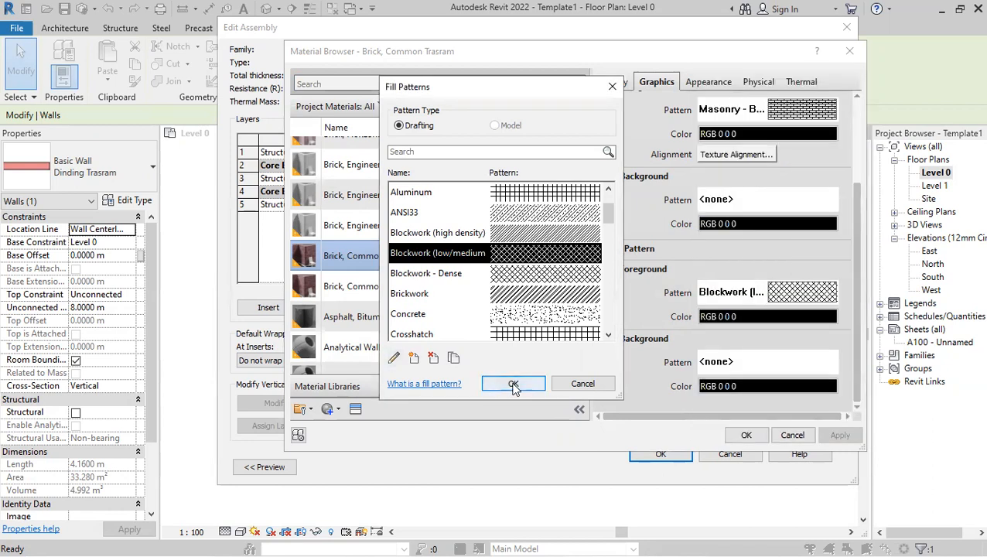
left_click(761, 435)
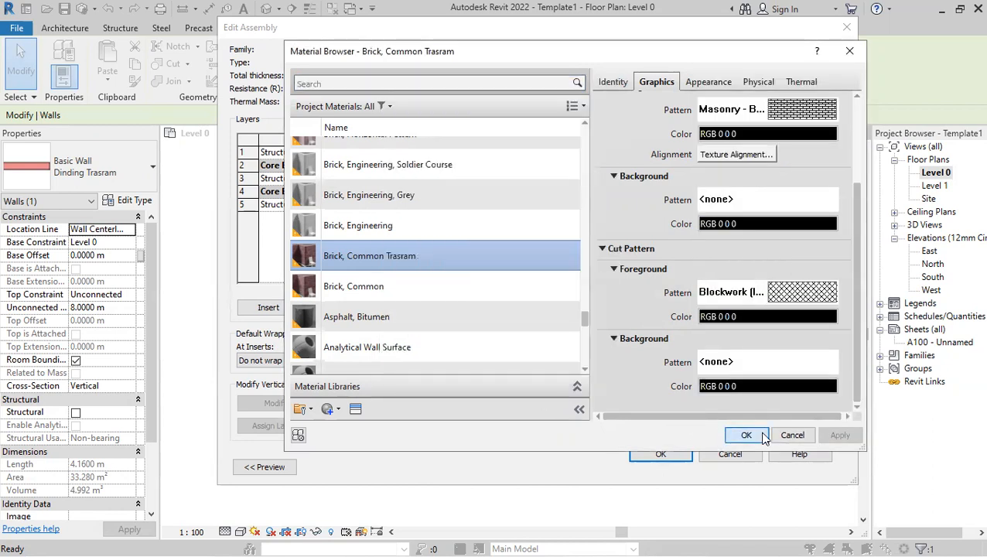
left_click(654, 453)
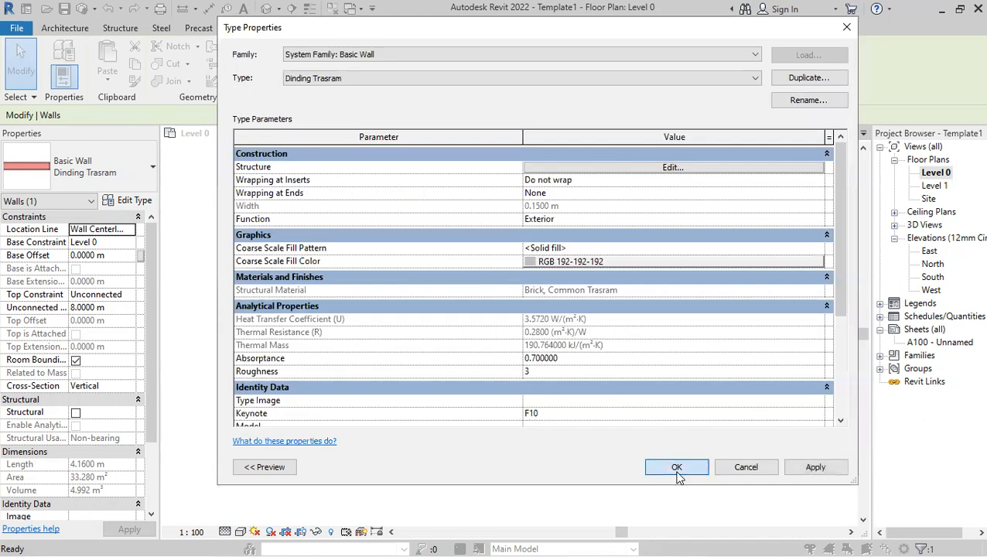
left_click(677, 468)
Move the Dinding Trasram wall closer to the other brick wall and compare their cut hatches in the Level 0 plan
left_click(454, 390)
left_click_drag(477, 330, 513, 401)
left_click(495, 441)
scroll(557, 389, "down", 2)
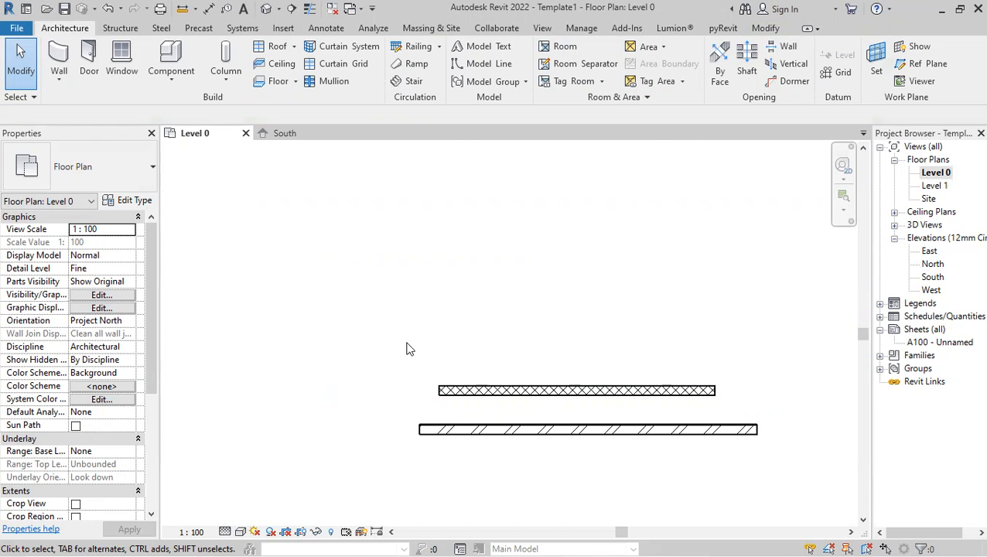
scroll(406, 385, "down", 1)
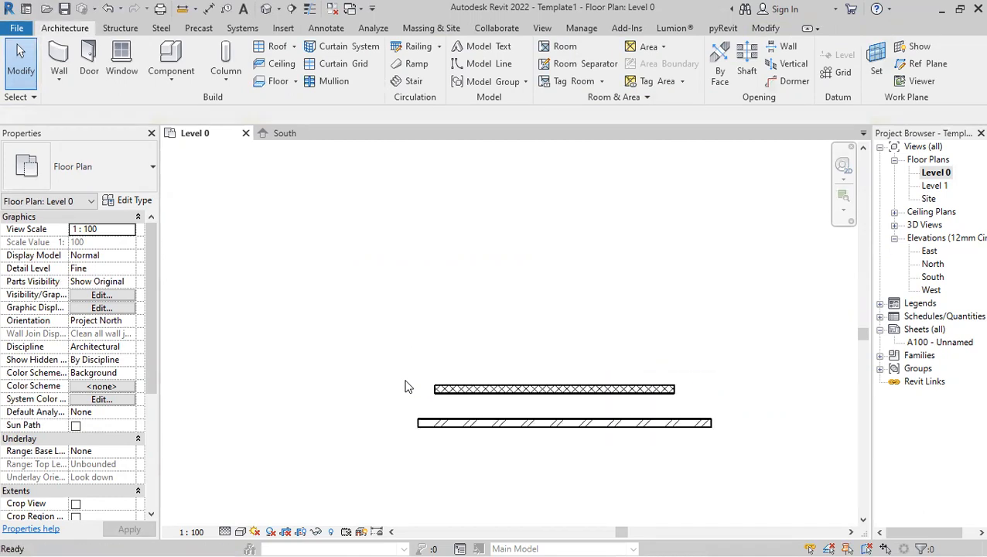
Save the template on the Desktop as BDGTemplate ArsitekturV2.rte
key("ctrl+s")
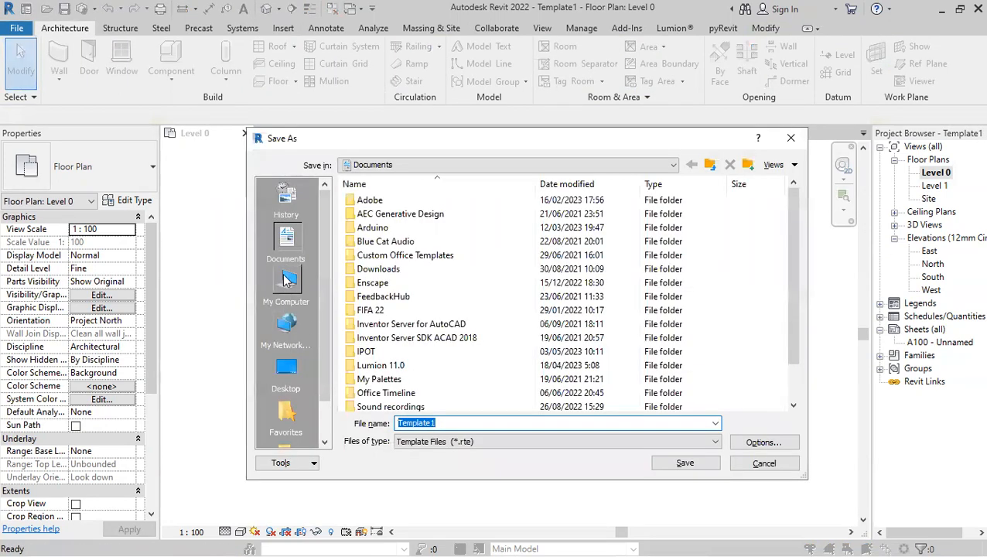
left_click(287, 370)
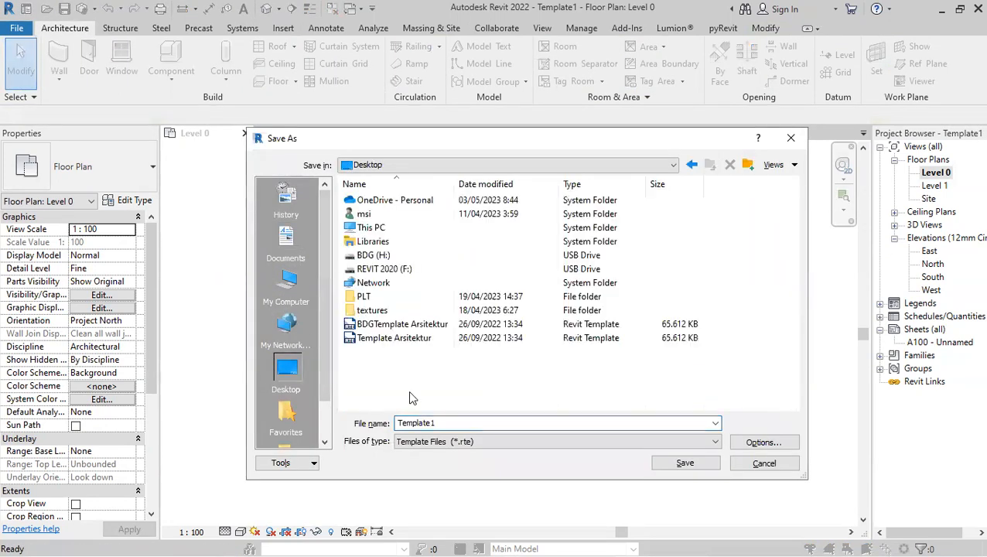
left_click(402, 324)
left_click(483, 422)
left_click(479, 423)
key("Right")
type("V")
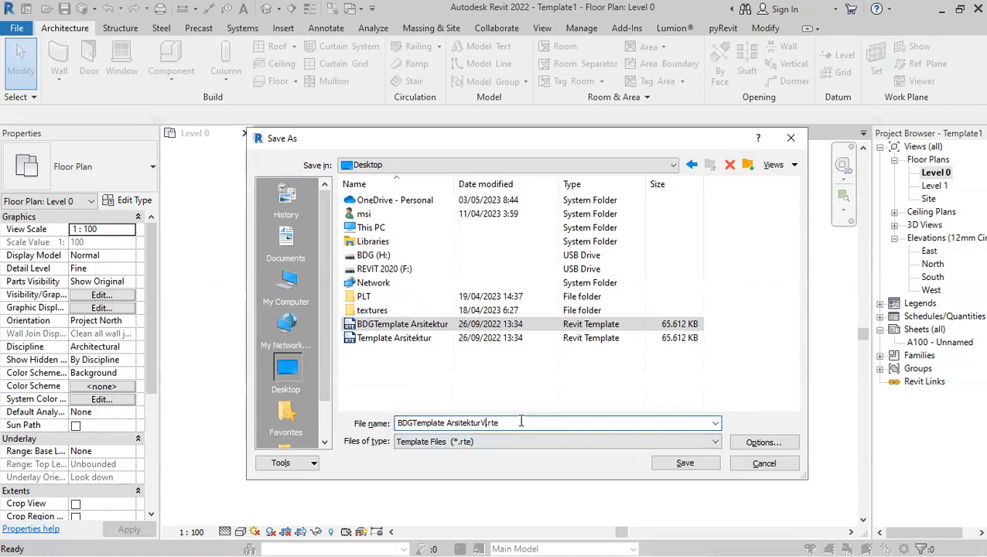
type("@")
key("BackSpace")
type("2")
left_click(659, 462)
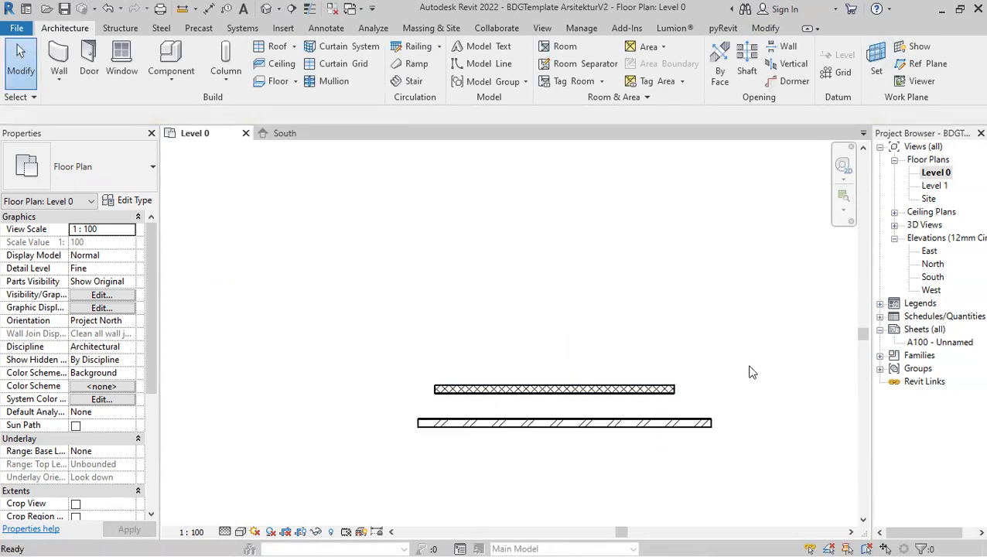
Delete both sample brick walls from the Level 0 plan
scroll(457, 416, "down", 2)
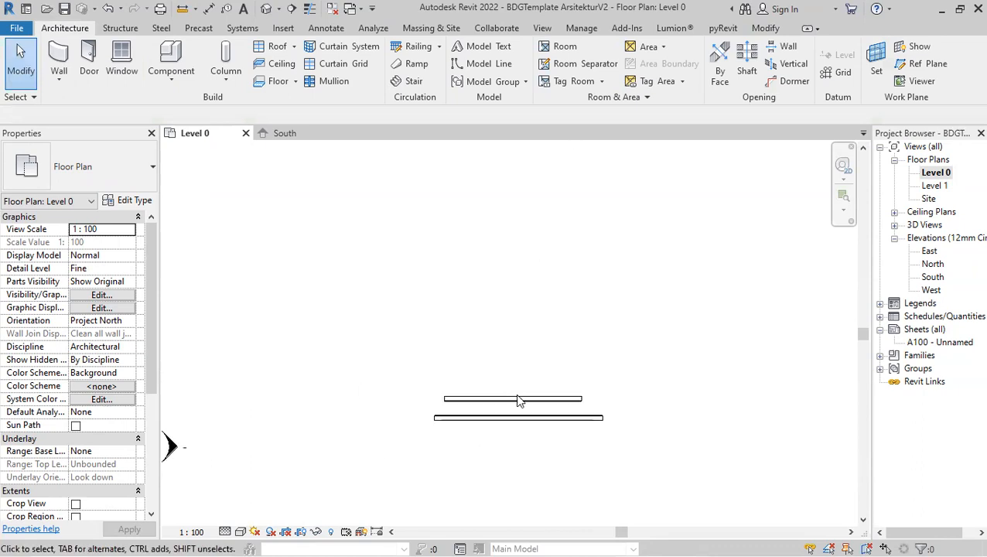
left_click_drag(668, 476, 430, 334)
key("Delete")
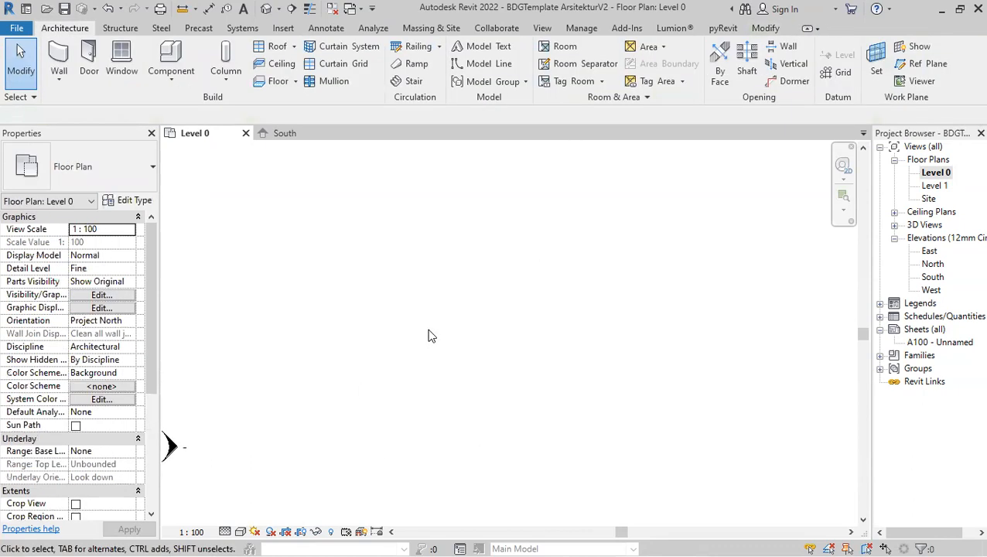
Start a new architectural wall and choose the Curtain_Wall-Storefront type for it
left_click(58, 59)
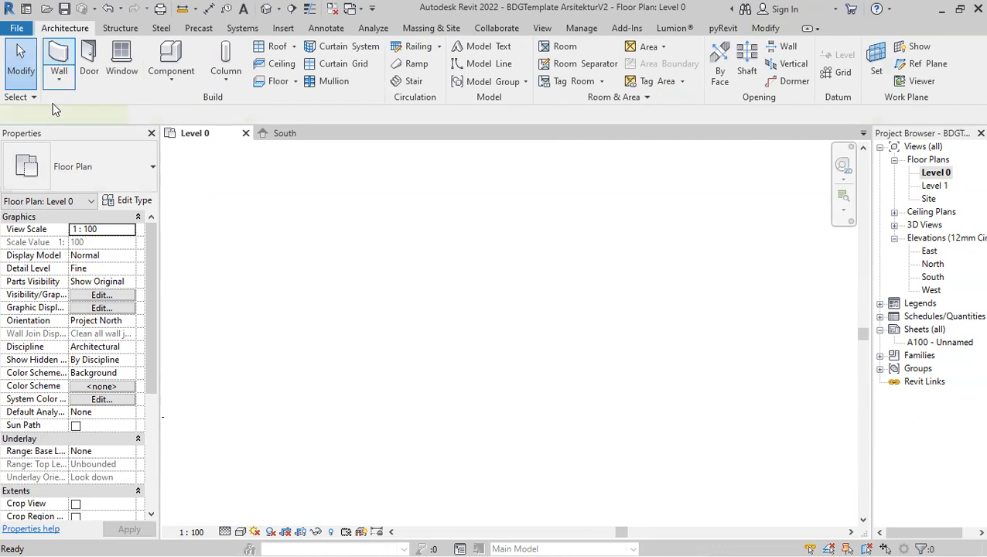
left_click(66, 163)
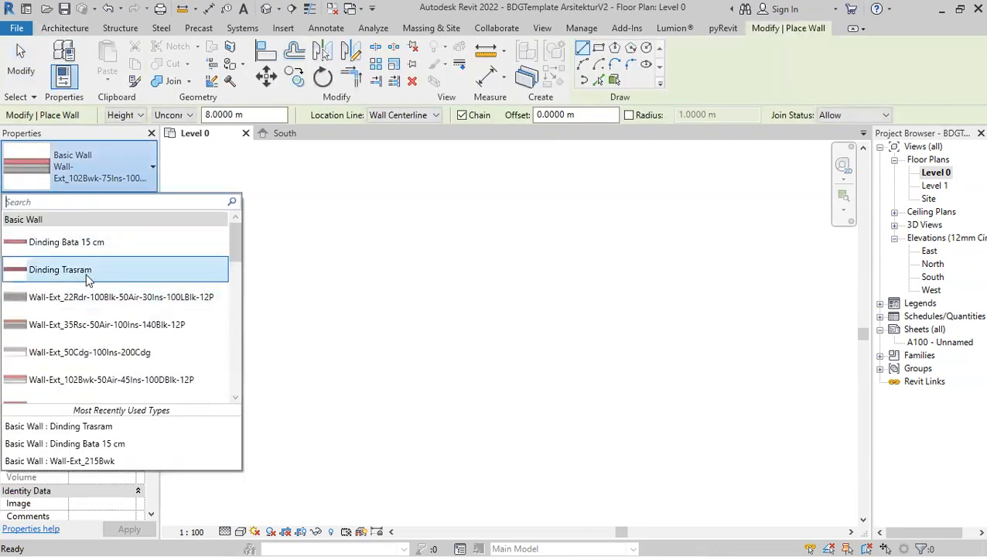
scroll(76, 291, "down", 5)
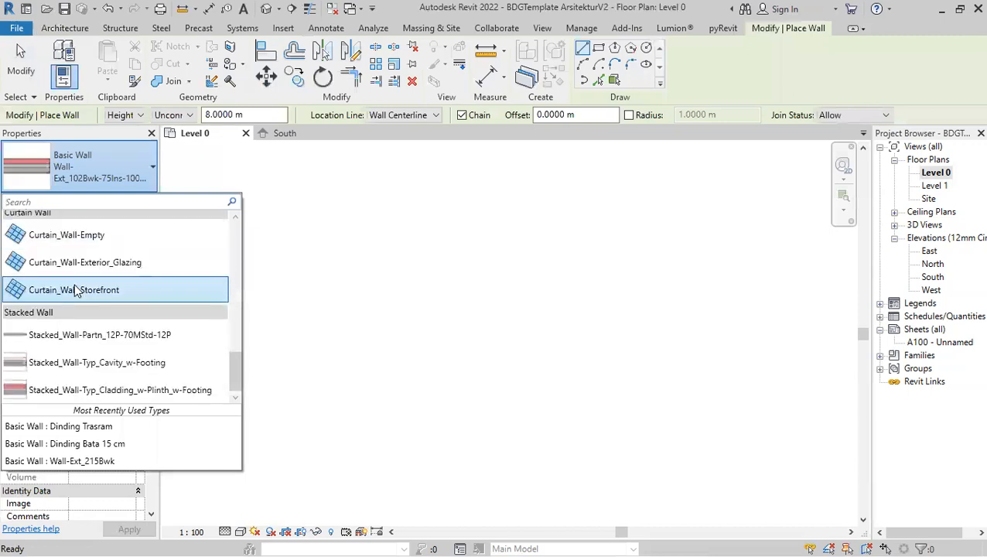
scroll(78, 282, "up", 3)
scroll(77, 310, "down", 2)
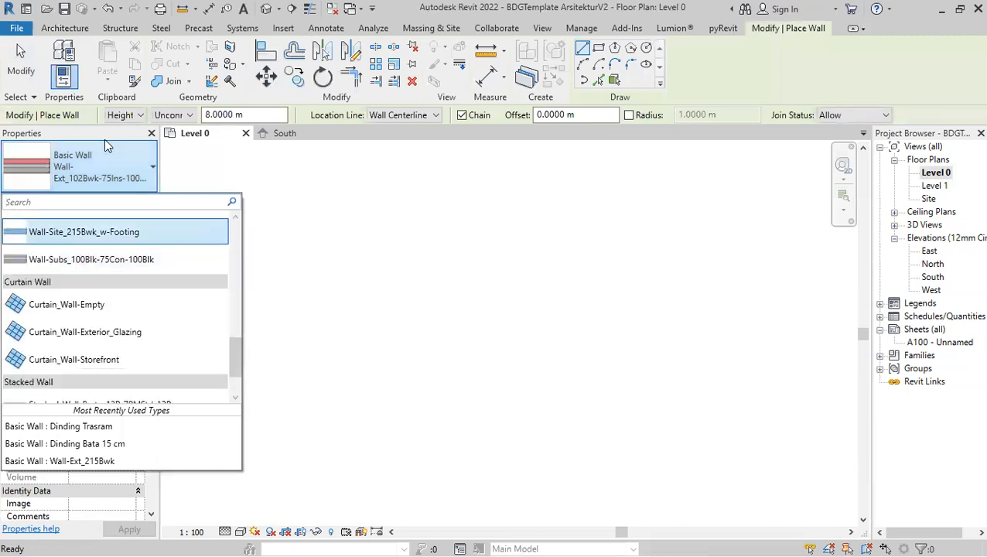
scroll(119, 344, "down", 1)
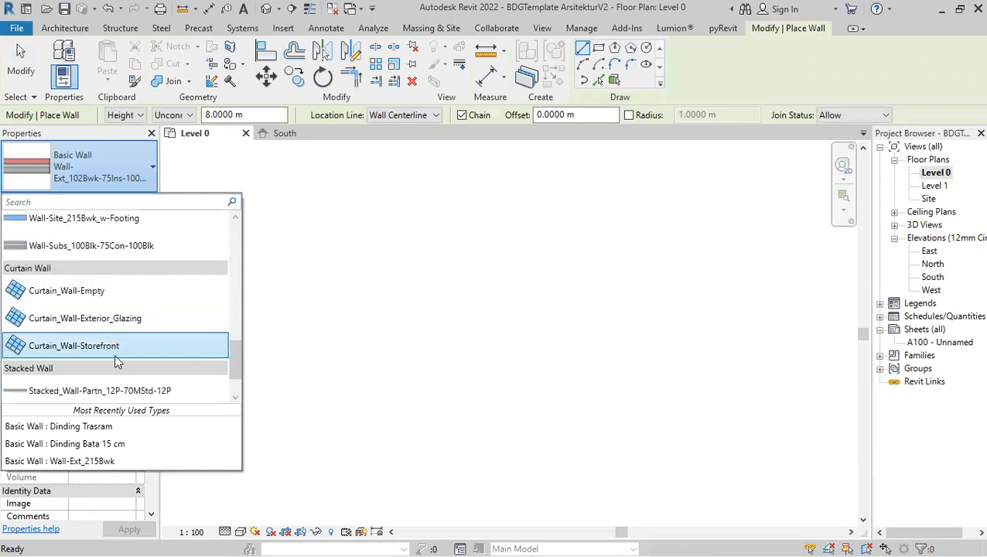
left_click(169, 342)
Draw a horizontal curtain wall about 4 m long in the Level 0 plan and turn on the thin lines display
scroll(417, 400, "down", 5)
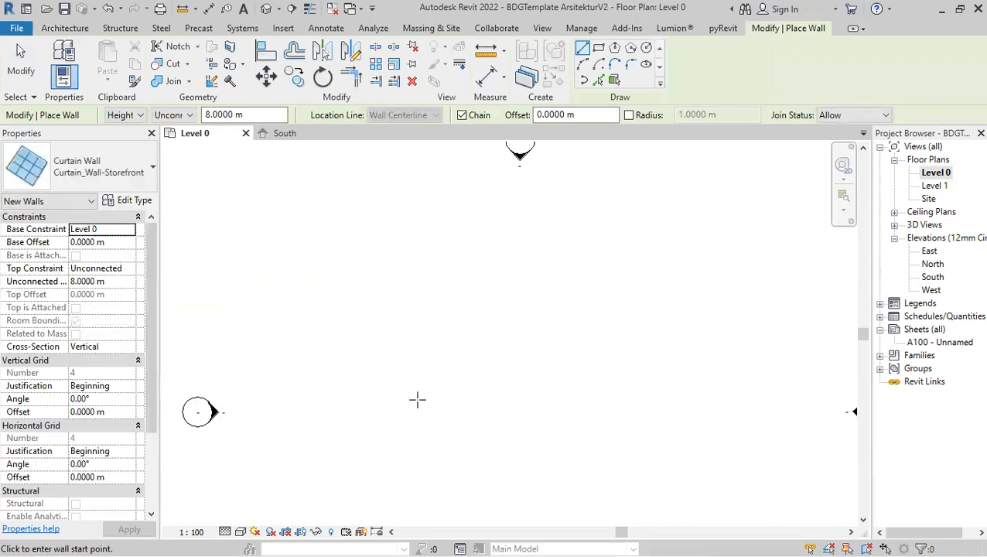
scroll(430, 367, "up", 1)
middle_click_drag(470, 448, 464, 425)
scroll(464, 425, "up", 1)
left_click(389, 370)
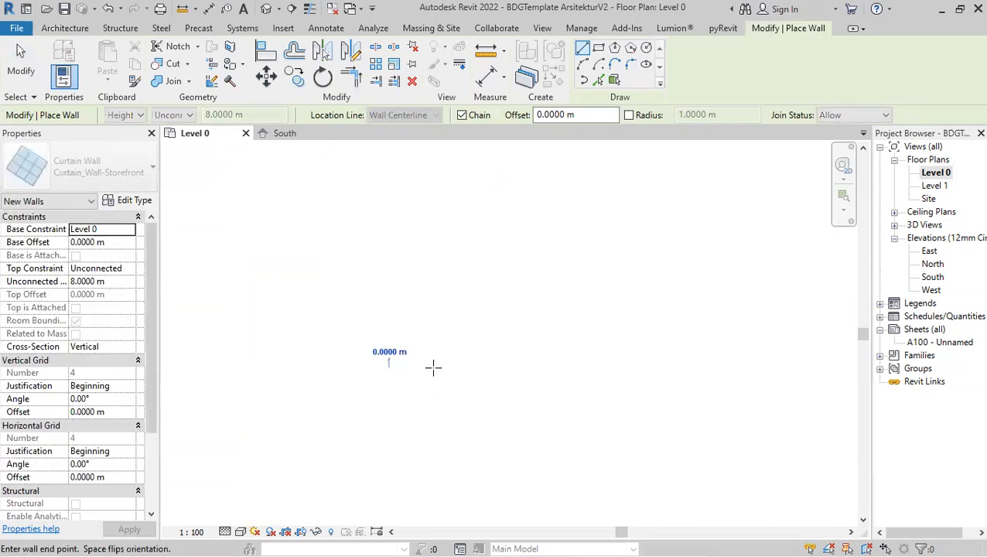
left_click(503, 372)
key("Escape")
key("Escape")
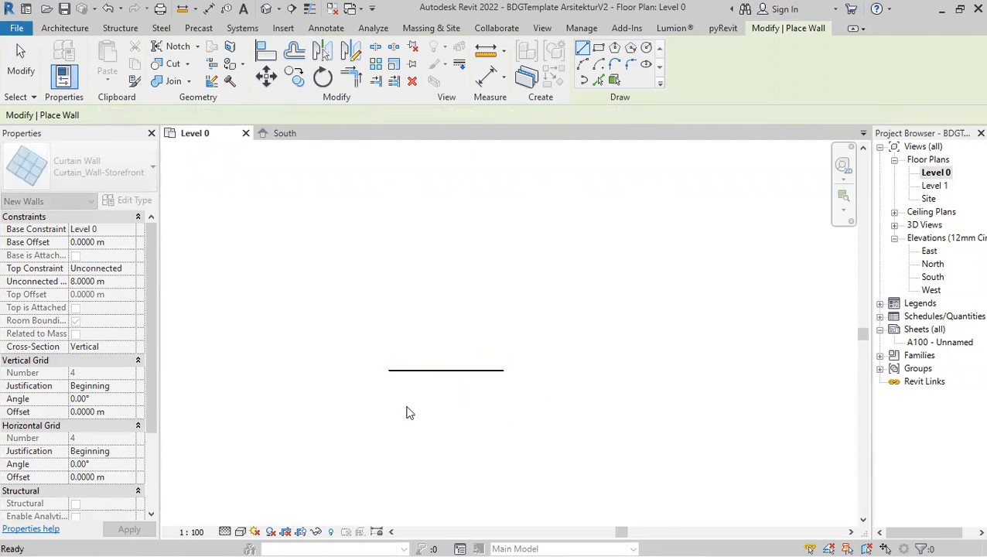
scroll(452, 368, "up", 7)
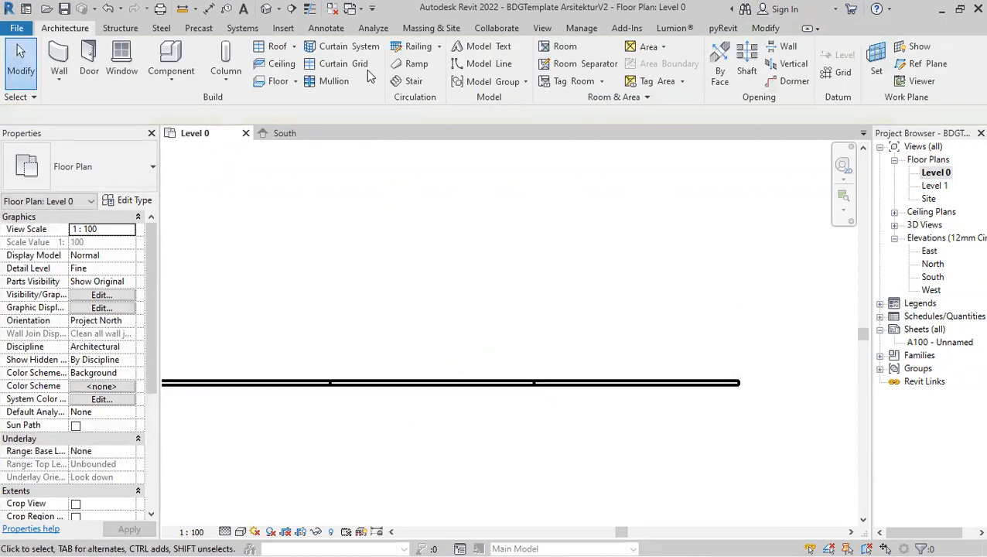
left_click(310, 10)
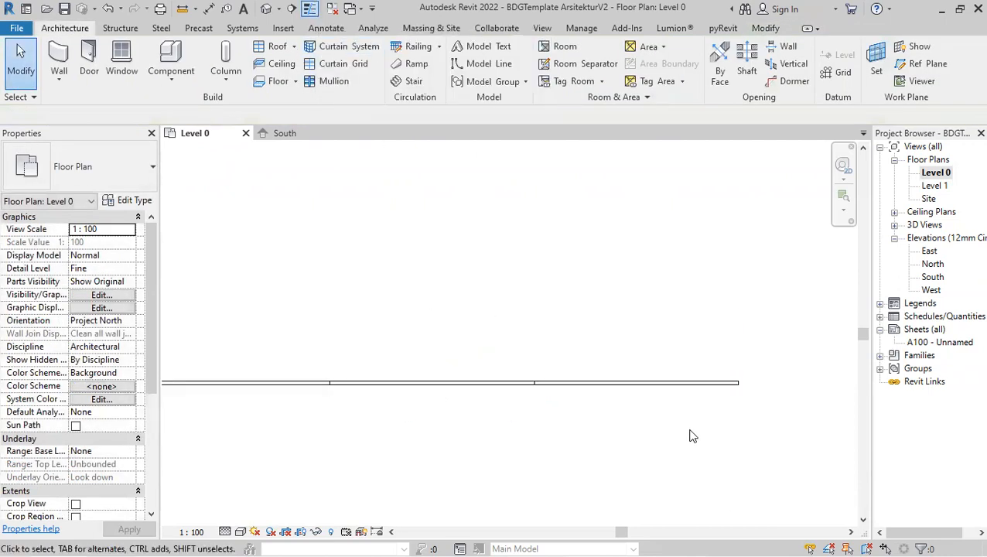
Duplicate the curtain wall's type and name the copy Dinding Kaca 1,2 x 2,4 m
left_click(480, 390)
scroll(481, 391, "down", 5)
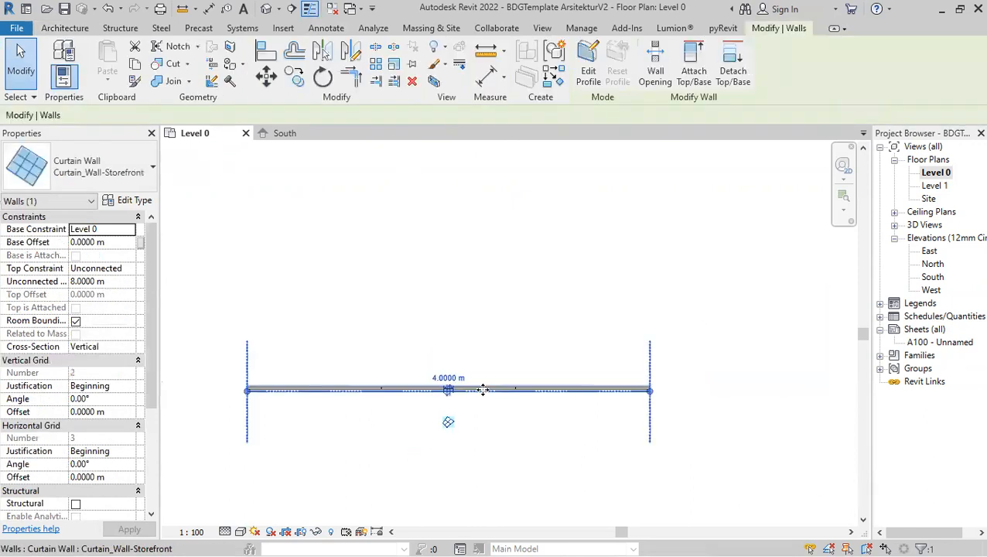
left_click(133, 201)
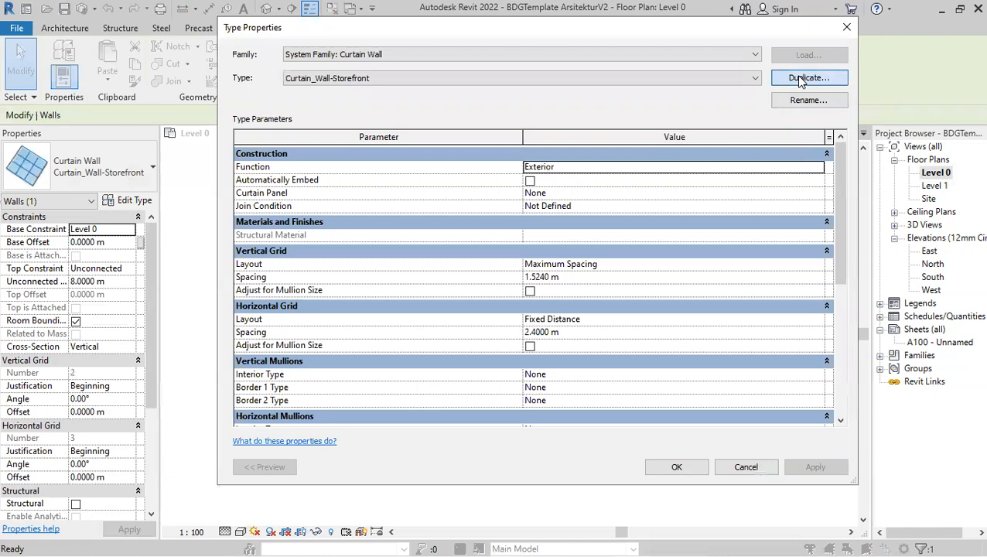
left_click(801, 79)
type("Di")
key("BackSpace")
key("BackSpace")
type("nding Kaca")
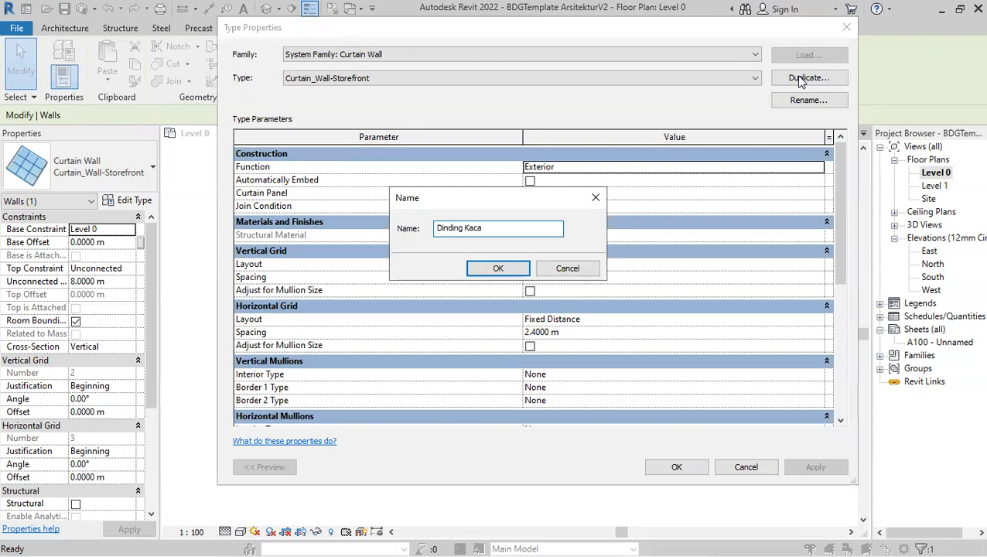
type("1,2 x 2,4 m")
left_click(498, 267)
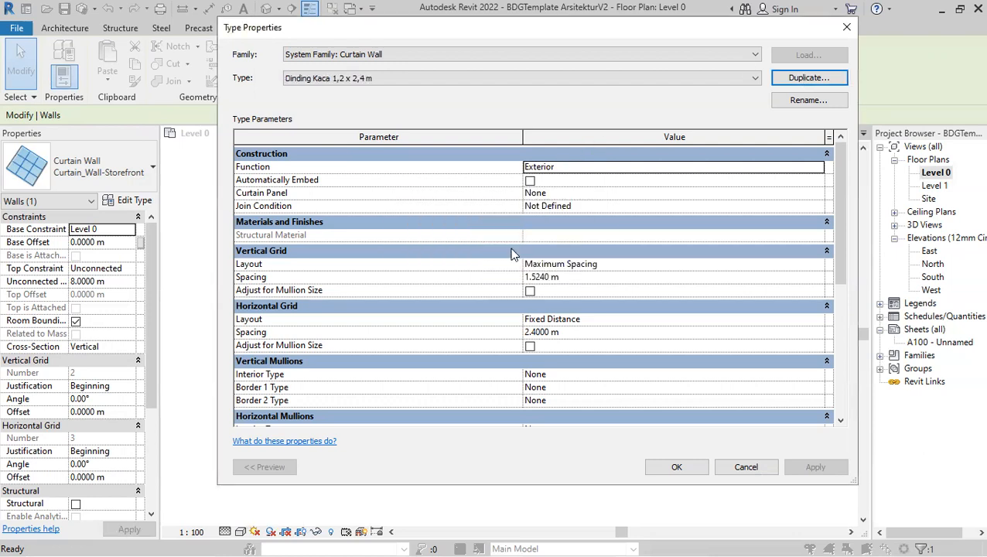
Set the curtain panel of the Dinding Kaca 1,2 x 2,4 m type to System Panel : Glazed
left_click(588, 193)
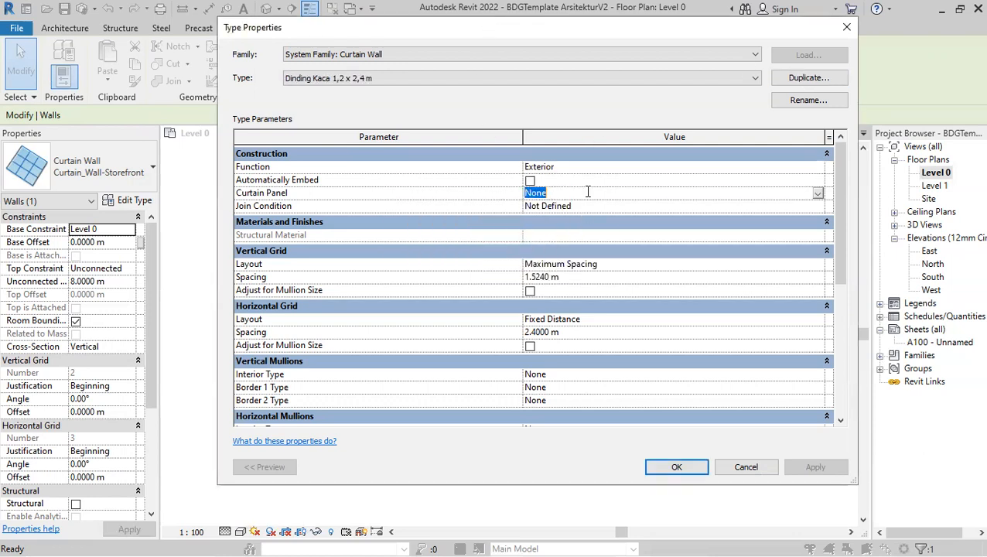
left_click(819, 194)
scroll(766, 231, "down", 6)
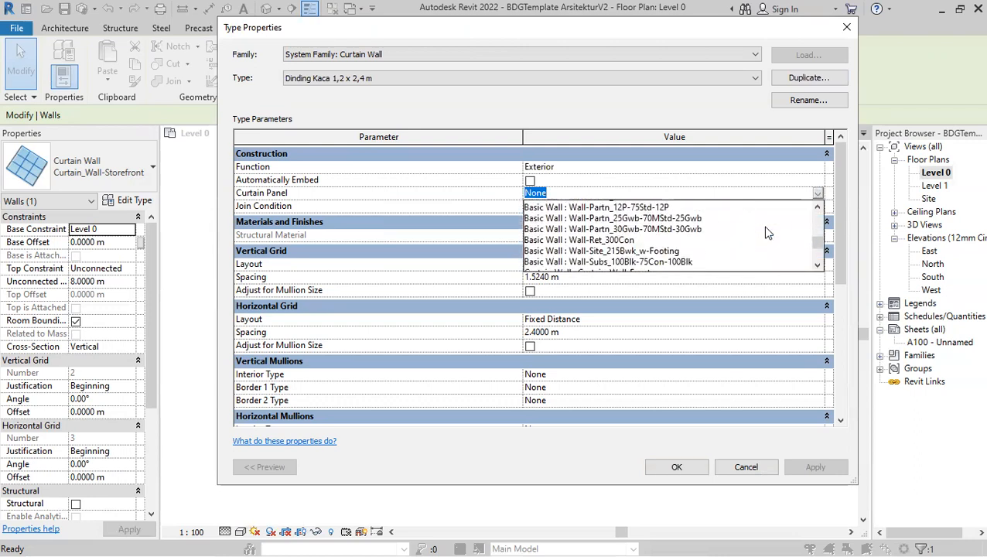
scroll(766, 231, "down", 1)
scroll(770, 230, "up", 1)
scroll(635, 228, "down", 1)
scroll(635, 230, "down", 1)
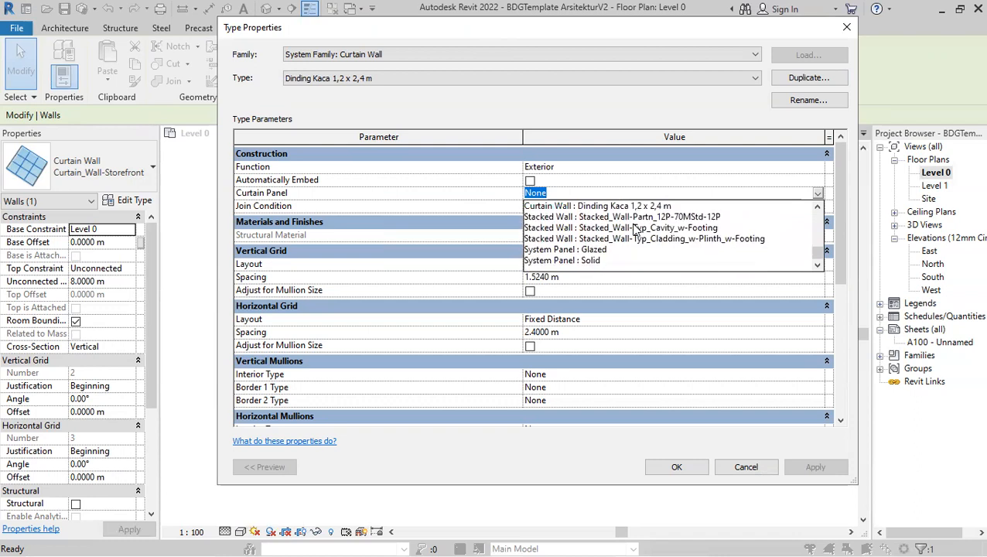
left_click(574, 247)
Set the type's vertical grid spacing to 1.2 m and its vertical grid layout to Fixed Distance
left_click(588, 277)
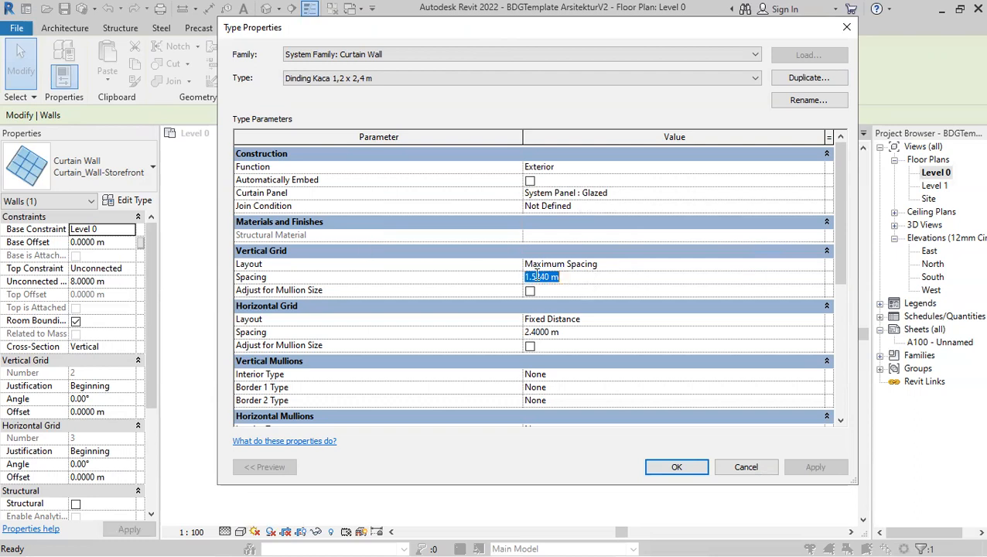
type("1.2")
left_click(575, 338)
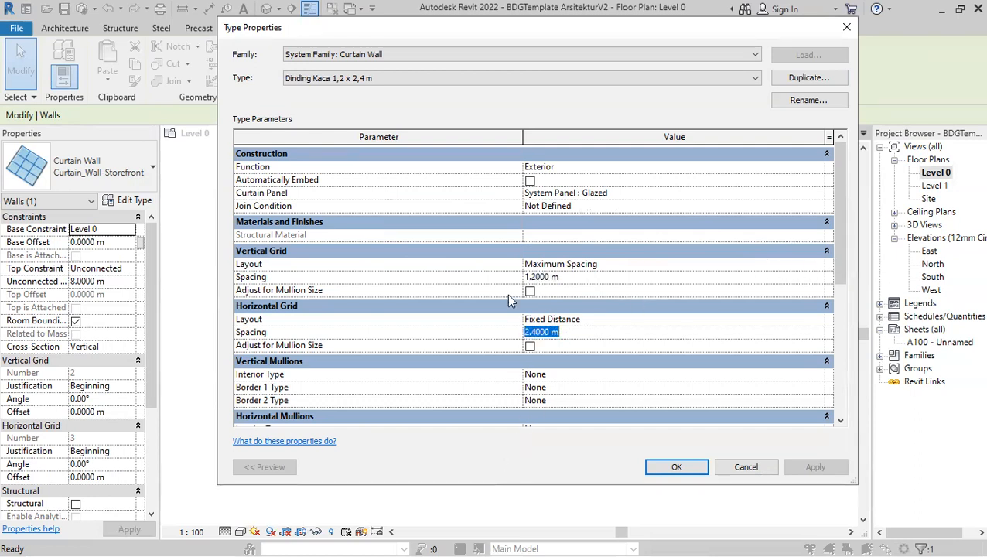
left_click(791, 267)
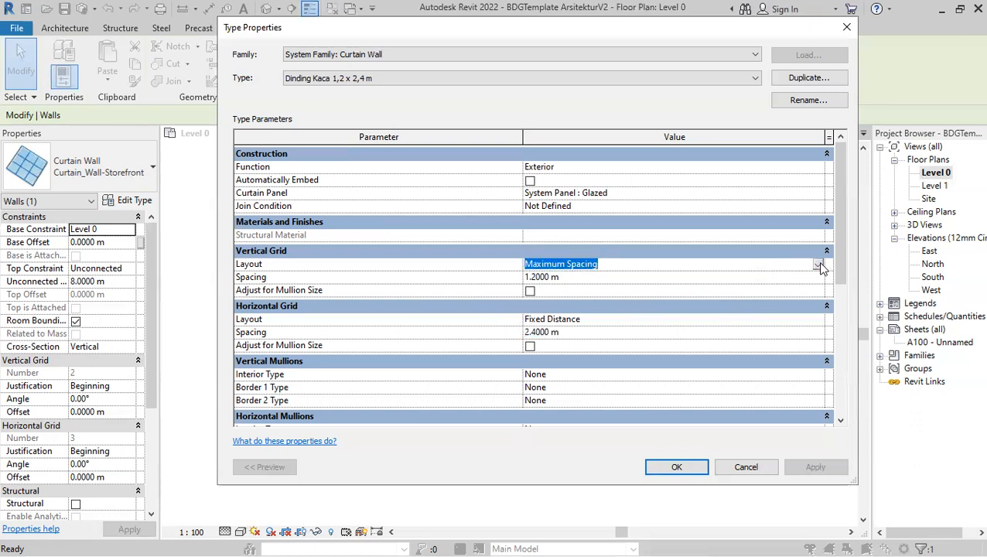
left_click(819, 265)
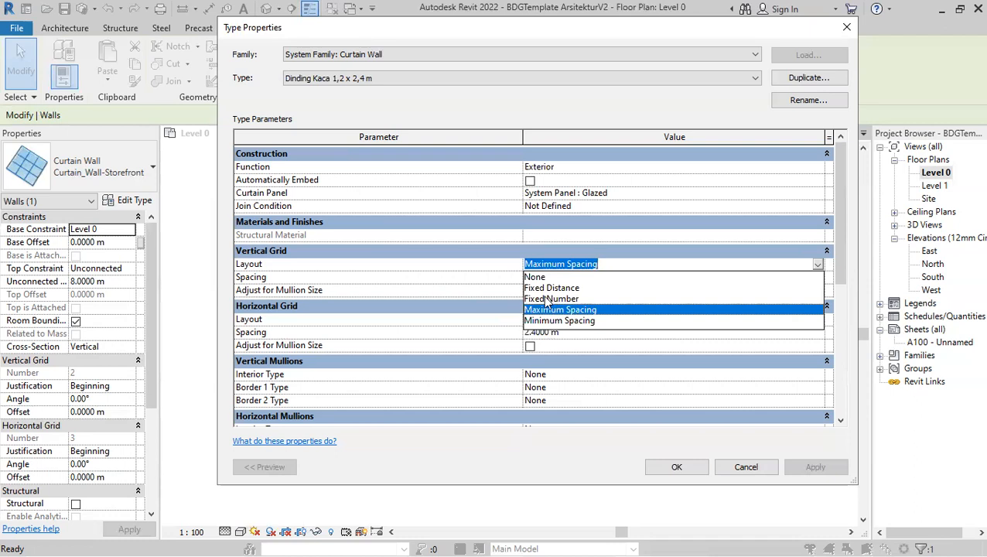
left_click(575, 288)
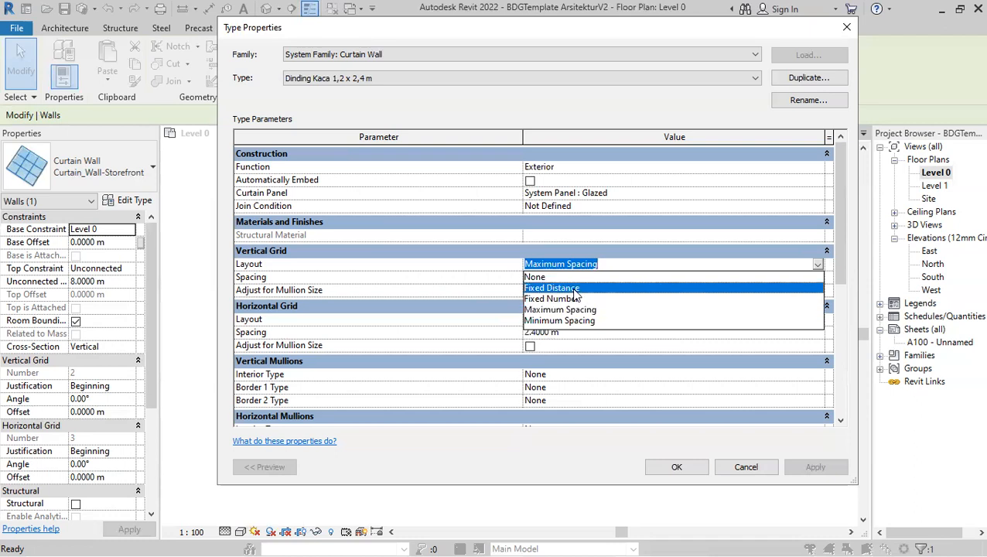
Assign Rectangular Mullion : 30mm_Square to the interior, border 1 and border 2 vertical mullions
scroll(457, 369, "down", 1)
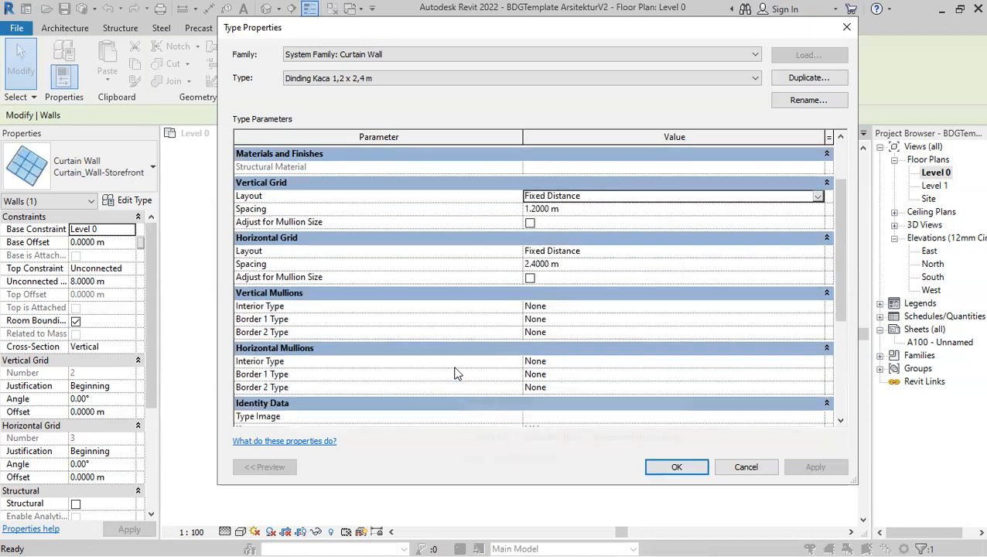
left_click(672, 308)
left_click(818, 307)
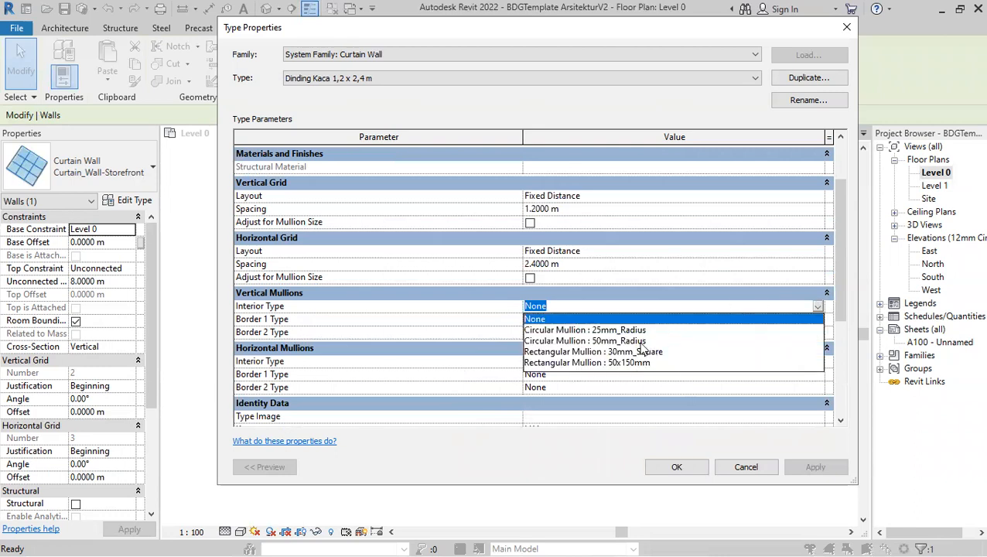
left_click(631, 353)
left_click(820, 322)
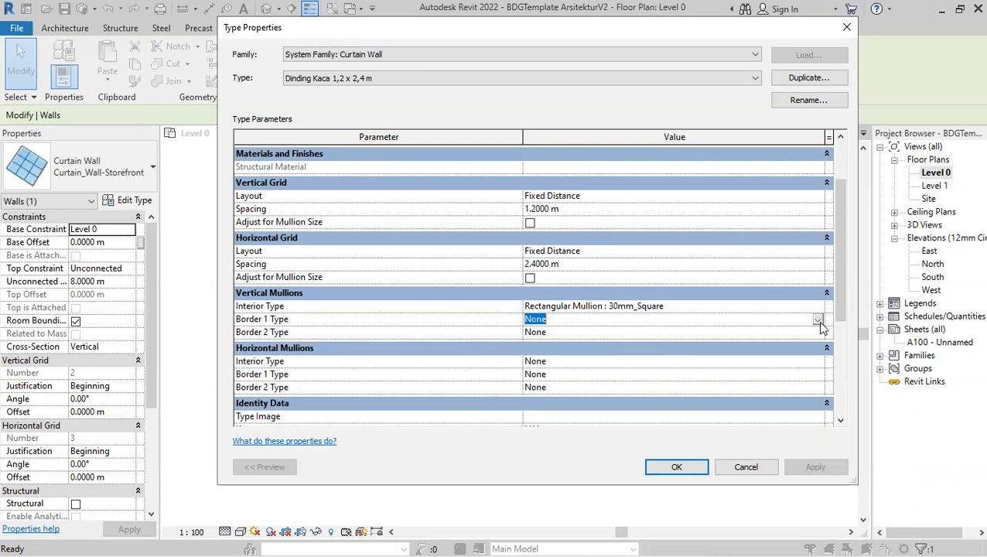
left_click(819, 321)
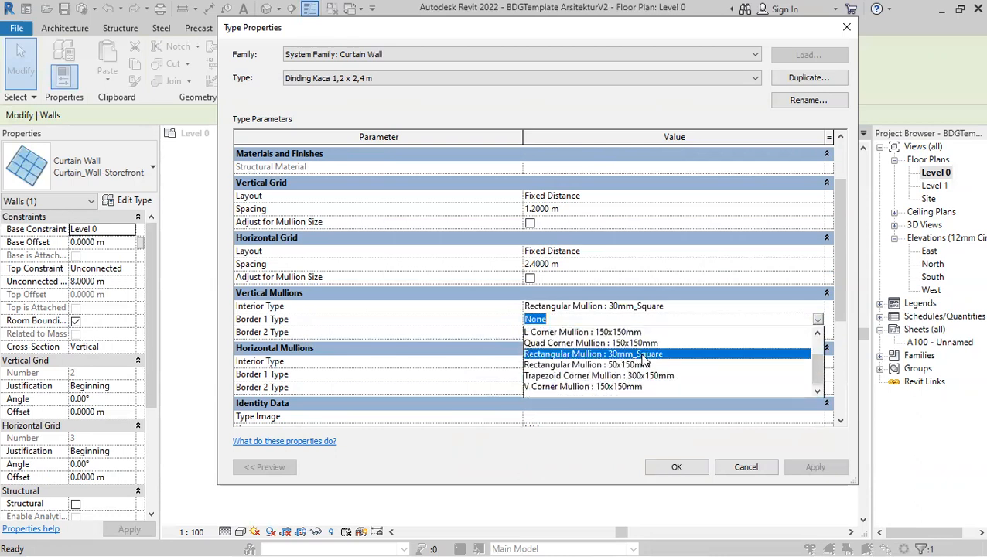
left_click(631, 353)
left_click(765, 333)
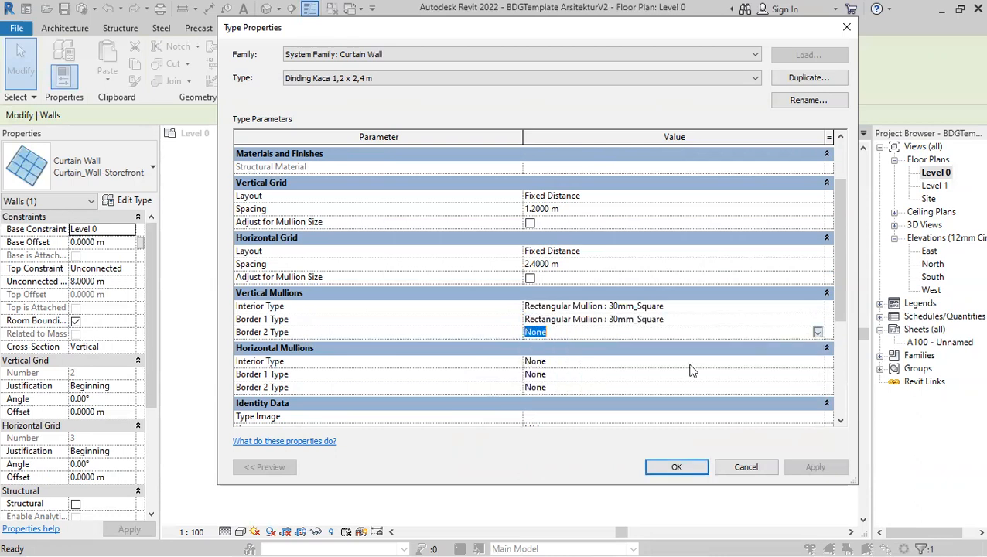
left_click(818, 332)
left_click(641, 368)
Assign Rectangular Mullion : 30mm_Square to the interior, border 1 and border 2 horizontal mullions and accept the type properties
left_click(783, 362)
left_click(817, 363)
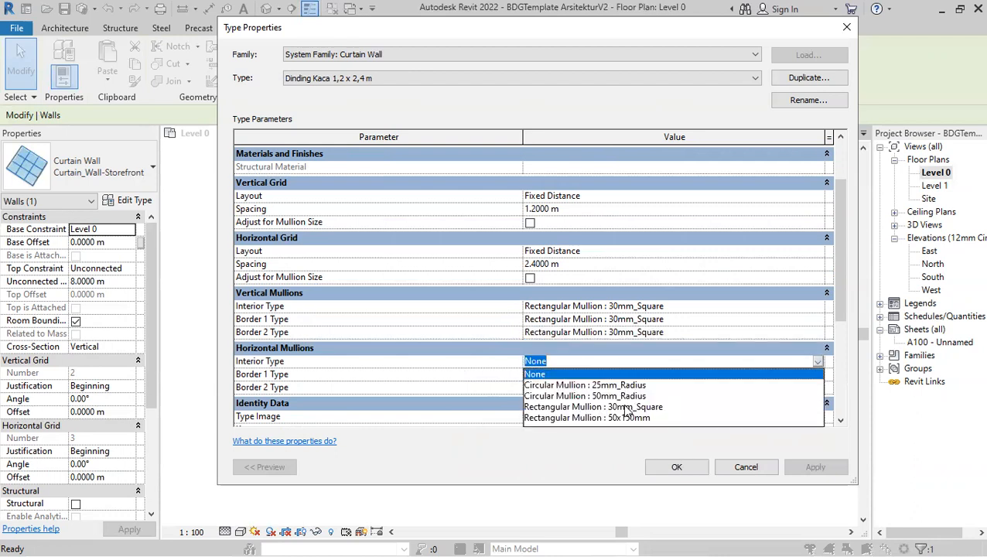
left_click(623, 405)
left_click(815, 358)
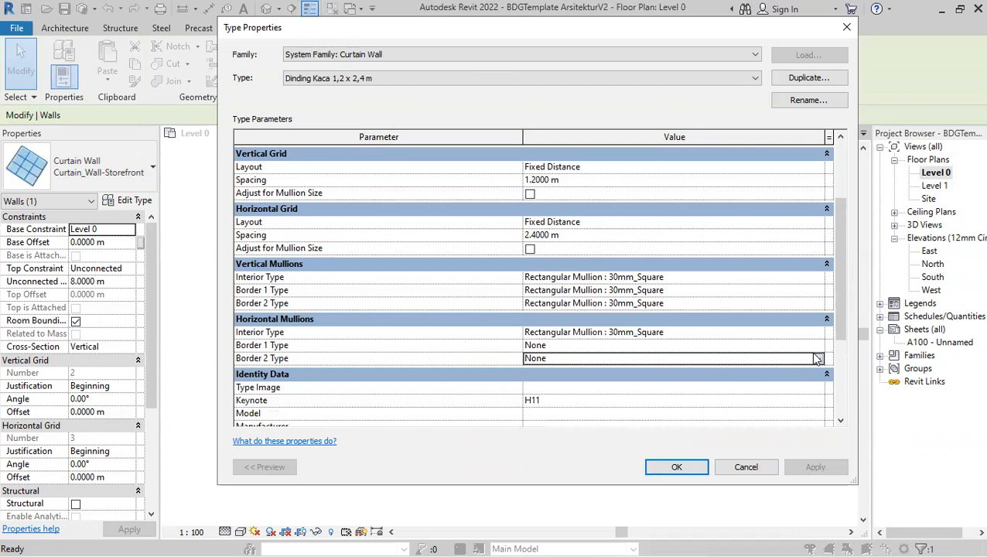
left_click(818, 359)
scroll(654, 401, "down", 2)
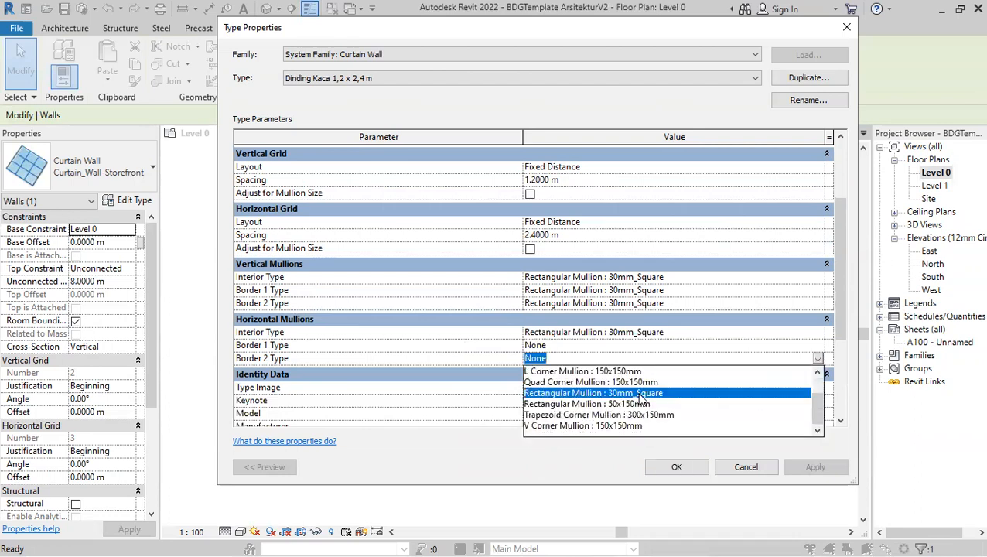
left_click(641, 394)
left_click(818, 346)
left_click(818, 346)
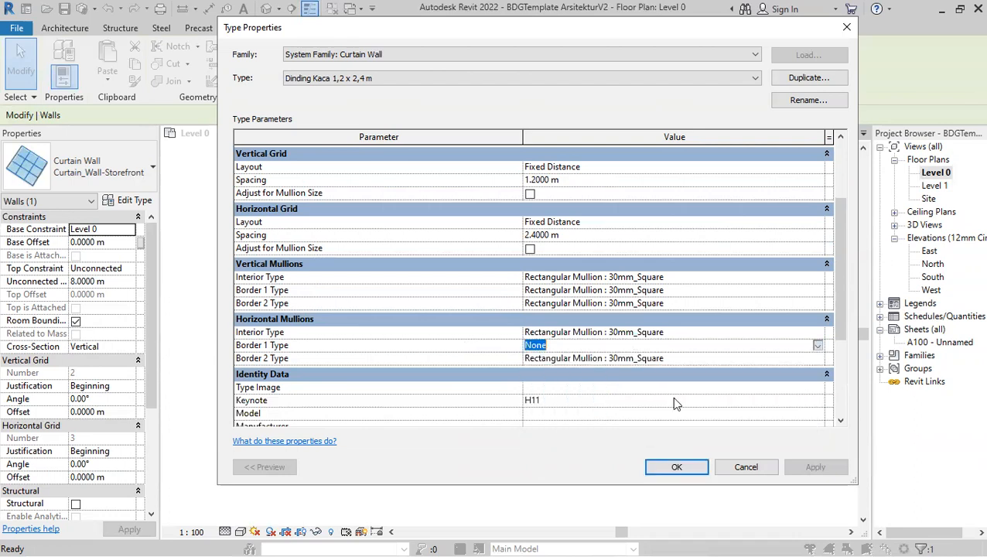
left_click(654, 380)
scroll(476, 366, "up", 2)
scroll(473, 361, "down", 2)
scroll(473, 360, "up", 2)
scroll(484, 358, "up", 3)
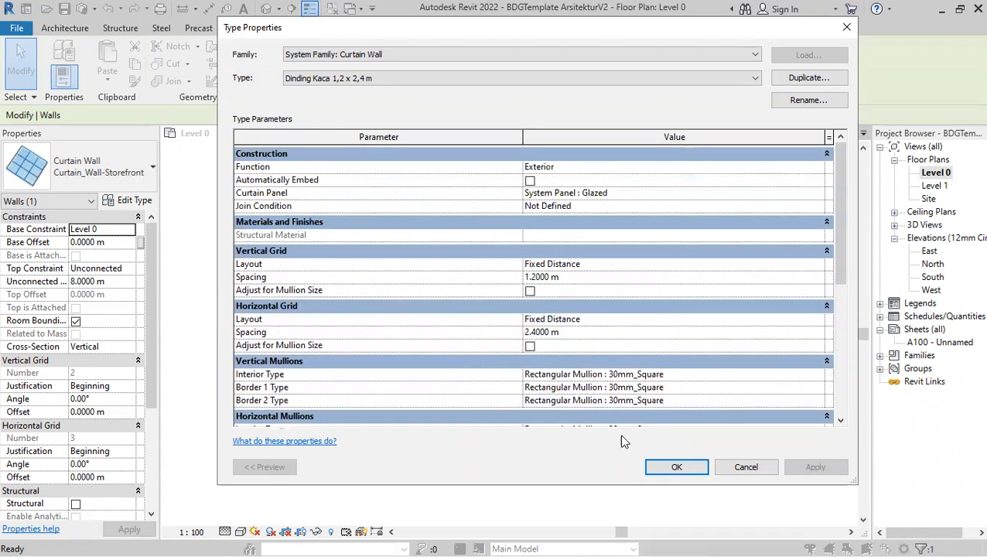
left_click(675, 467)
Examine the position of the curtain wall's glazed panels relative to the mullions in the Level 0 plan, selecting one panel to check its properties
scroll(631, 433, "up", 3)
left_click(538, 406)
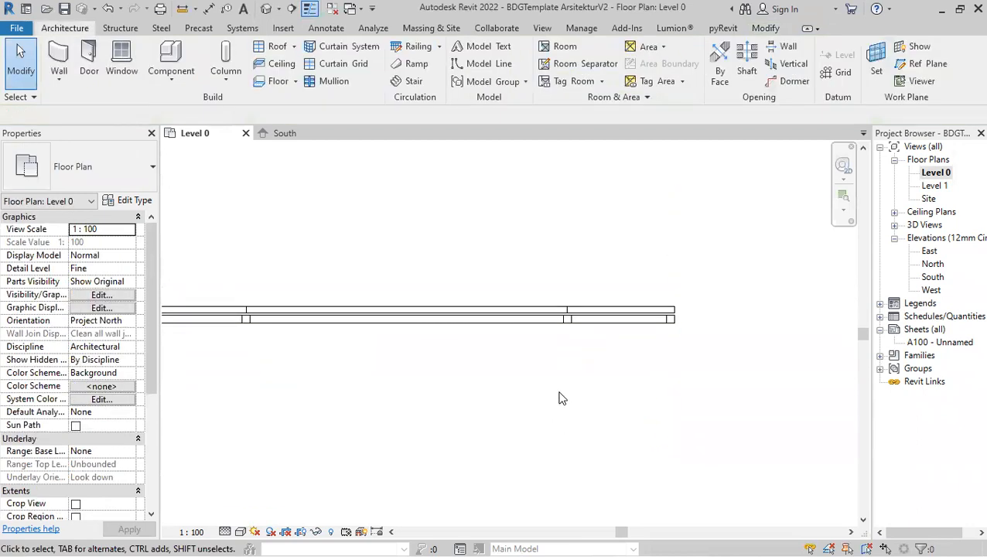
middle_click_drag(387, 396, 425, 416)
scroll(312, 333, "up", 2)
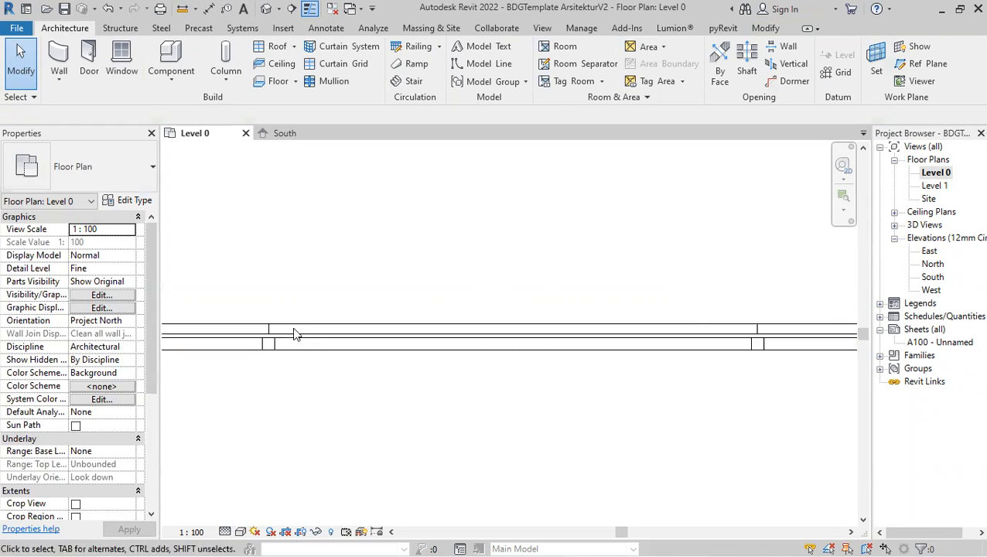
scroll(326, 326, "up", 1)
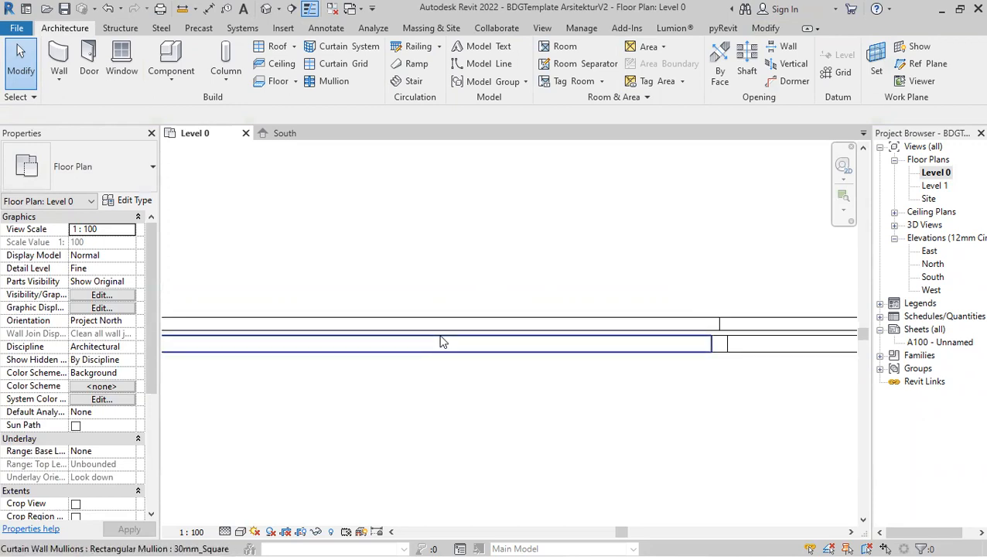
key("Tab")
left_click(511, 321)
scroll(589, 356, "down", 2)
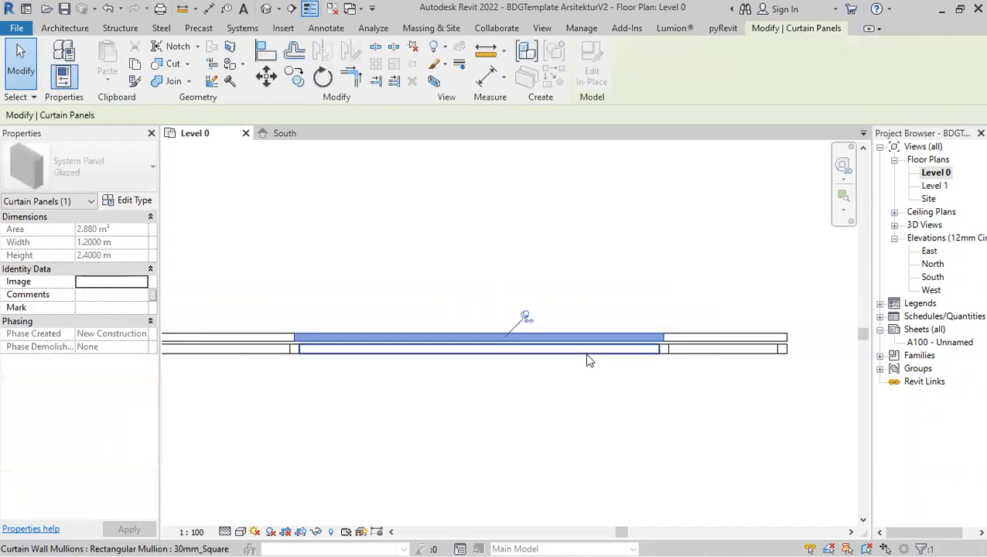
scroll(513, 358, "up", 1)
middle_click_drag(365, 397, 380, 414)
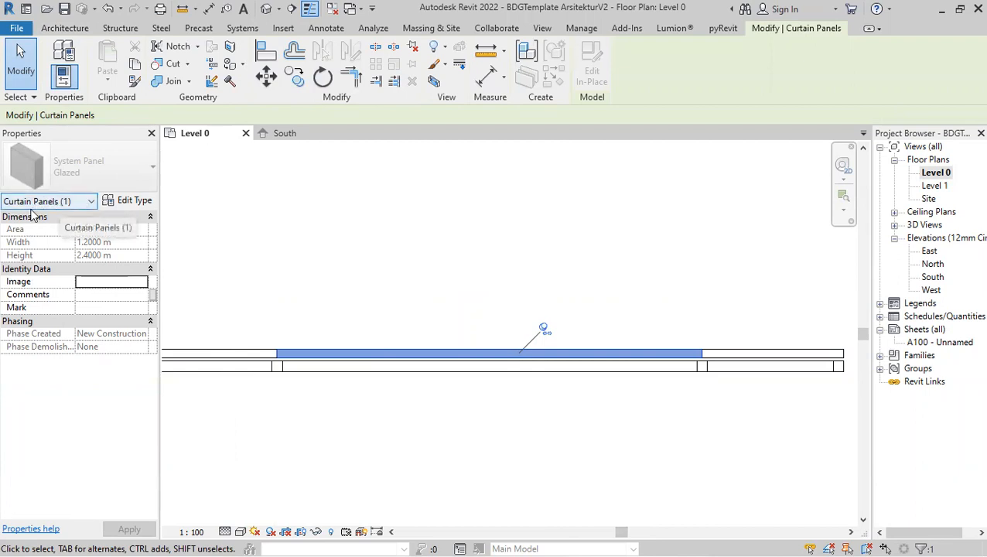
left_click(447, 226)
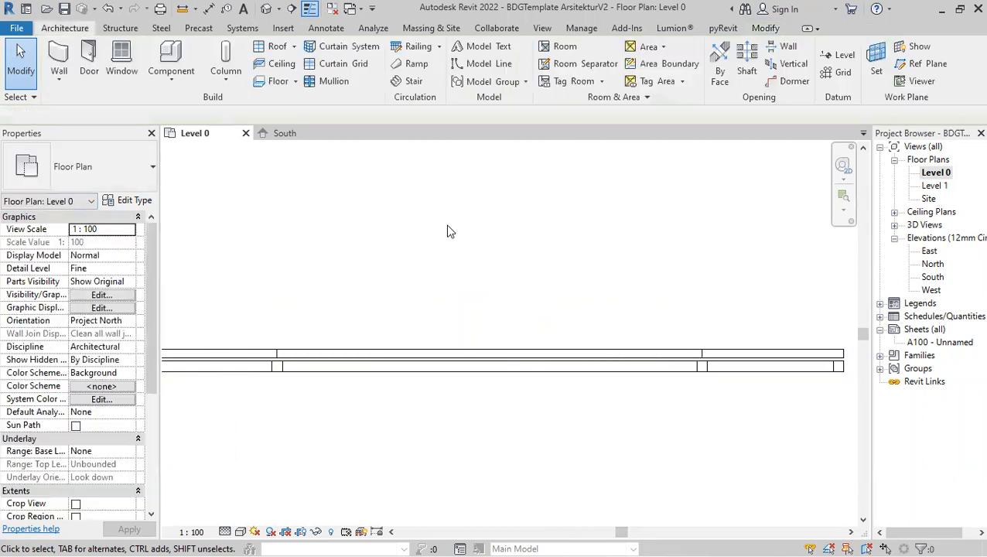
Open the type properties of the Glazed system panel from the curtain panel families and set its offset to 0
left_click(880, 356)
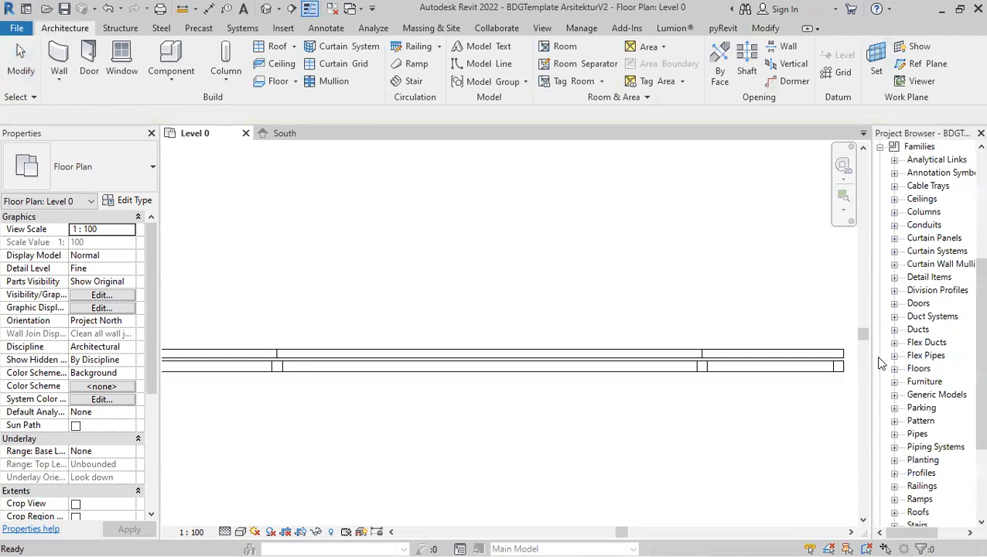
scroll(906, 352, "up", 2)
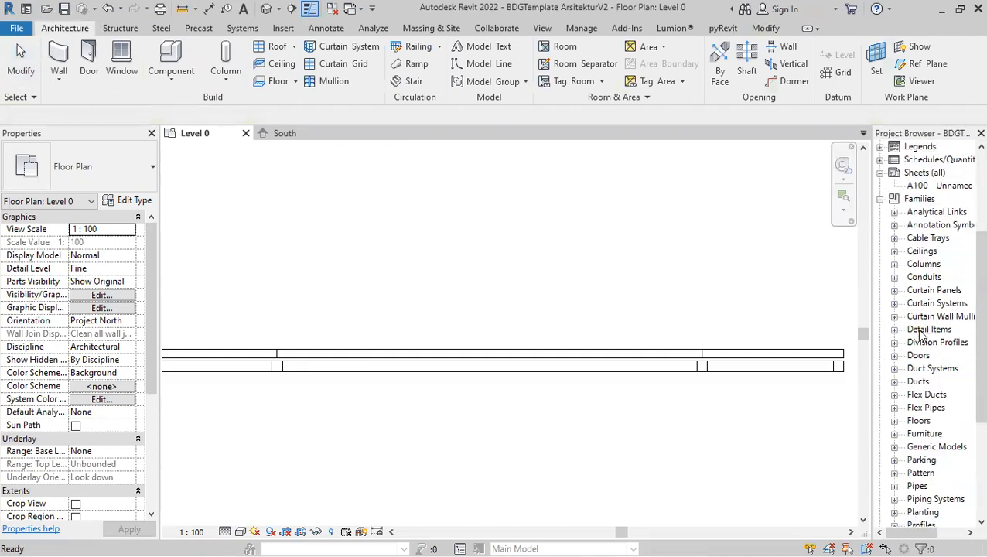
left_click(918, 293)
double_click(910, 296)
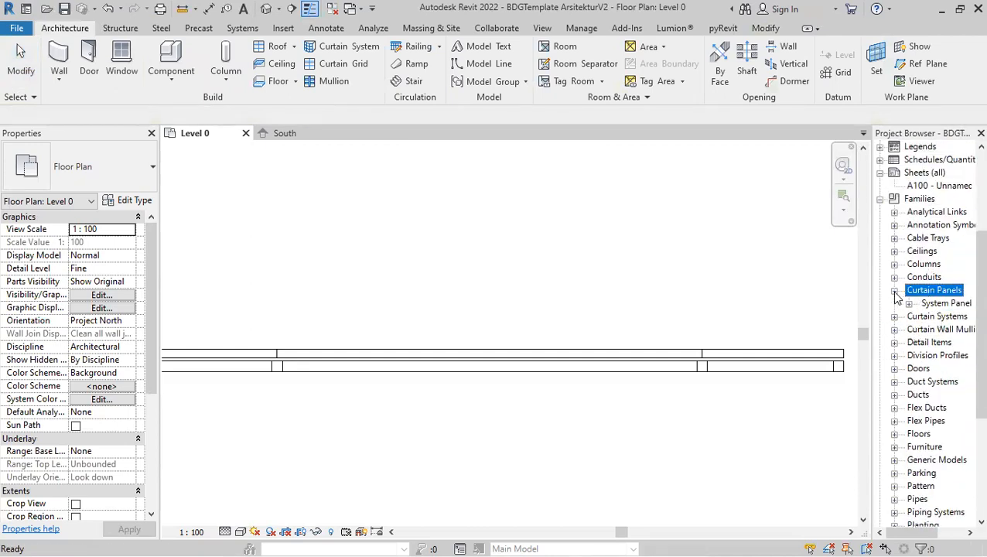
left_click(910, 304)
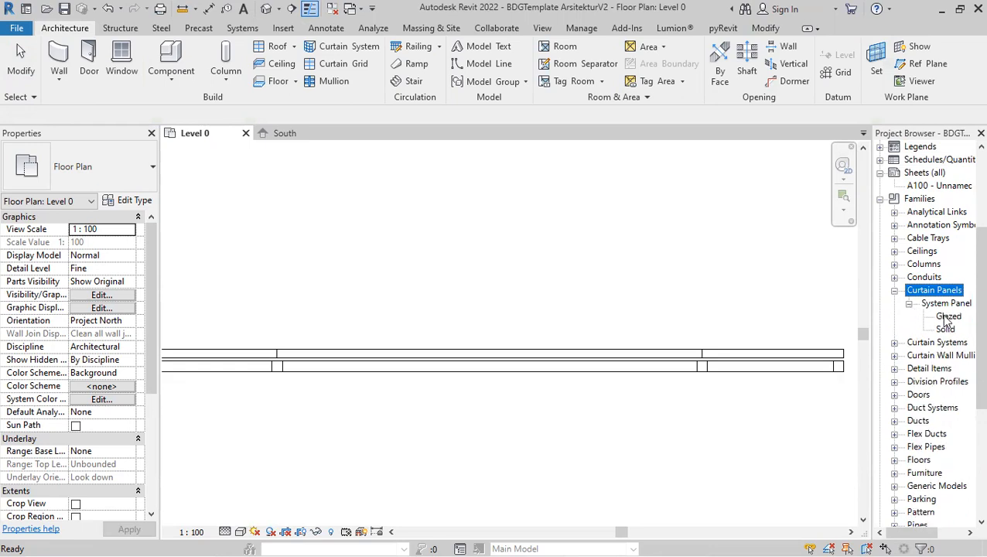
left_click(945, 318)
double_click(946, 319)
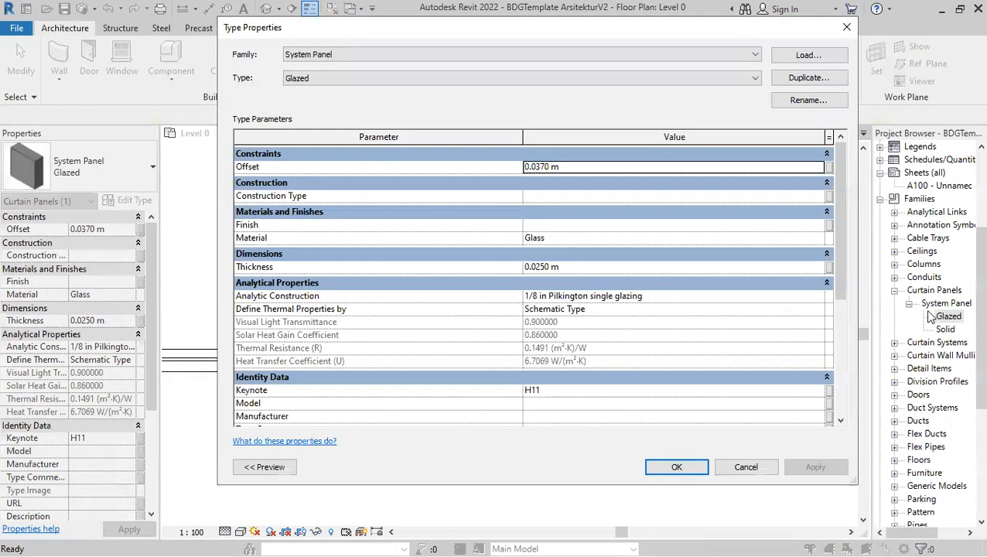
left_click(570, 165)
type("0")
left_click(673, 467)
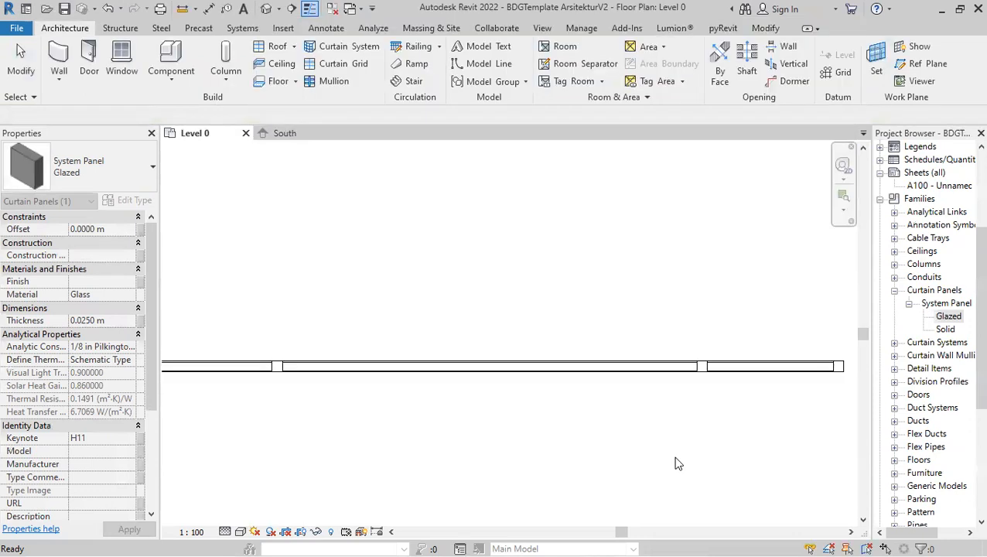
left_click(685, 445)
Set the Glazed system panel's thickness to 0.02 m
scroll(713, 377, "up", 3)
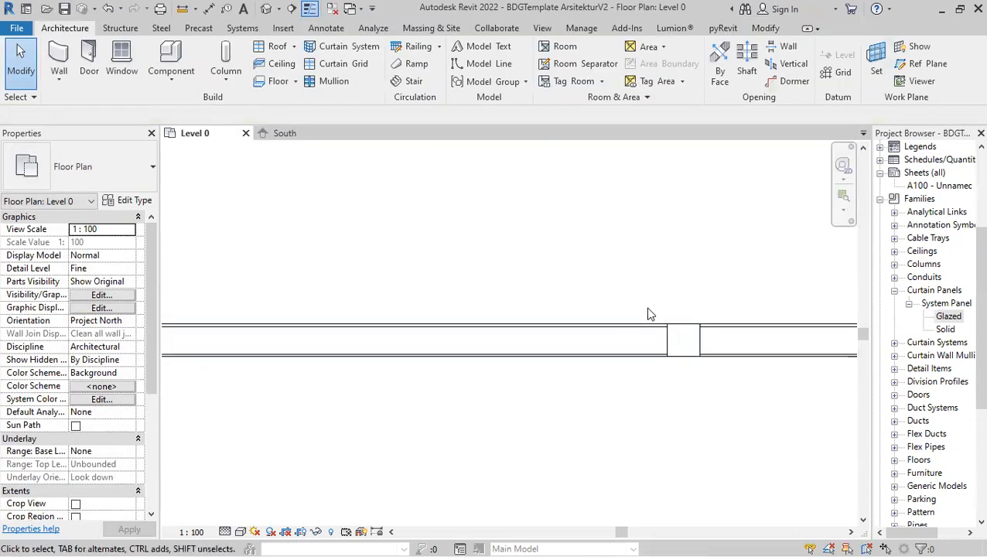
double_click(944, 317)
left_click(556, 267)
left_click_drag(563, 267, 543, 268)
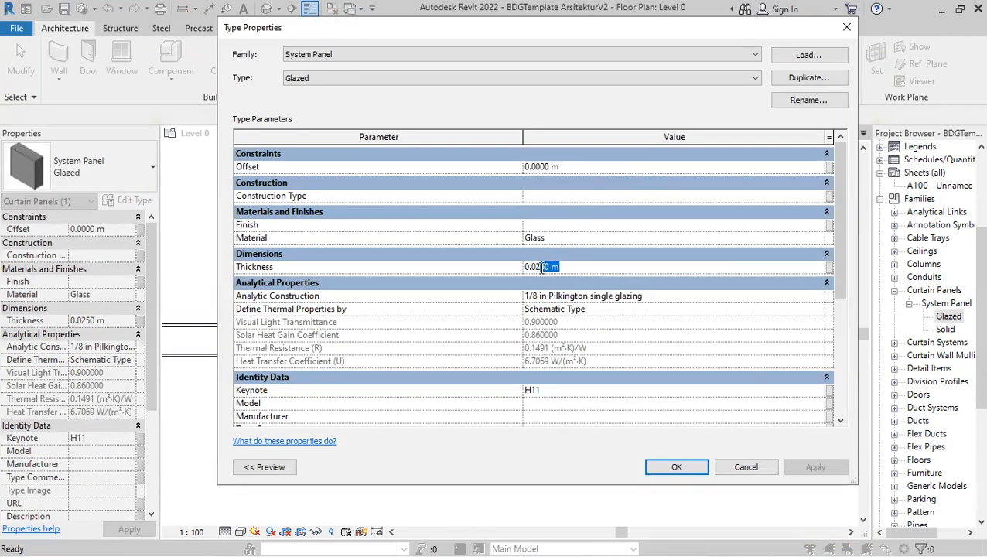
key("BackSpace")
left_click(679, 469)
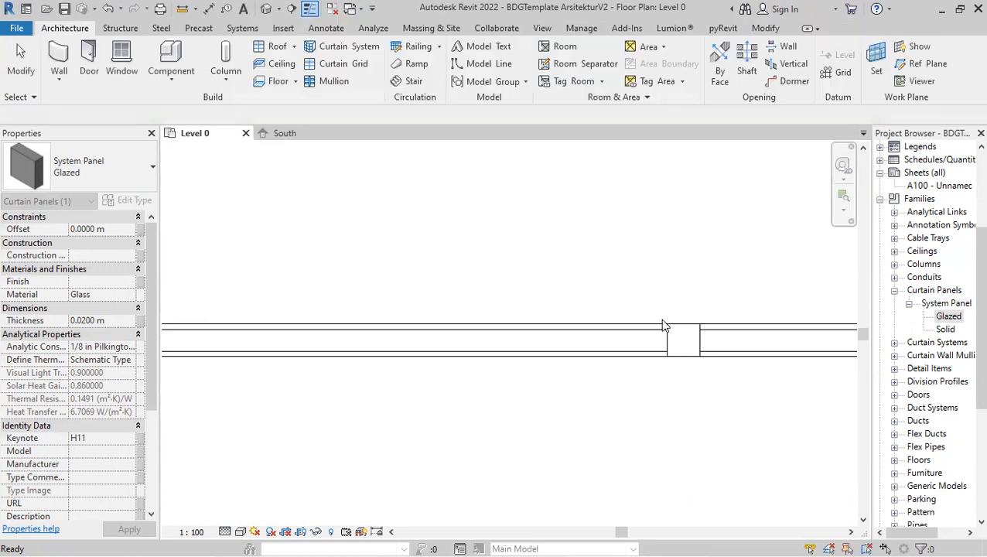
Delete the sample curtain wall from the Level 0 plan
left_click(557, 321)
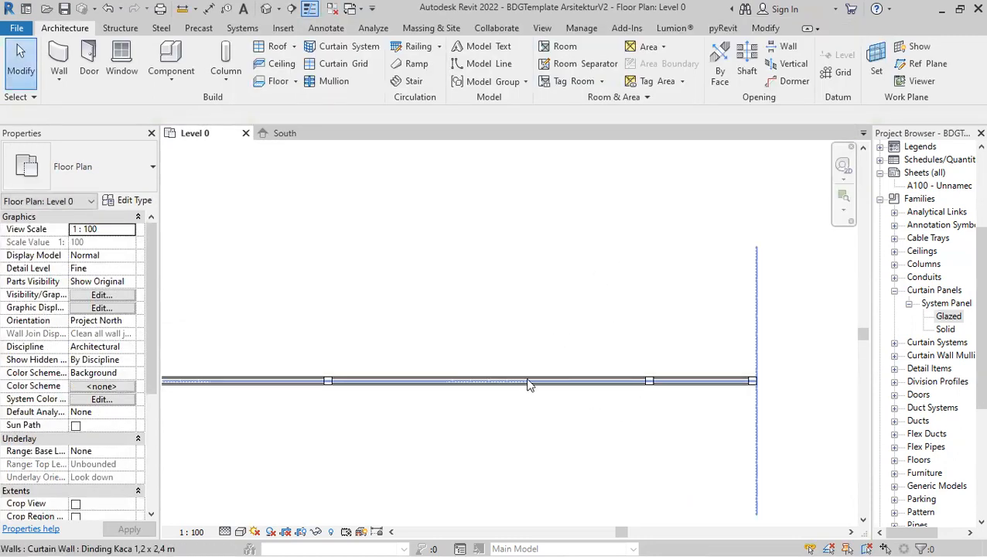
left_click(526, 384)
key("Delete")
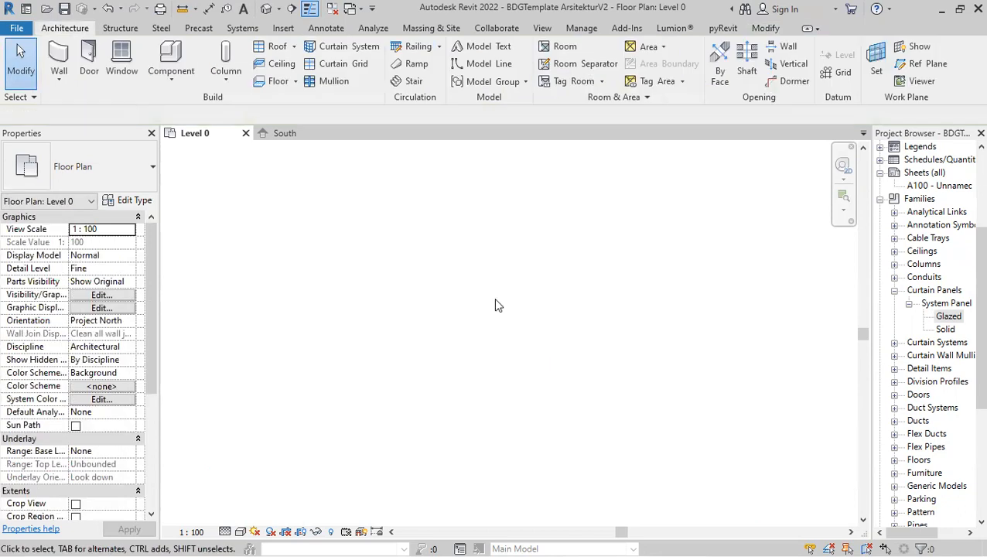
left_click(60, 62)
left_click(57, 183)
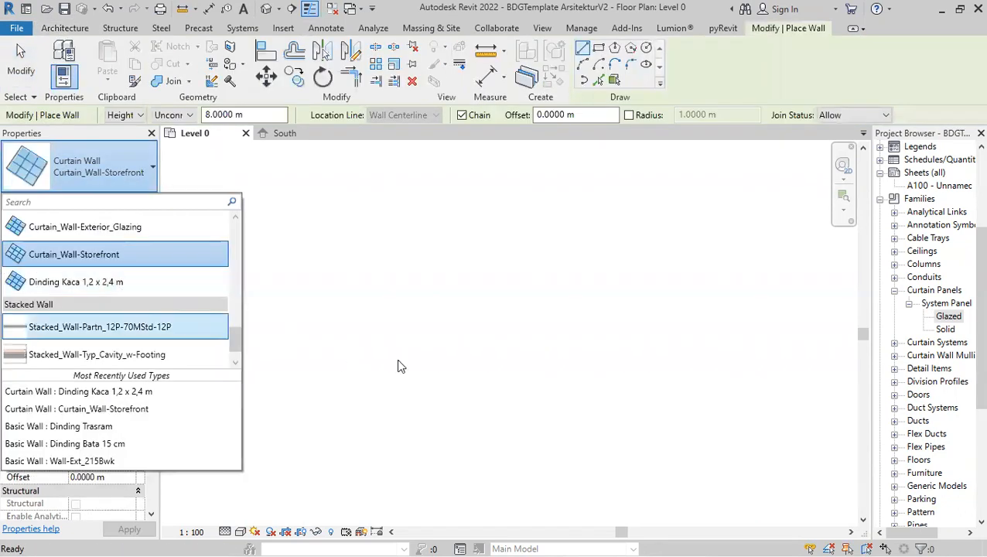
key("Escape")
key("Escape")
Create a rectangular floor of about 76 m² between the elevation markers in the Level 0 plan, using type Floor_Timber_22Cbd-225Joist
scroll(515, 363, "down", 2)
scroll(519, 360, "up", 1)
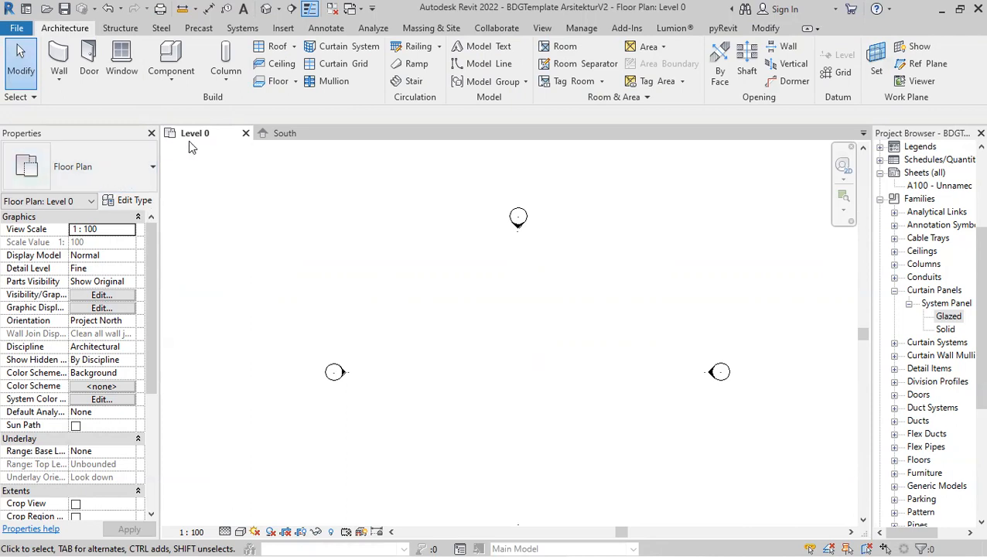
left_click(277, 81)
left_click(100, 169)
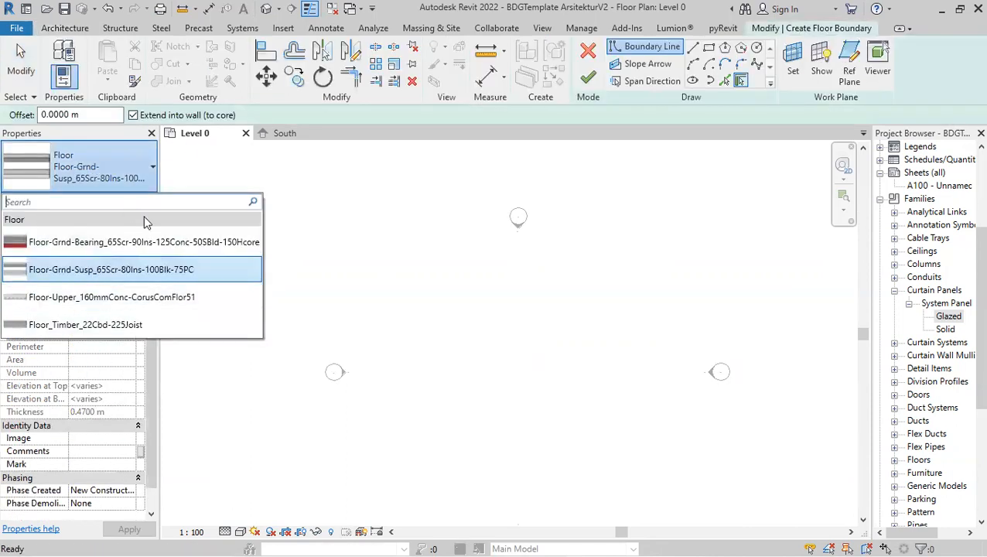
left_click(76, 159)
left_click(85, 167)
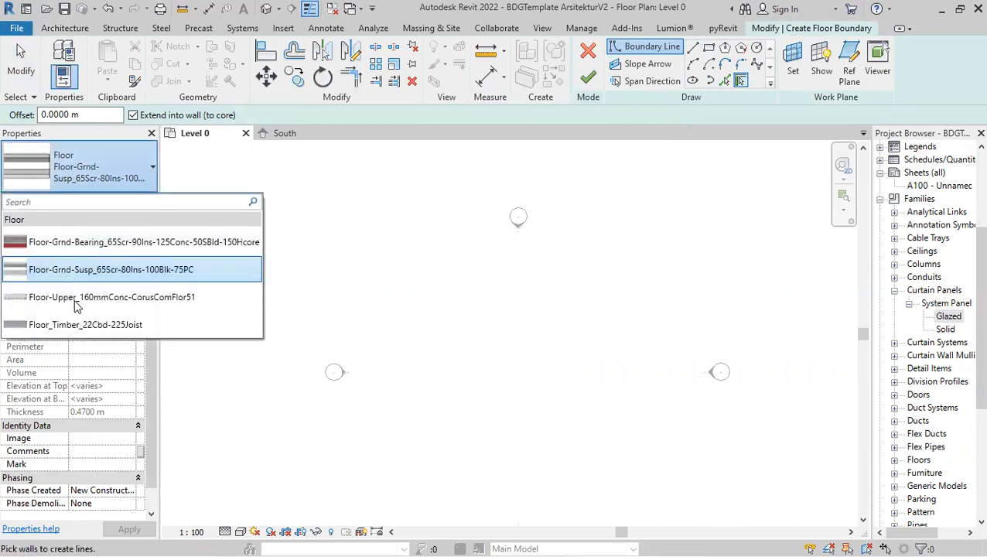
left_click(85, 325)
left_click(709, 47)
left_click(450, 430)
left_click(655, 322)
scroll(496, 386, "up", 3)
key("Escape")
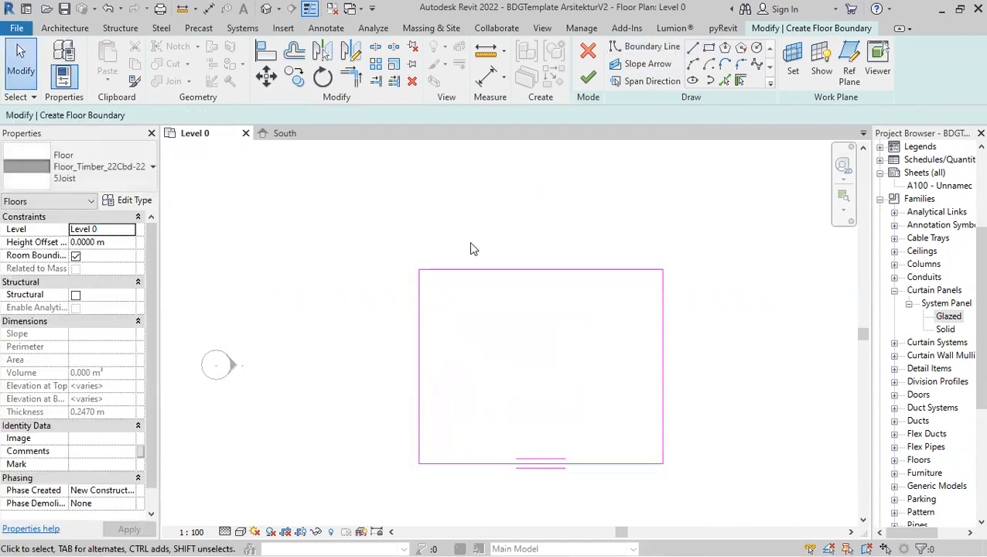
left_click(589, 78)
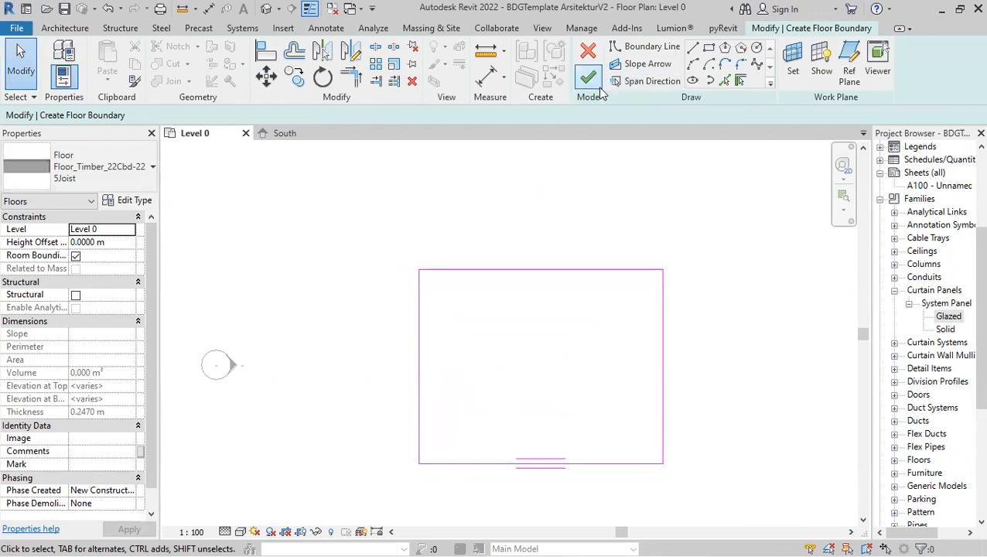
Duplicate the floor's type as Lantai Keramik 60 x 60 cm
left_click(152, 202)
left_click(795, 78)
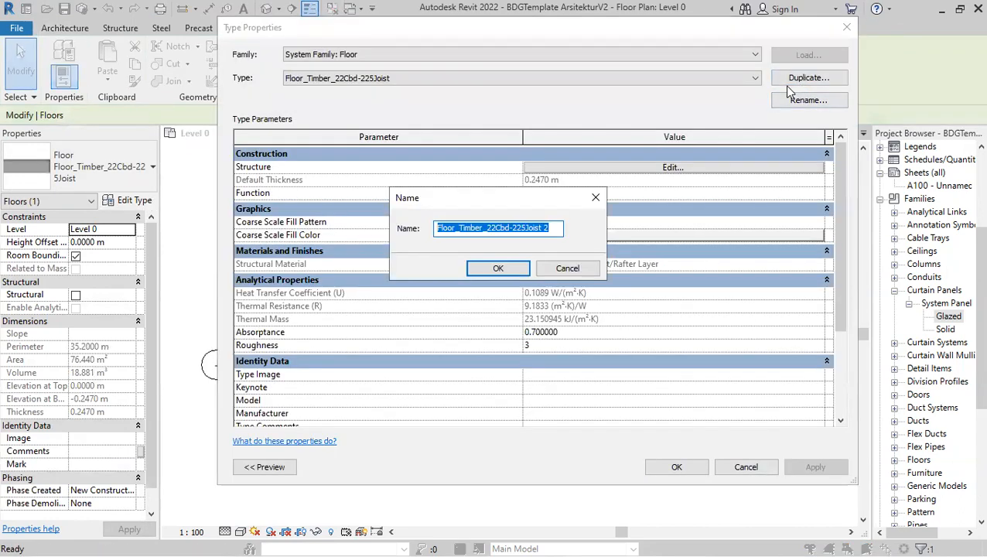
type("Lantai Keramik")
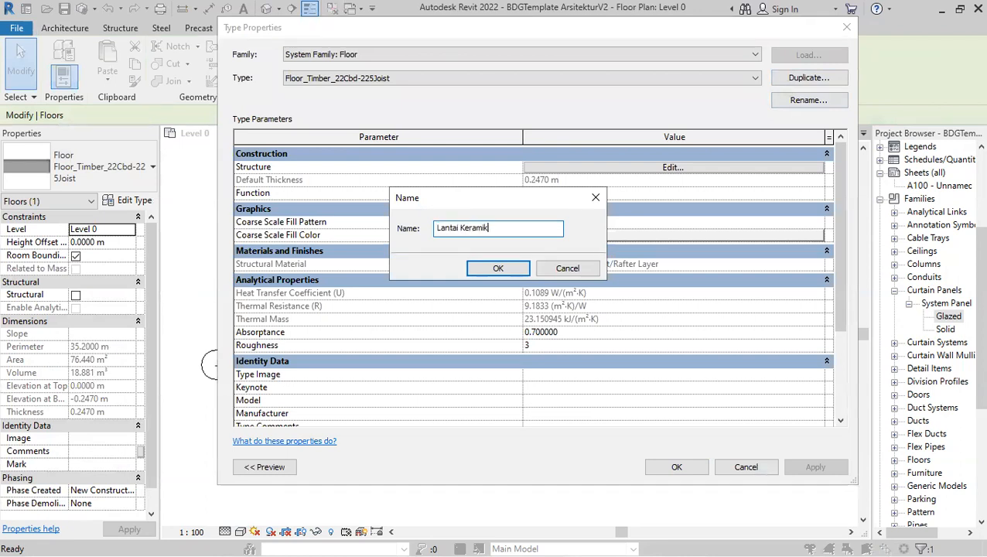
type(" 60 x 60 cm")
key("Return")
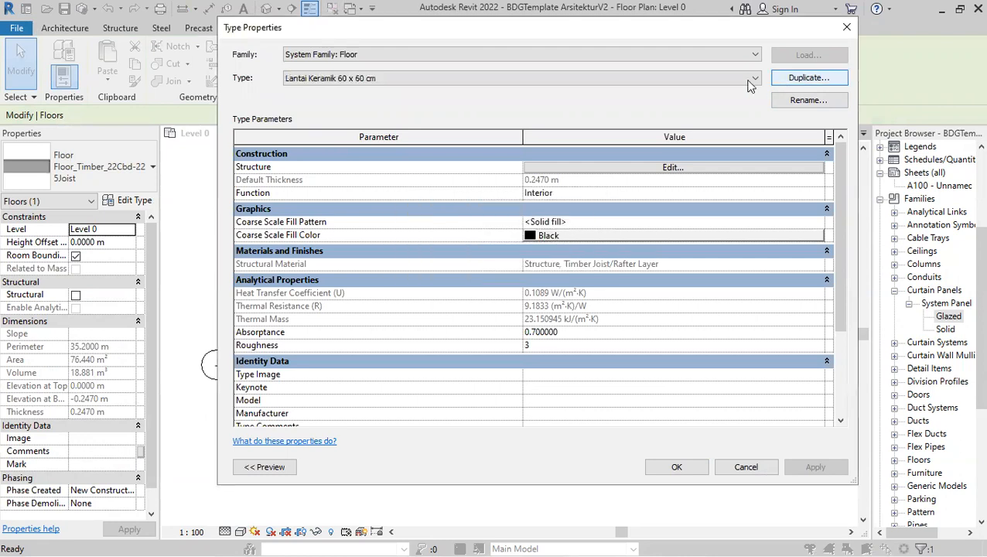
In the floor type's layer structure, set the Structure [1] thickness to 0.11 m and the Finish 2 [5] thickness to 0.01 m
left_click(673, 168)
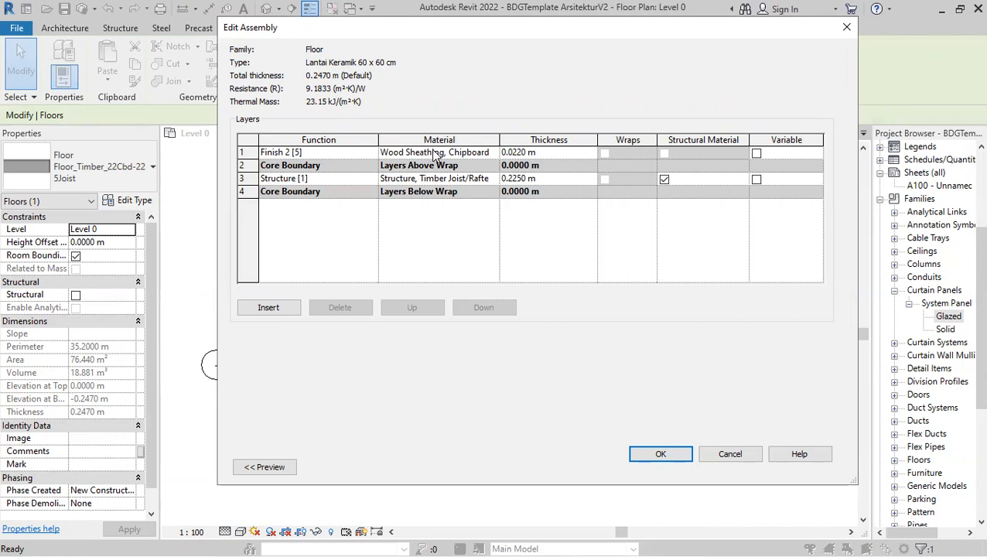
left_click_drag(546, 179, 504, 179)
type("0.11")
left_click_drag(559, 155, 508, 154)
type("0.01")
key("Return")
Assign the material Concrete, Sand/Cement Screed to the floor's Structure [1] layer
left_click(493, 179)
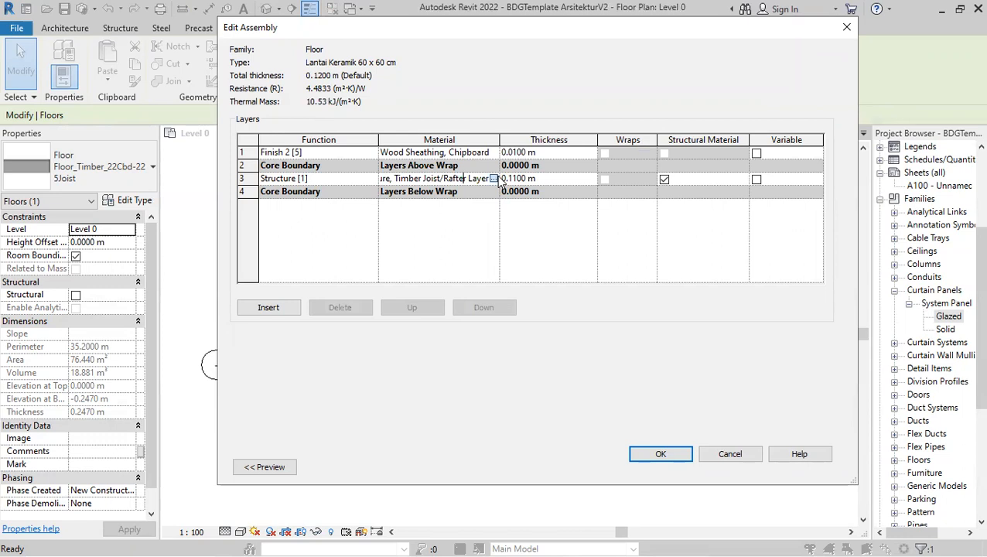
left_click(493, 178)
type("concre")
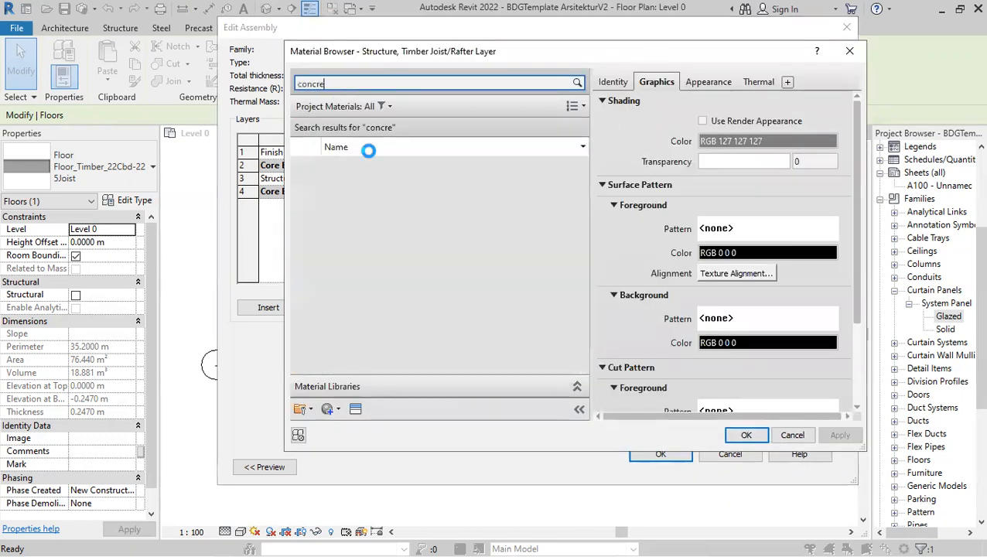
left_click(432, 208)
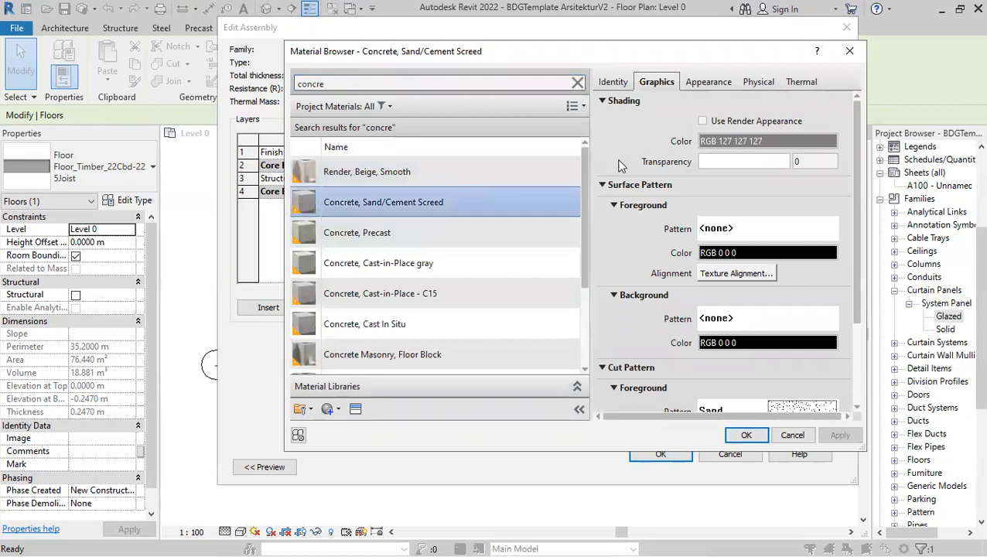
left_click(746, 435)
From the Finish 2 [5] layer's material setting, create a new material and name it Lantai Keramik 60 x 60 cm
left_click(477, 153)
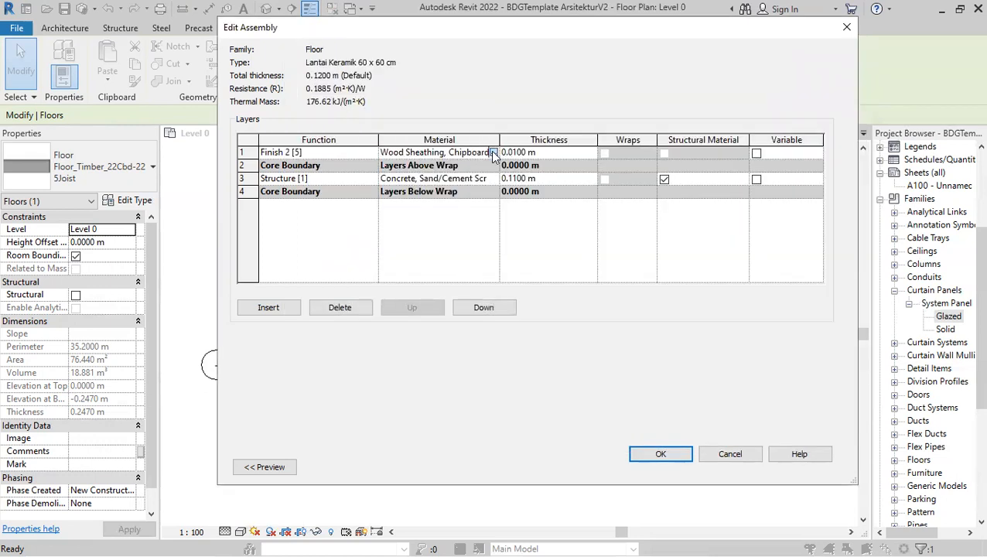
left_click(493, 153)
scroll(432, 253, "down", 15)
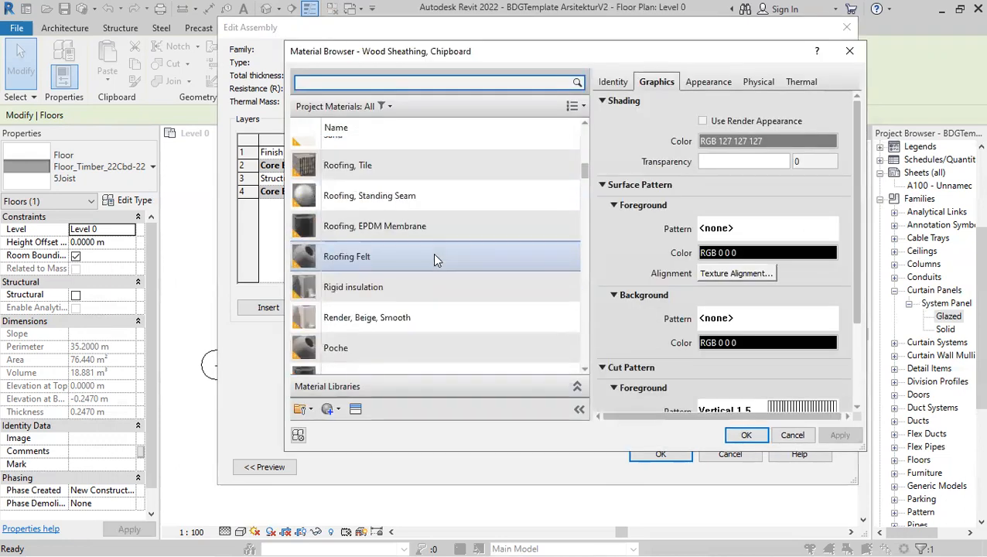
scroll(434, 259, "down", 5)
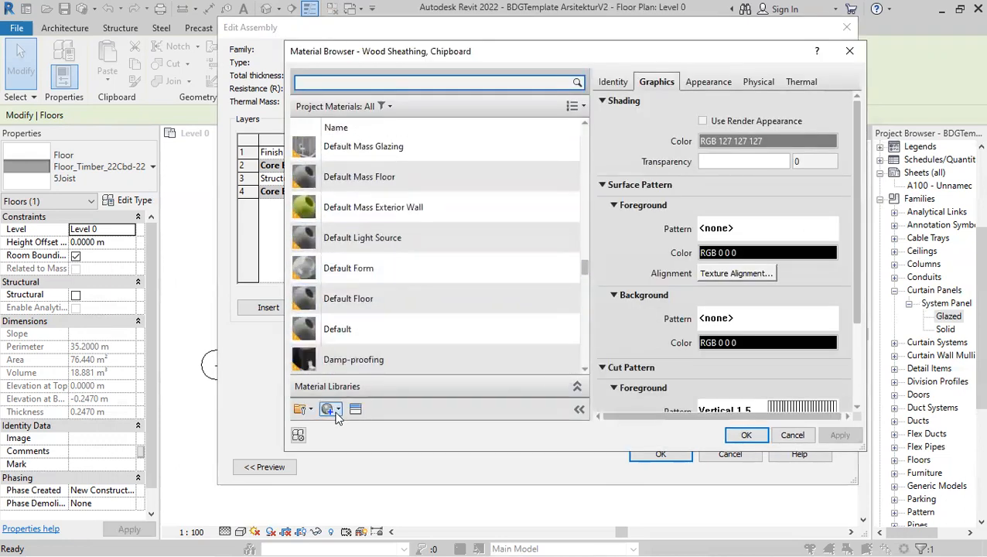
left_click(336, 409)
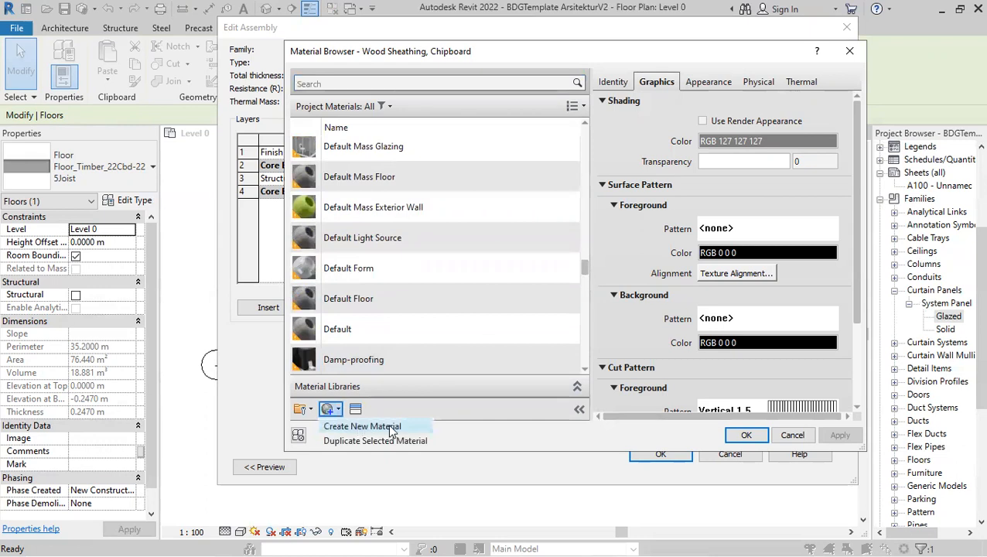
left_click(424, 426)
right_click(436, 238)
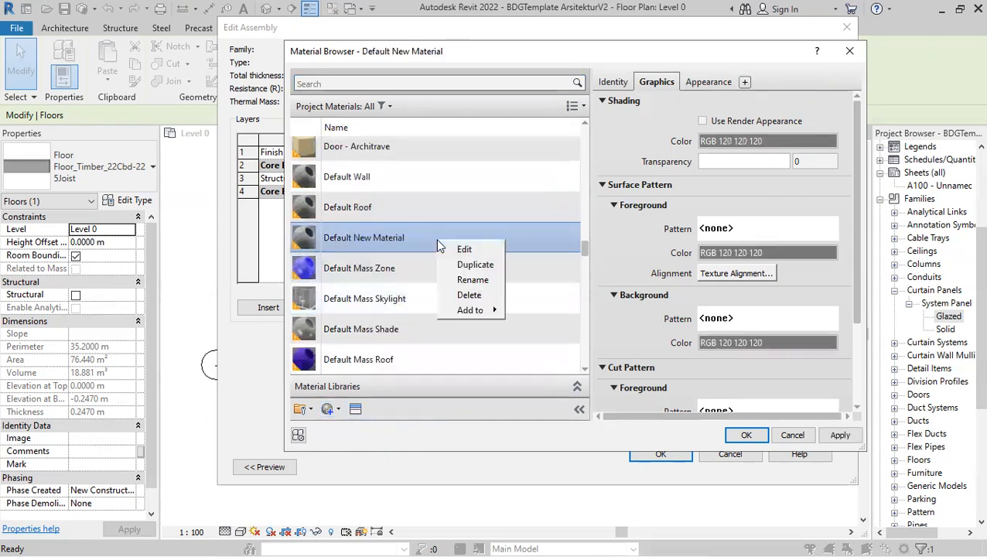
left_click(474, 280)
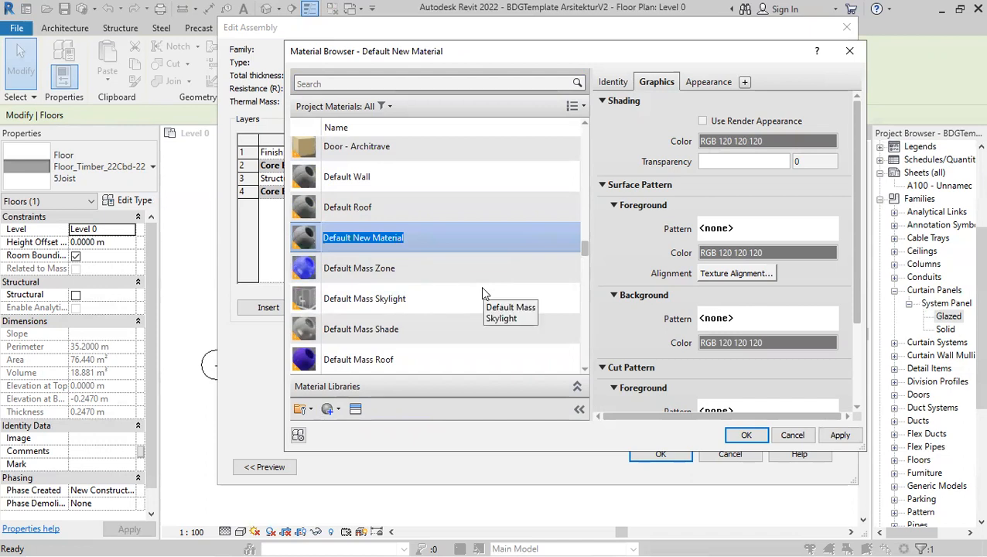
type("Lantai Ke")
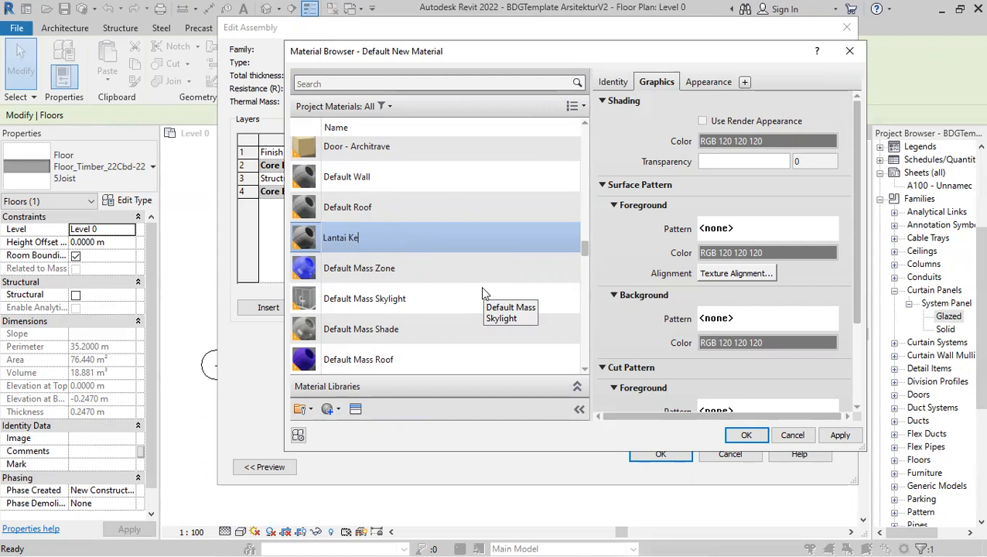
type("ramik 60 x 60 cm")
key("Return")
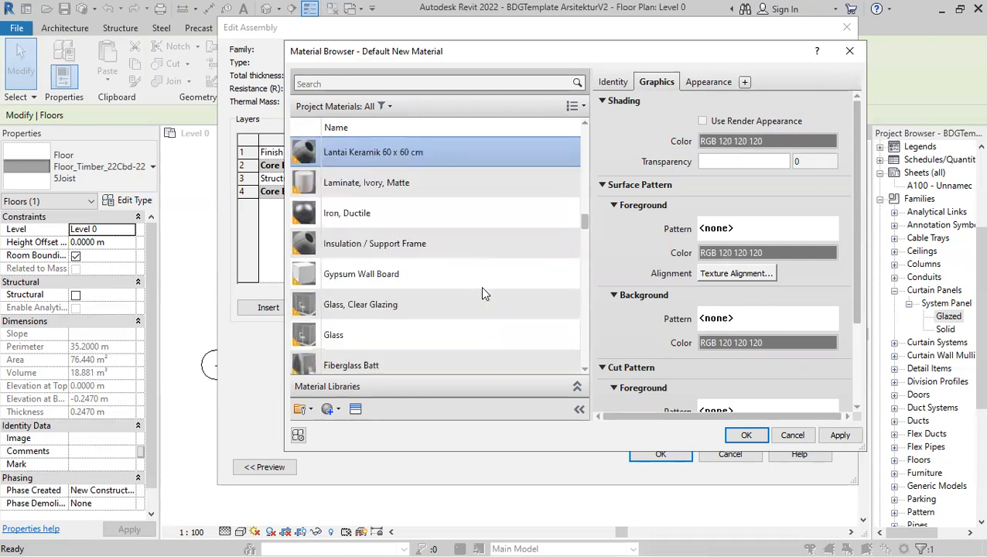
Replace the new material's appearance with the 3in Squares - White asset from the Autodesk Physical Assets ceramic library
left_click(355, 410)
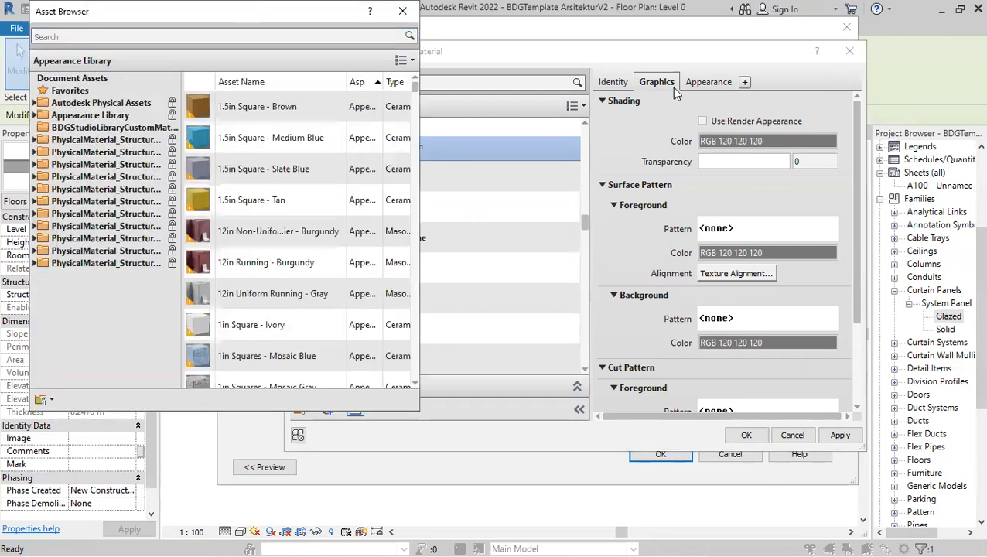
type("ce")
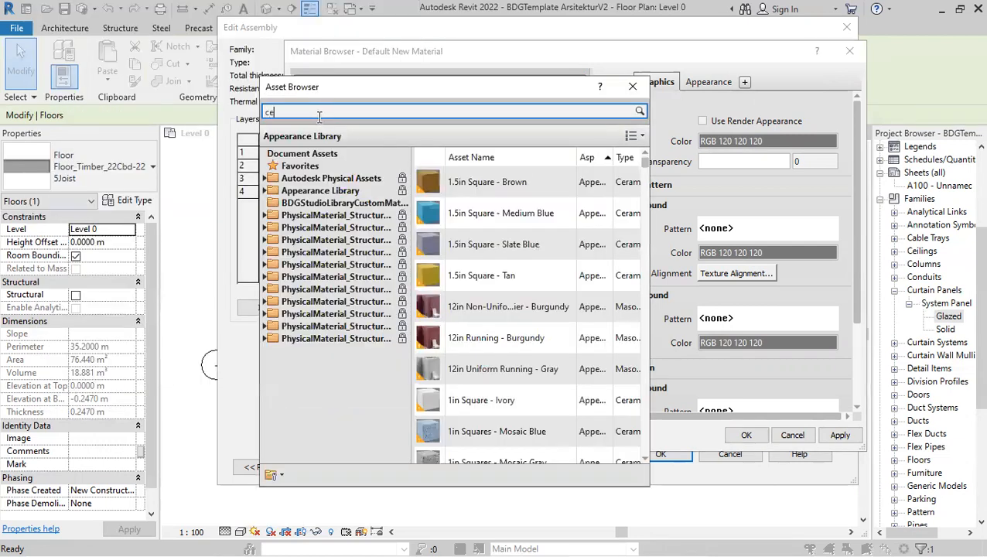
type("rami")
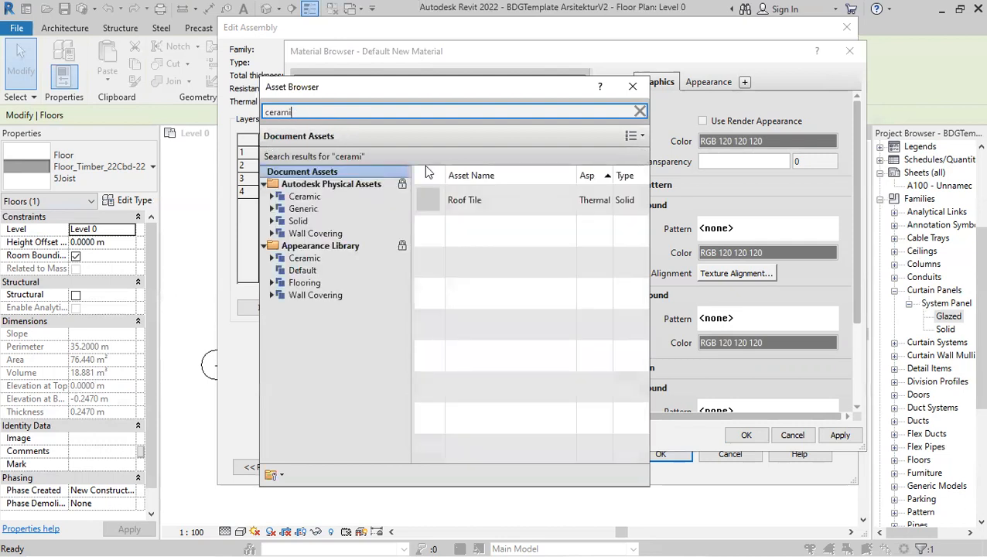
left_click(338, 198)
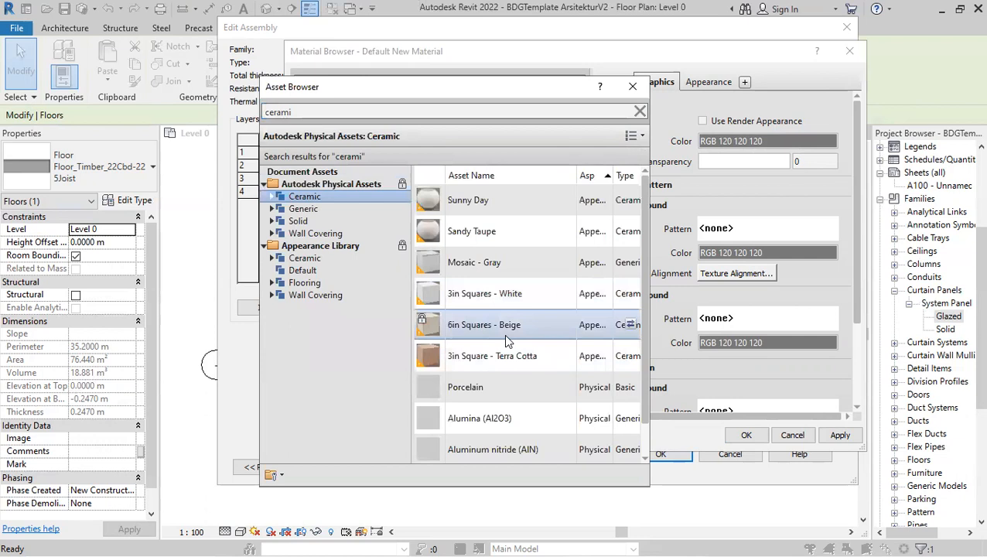
left_click(630, 294)
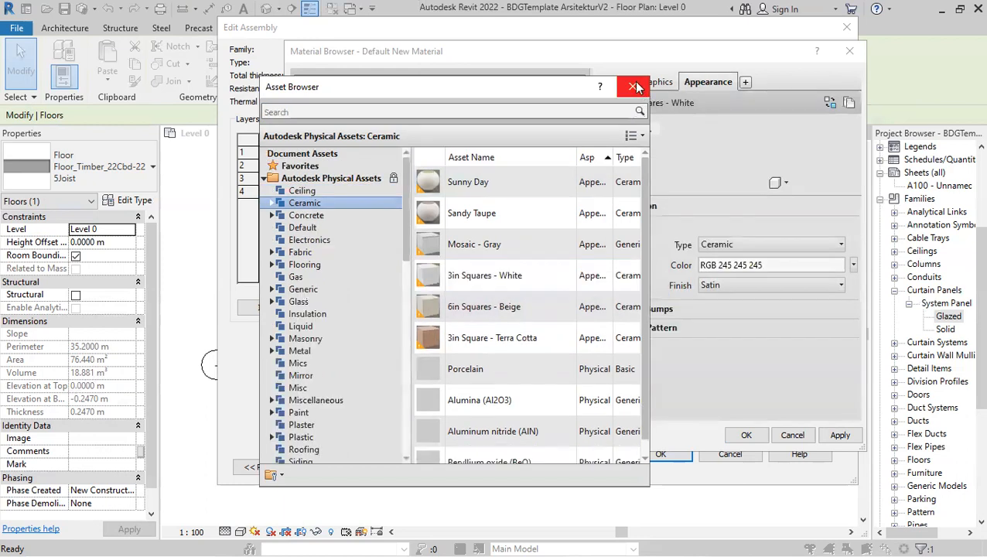
left_click(632, 86)
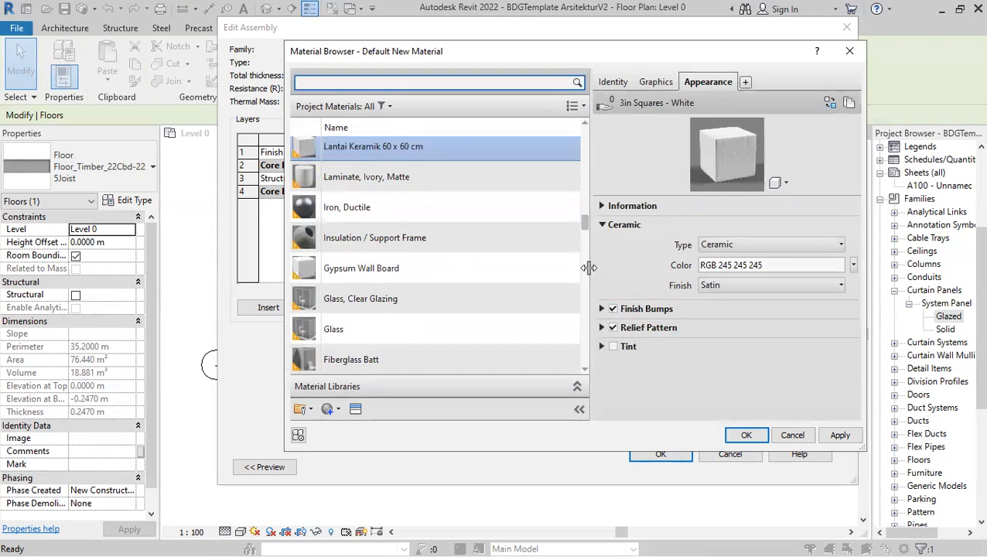
Set the sample size of the ceramic appearance's relief pattern texture to 1.2 m in width and height
left_click(602, 309)
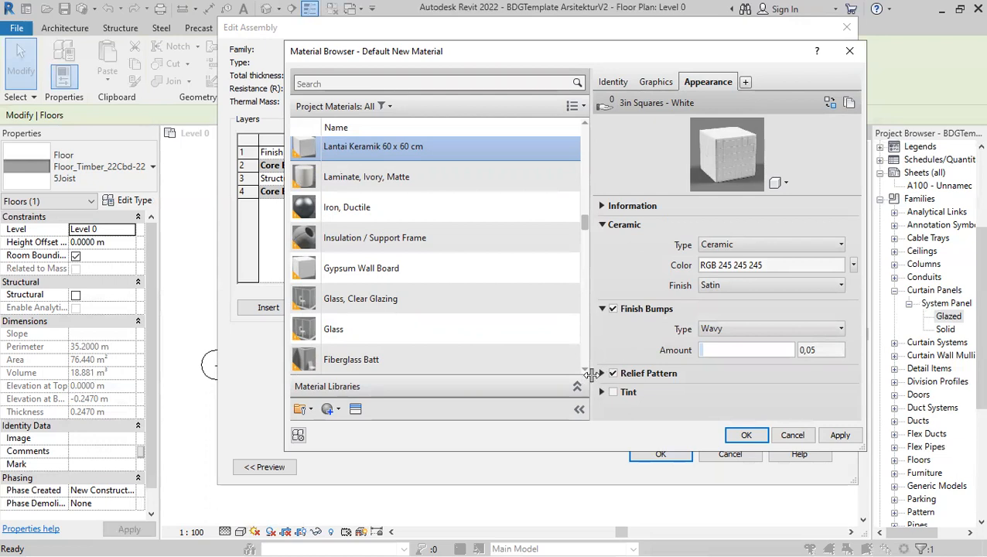
left_click(598, 373)
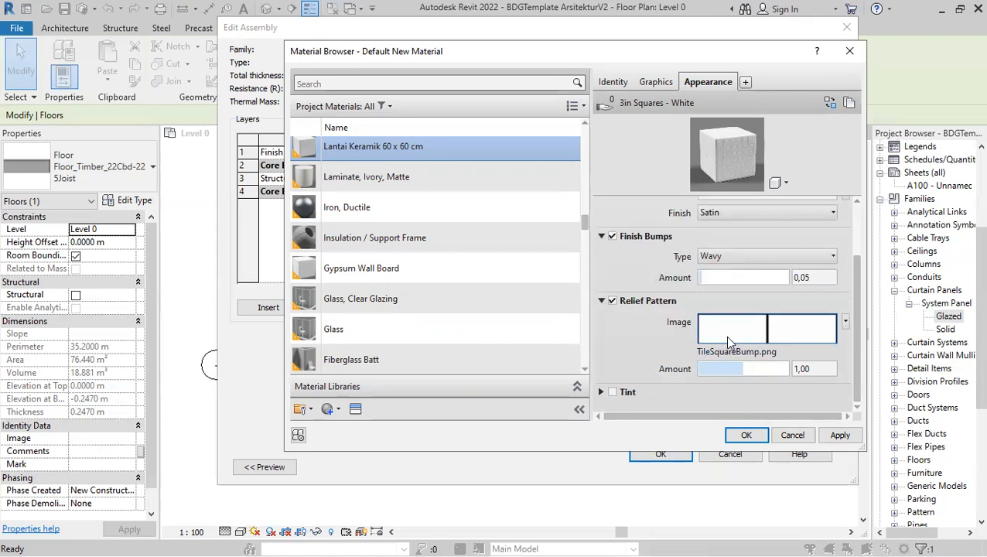
left_click(725, 336)
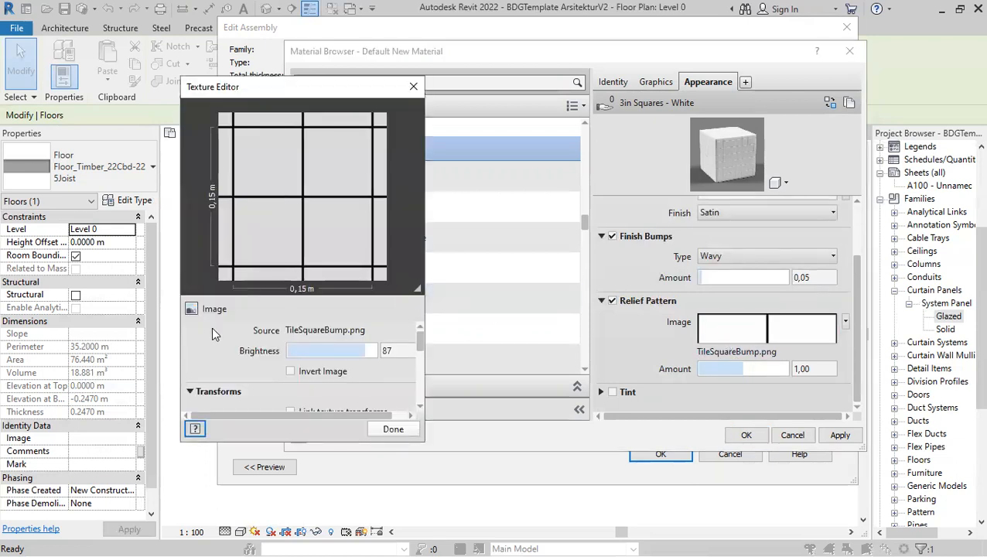
scroll(209, 341, "down", 5)
scroll(208, 345, "down", 2)
scroll(208, 344, "up", 2)
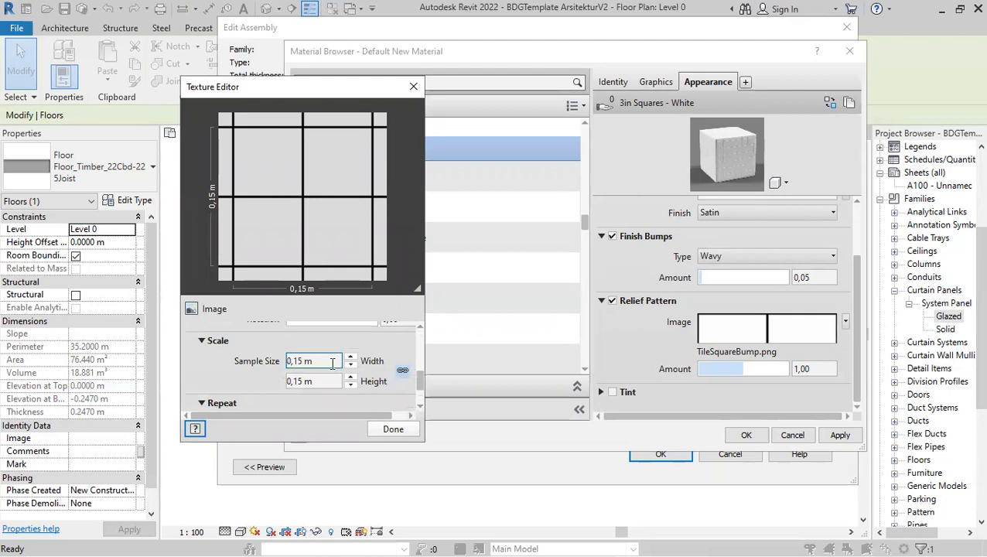
left_click(319, 369)
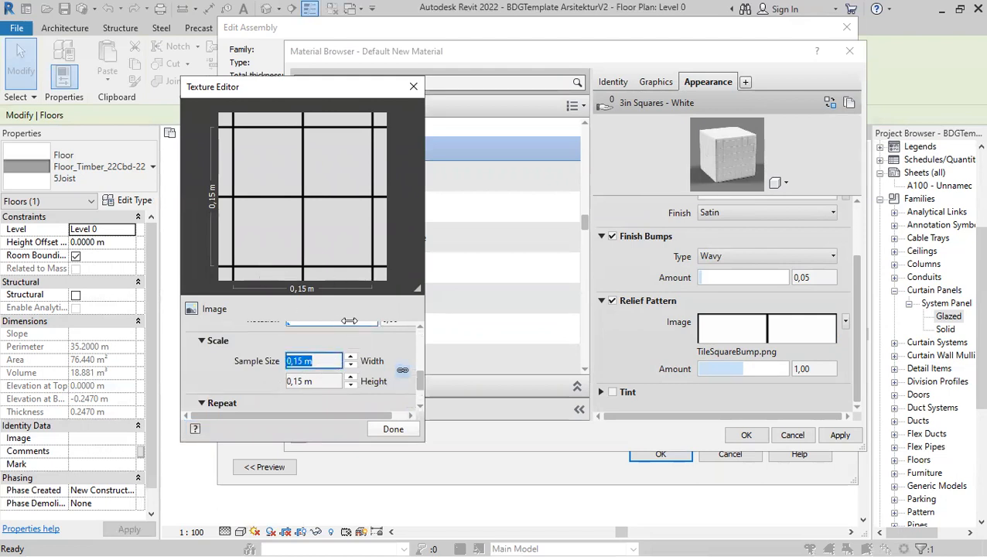
type("1,2")
key("Return")
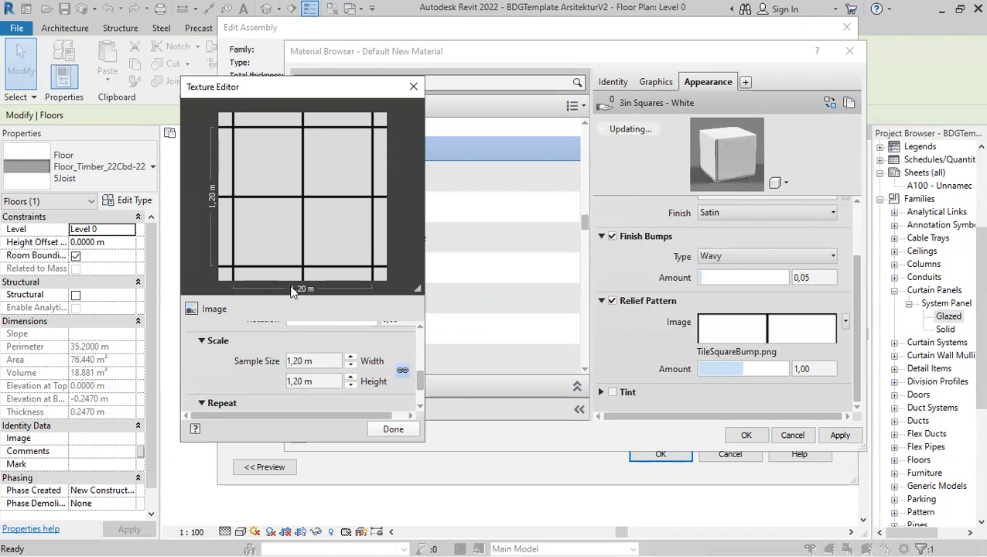
left_click(392, 429)
Make the Lantai Keramik 60 x 60 cm material's shading use its render appearance
left_click(658, 82)
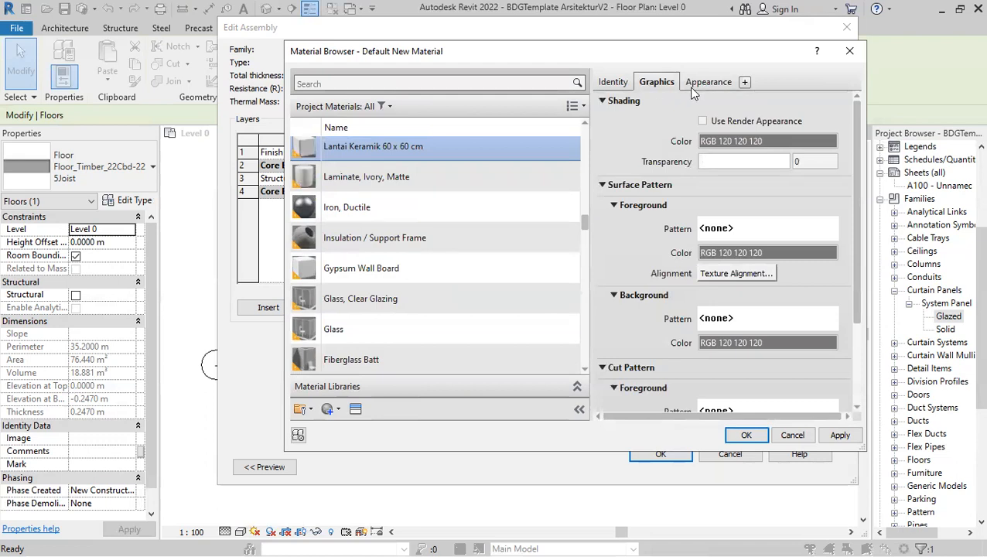
left_click(703, 120)
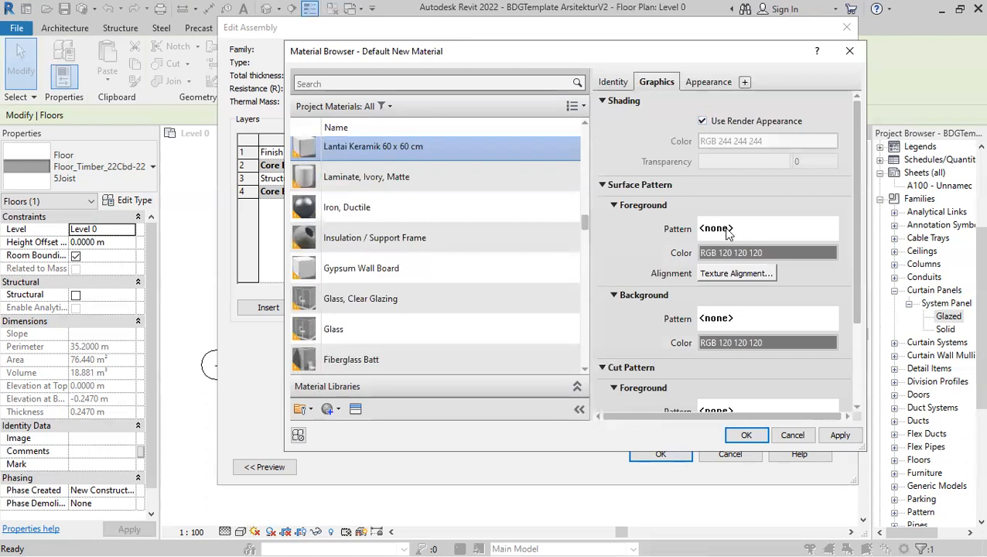
Set the Lantai Keramik 60 x 60 cm material's foreground surface pattern to the model pattern Rectangular 600x600mm
left_click(702, 224)
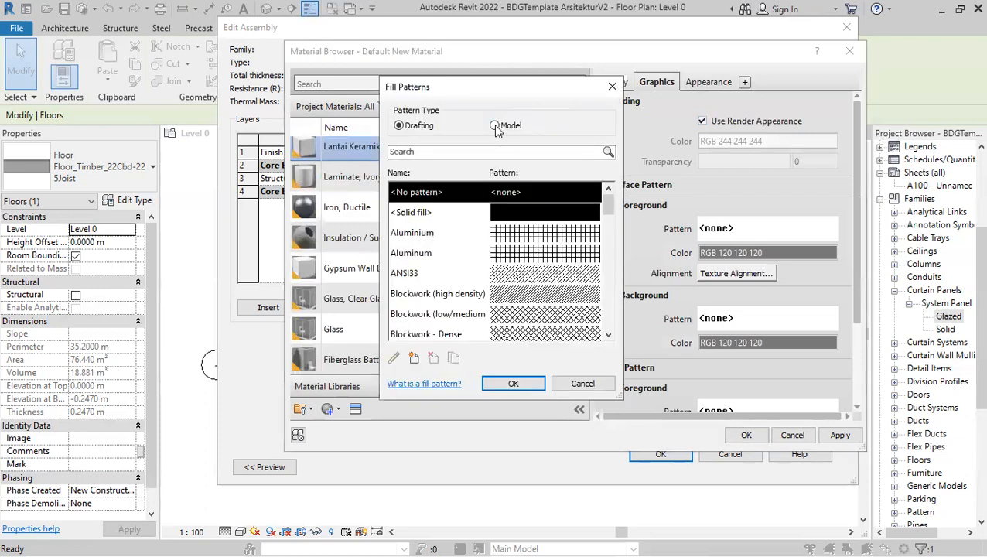
left_click(495, 124)
scroll(472, 275, "down", 1)
scroll(471, 263, "down", 3)
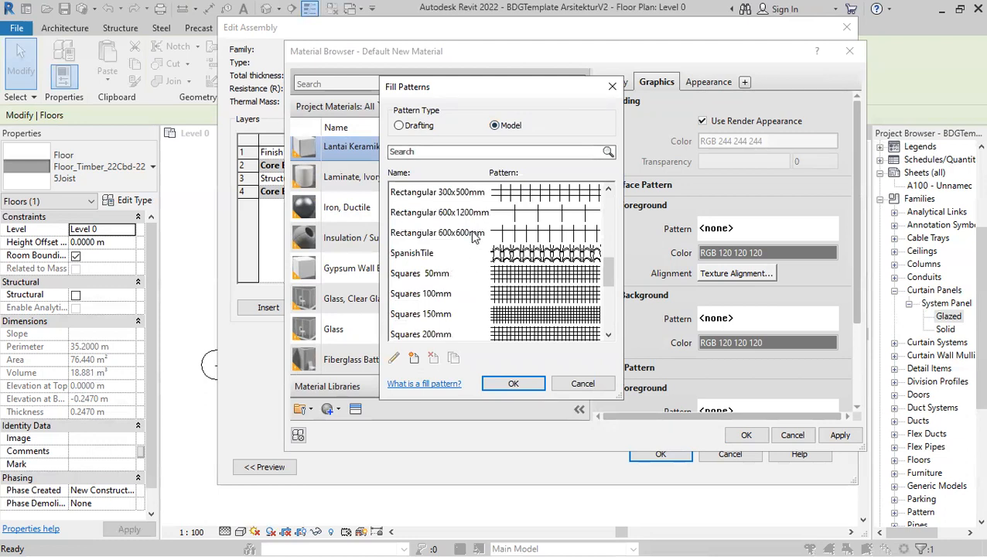
left_click(476, 233)
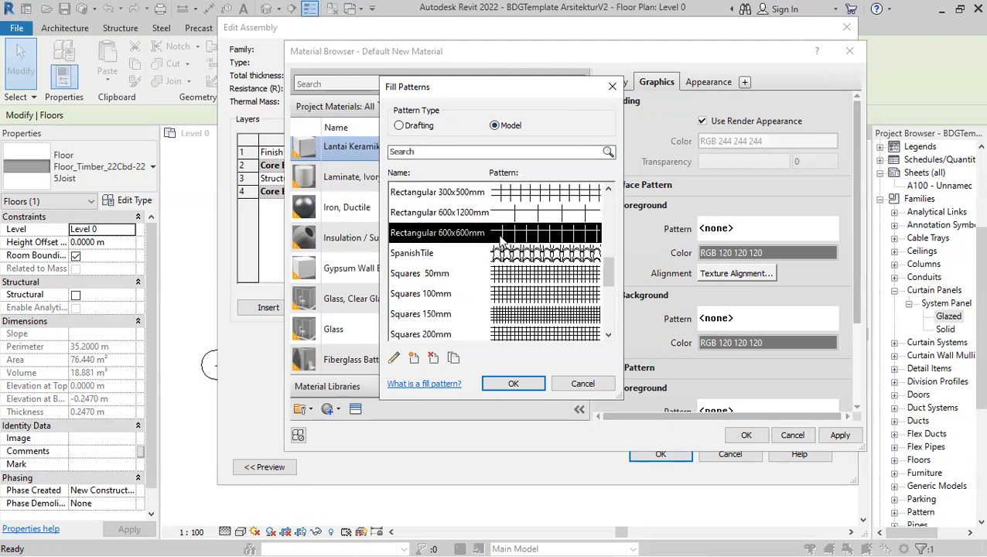
left_click(514, 385)
Accept the texture alignment as it is and apply the material and layer structure to the Lantai Keramik 60 x 60 cm floor type
left_click(712, 274)
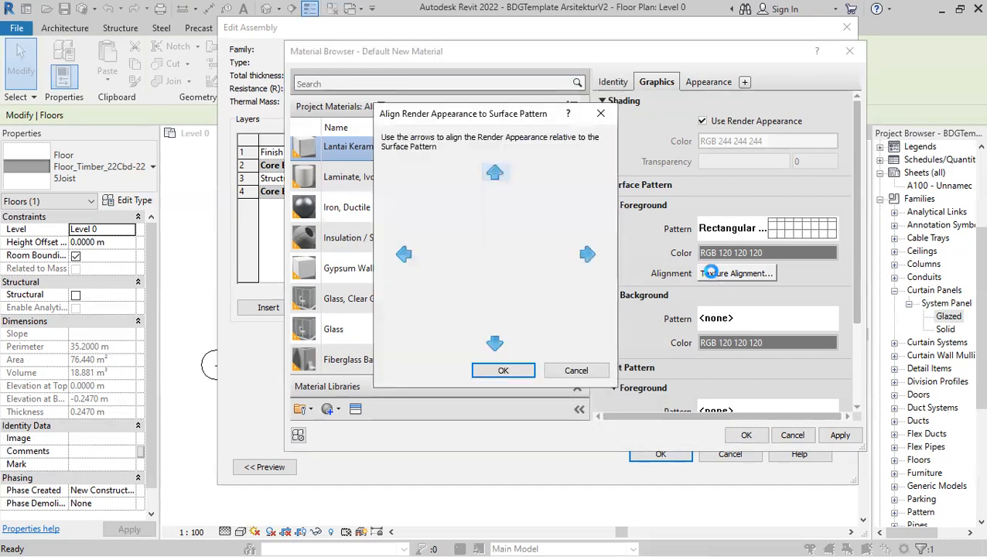
left_click(501, 371)
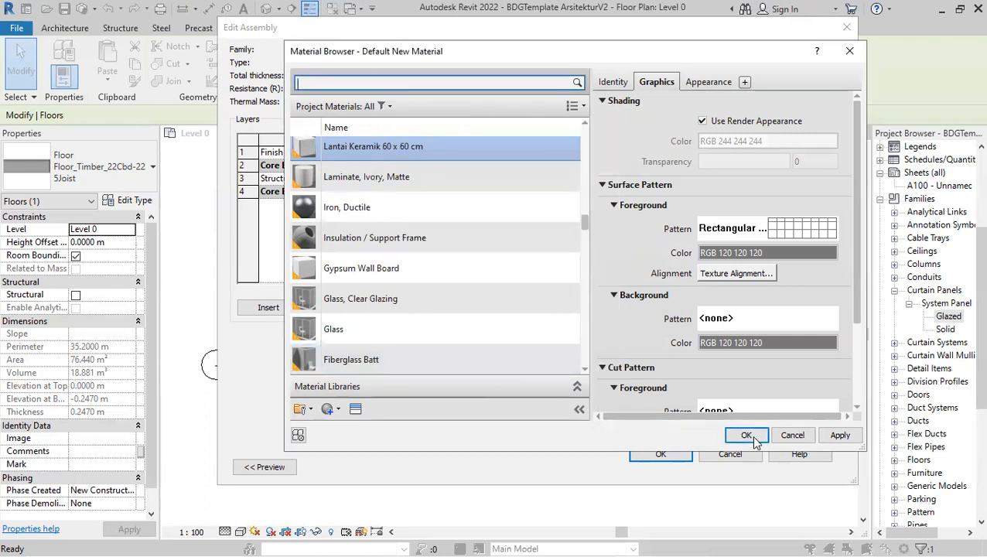
key("Return")
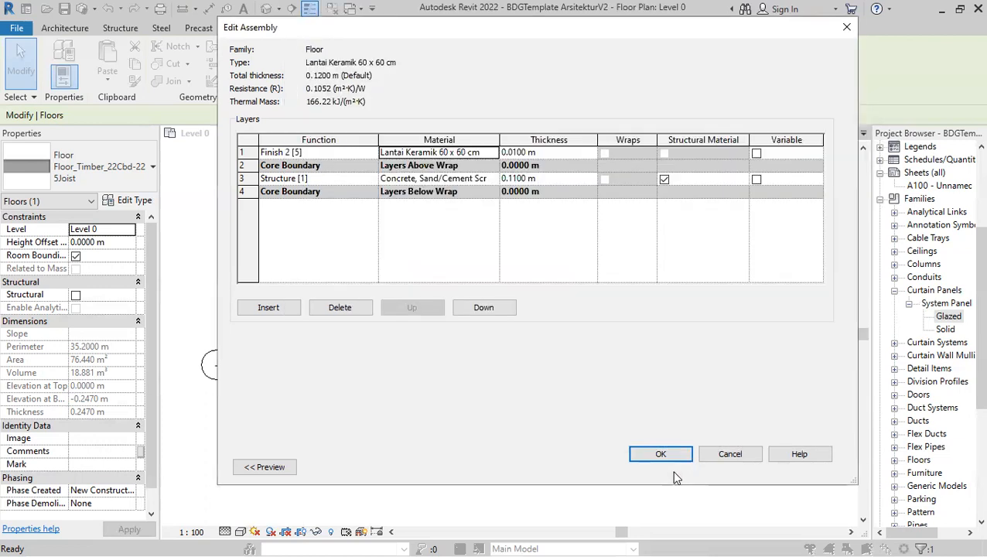
left_click(659, 455)
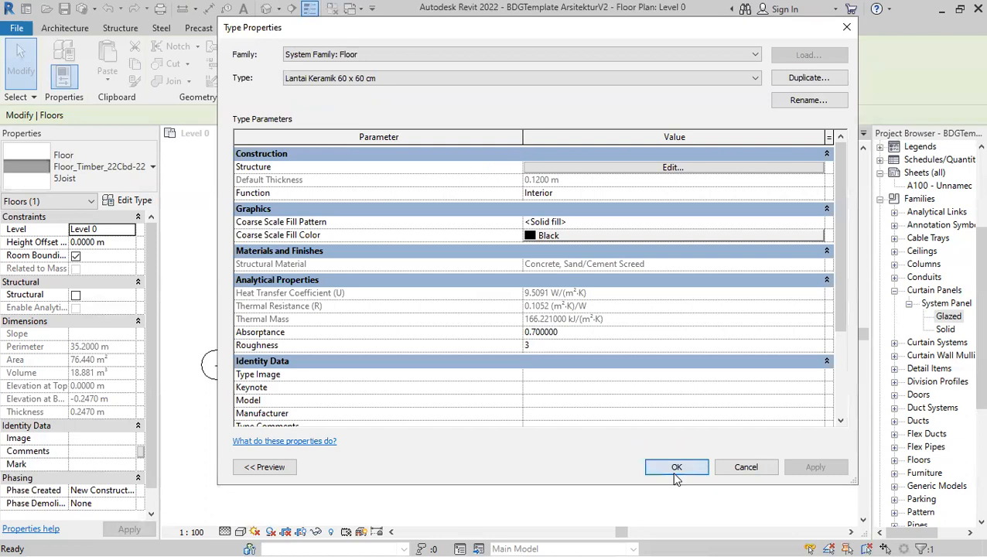
left_click(674, 472)
left_click(385, 309)
scroll(502, 304, "down", 2)
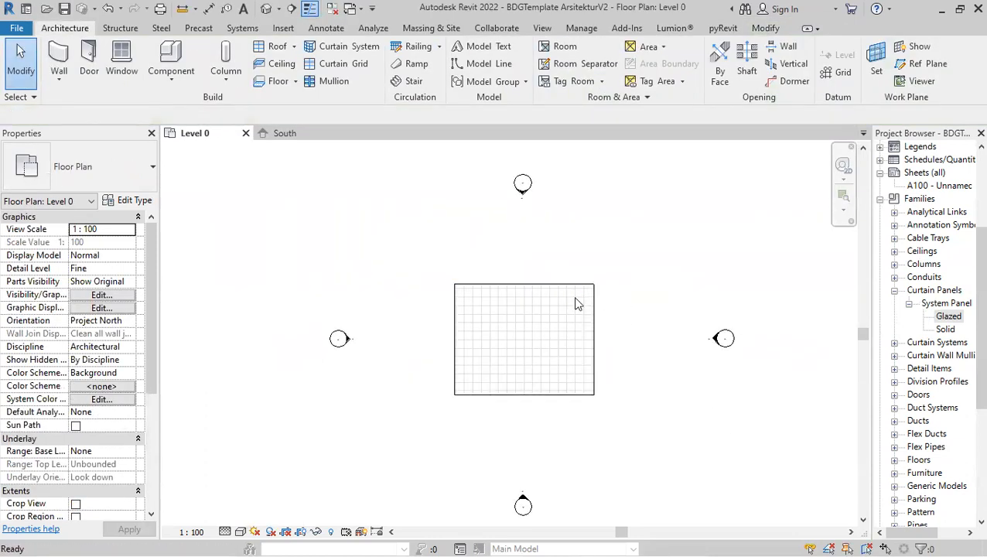
Duplicate the type of the drawn floor and name the copy Lantai Keramik 50 x 50 cm
scroll(485, 280, "up", 2)
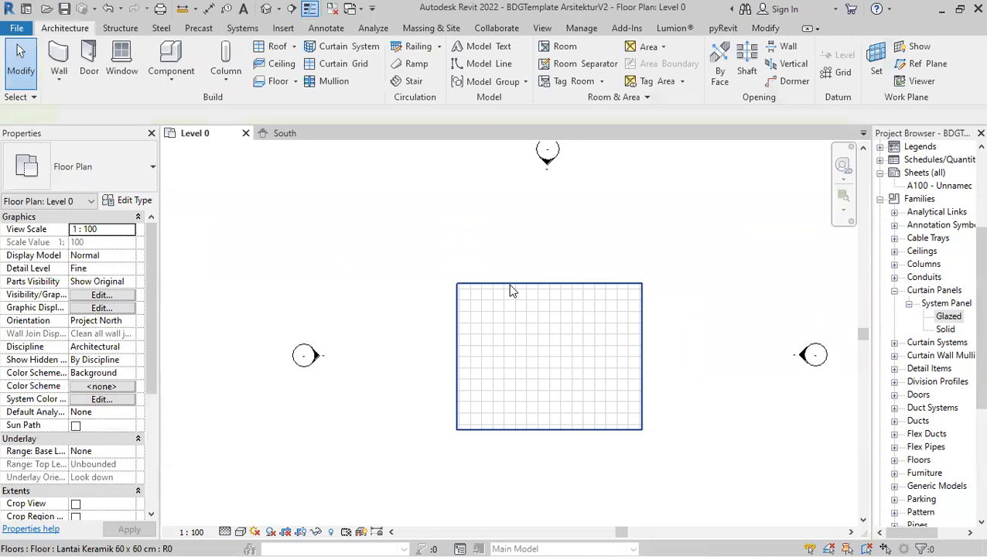
left_click(511, 290)
left_click(132, 201)
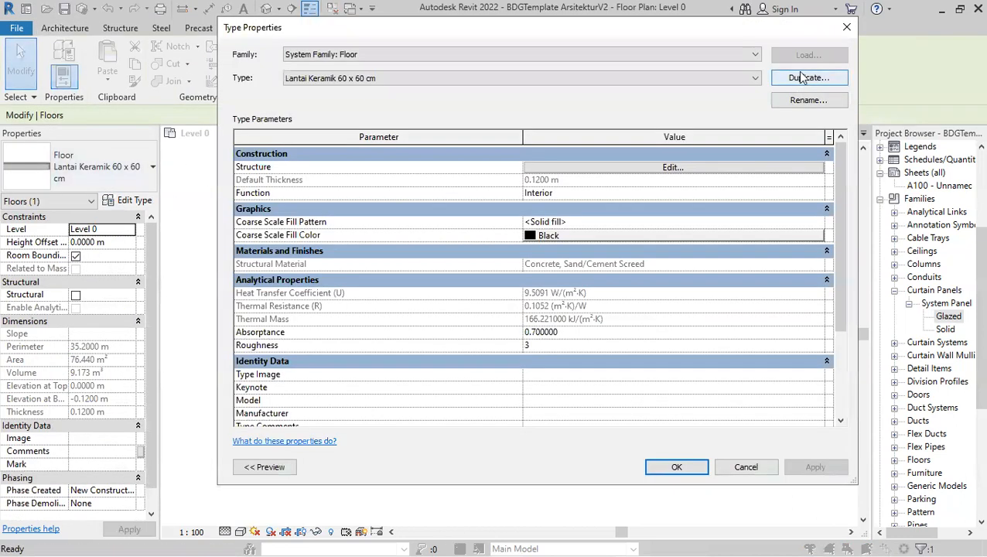
left_click(802, 77)
left_click(536, 227)
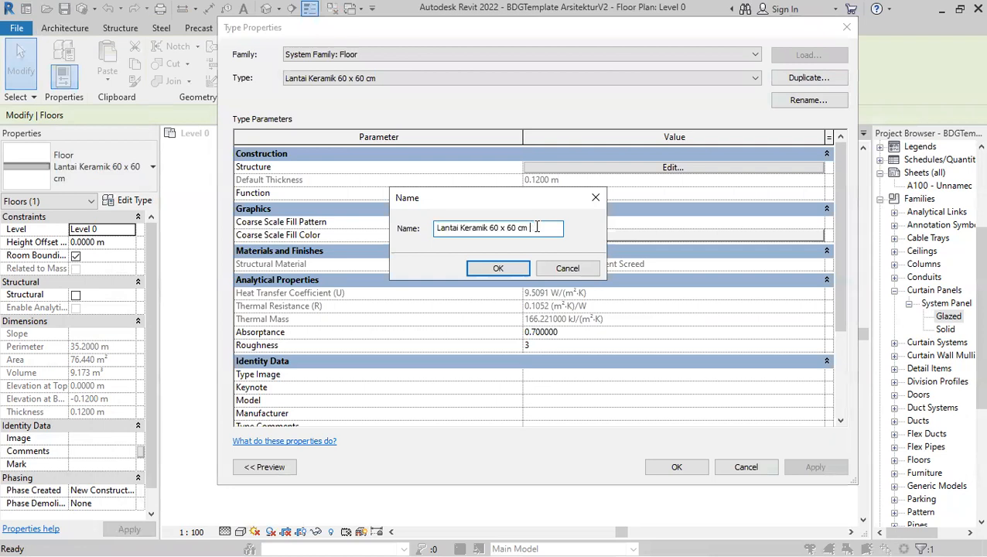
key("Left")
key("Left")
key("Left")
key("Left")
key("Left")
key("Left")
key("Left")
key("BackSpace")
type("5")
left_click(499, 266)
In the new floor type's structure, duplicate the Finish 2 [5] layer's material and name the copy Lantai Keramik 50 x 50 cm
left_click(568, 165)
left_click(492, 152)
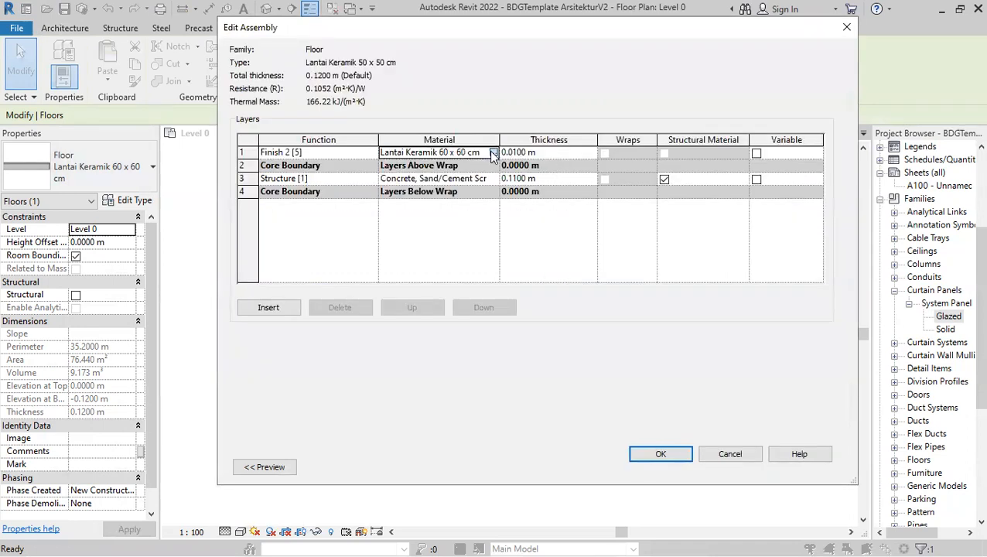
left_click(494, 153)
right_click(434, 254)
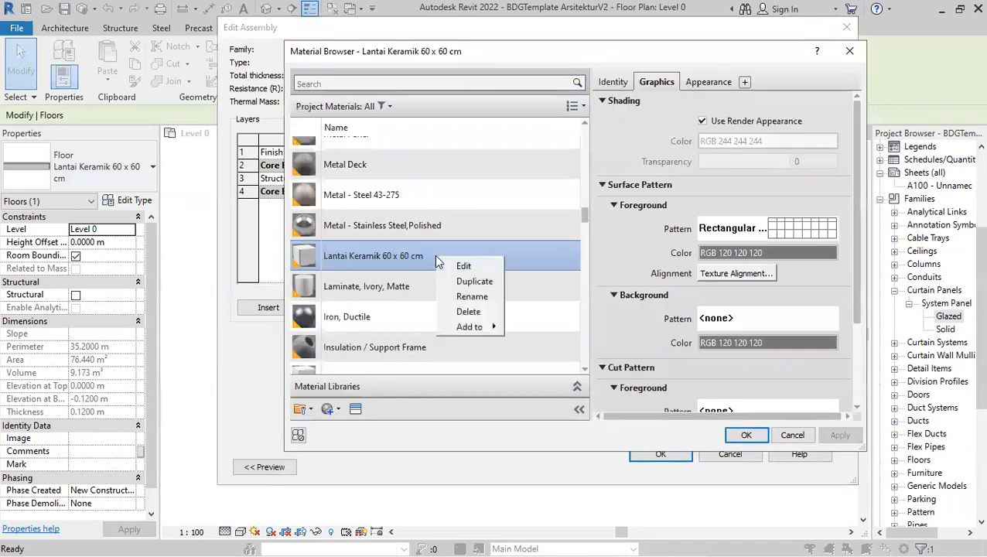
left_click(470, 282)
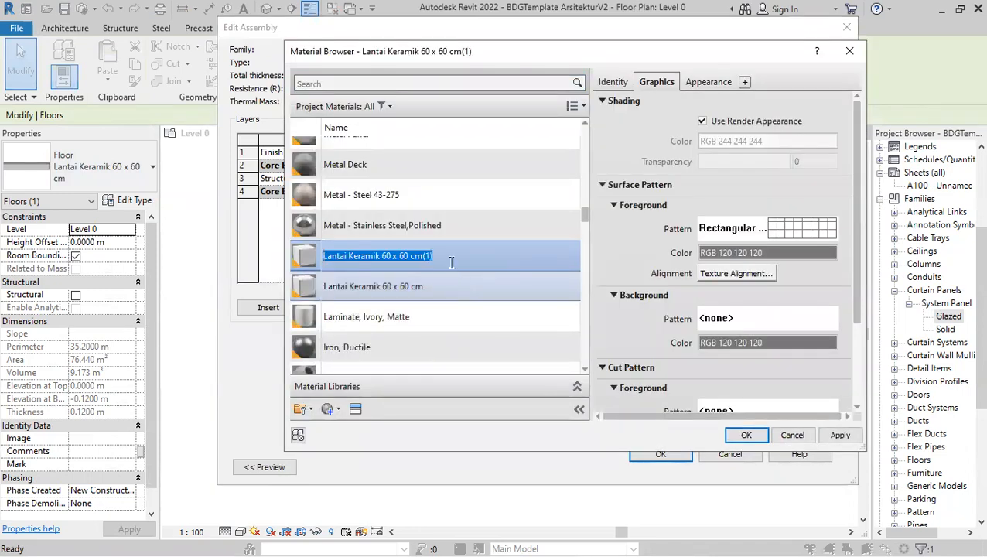
left_click(452, 263)
key("BackSpace")
key("BackSpace")
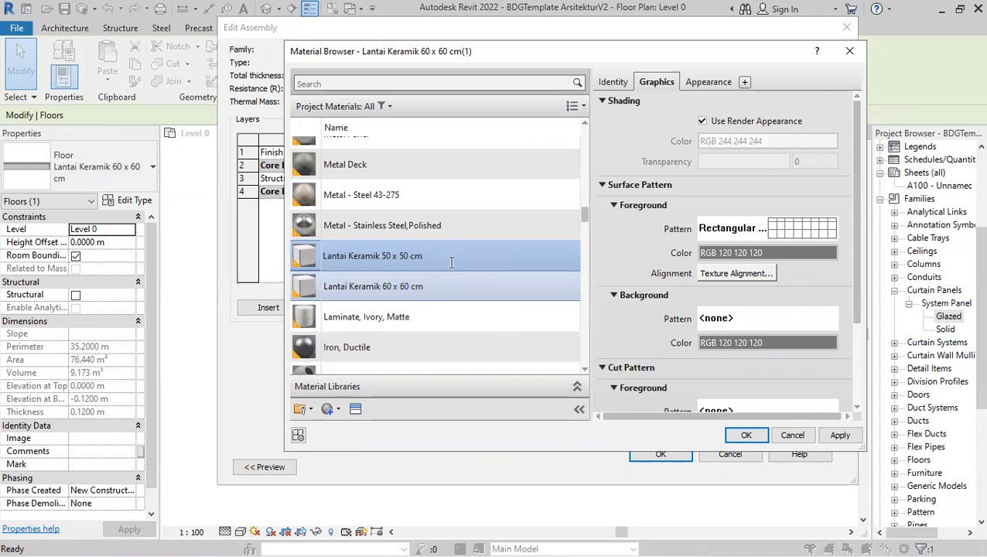
key("Return")
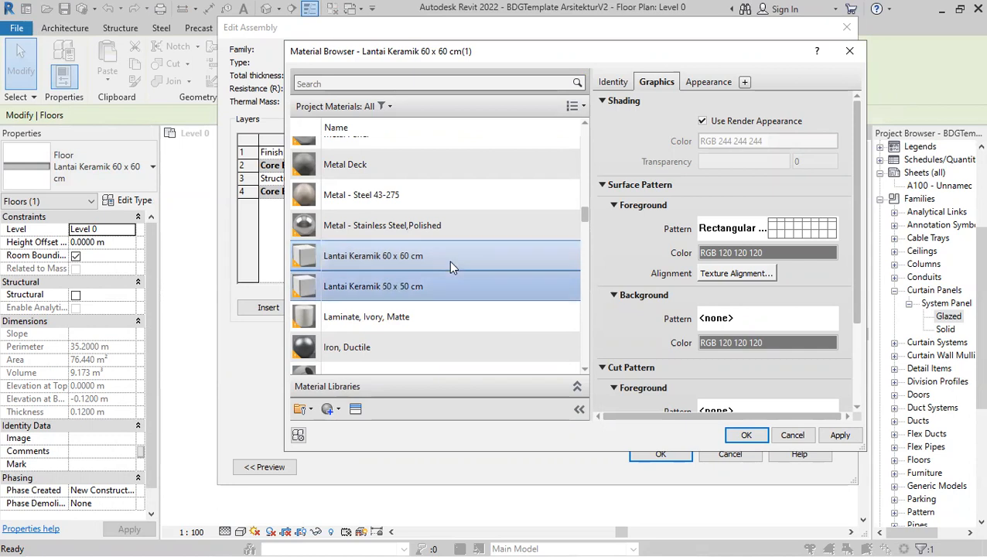
Duplicate the 3in Squares - White appearance asset of the Lantai Keramik 50 x 50 cm material
left_click(709, 82)
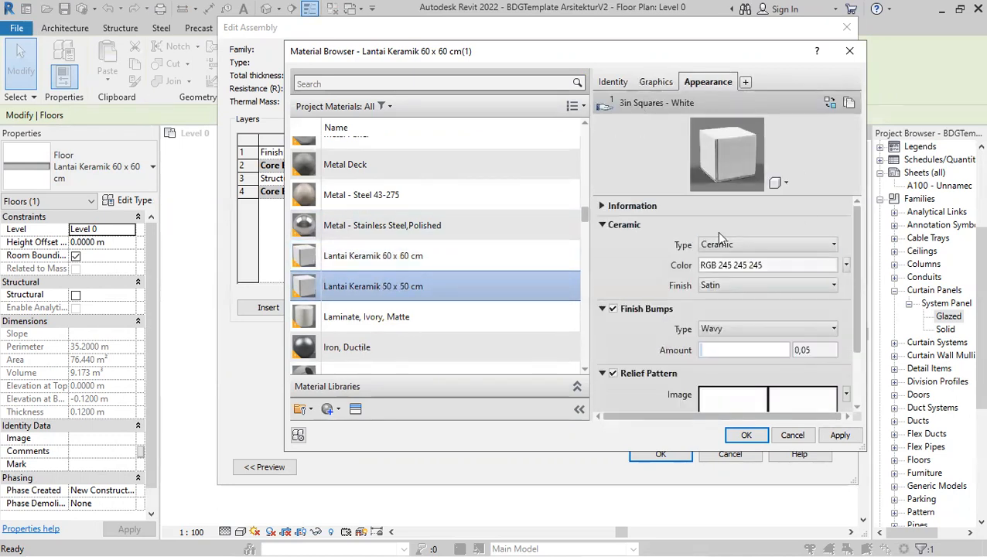
scroll(725, 371, "down", 1)
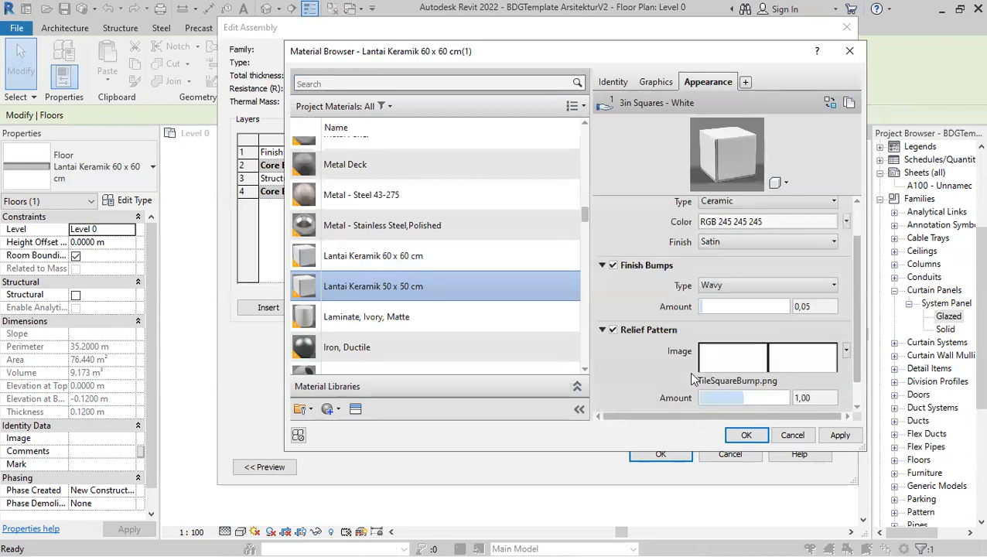
scroll(658, 255, "up", 1)
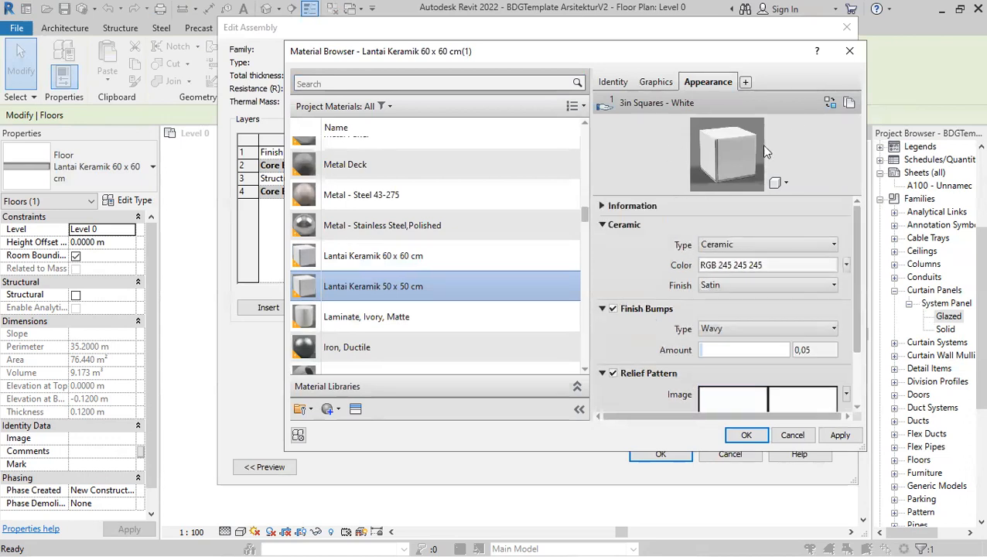
left_click(849, 103)
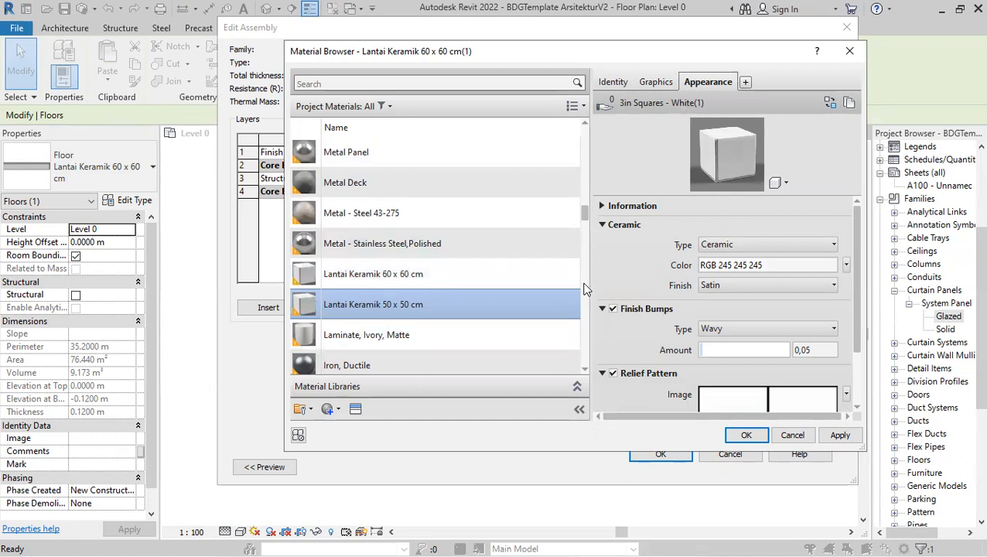
Set the sample size of the duplicated appearance's relief pattern texture to 1 m in width and height
scroll(586, 288, "down", 5)
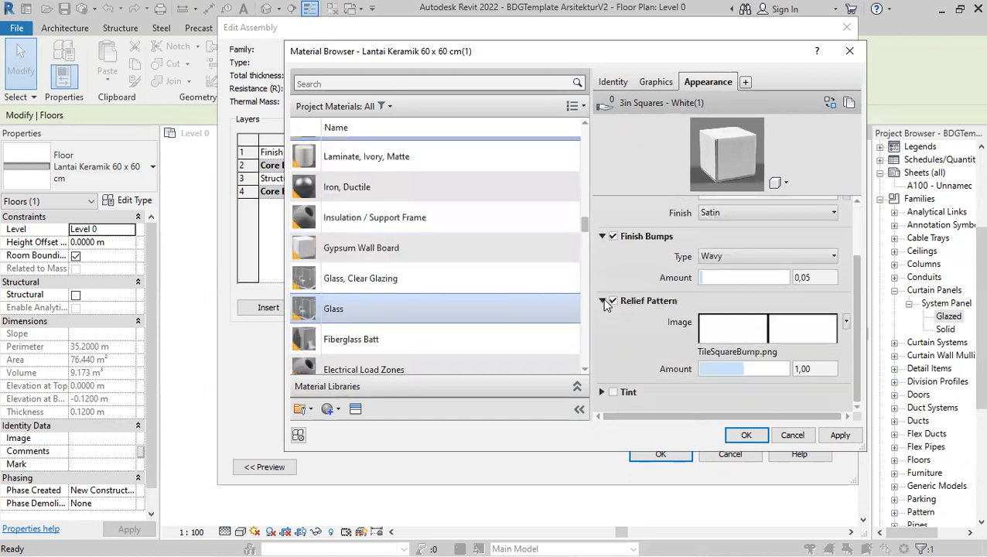
left_click(739, 330)
scroll(303, 373, "down", 3)
scroll(304, 373, "down", 3)
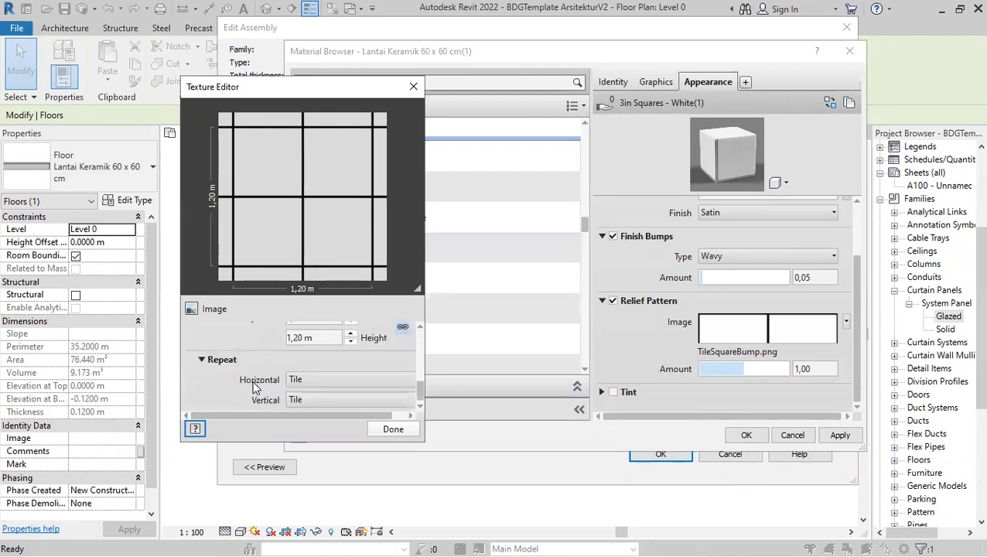
scroll(310, 364, "up", 3)
double_click(323, 362)
type("1")
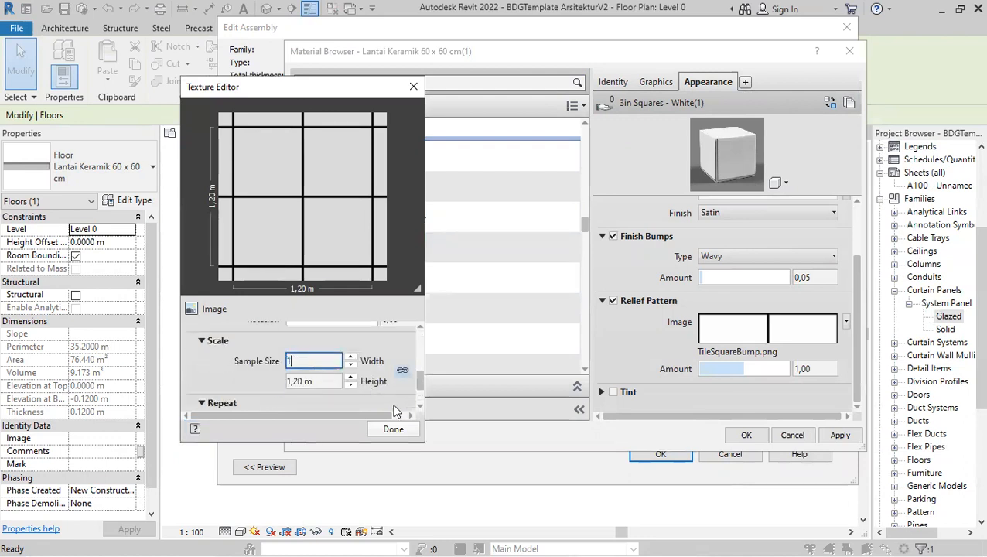
left_click(230, 378)
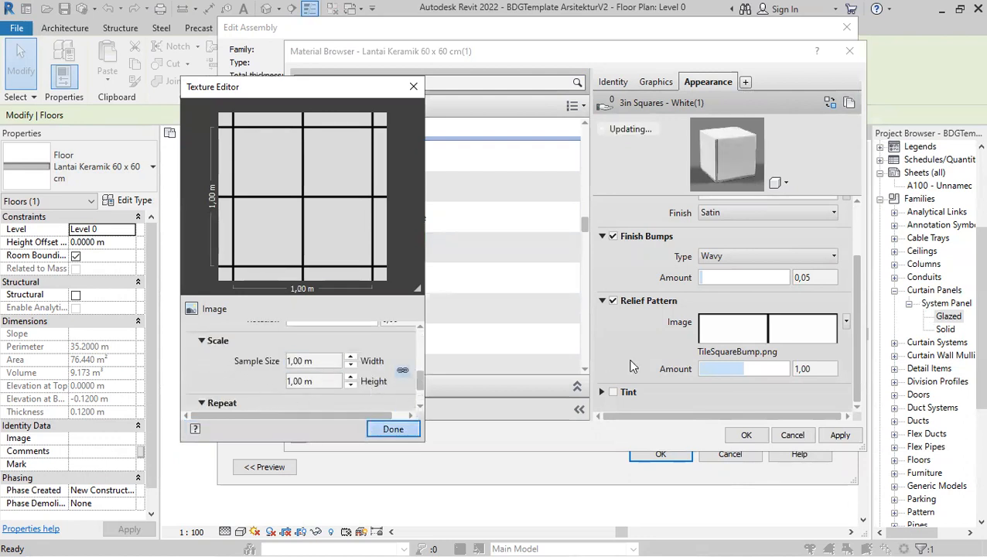
left_click(391, 429)
Assign the Lantai Keramik 50 x 50 cm material to the Finish 2 [5] layer and apply the new floor type to the floor
left_click(746, 436)
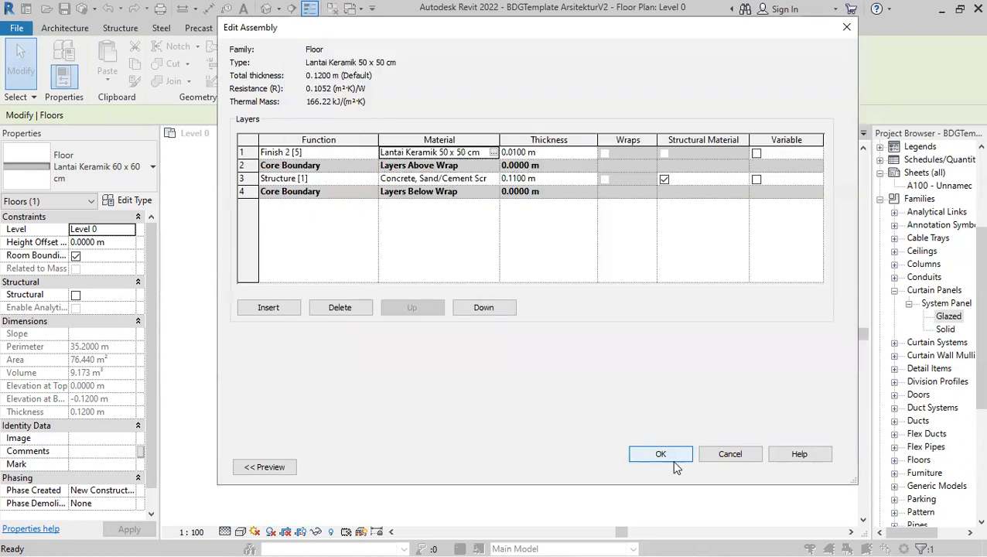
left_click(674, 463)
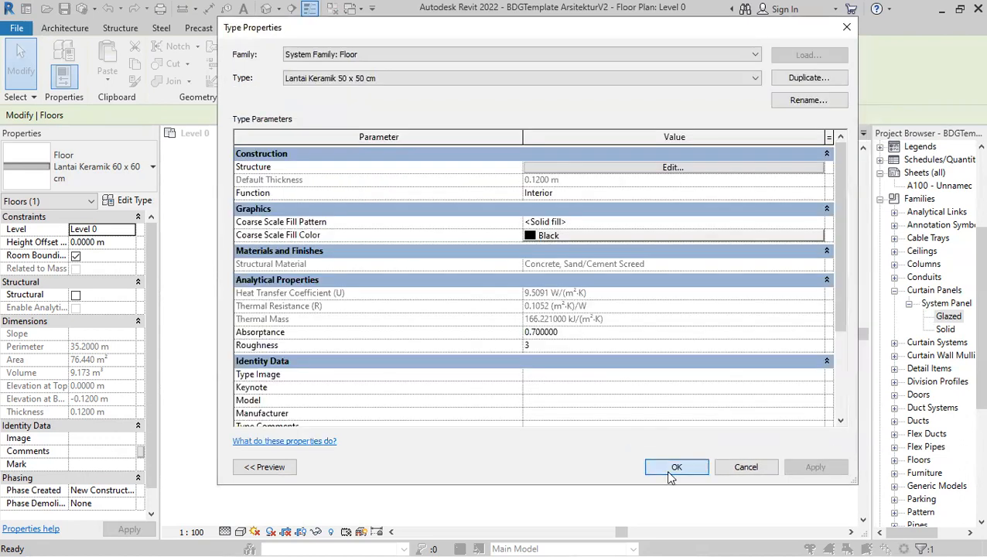
left_click(670, 475)
scroll(596, 456, "up", 3)
left_click(576, 445)
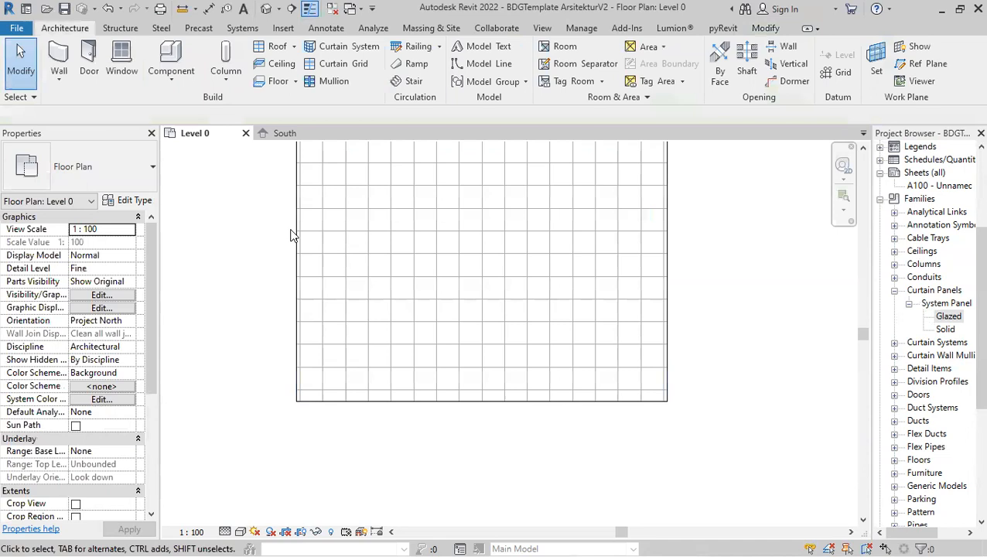
From the floor's Lantai Keramik 50 x 50 cm material, duplicate the Rectangular 600x600mm model pattern under the name Rectangular 500x500mm
left_click(297, 338)
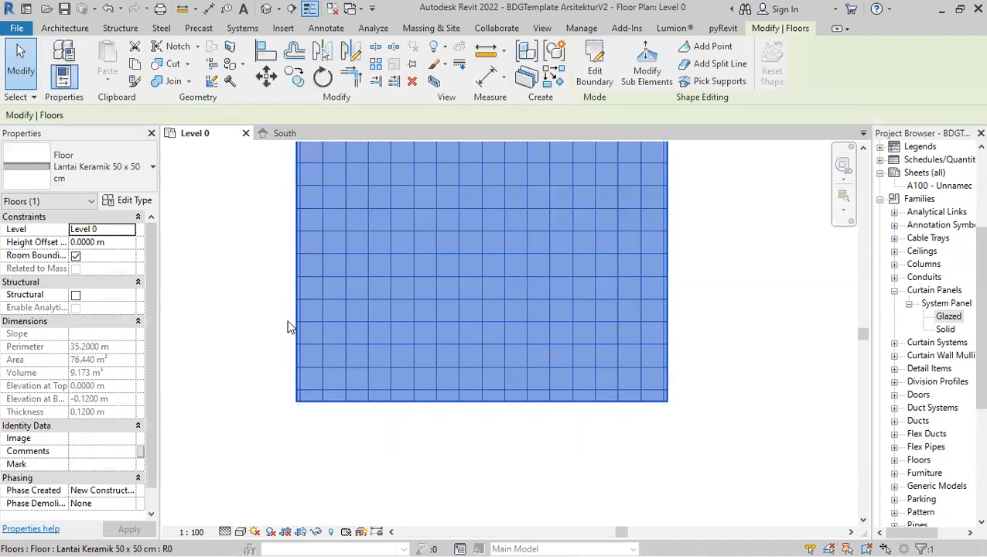
left_click(128, 201)
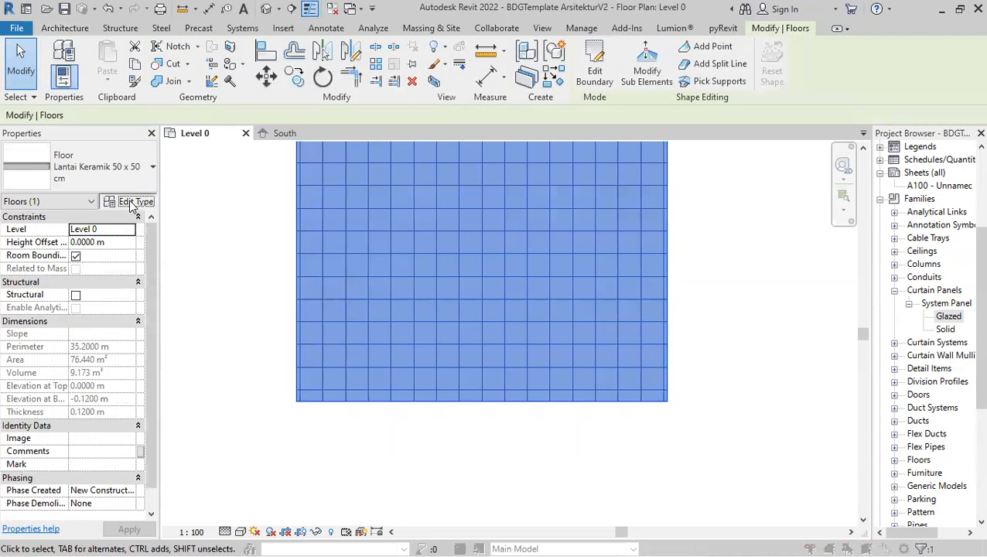
left_click(690, 168)
left_click(492, 152)
left_click(492, 152)
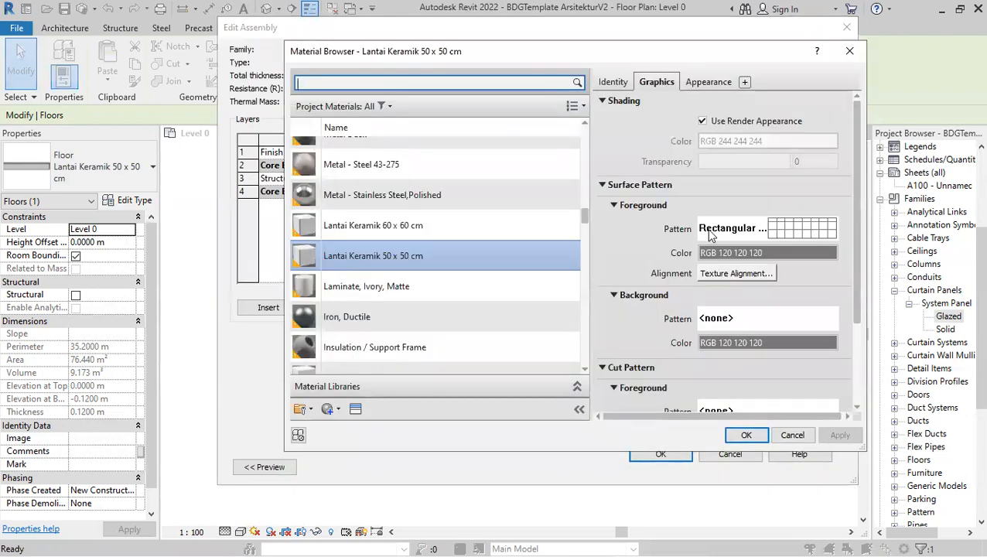
left_click(727, 231)
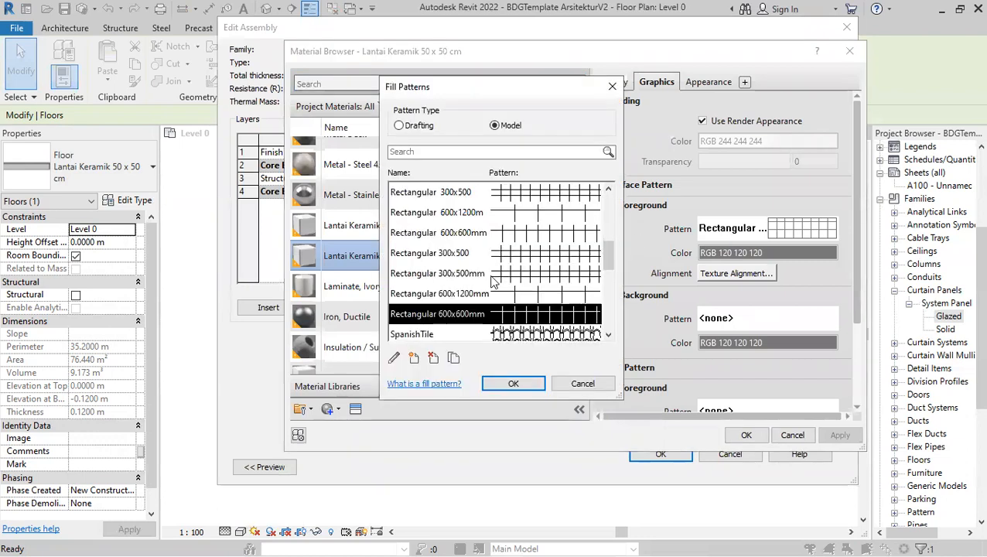
left_click(454, 358)
key("End")
key("BackSpace")
key("BackSpace")
key("BackSpace")
type("5")
key("Right")
key("BackSpace")
type("5")
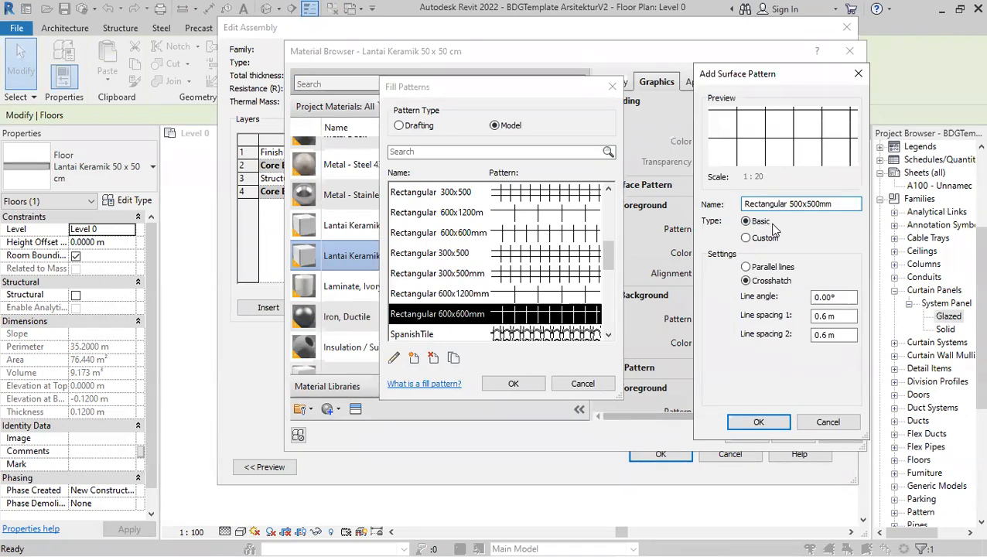
Set both line spacings of the Rectangular 500x500mm pattern to 0.5 m and apply it to the floor's tile material
left_click_drag(845, 317, 819, 341)
type("55")
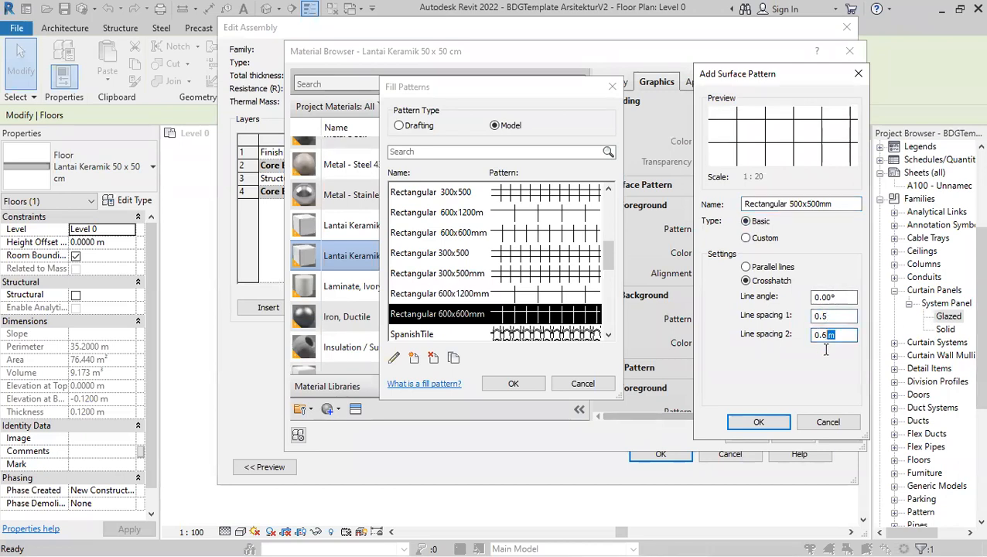
left_click(760, 423)
left_click(523, 382)
left_click(745, 435)
left_click(661, 454)
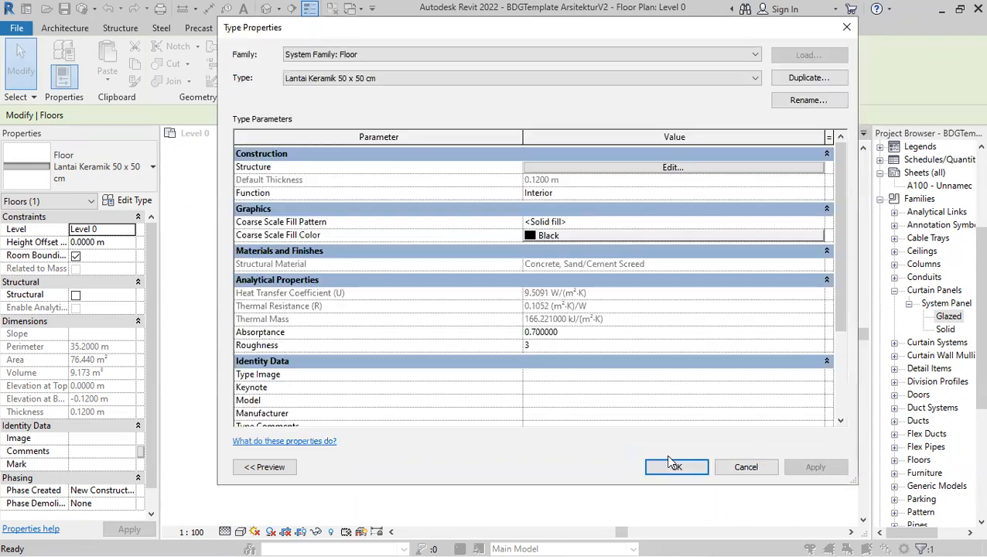
left_click(678, 468)
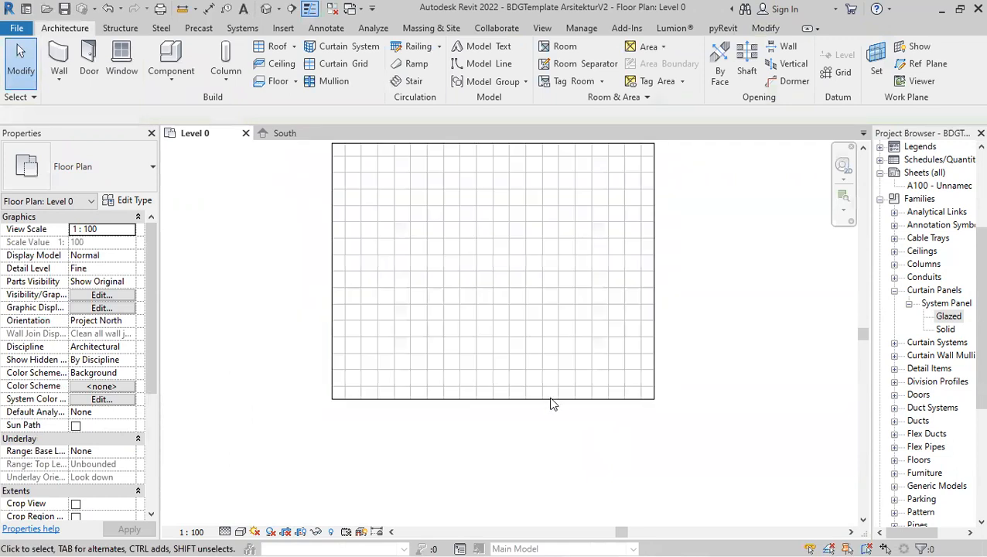
Duplicate the floor's type under the name Lantai Keramik 40 x 40 cm
left_click(476, 369)
left_click(142, 202)
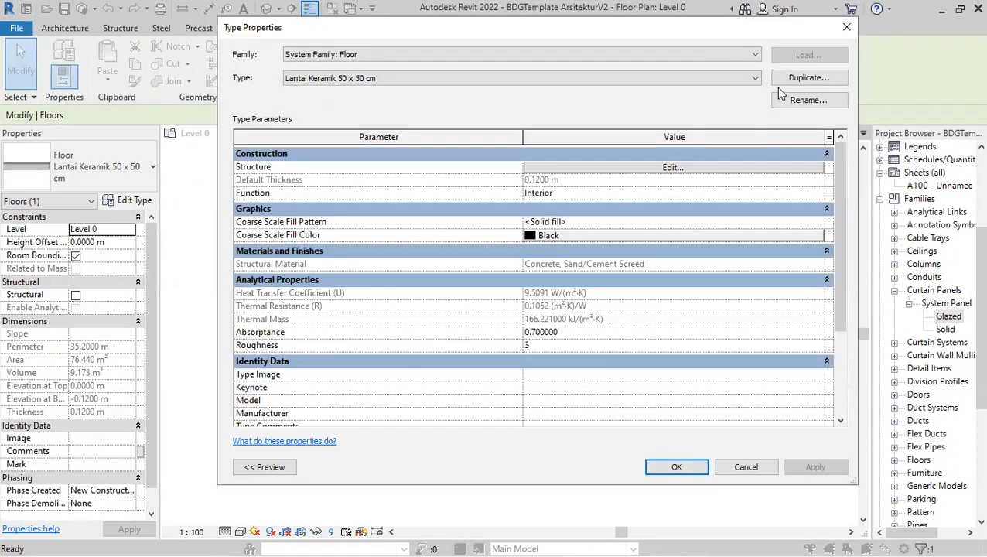
left_click(812, 77)
left_click(493, 228)
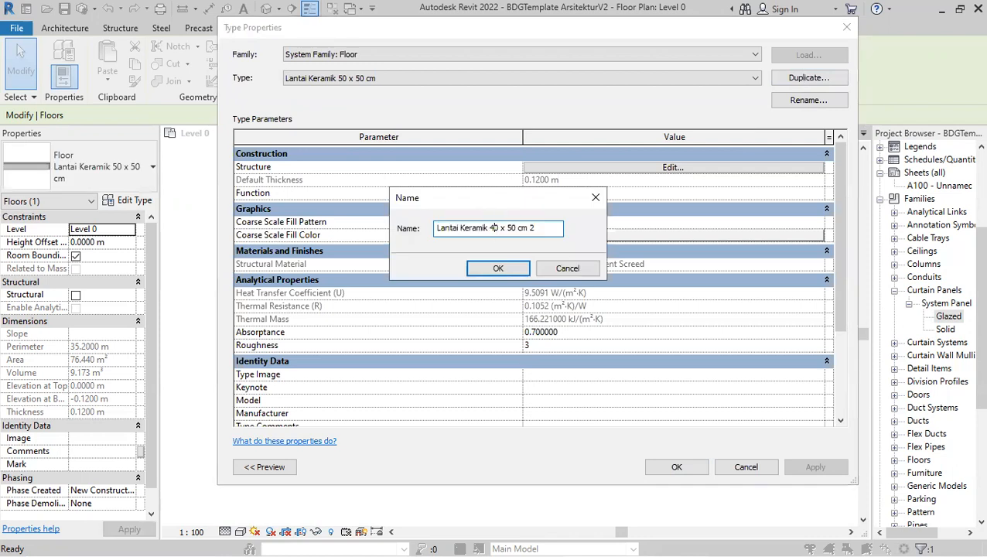
key("BackSpace")
key("BackSpace")
type("40")
left_click(498, 268)
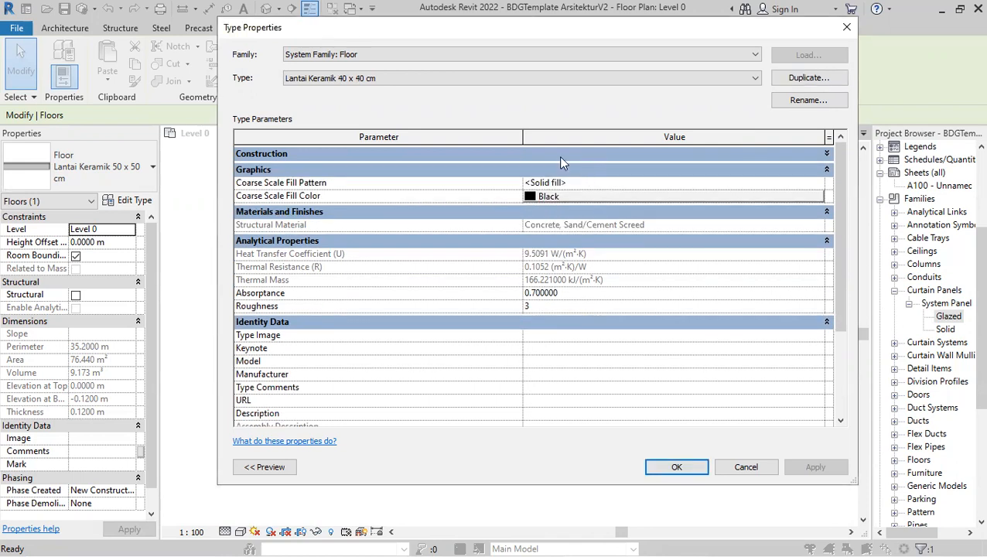
In the new floor type's structure, duplicate the appearance of the Finish 2 [5] layer's Lantai Keramik 50 x 50 cm material
left_click(569, 166)
left_click(495, 156)
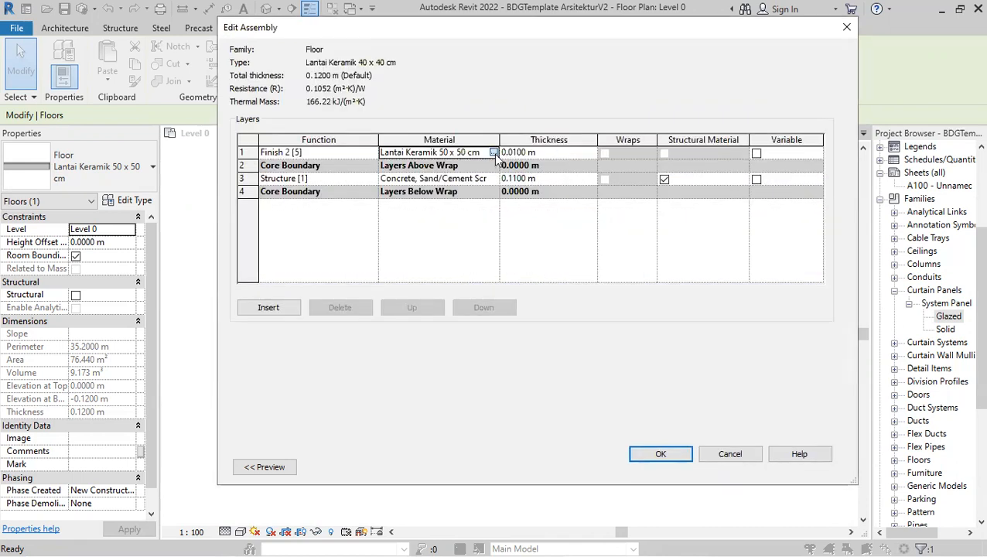
left_click(494, 153)
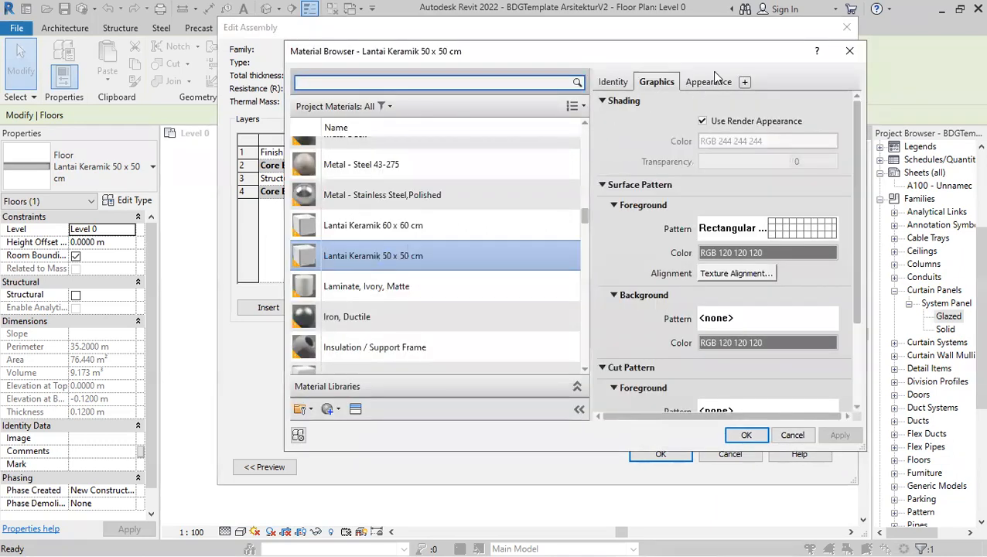
left_click(708, 81)
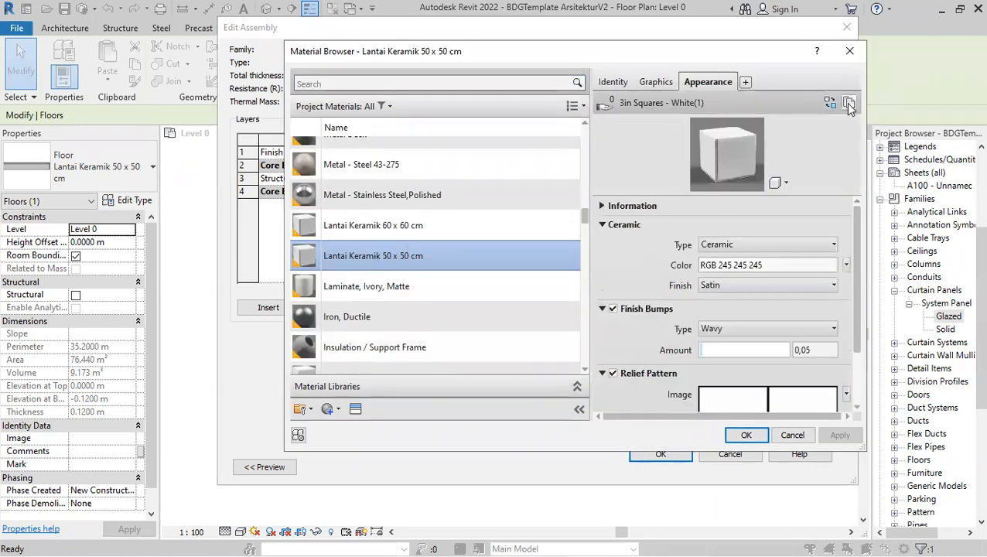
left_click(849, 103)
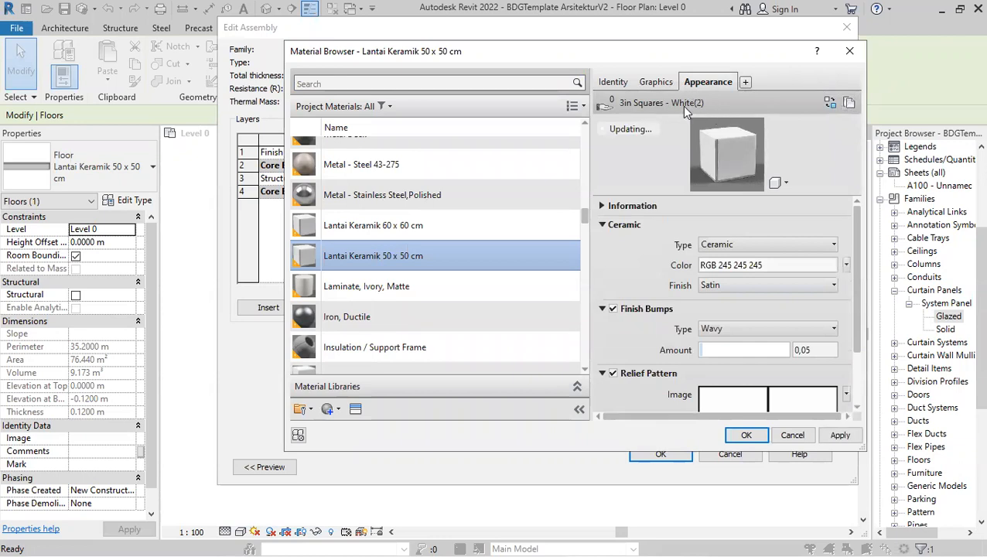
Set the sample size of the duplicated appearance's relief pattern texture to 0.8 m in width and height
scroll(735, 375, "down", 1)
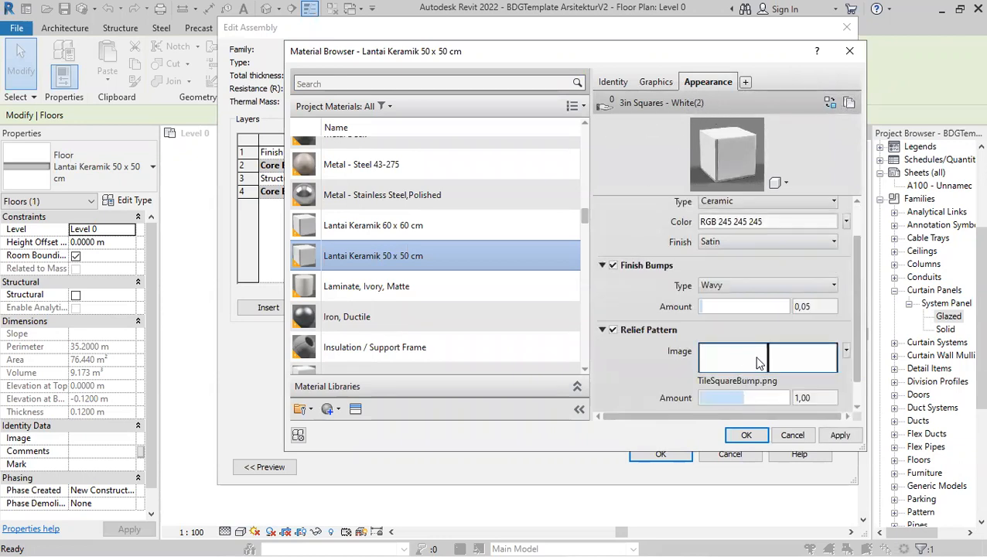
left_click(759, 363)
scroll(220, 356, "down", 3)
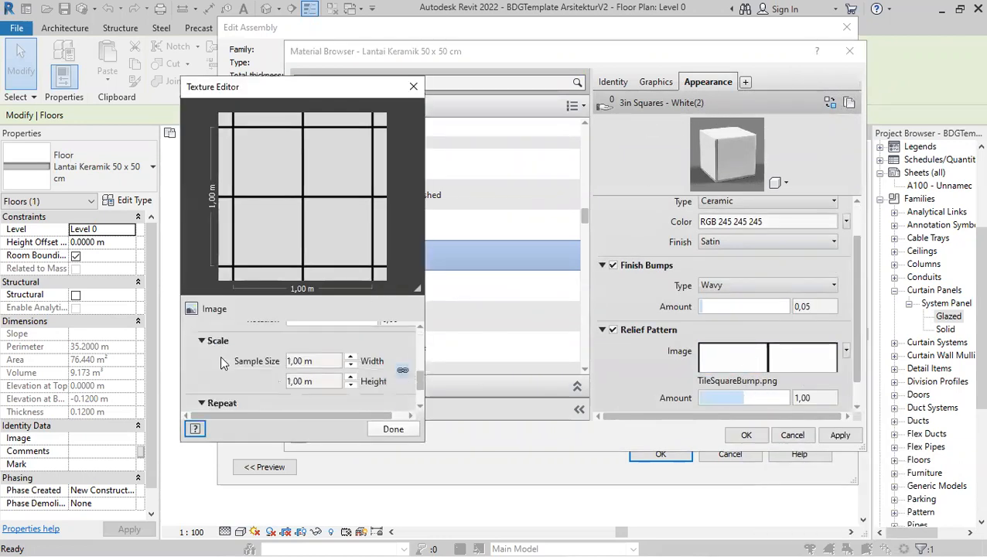
left_click(334, 361)
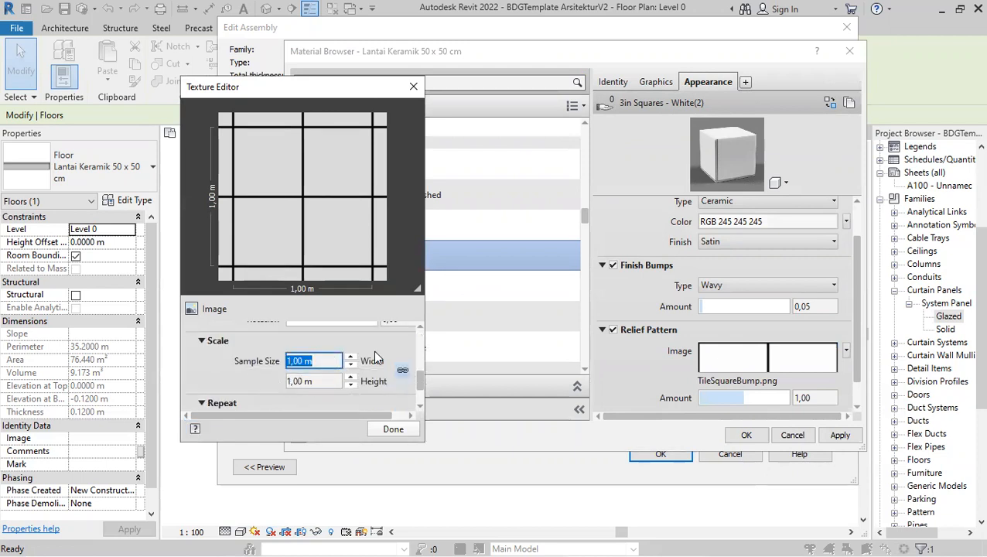
type("0,8")
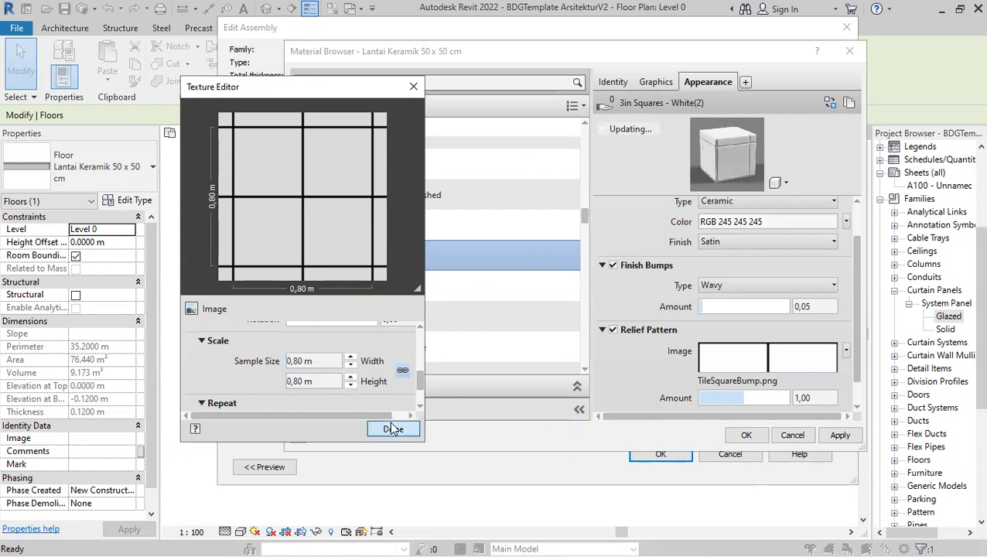
left_click(392, 428)
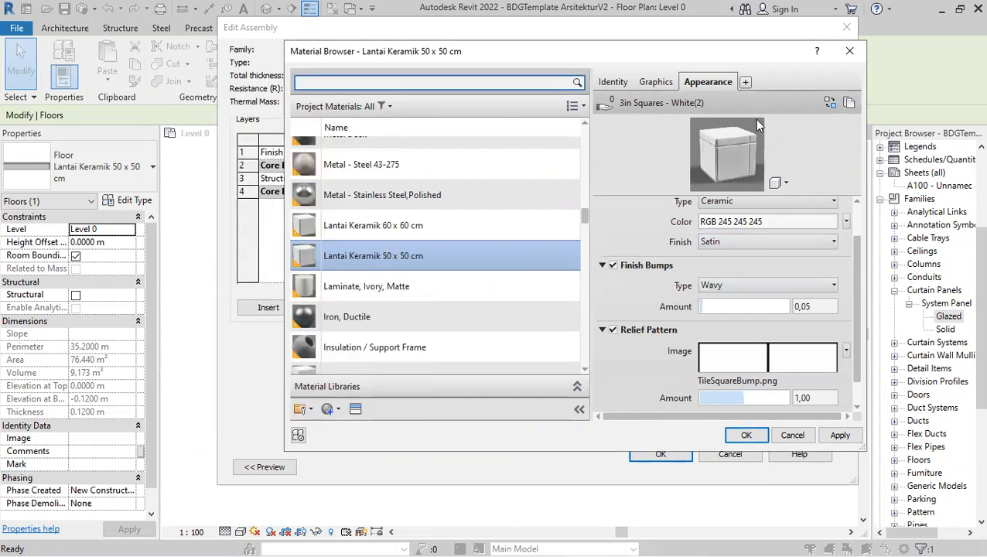
Duplicate the Rectangular 500x500mm model pattern of the material's surface foreground under the name Rectangular 400x400mm
left_click(655, 82)
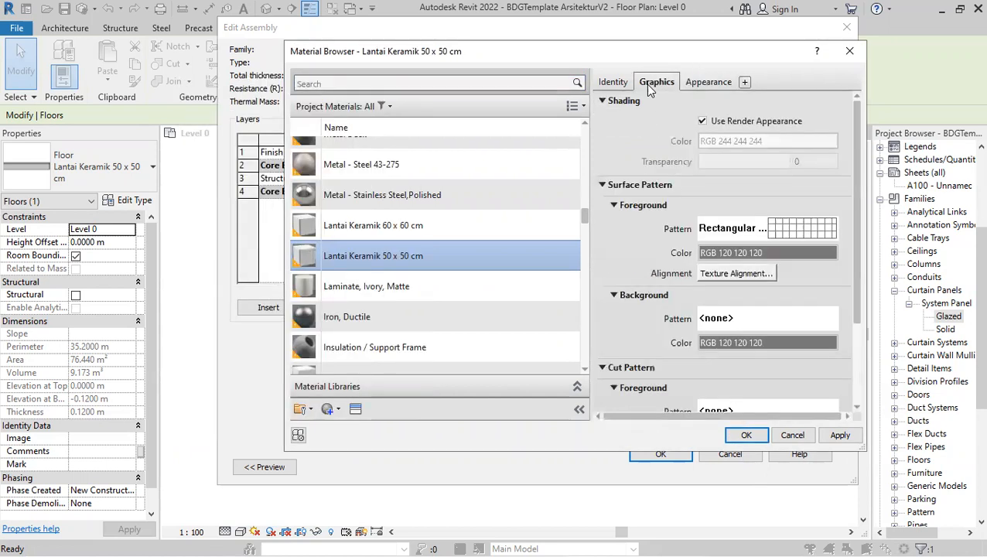
left_click(780, 229)
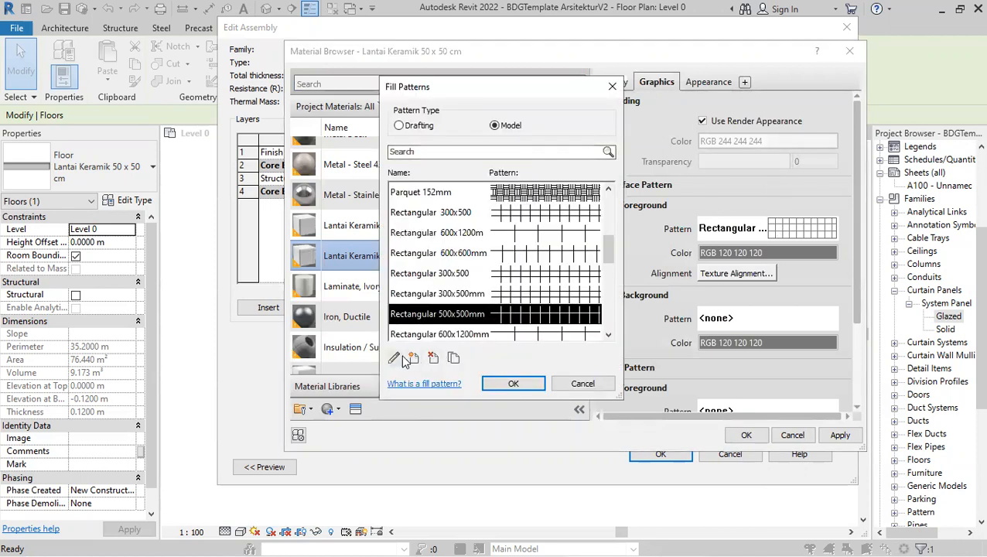
left_click(453, 358)
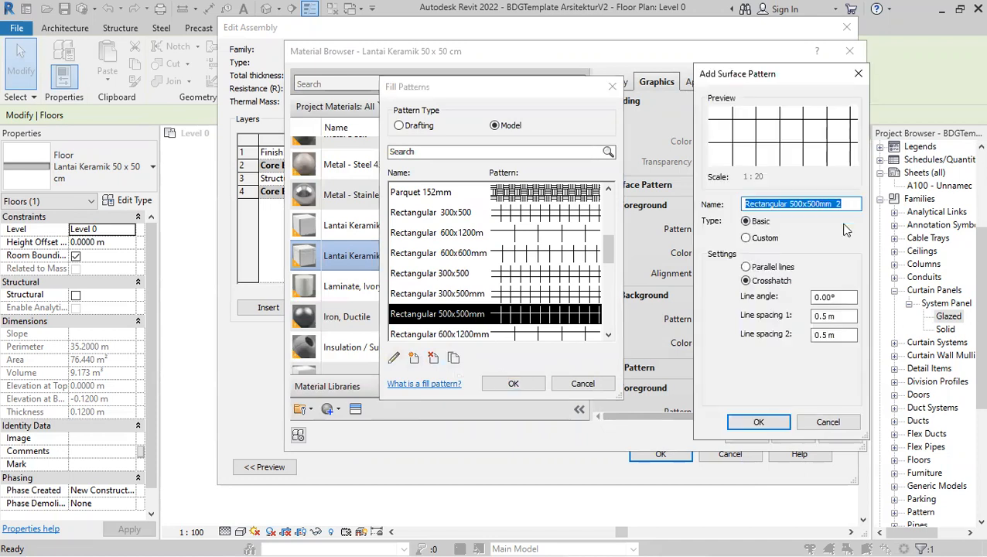
left_click(800, 204)
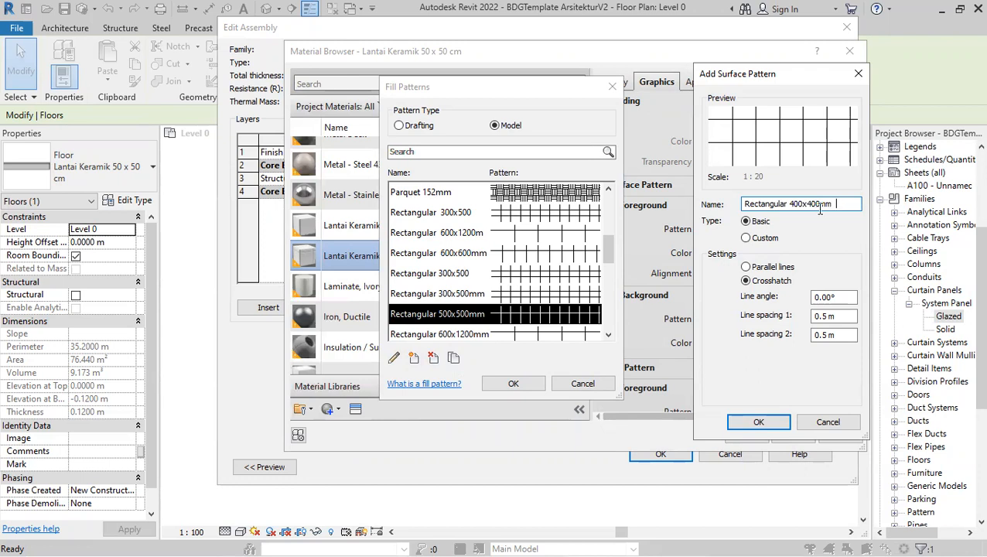
Set both line spacings of the Rectangular 400x400mm pattern to 0.4 m and apply it to the tile material
left_click_drag(850, 316, 825, 323)
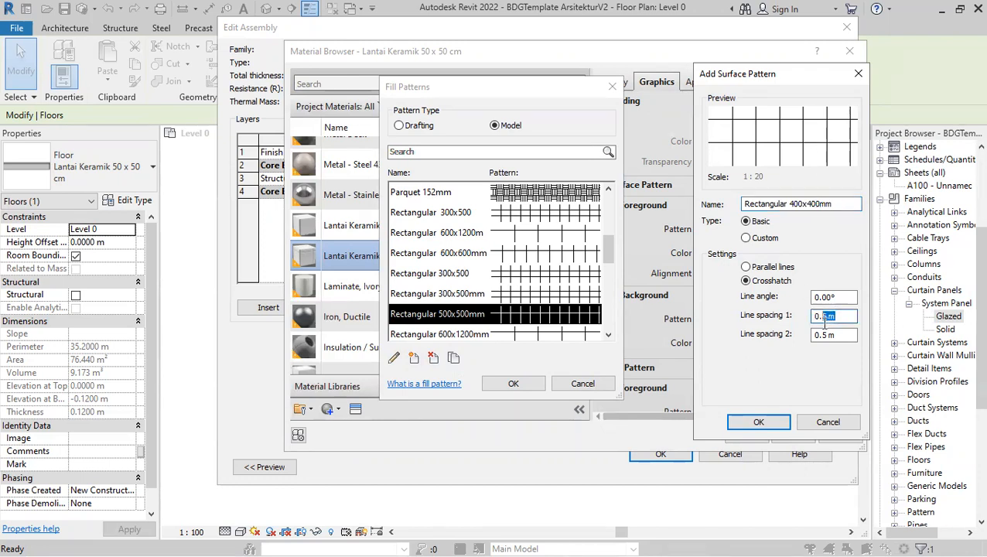
type("4")
key("Tab")
type("0.4")
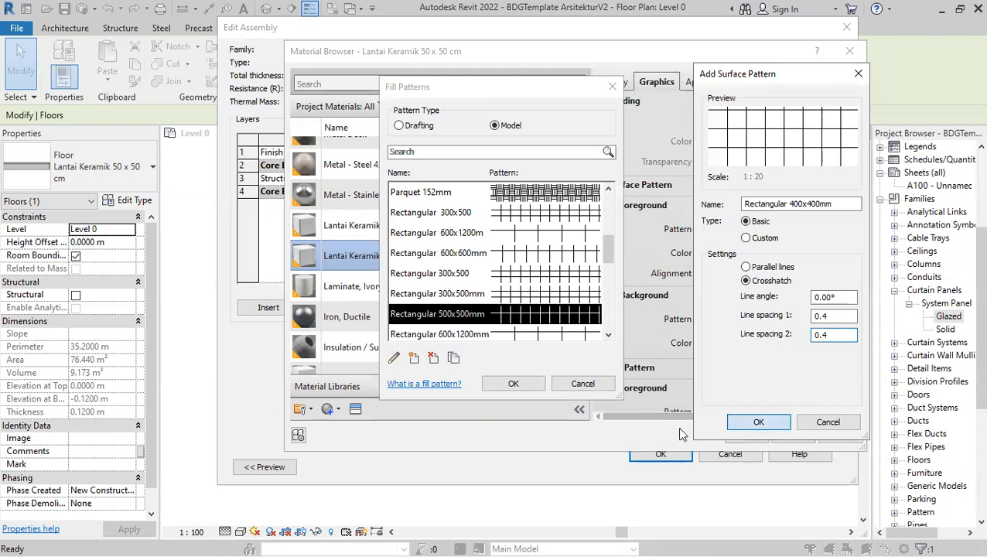
left_click(514, 384)
left_click(745, 437)
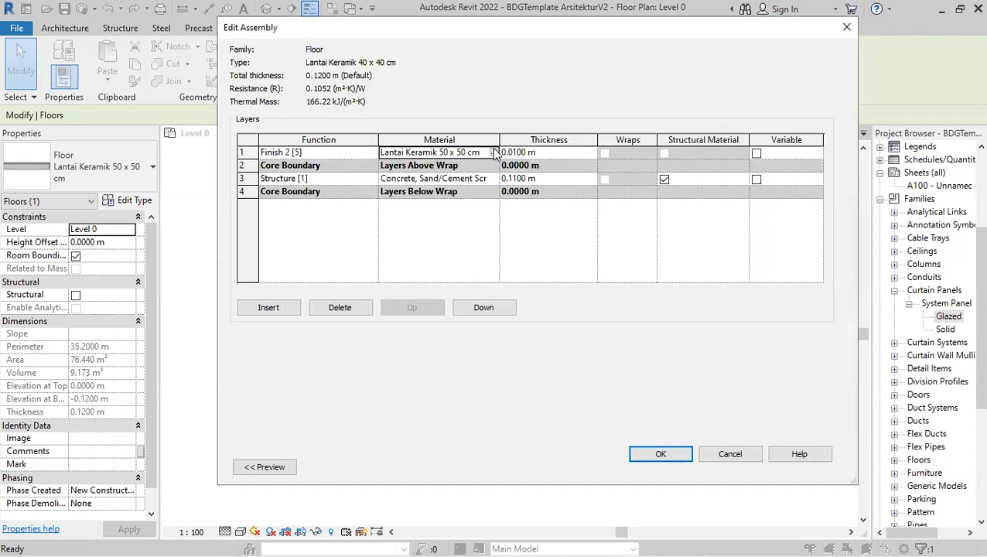
Duplicate the Lantai Keramik 50 x 50 cm material used by the Finish 2 [5] layer
left_click(493, 152)
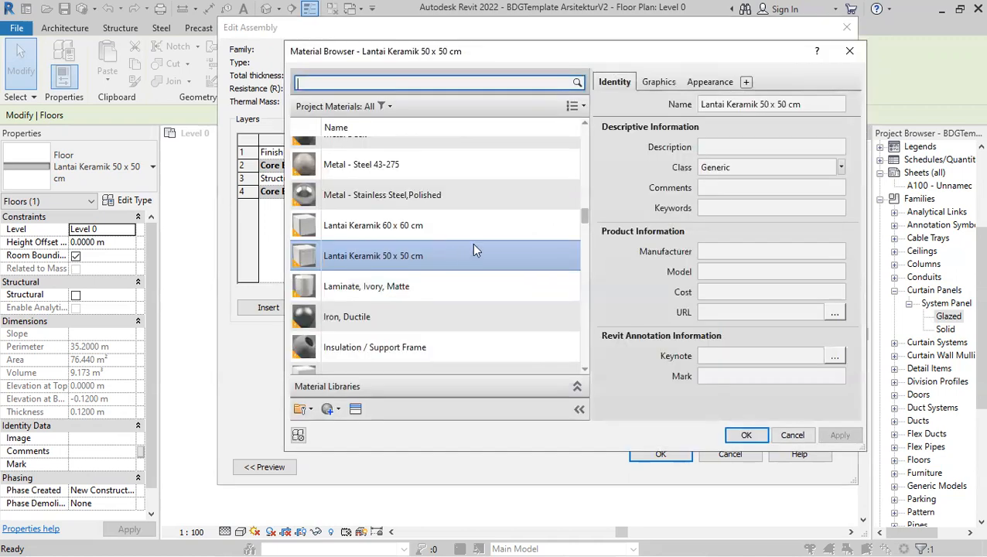
right_click(416, 259)
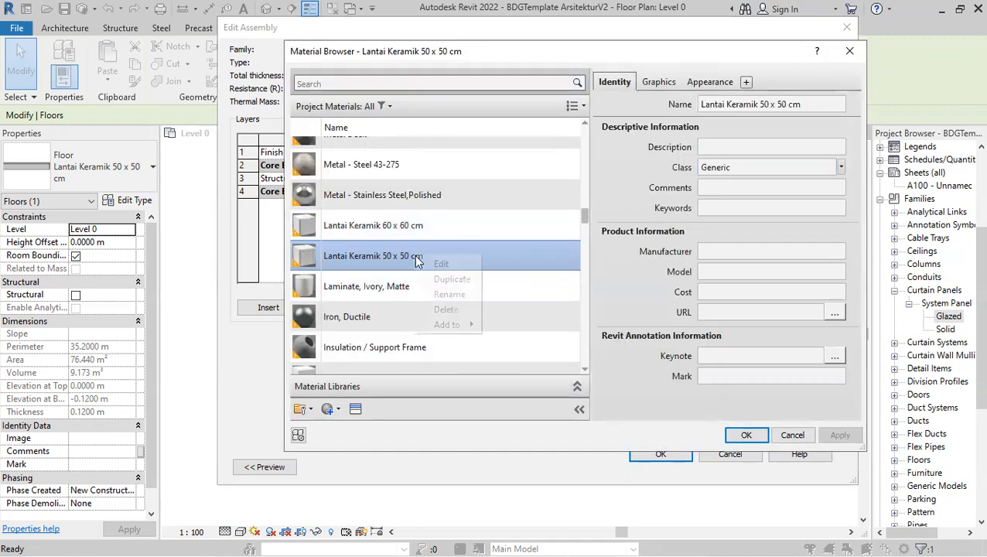
left_click(452, 280)
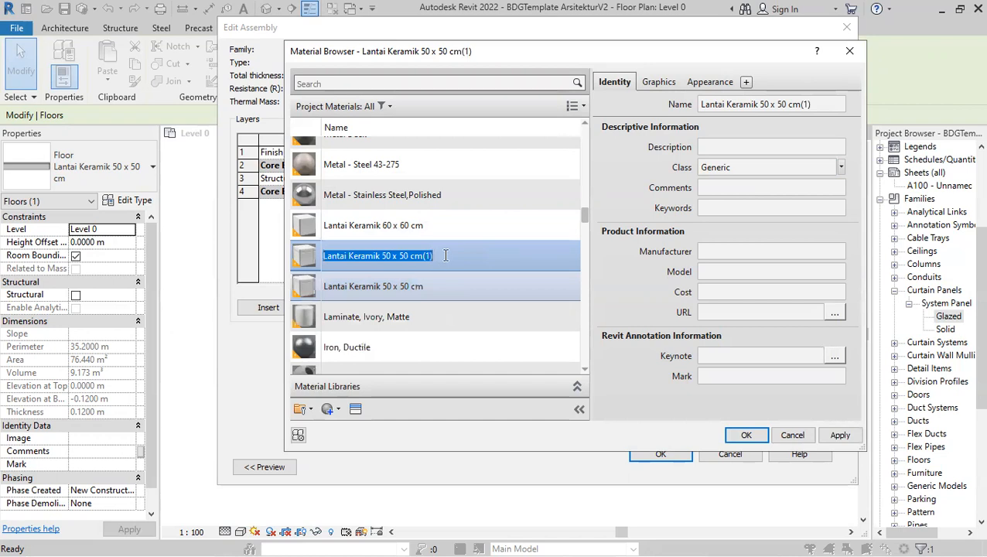
Check the original tile material's relief pattern texture and rename that material as Lantai Keramik 40 x 40 cm
left_click(424, 284)
left_click(707, 82)
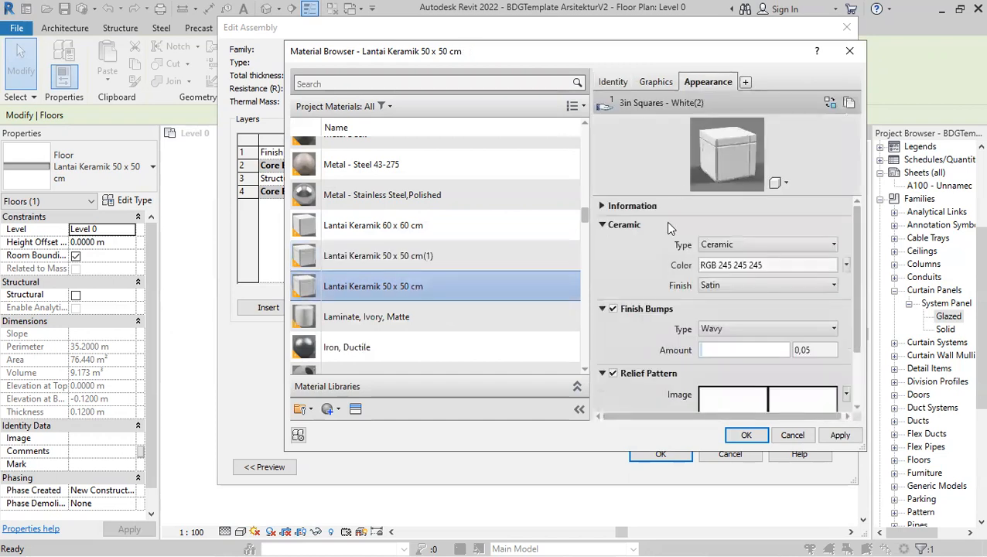
scroll(666, 222, "down", 2)
left_click(732, 329)
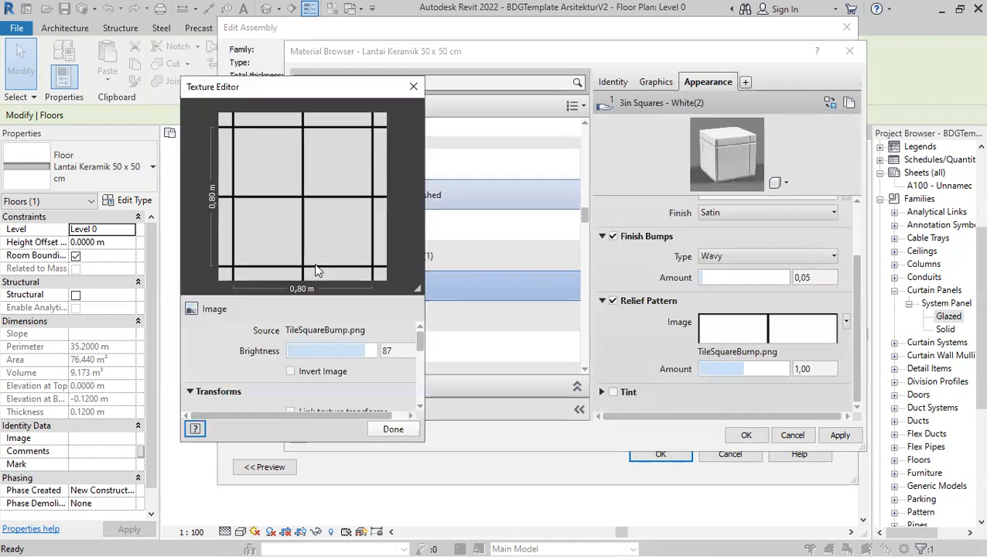
left_click(410, 89)
right_click(393, 303)
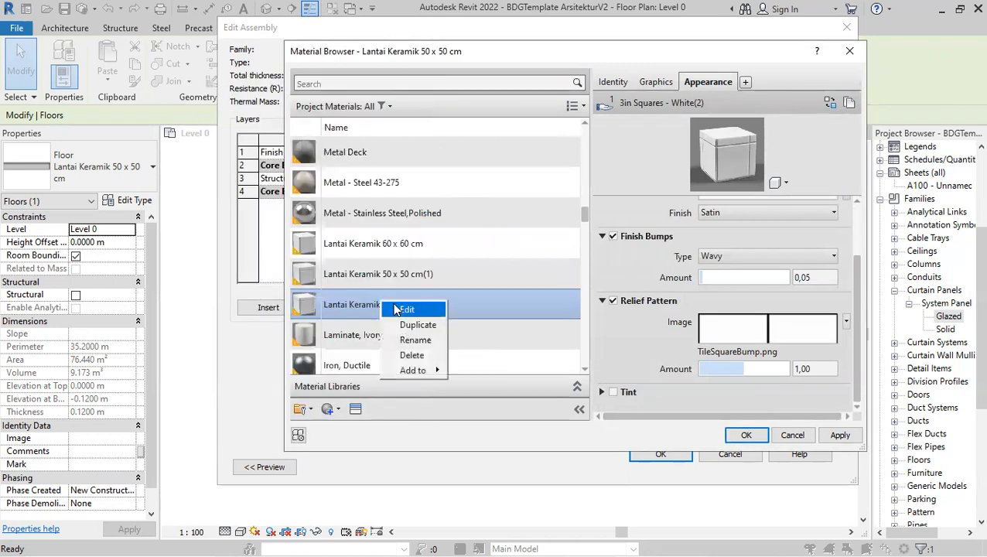
left_click(415, 340)
left_click(382, 305)
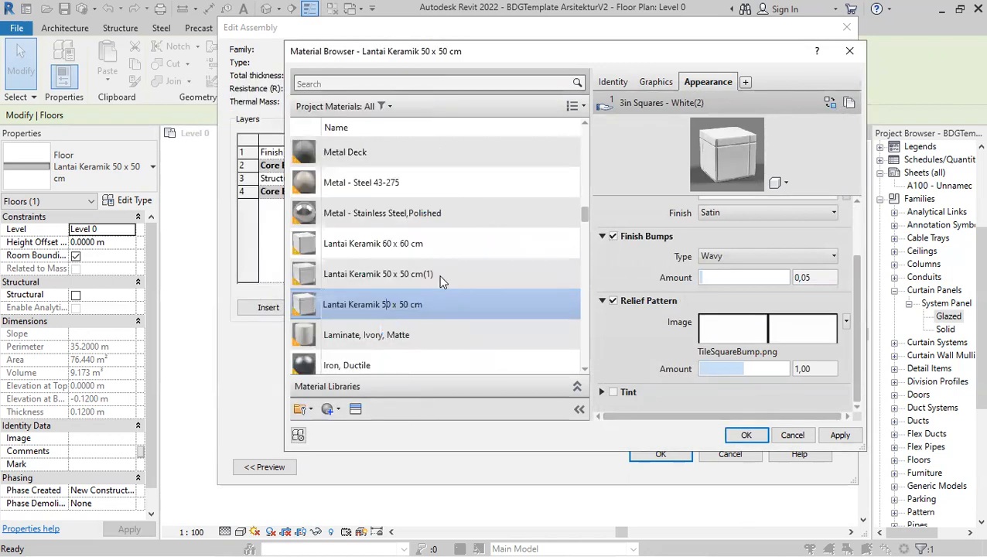
key("BackSpace")
type("4")
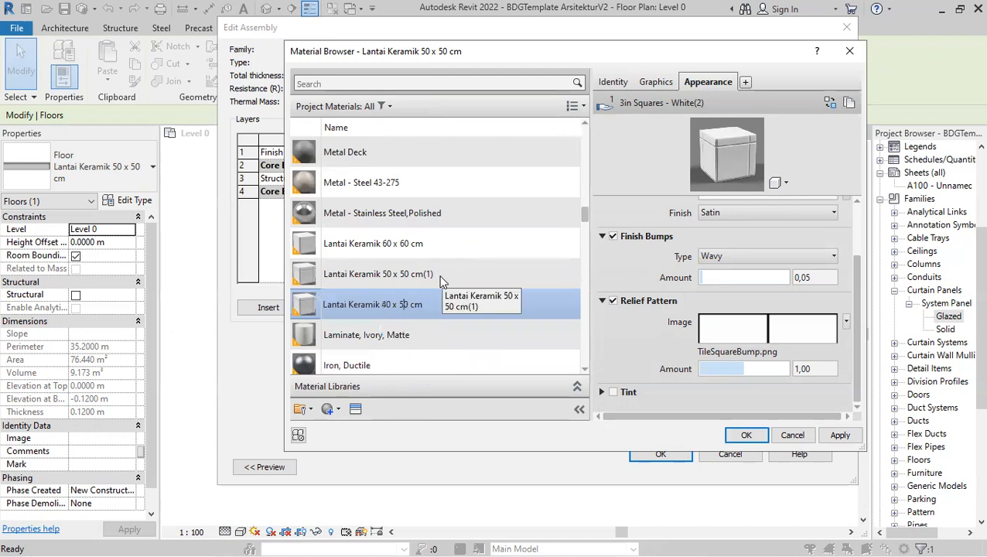
key("Return")
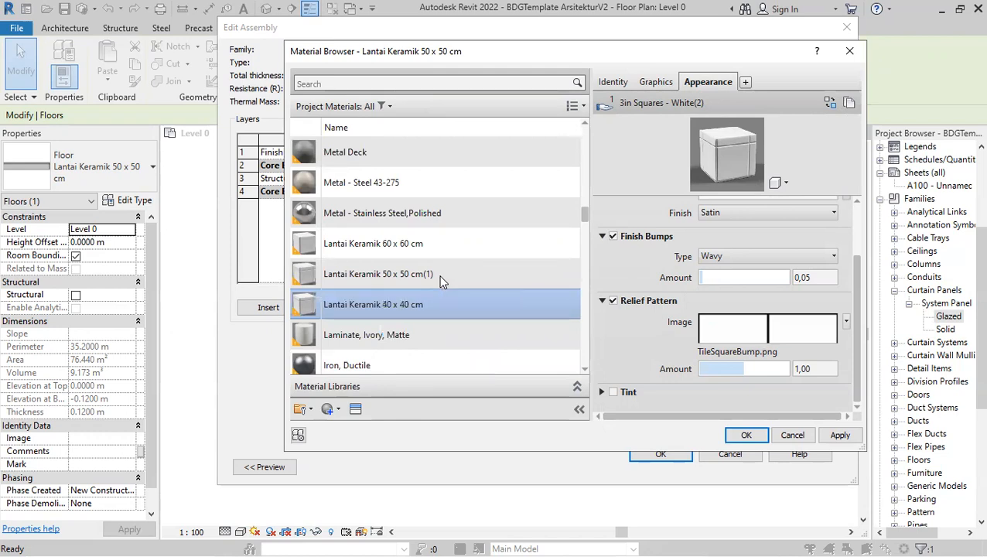
Rename the duplicated tile material as Lantai Keramik 50 x 50 cm
left_click(441, 281)
right_click(441, 280)
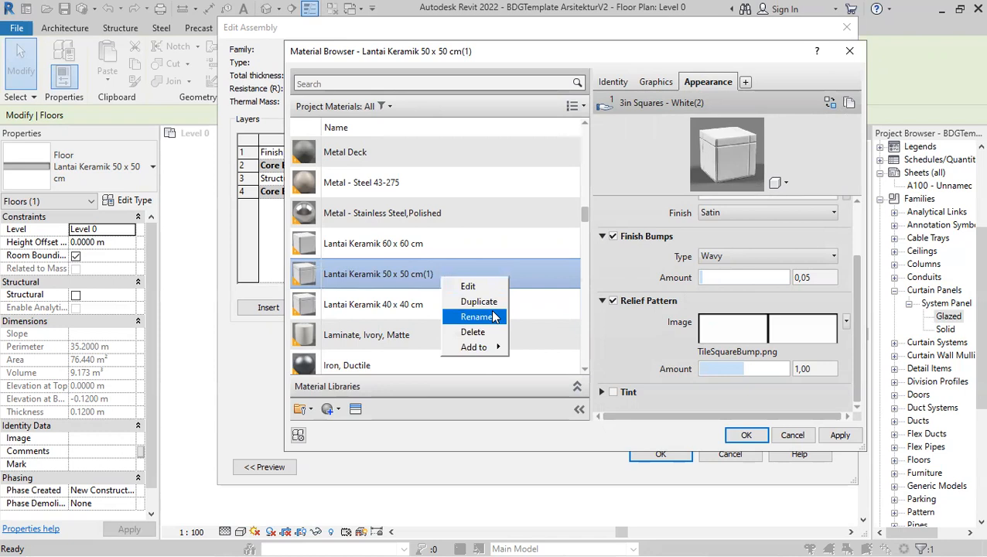
left_click(493, 313)
key("BackSpace")
key("BackSpace")
key("BackSpace")
key("Left")
key("Left")
key("Left")
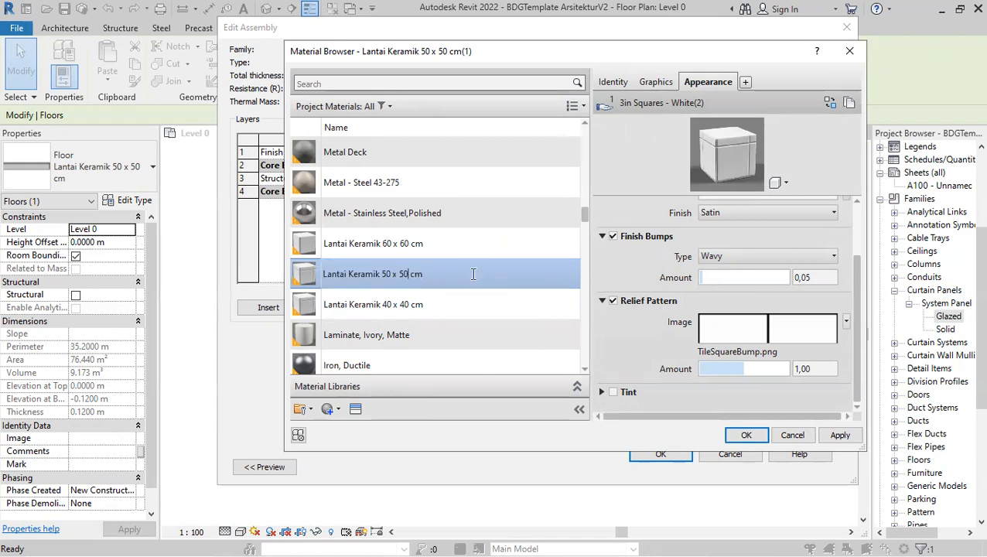
left_click(560, 278)
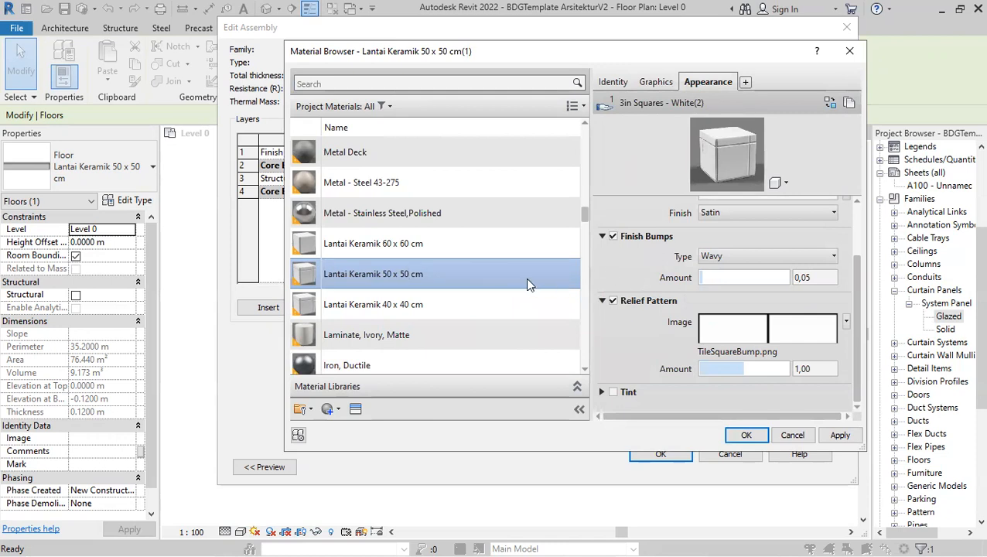
Set the sample size of the Lantai Keramik 50 x 50 cm material's relief pattern texture to 1 m in width and height
left_click(738, 331)
scroll(242, 346, "down", 5)
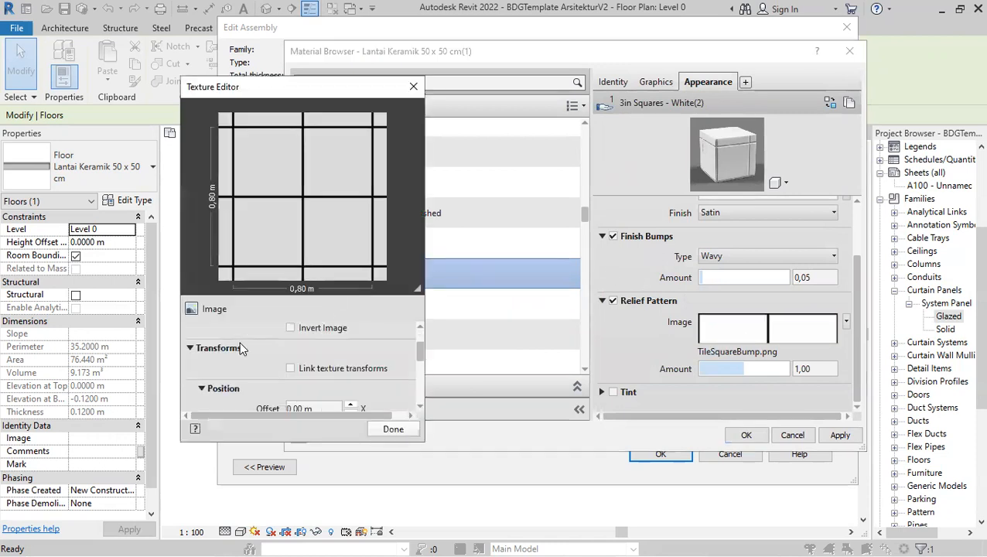
scroll(260, 373, "up", 2)
scroll(232, 362, "down", 3)
scroll(267, 365, "down", 2)
scroll(209, 361, "up", 2)
left_click(288, 360)
left_click_drag(318, 357, 288, 360)
left_click(288, 361)
type("1")
key("Tab")
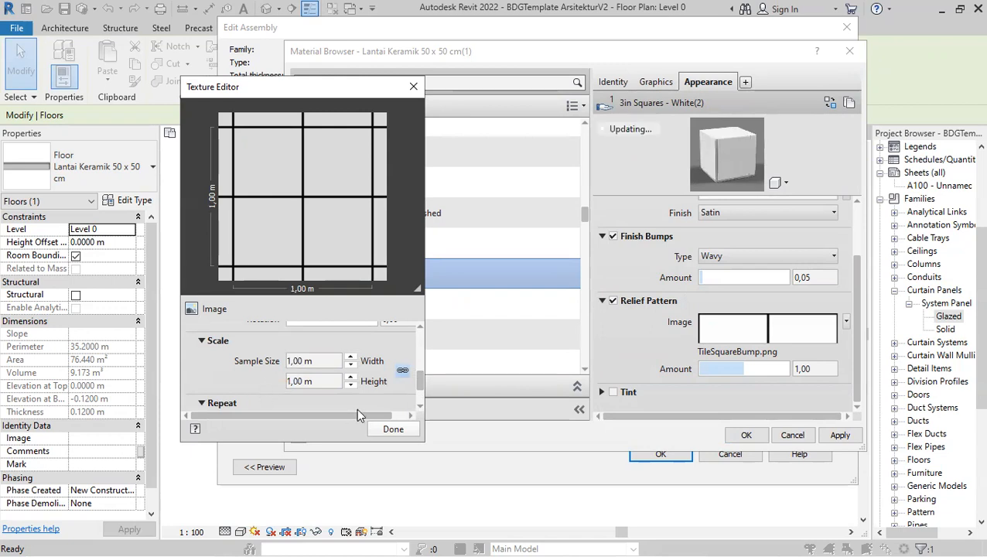
left_click(393, 428)
Set the Lantai Keramik 50 x 50 cm material's foreground surface pattern to Rectangular 500x500mm and accept the floor type changes
left_click(665, 85)
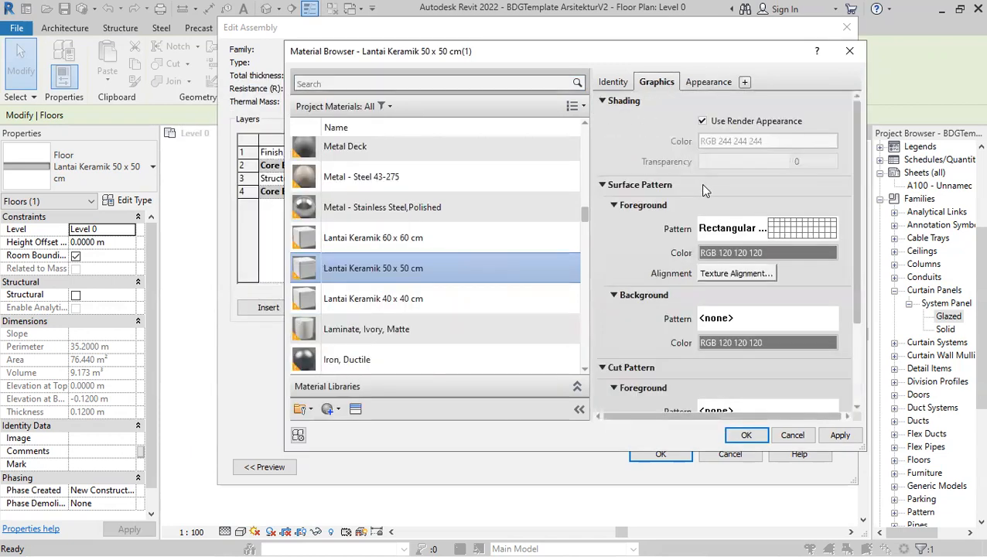
left_click(740, 230)
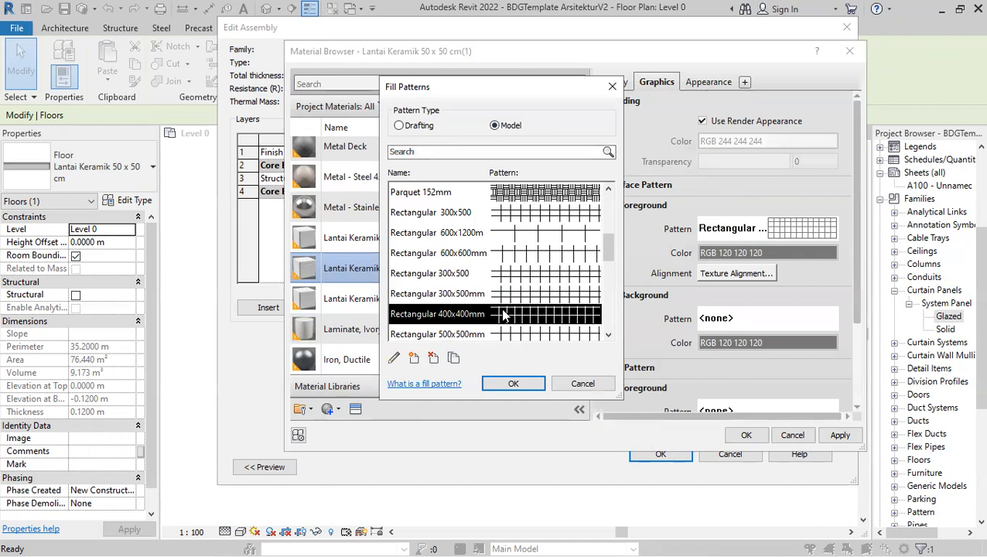
scroll(459, 277, "down", 1)
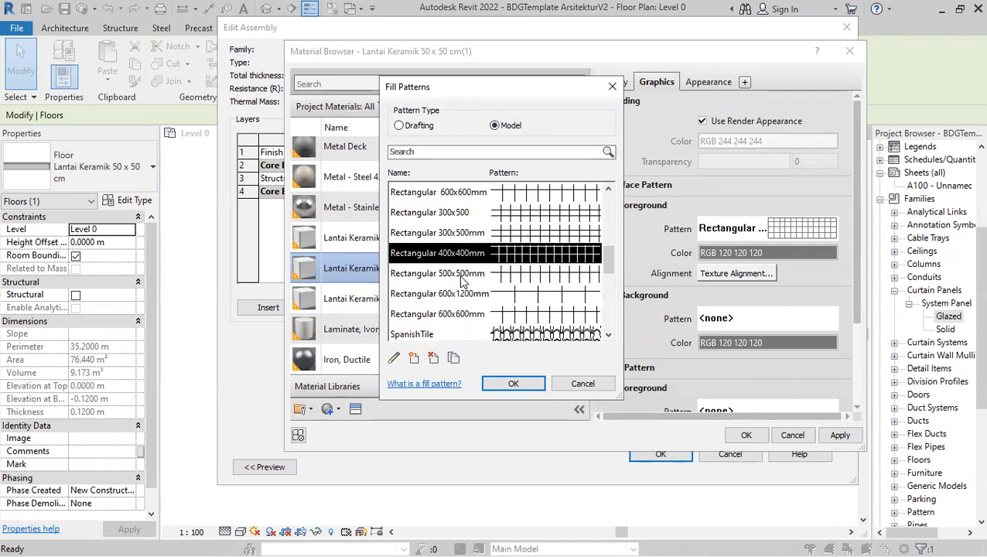
left_click(458, 275)
left_click(513, 384)
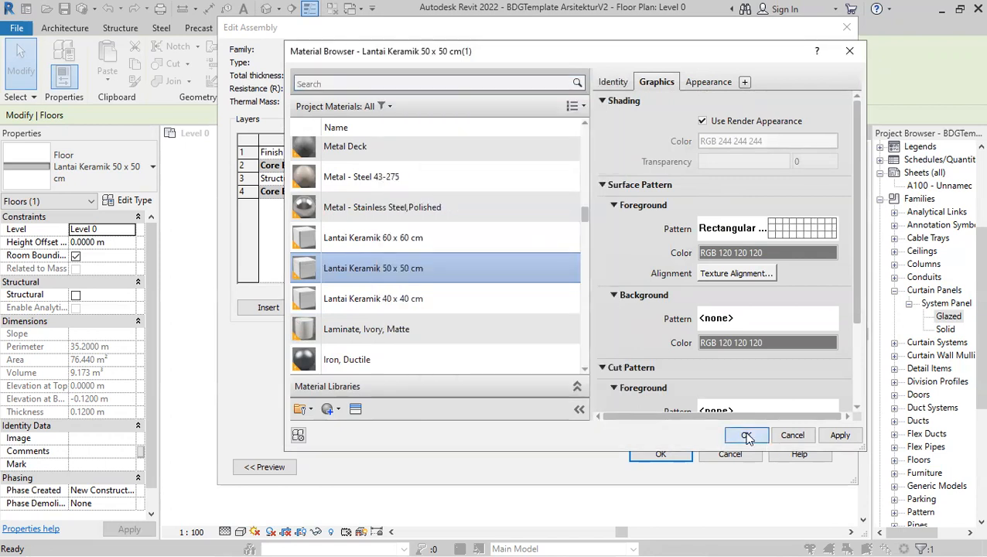
left_click(671, 460)
left_click(685, 471)
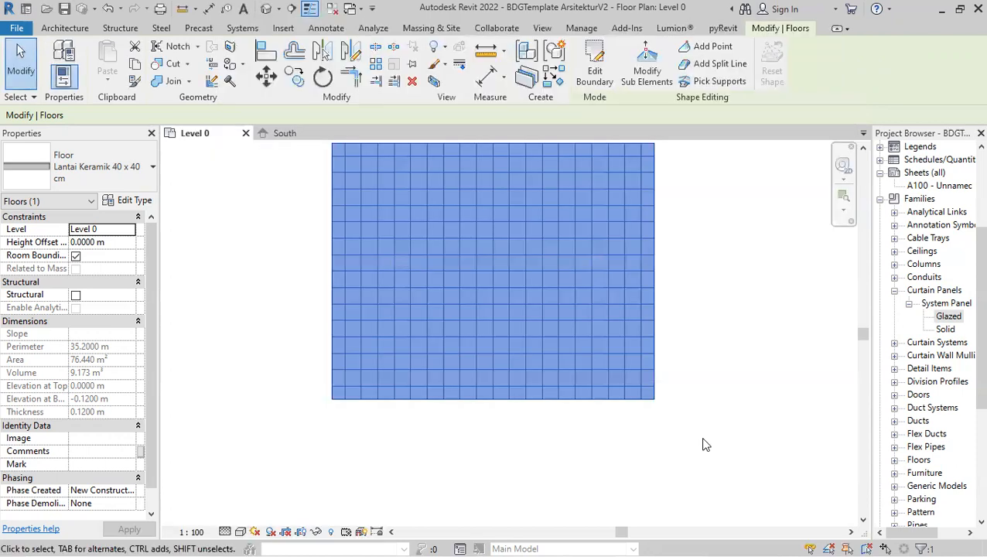
left_click(675, 399)
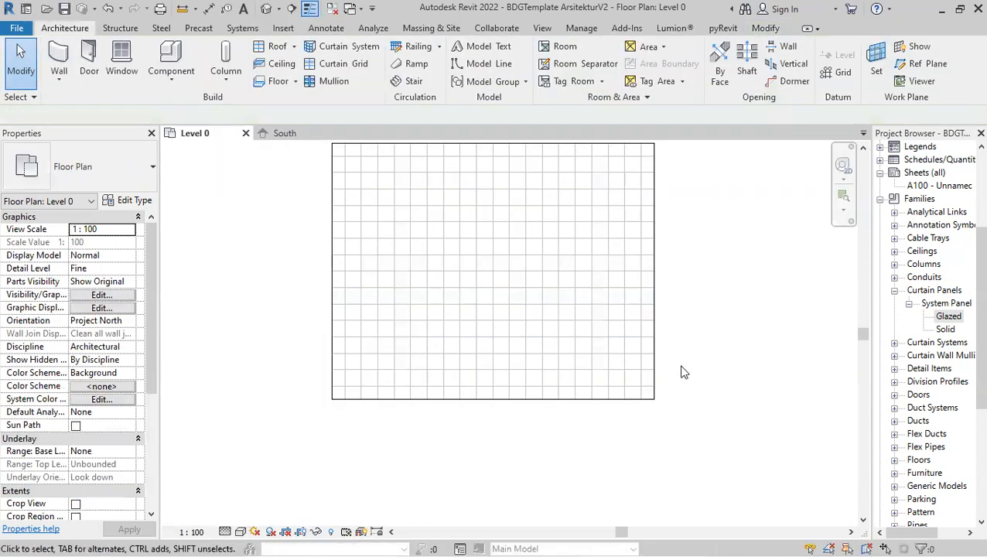
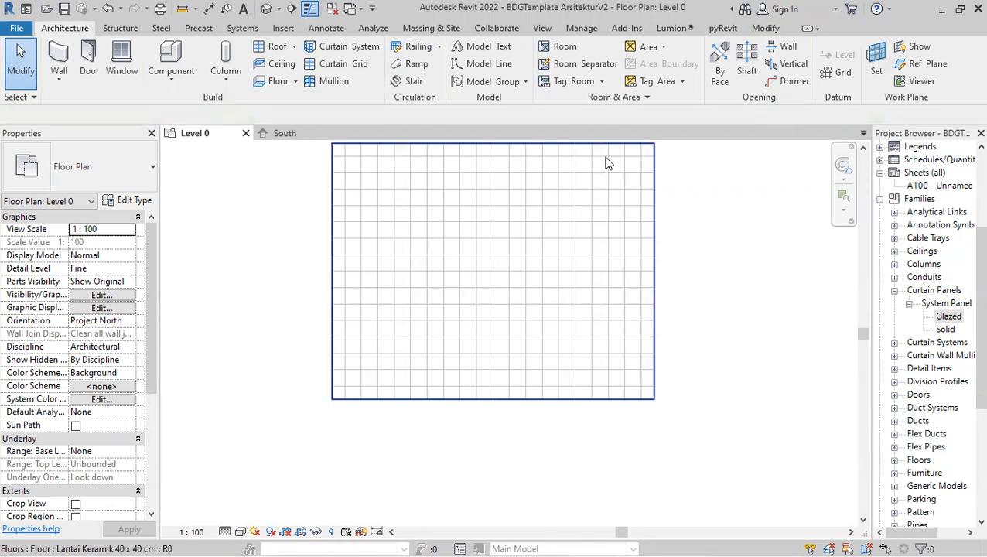
Duplicate the selected floor's Lantai Keramik 40 x 40 cm type as Lantai Carport
left_click(533, 163)
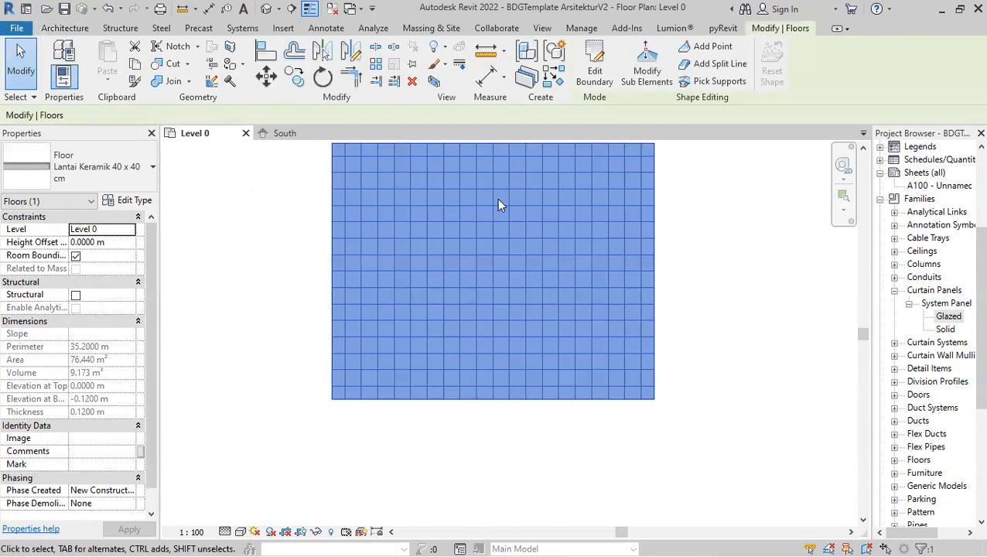
left_click(146, 203)
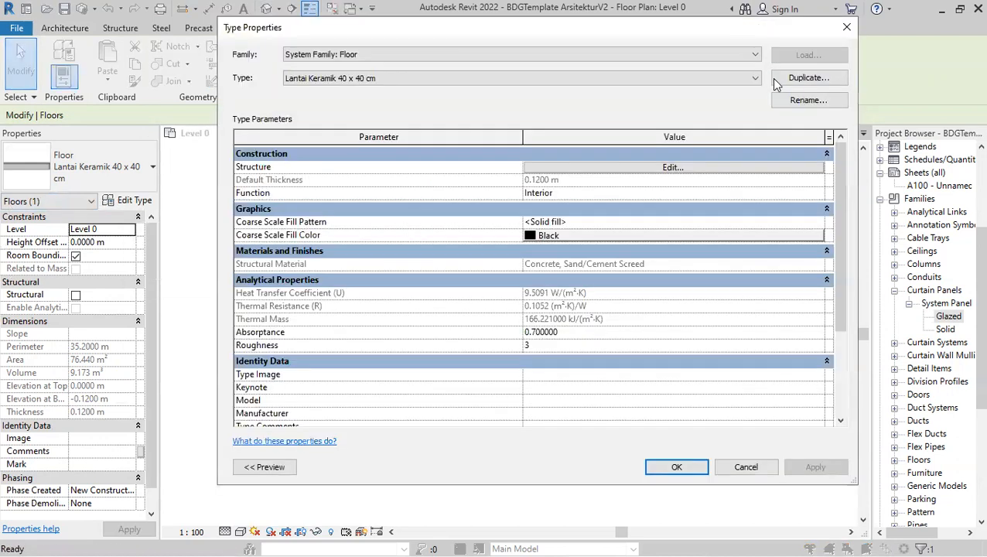
left_click(798, 81)
type("Lantai Carpoty")
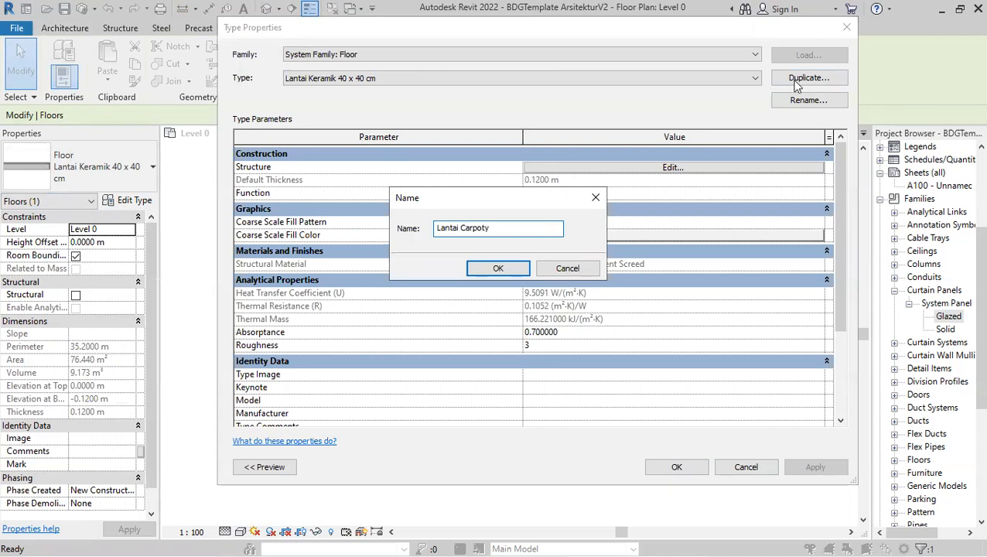
key("BackSpace")
type("rt")
left_click(498, 269)
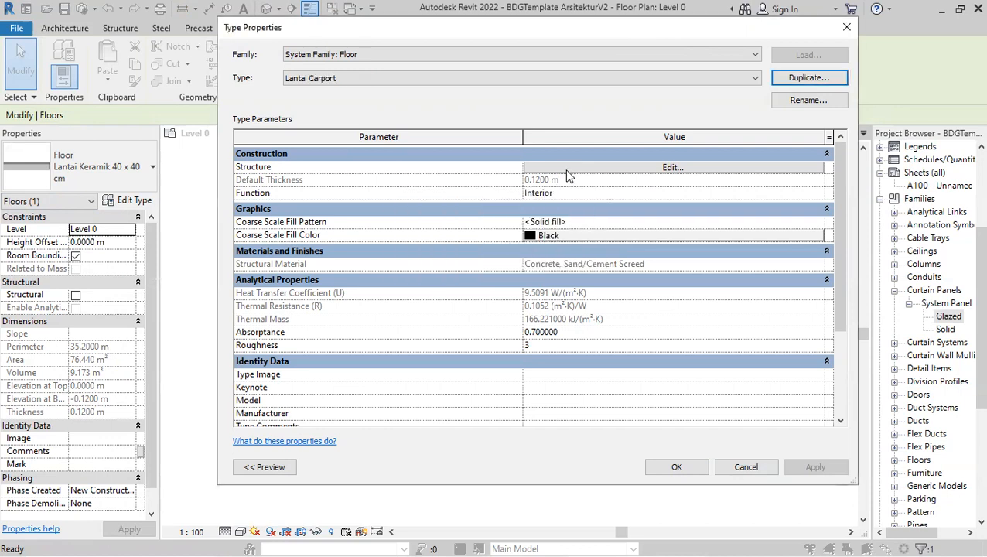
Delete the Finish 2 [5] layer from the Lantai Carport structure and set the Structure [1] layer's thickness to 0.12 m
left_click(566, 170)
left_click(251, 152)
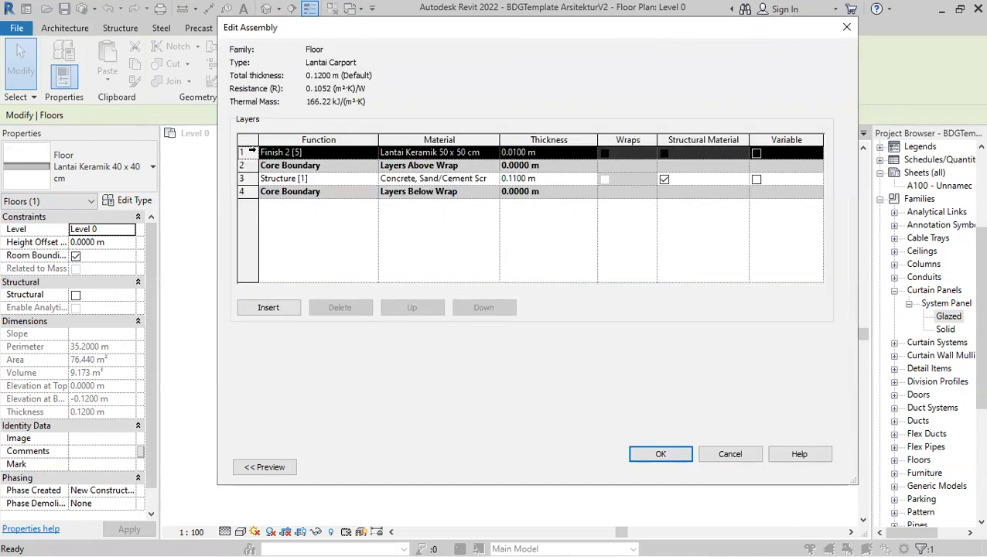
left_click(342, 311)
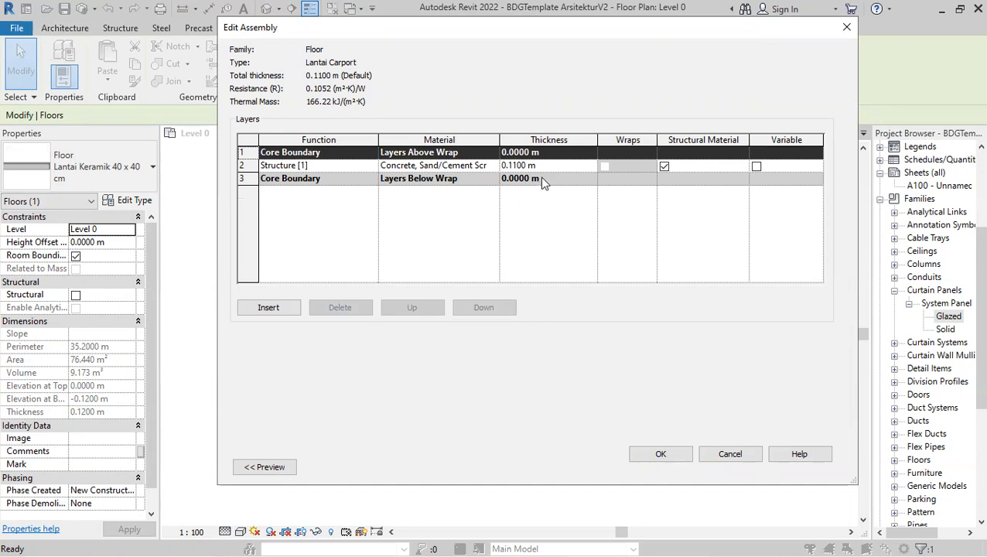
left_click(560, 168)
left_click_drag(558, 164, 510, 178)
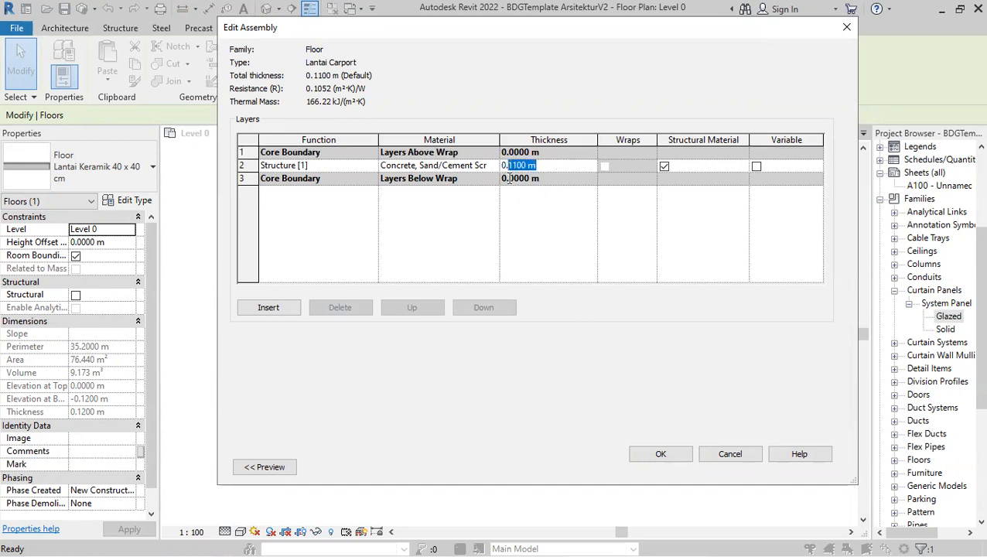
type("12")
key("Return")
Assign the Concrete, Precast material to the Lantai Carport Structure [1] layer and apply the type to the floor
left_click(485, 165)
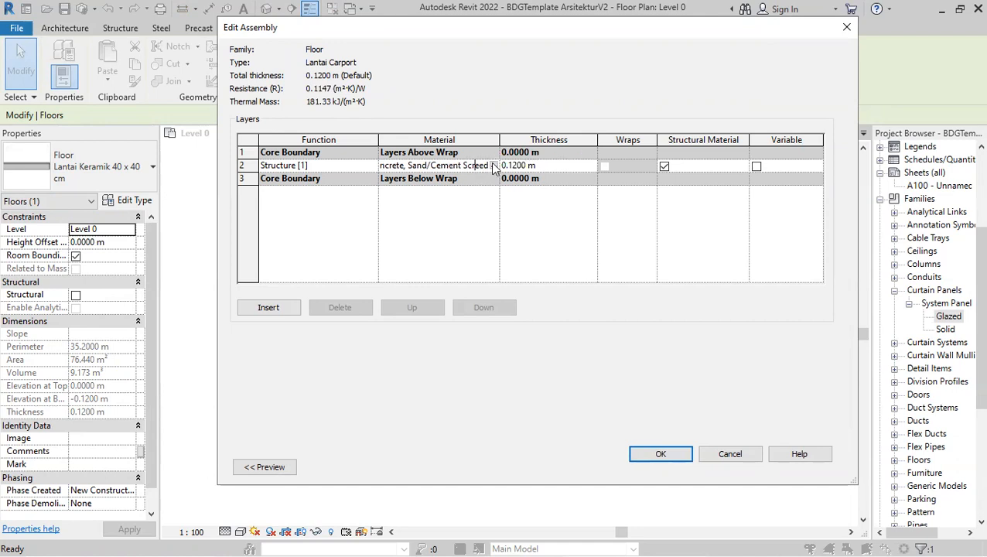
left_click(494, 165)
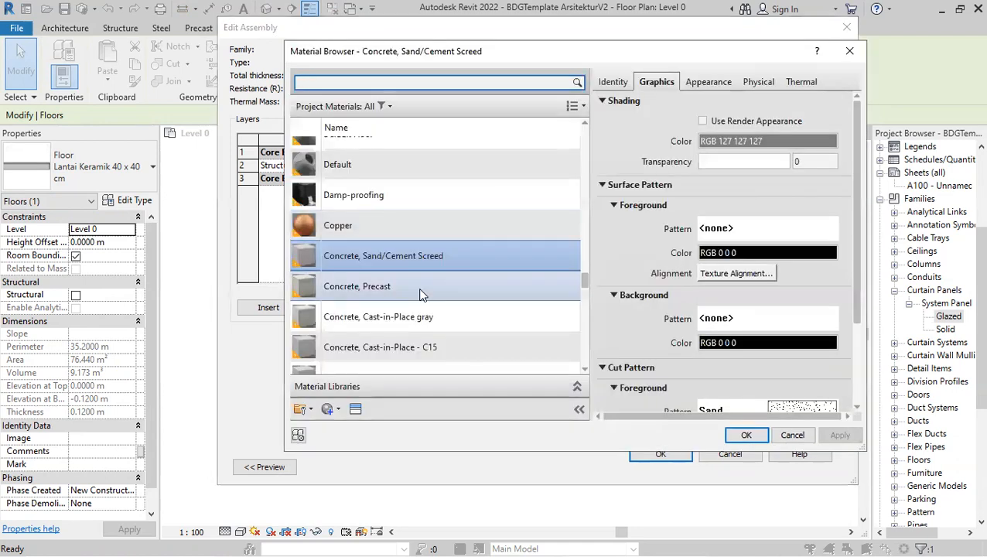
left_click(421, 293)
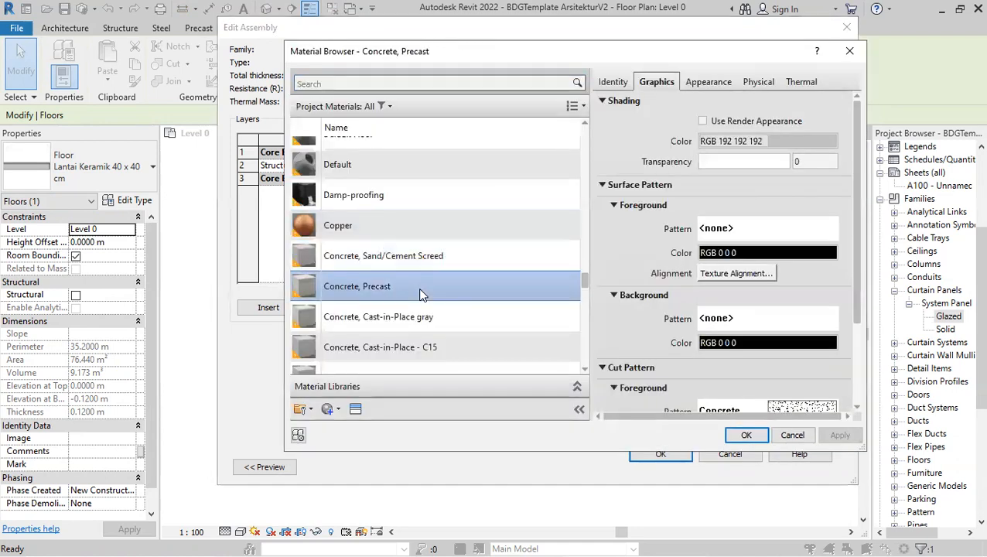
left_click(708, 81)
scroll(332, 294, "down", 1)
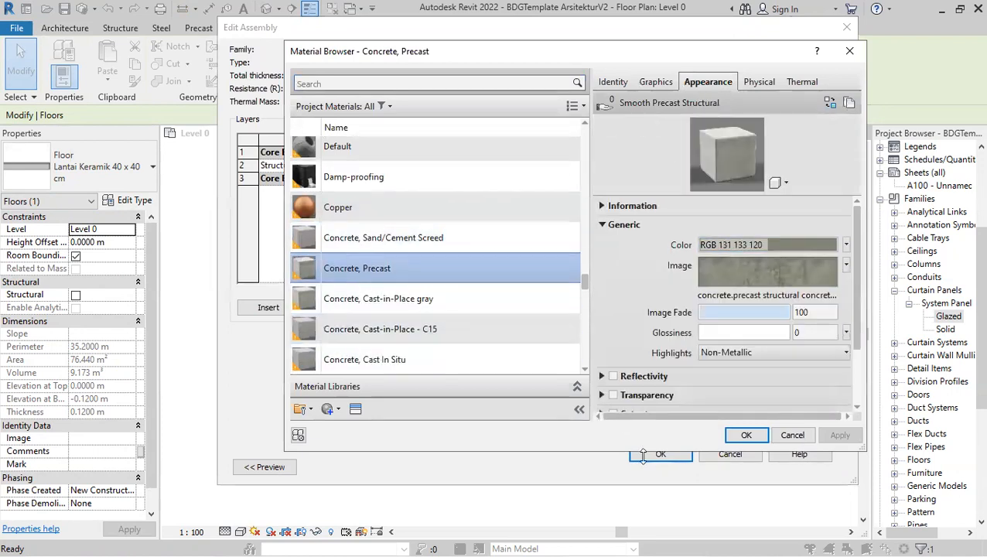
left_click(747, 435)
left_click(661, 455)
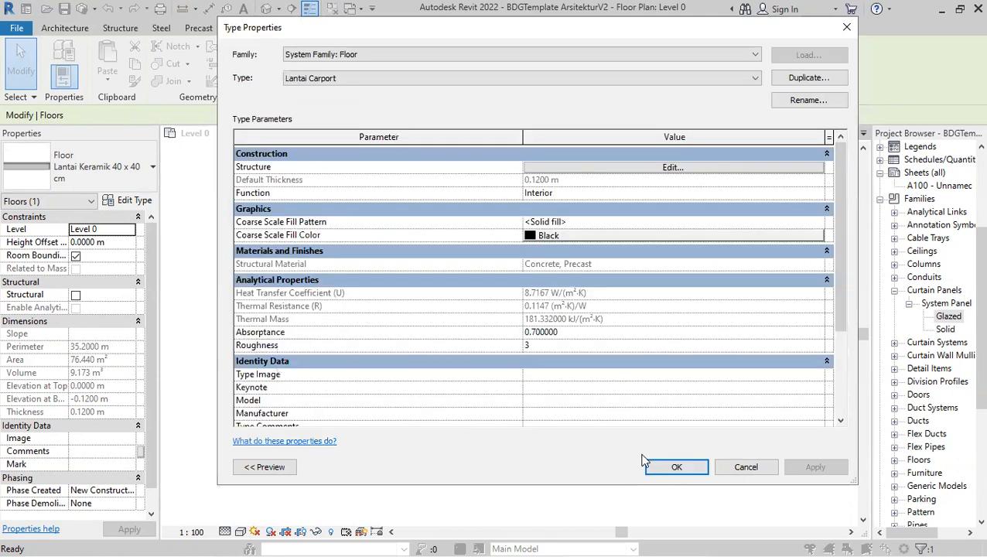
left_click(675, 467)
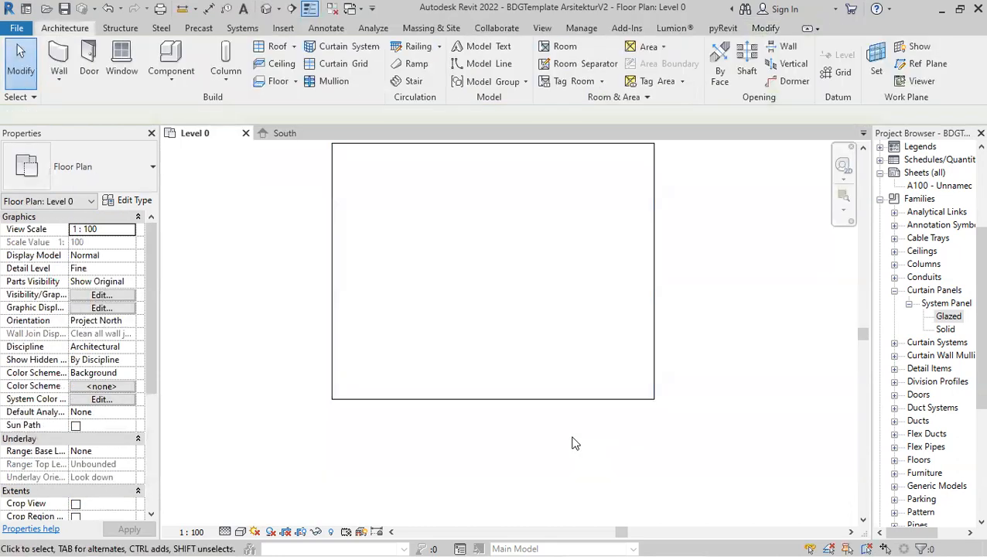
Switch the Level 0 floor plan to the Realistic visual style and inspect the floor's concrete texture
scroll(282, 487, "down", 3)
scroll(287, 375, "up", 2)
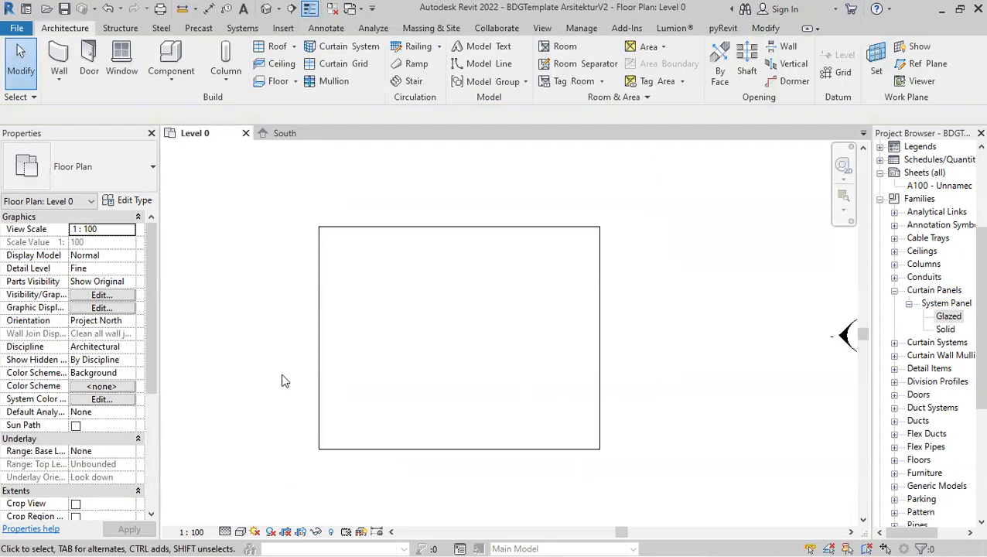
left_click(240, 532)
left_click(260, 516)
scroll(370, 408, "up", 7)
scroll(370, 421, "down", 5)
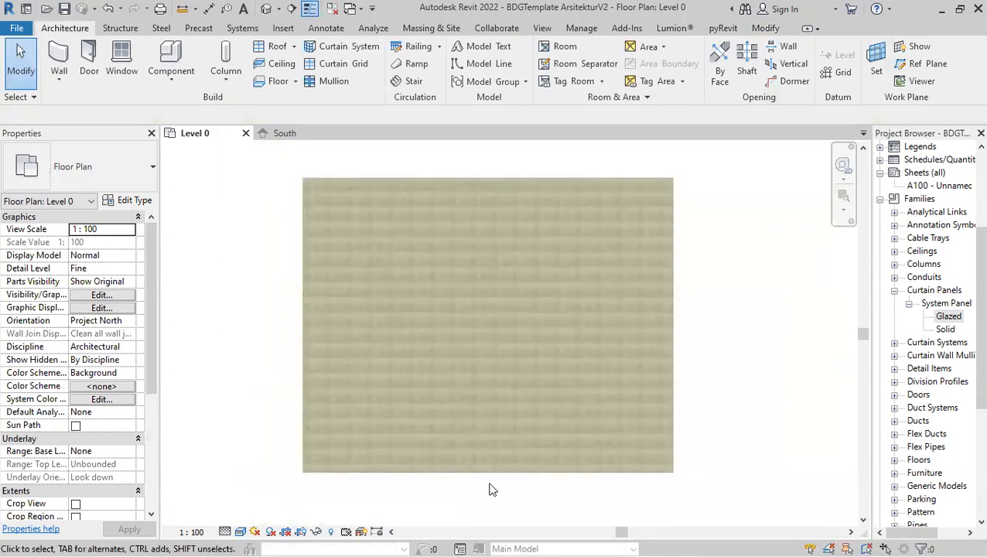
Duplicate the floor's Lantai Carport type as Lantai Asphlat
left_click(472, 475)
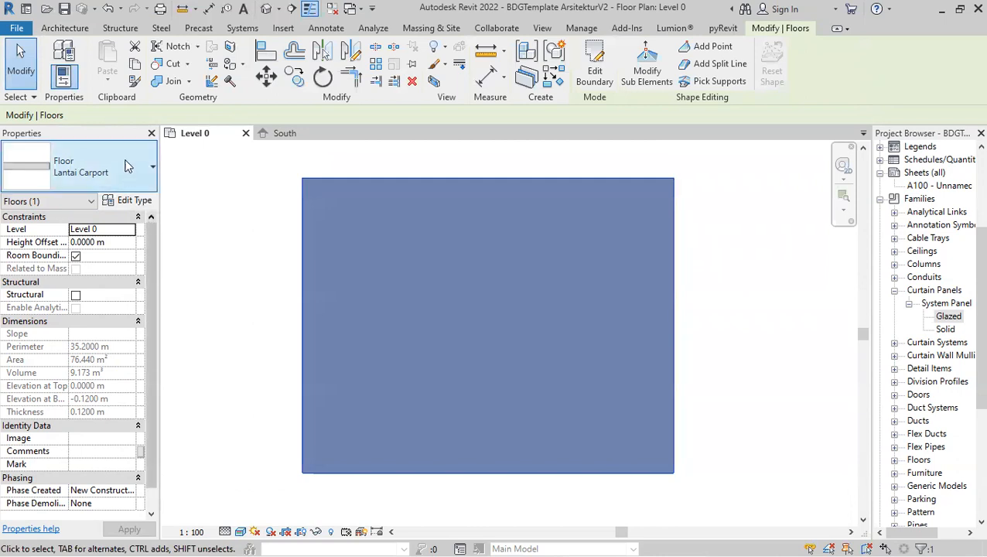
left_click(125, 201)
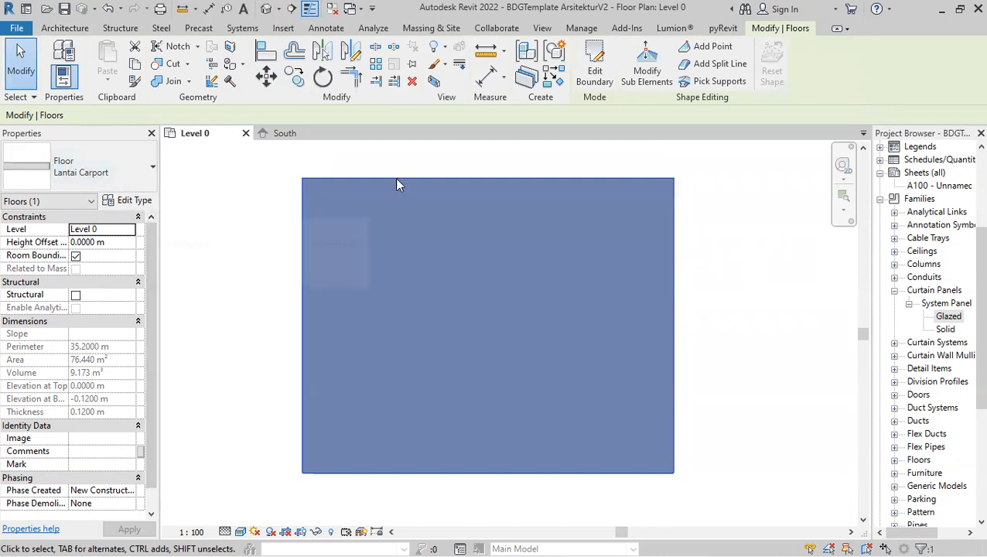
left_click(811, 77)
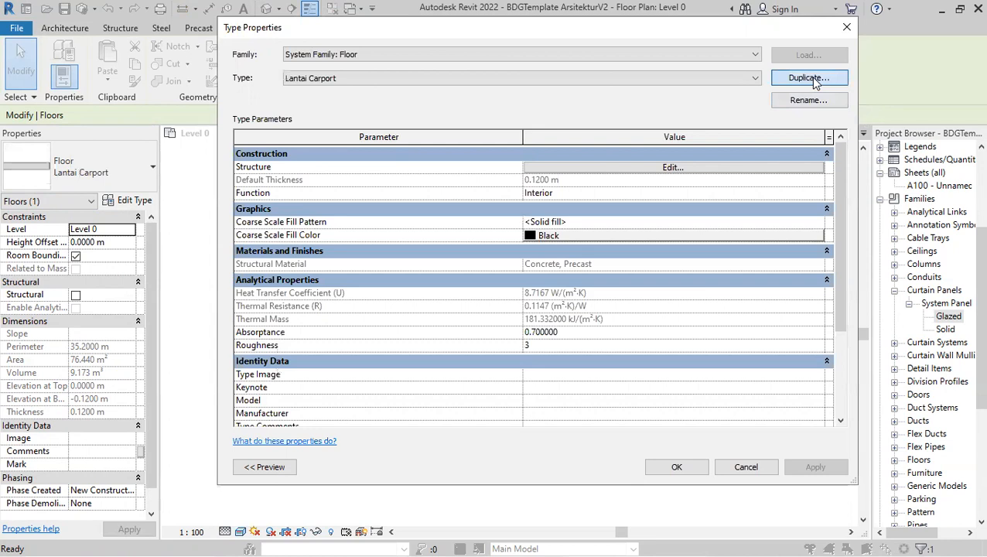
key("Right")
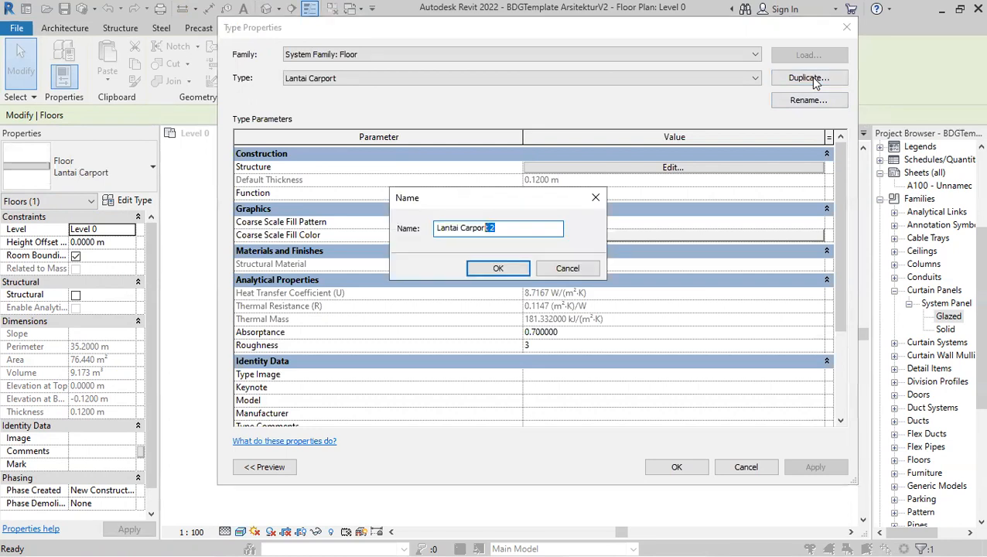
type("Asphl")
key("Return")
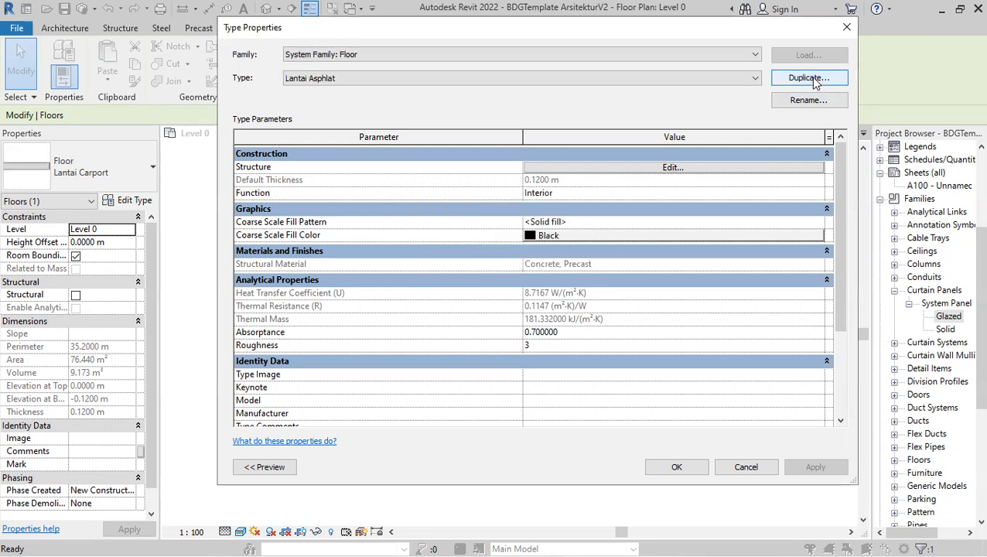
Search the materials for "asp" and assign Asphalt, Bitumen to the Lantai Asphlat type's Structure [1] layer
left_click(691, 167)
left_click(481, 169)
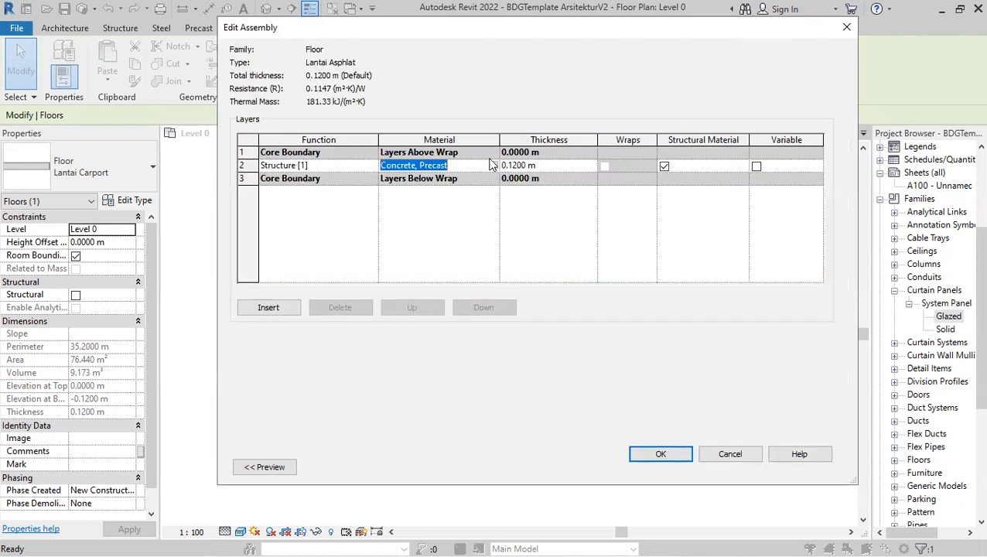
left_click(494, 166)
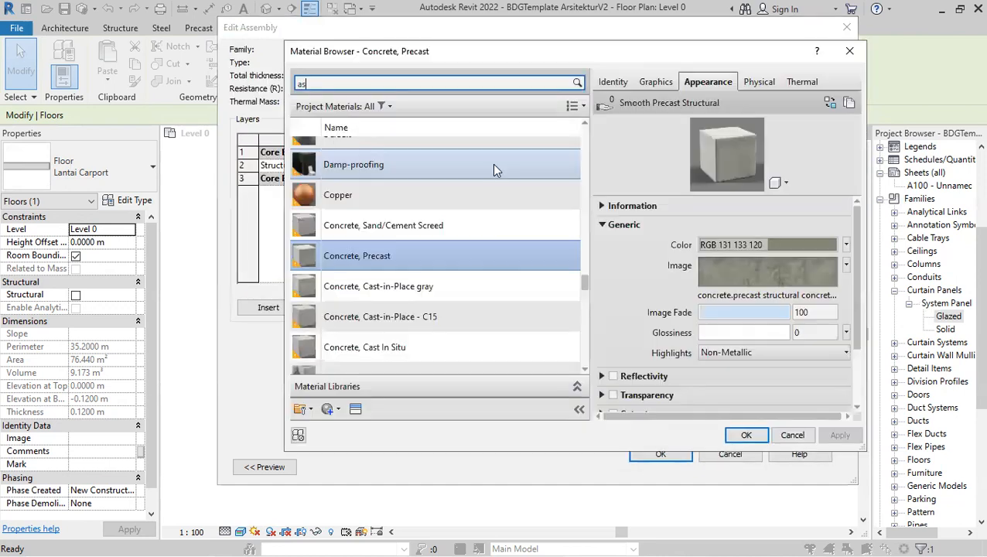
type("asp")
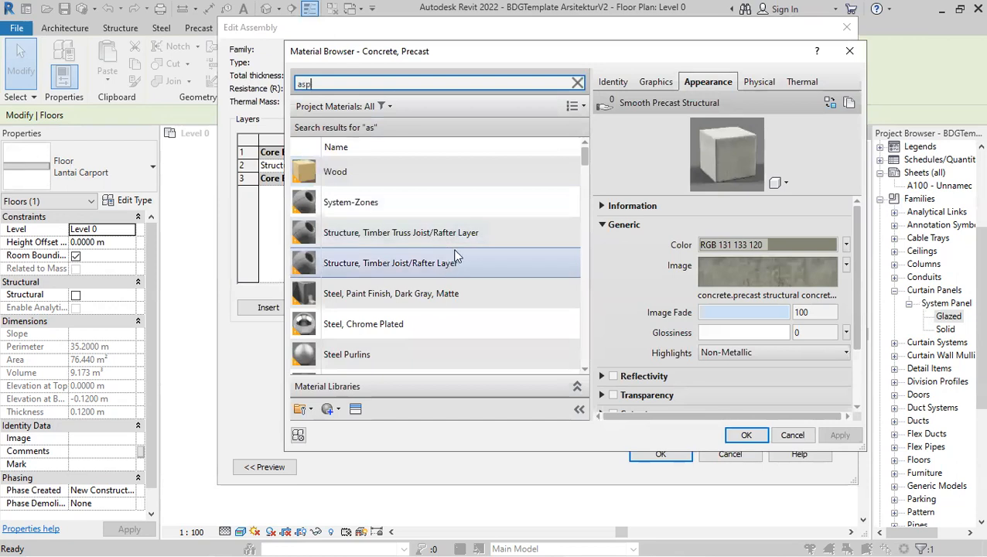
left_click(425, 237)
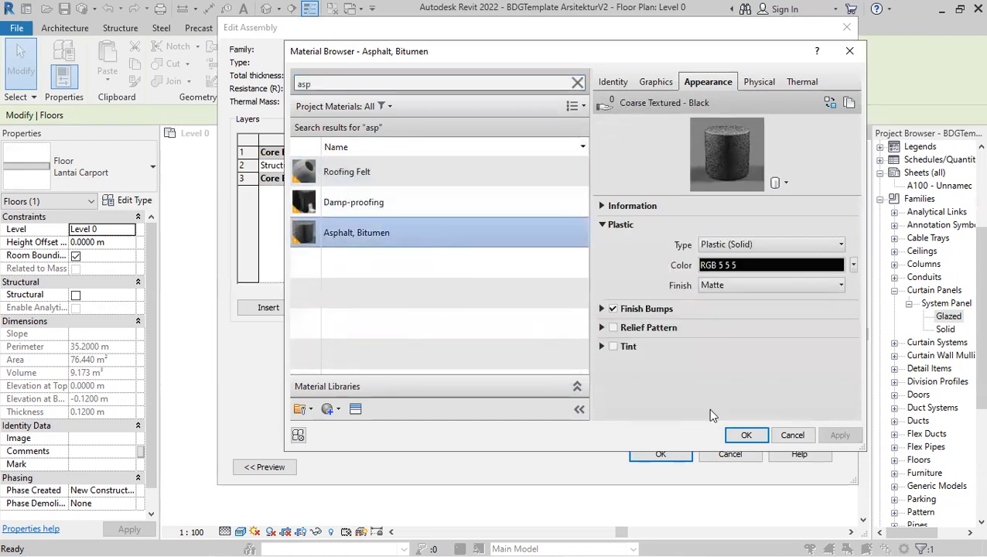
left_click(747, 435)
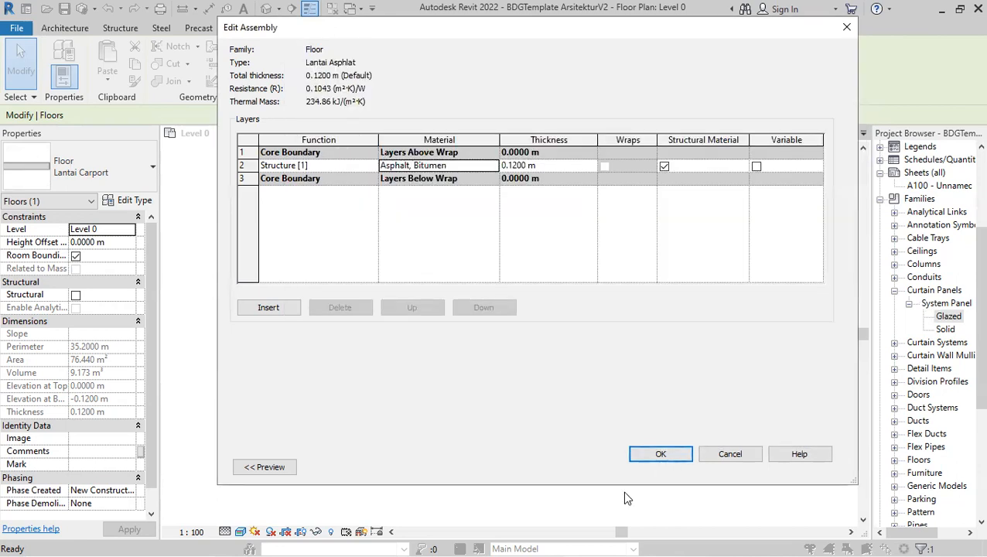
Confirm the Lantai Asphlat layer structure with its Asphalt, Bitumen material and apply the type to the floor
left_click(660, 454)
left_click(673, 467)
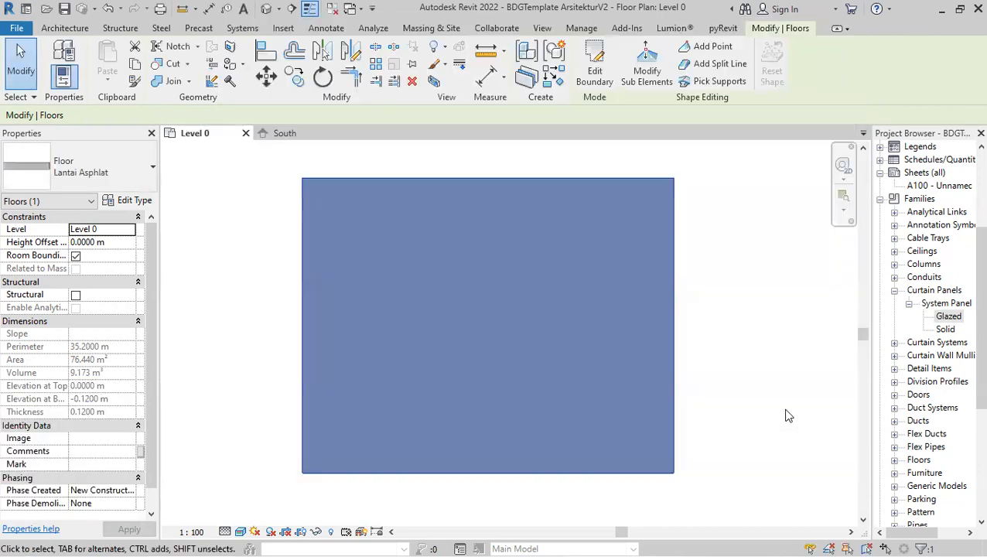
left_click(778, 414)
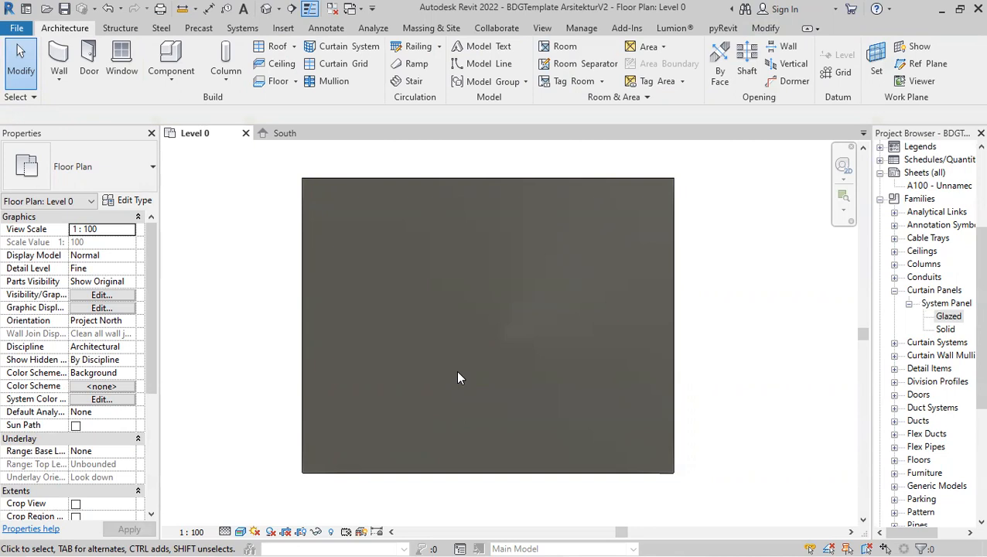
Duplicate the rectangular floor's type under the name Lantai Kayu
left_click(673, 259)
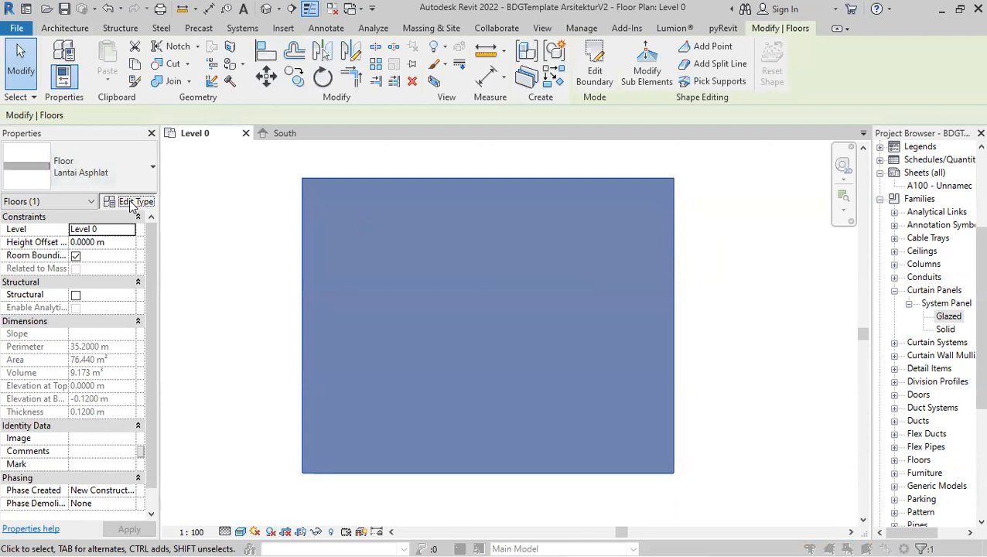
left_click(129, 199)
left_click(805, 78)
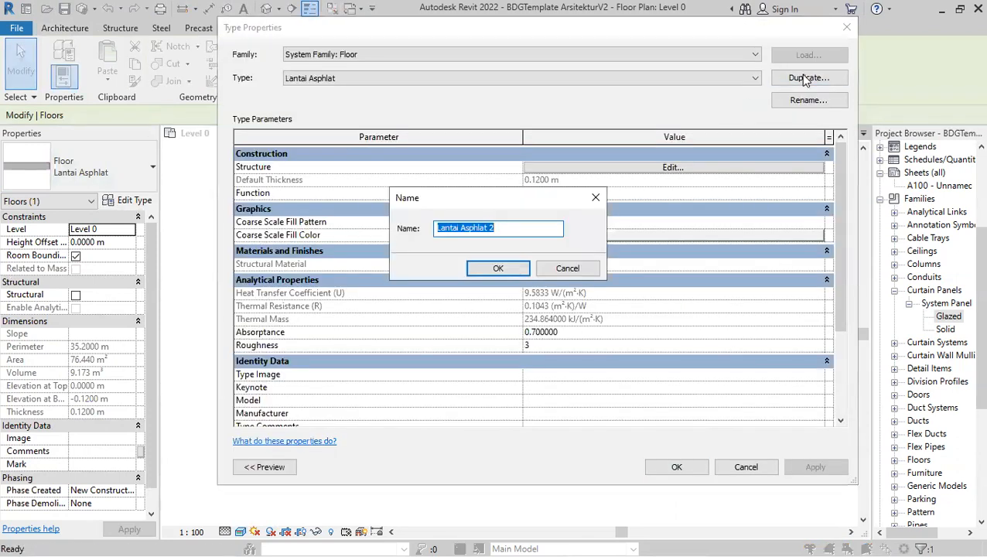
type("Lantai Kayu")
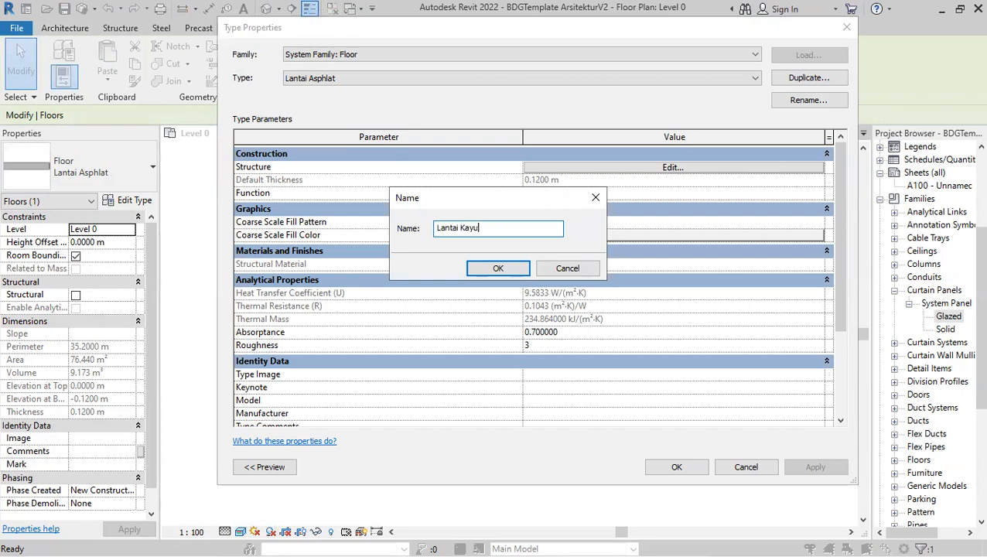
key("Return")
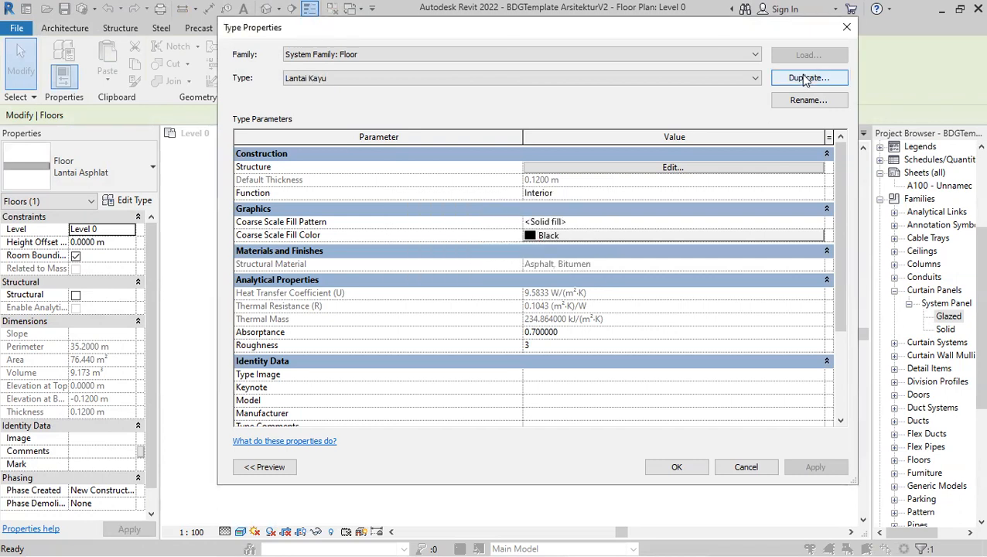
Insert a new layer in the Lantai Kayu structure and move it above the upper core boundary
left_click(658, 168)
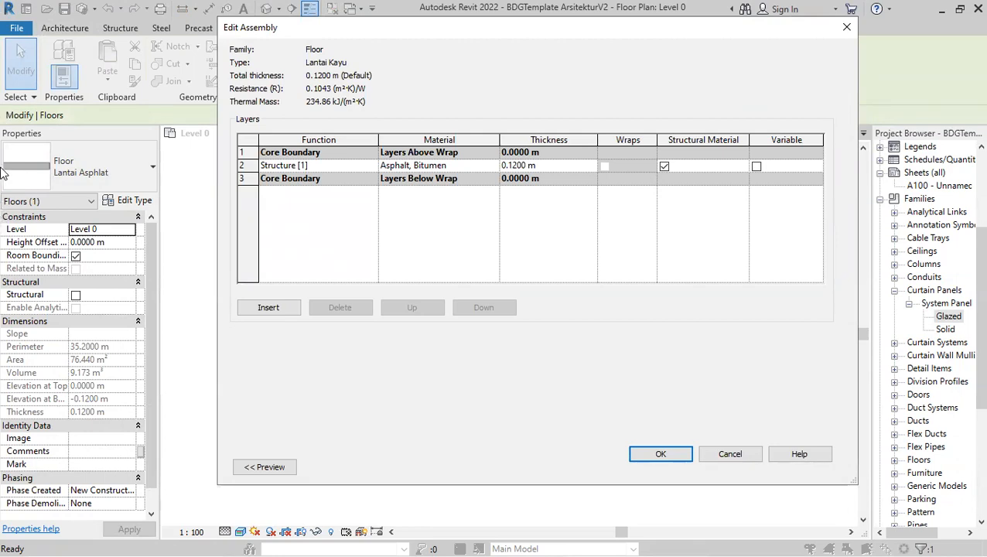
left_click(268, 309)
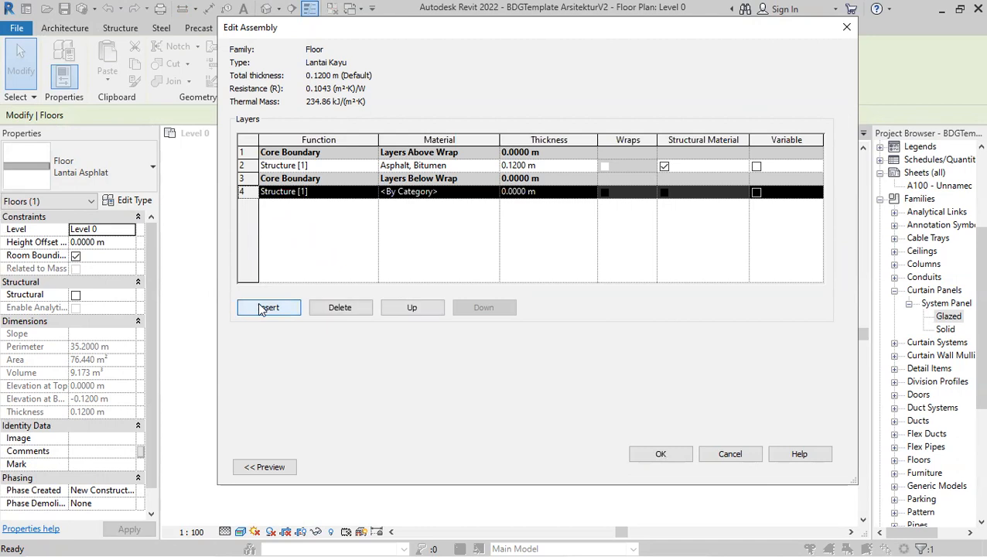
left_click(411, 309)
left_click(411, 309)
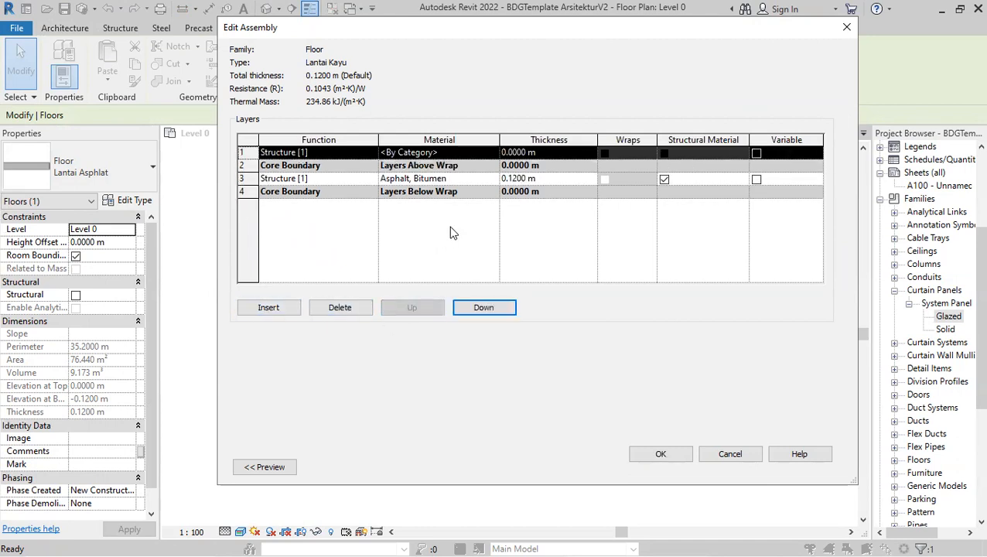
Set the core structure layer's material to Concrete, Sand/Cement Screed and its thickness to 0.11 m
left_click(480, 178)
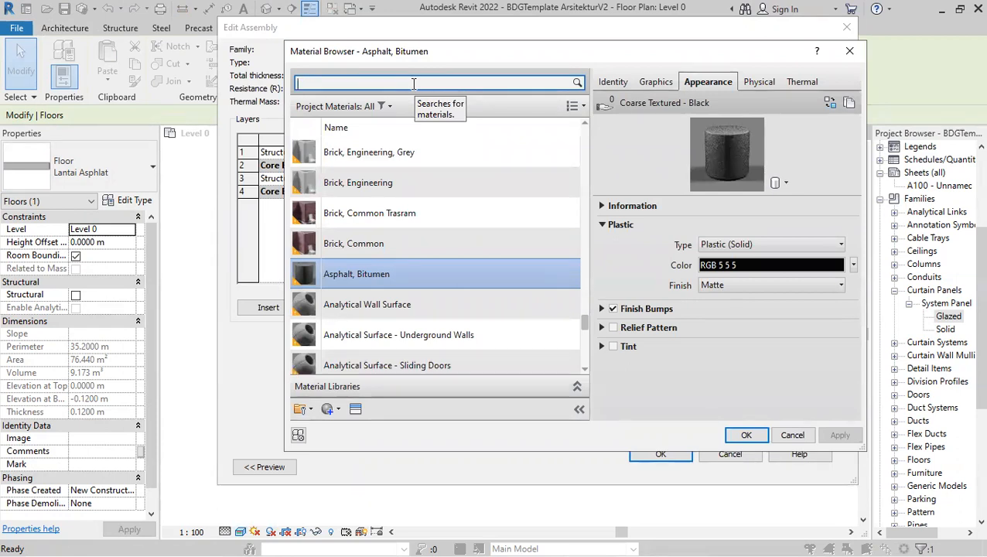
type("con")
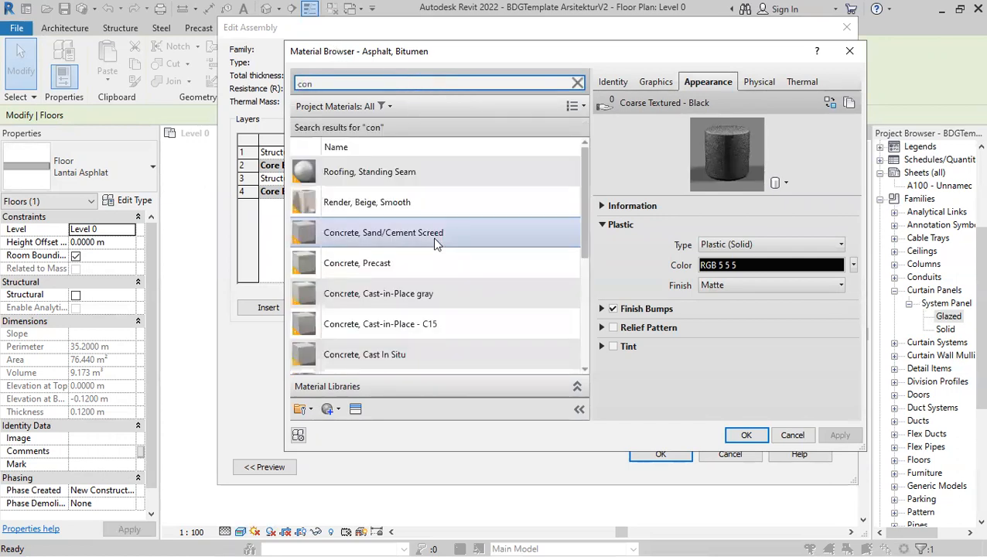
left_click(432, 237)
left_click(746, 435)
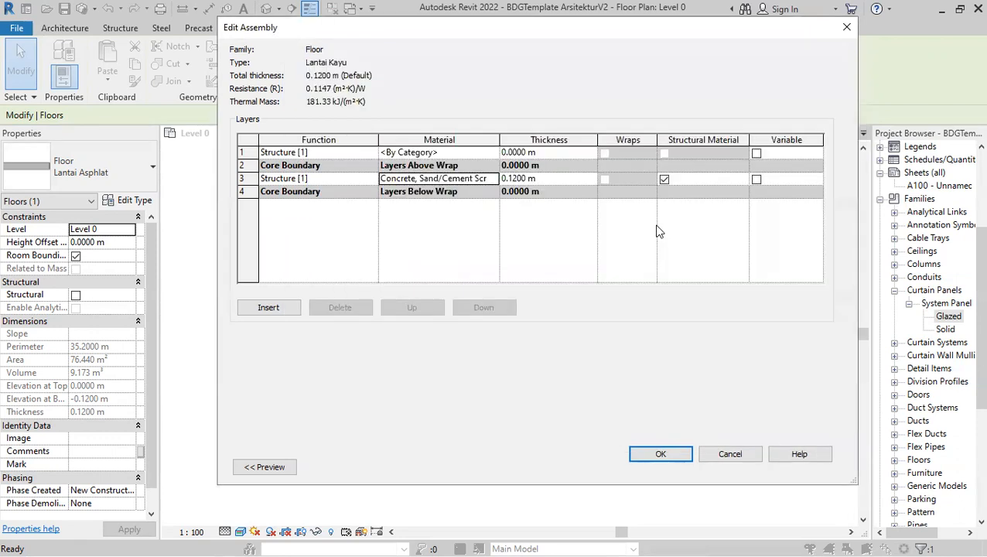
left_click(529, 179)
left_click_drag(537, 179, 512, 180)
type("1")
left_click(484, 238)
Create a new material for the uppermost layer and name it Lantai Kayu
left_click(455, 154)
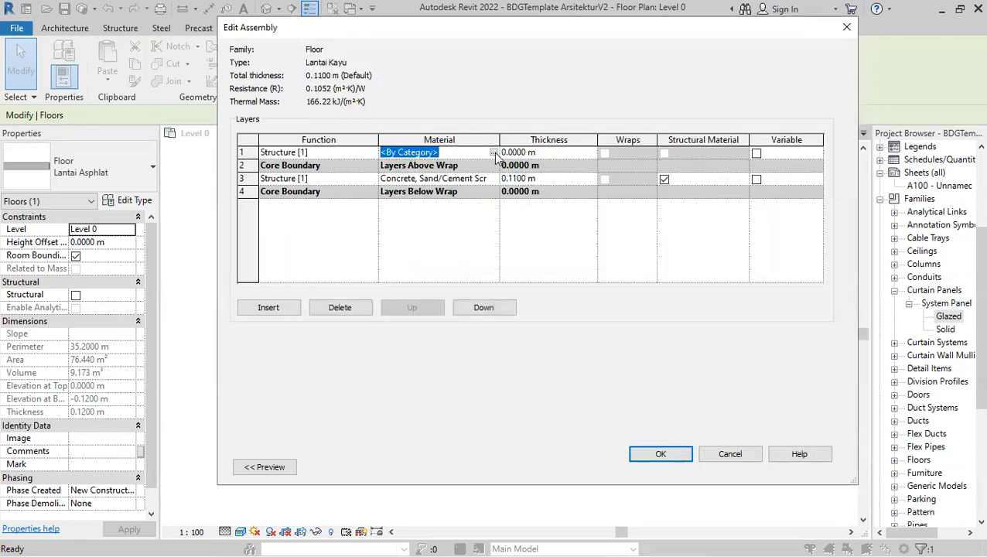
left_click(492, 153)
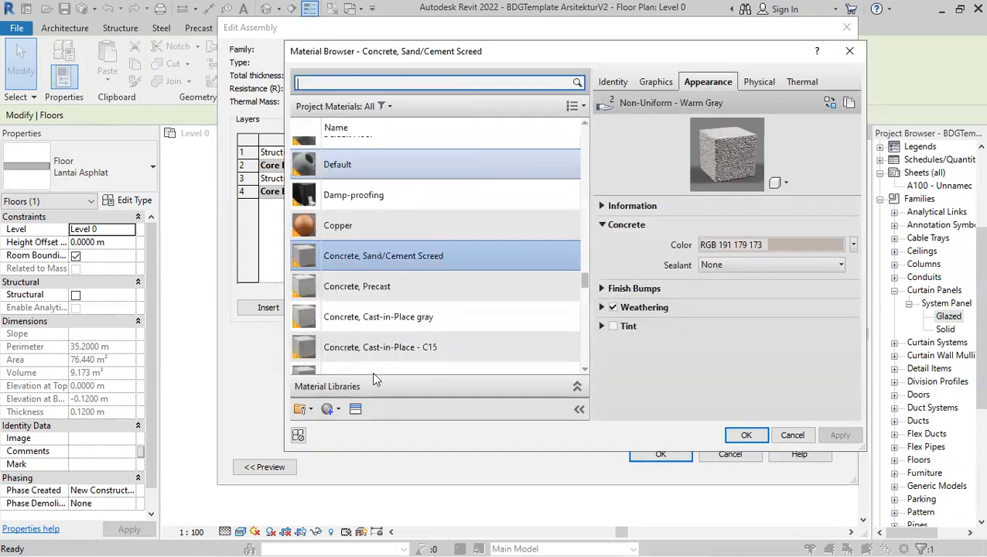
scroll(373, 370, "down", 1)
left_click(327, 409)
left_click(358, 426)
right_click(418, 255)
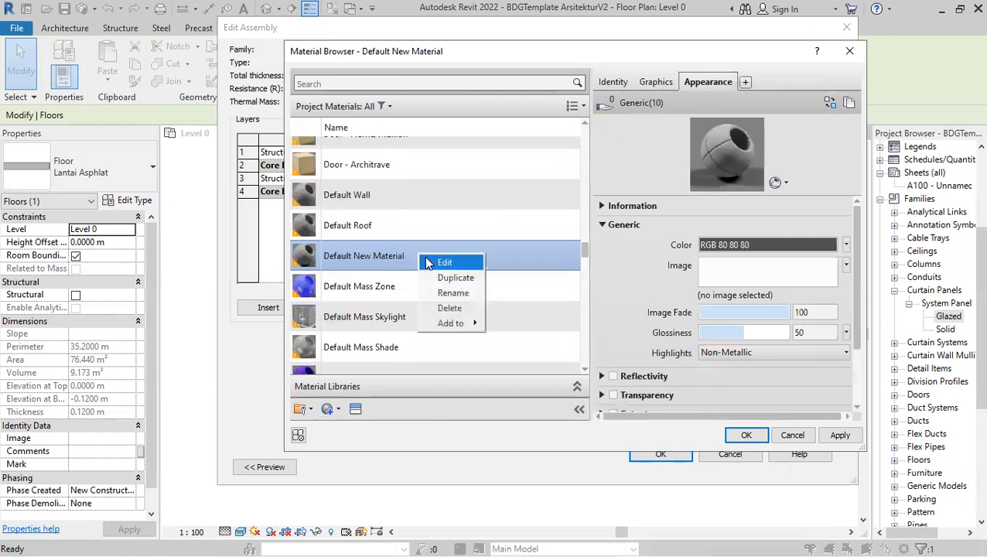
left_click(453, 292)
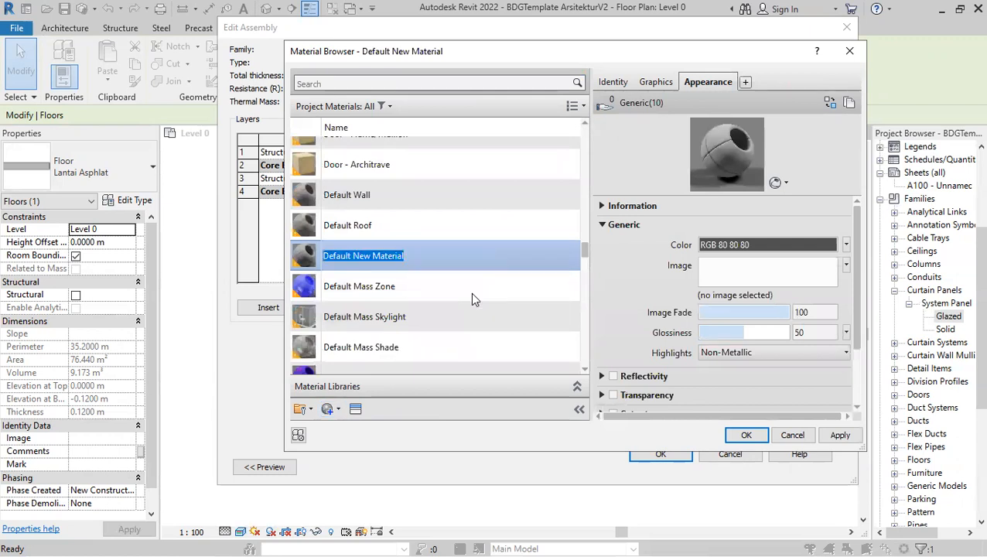
type("Lantai ")
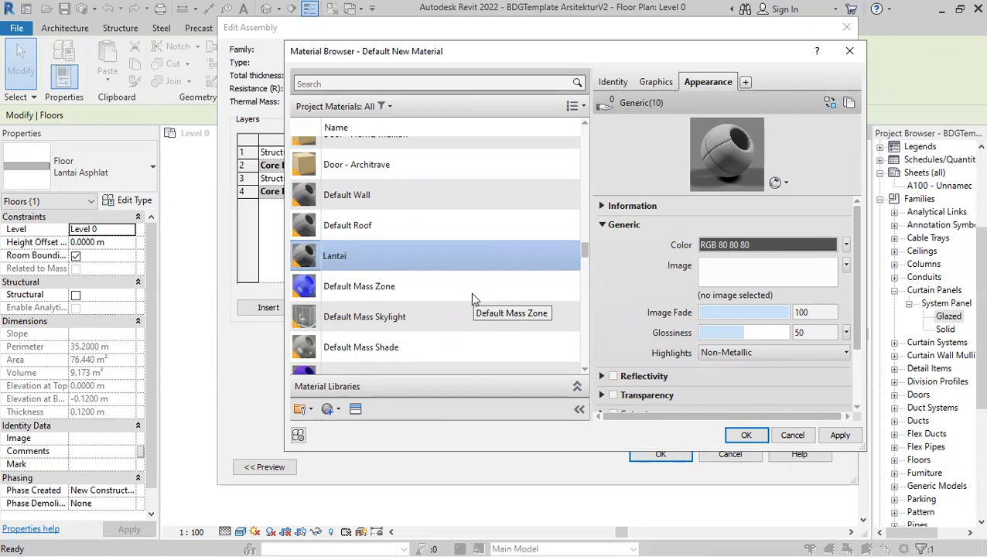
type("Kayu")
key("Return")
scroll(468, 293, "up", 2)
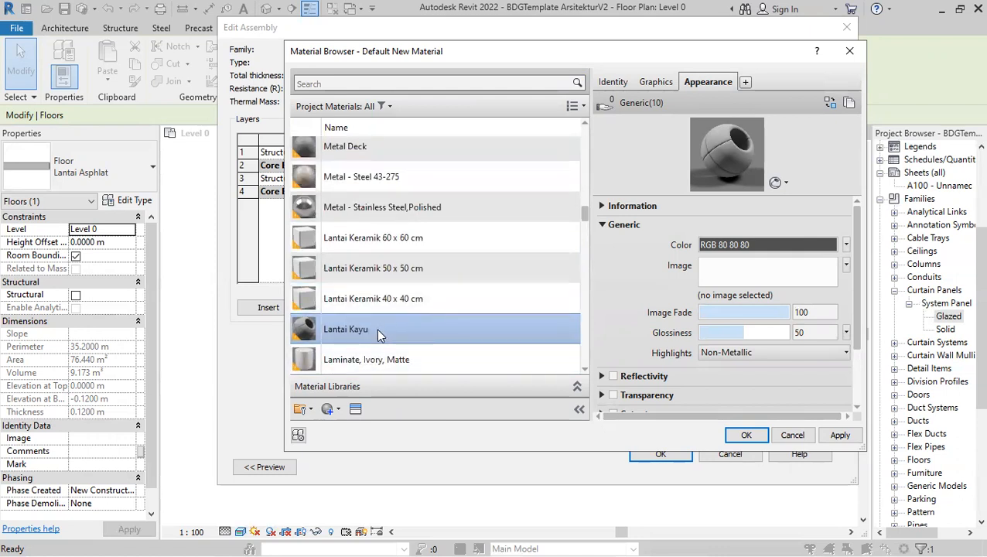
Assign EDITTexturesCom_Wood_CompositeDecking_1K_albedo.png as the Lantai Kayu material's generic appearance image
left_click(727, 277)
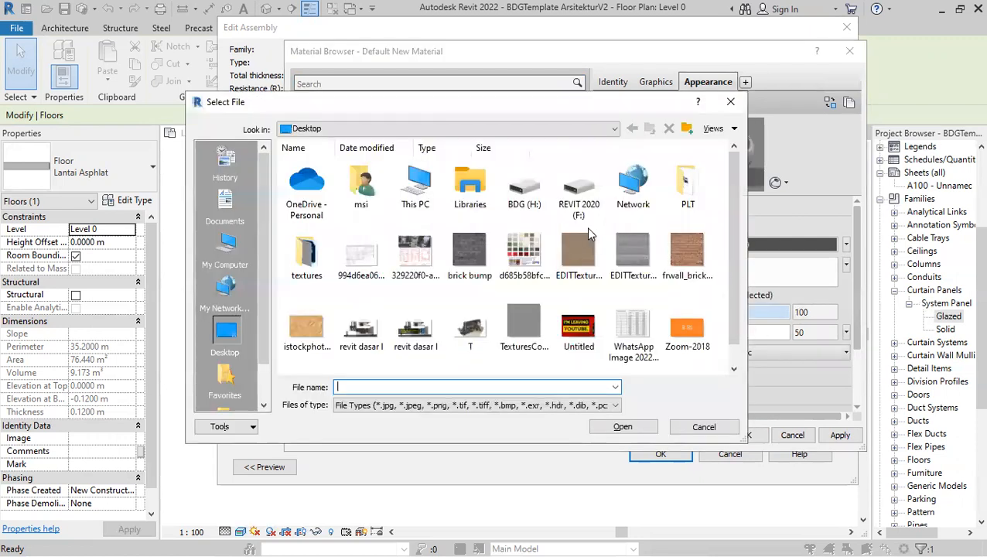
left_click(588, 251)
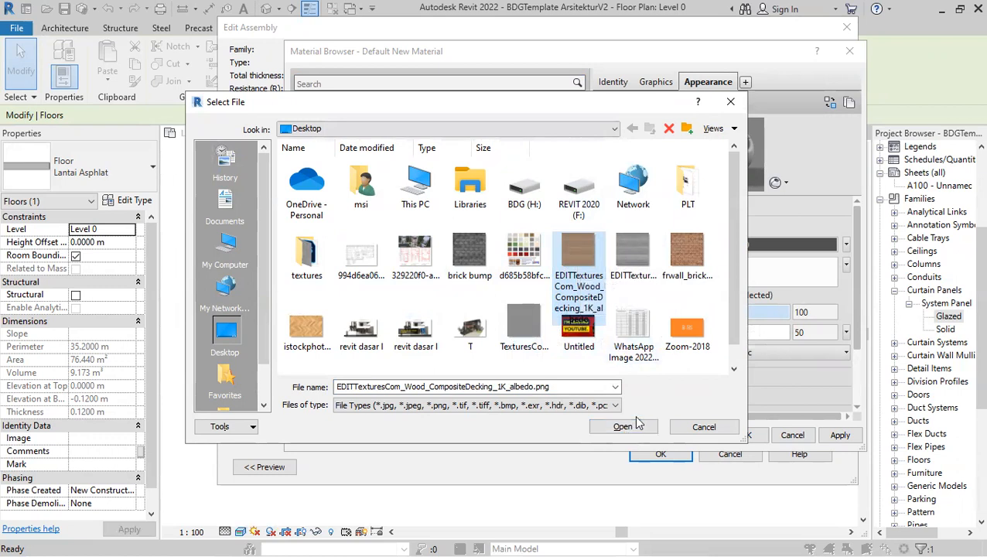
left_click(628, 425)
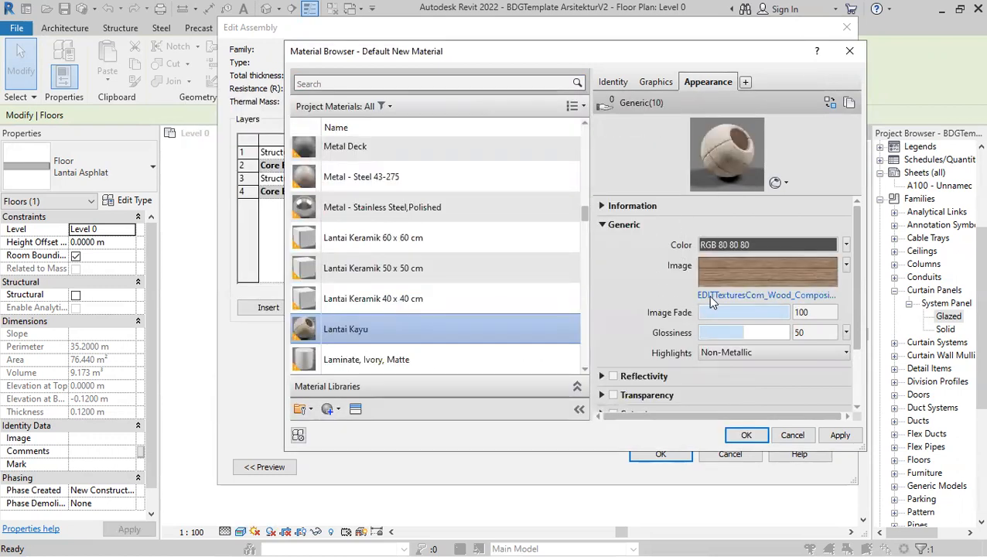
left_click(708, 296)
left_click(739, 100)
Set the wood decking texture's sample size to 1.20 m in width and height
left_click(792, 268)
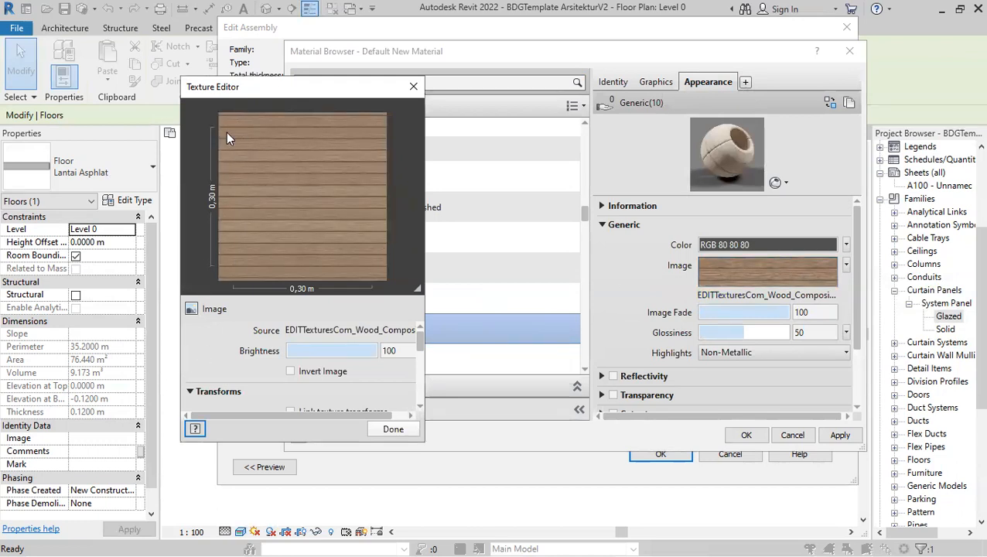
scroll(198, 329, "down", 5)
scroll(198, 330, "up", 1)
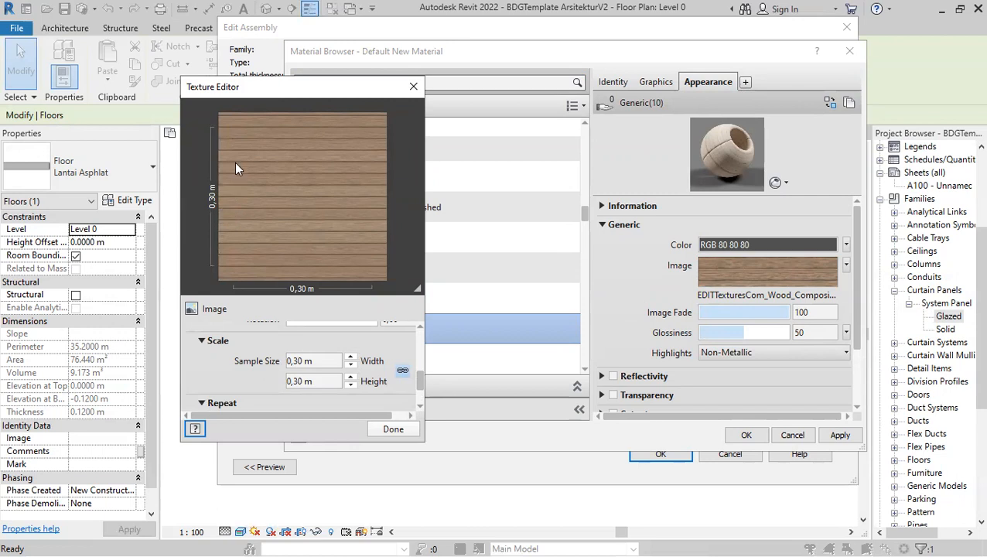
left_click(323, 361)
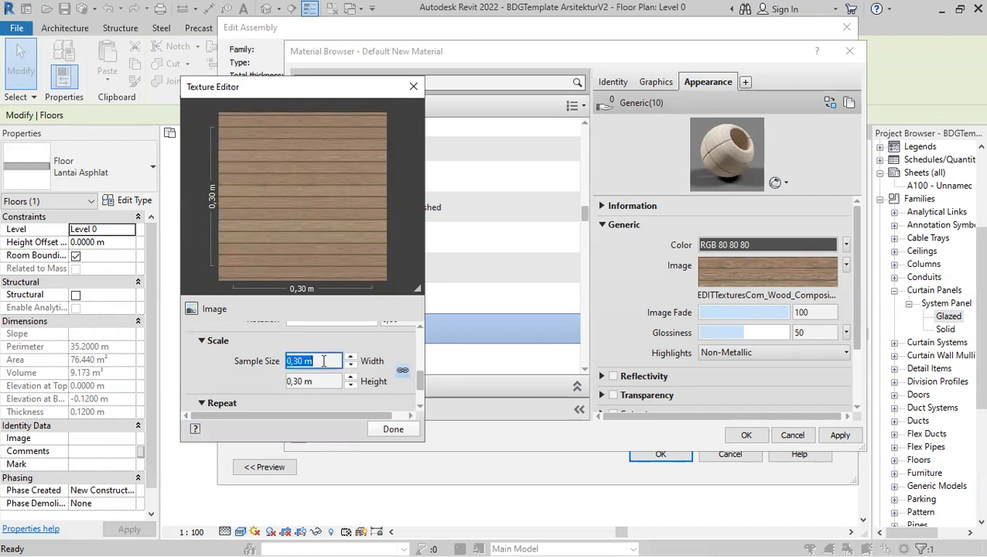
type("1,2")
key("Return")
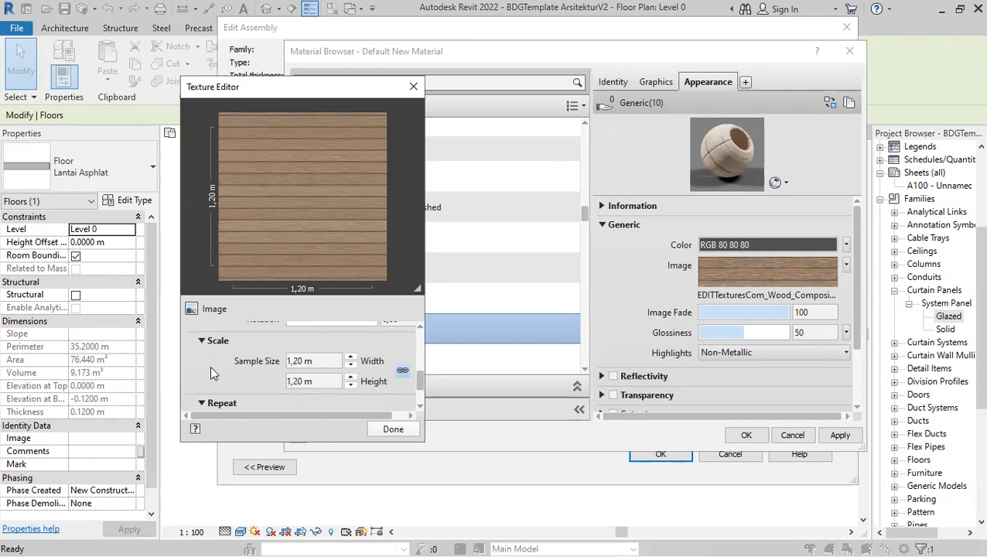
scroll(211, 372, "down", 3)
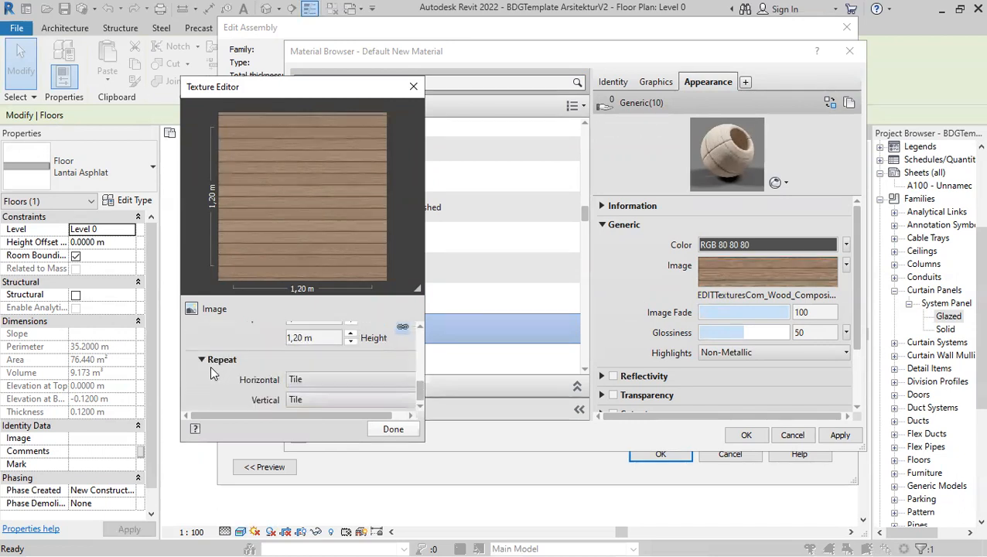
left_click(393, 430)
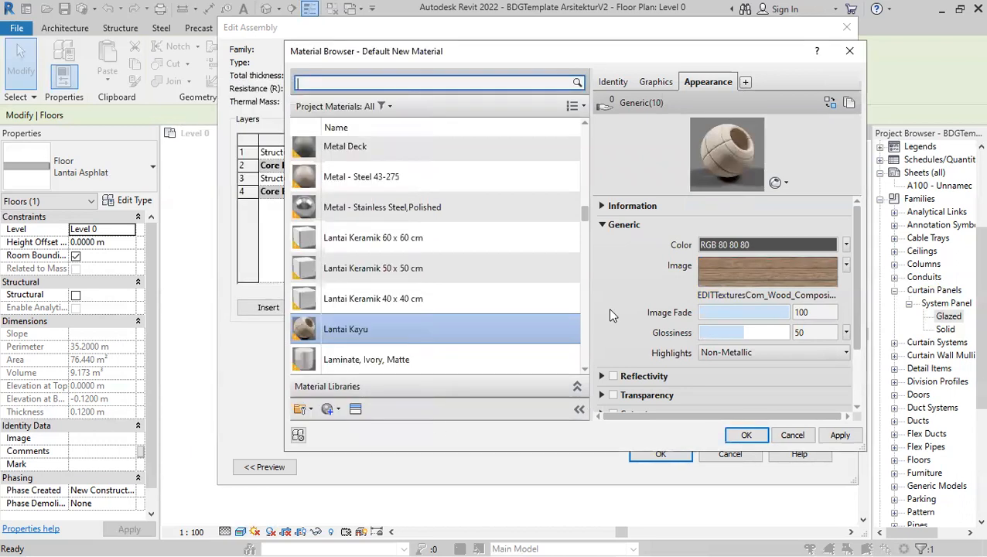
Enable Bump for Lantai Kayu with the image EDITTexturesCom_Wood_CompositeDecking_1K_albedoBUMP.png
scroll(610, 311, "down", 2)
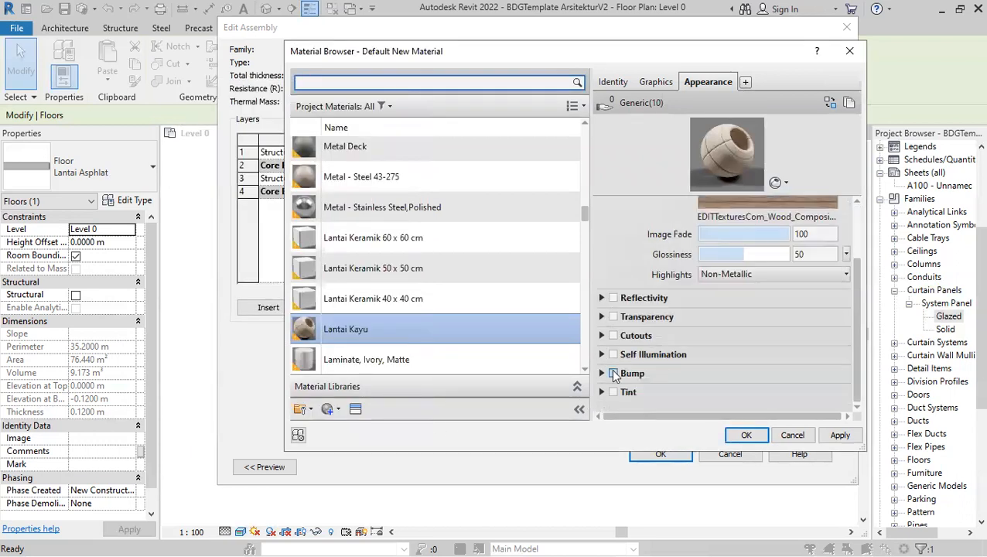
left_click(614, 373)
left_click(664, 348)
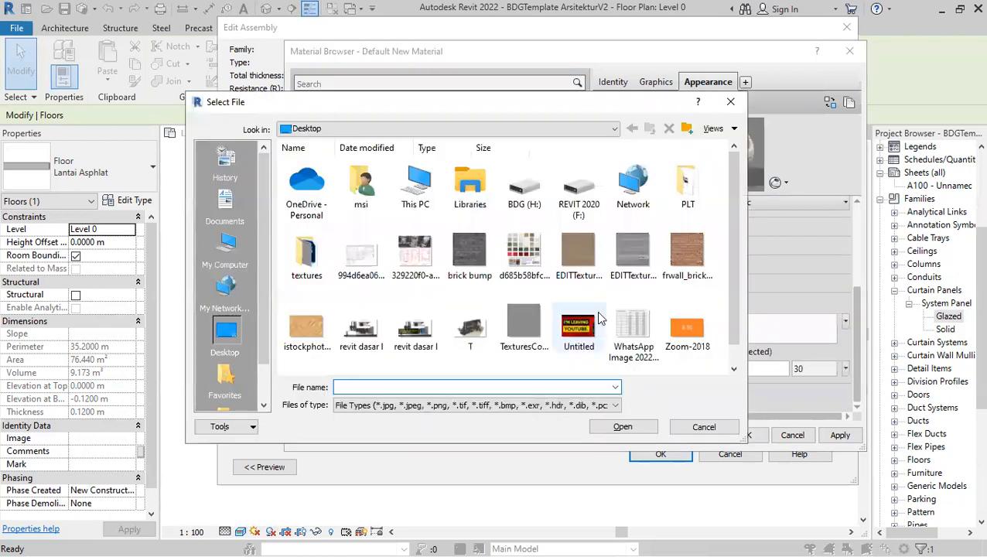
left_click(616, 251)
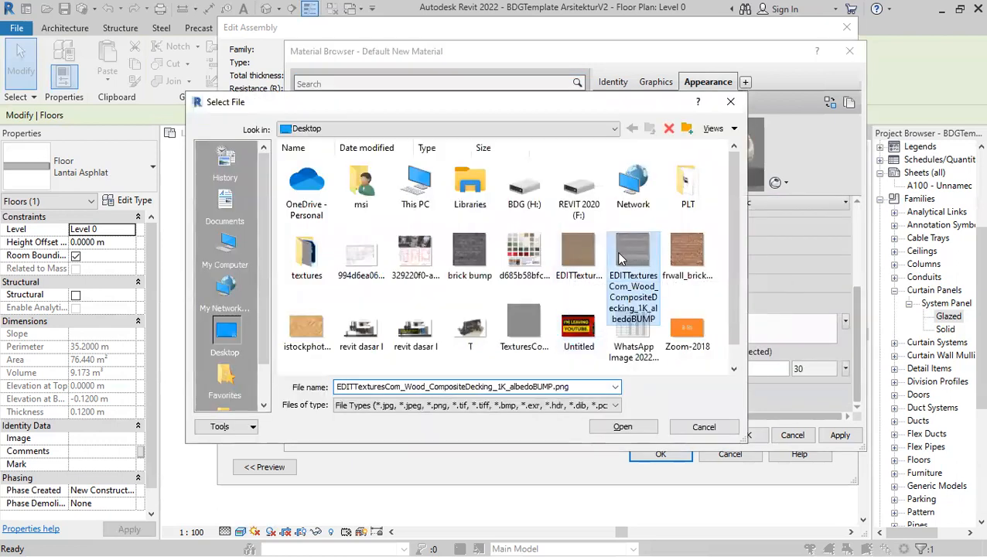
left_click(620, 427)
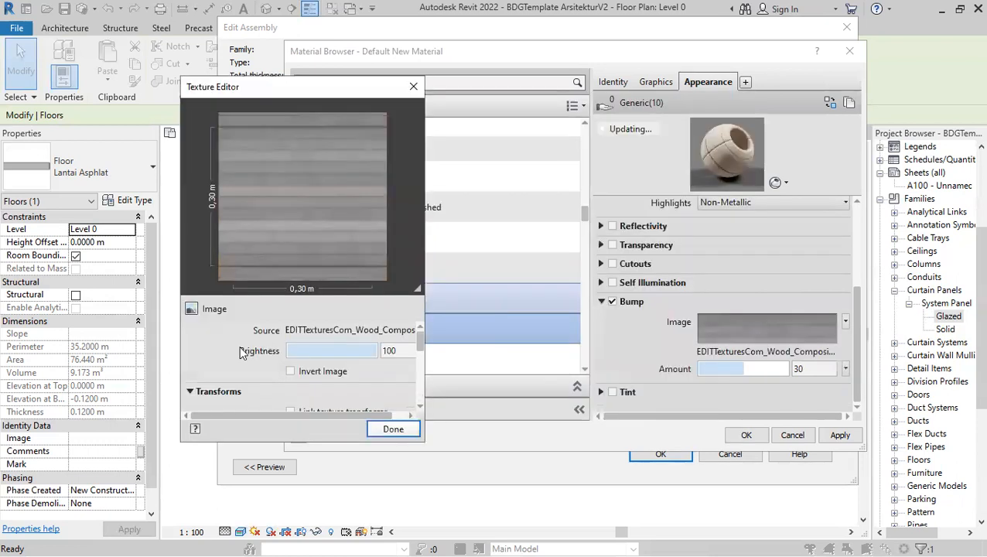
Set the bump texture's sample size to 1.20 m, matching the colour image's scale
scroll(307, 359, "down", 5)
scroll(307, 359, "up", 2)
left_click(298, 361)
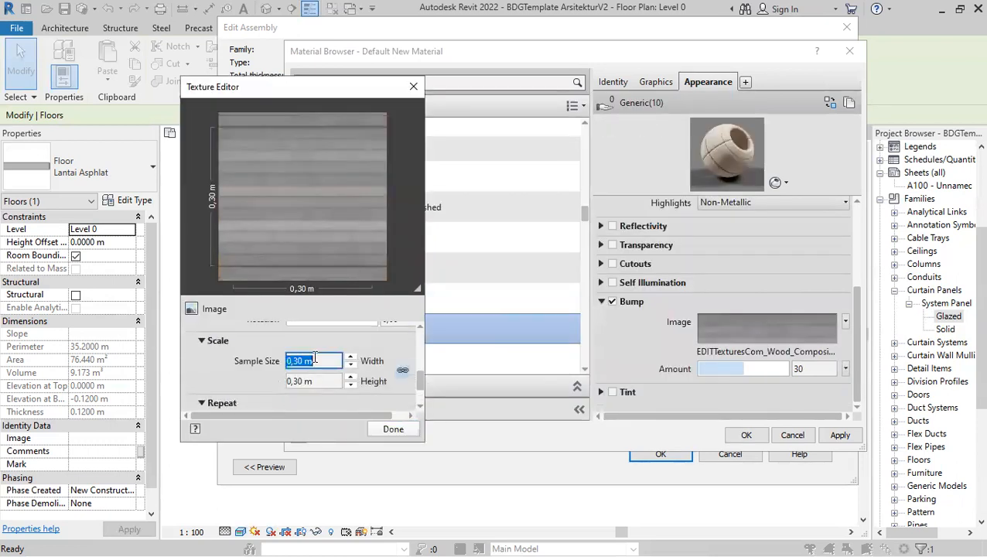
type("1,2")
key("Tab")
left_click(391, 429)
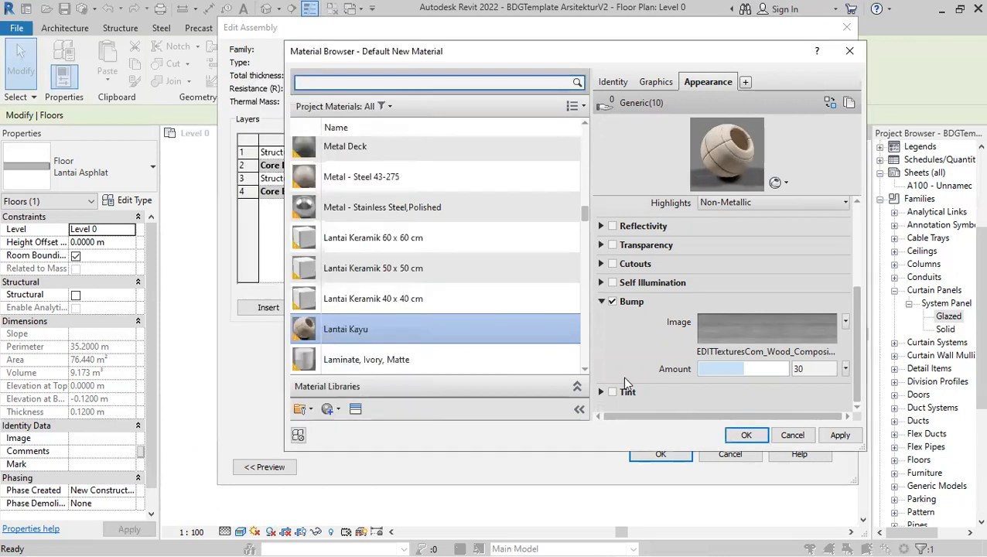
Enable Tint for the Lantai Kayu material with the colour RGB 129 129 129
left_click(613, 393)
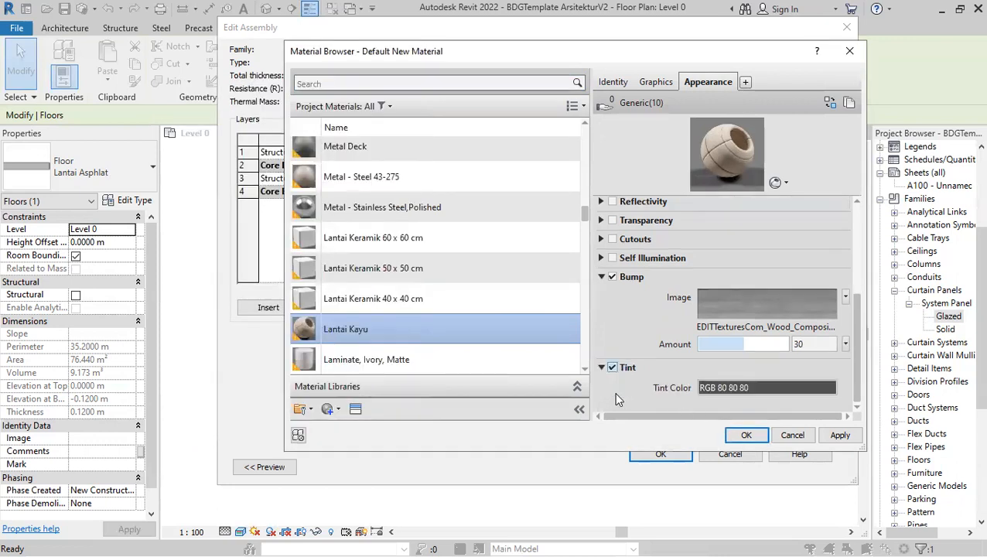
left_click(754, 395)
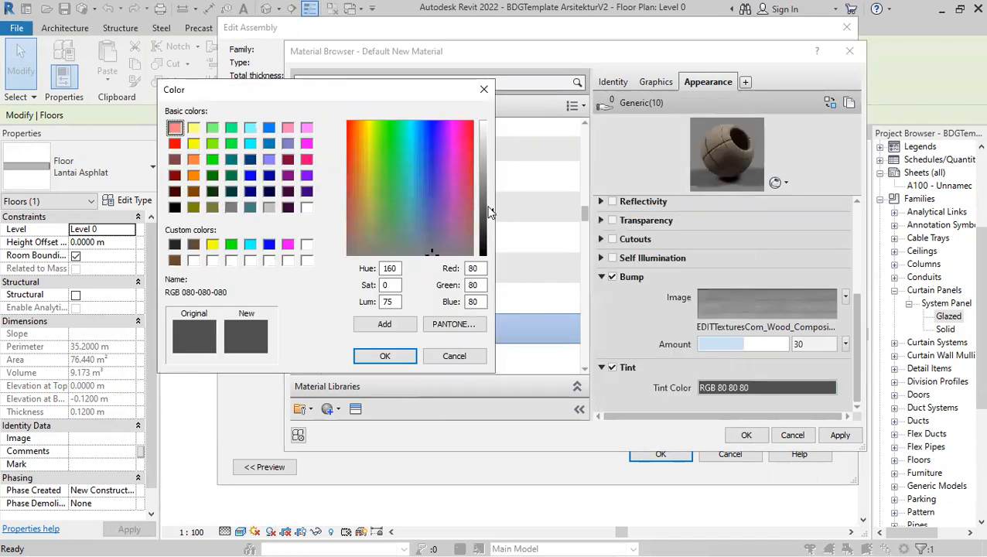
left_click_drag(485, 214, 485, 187)
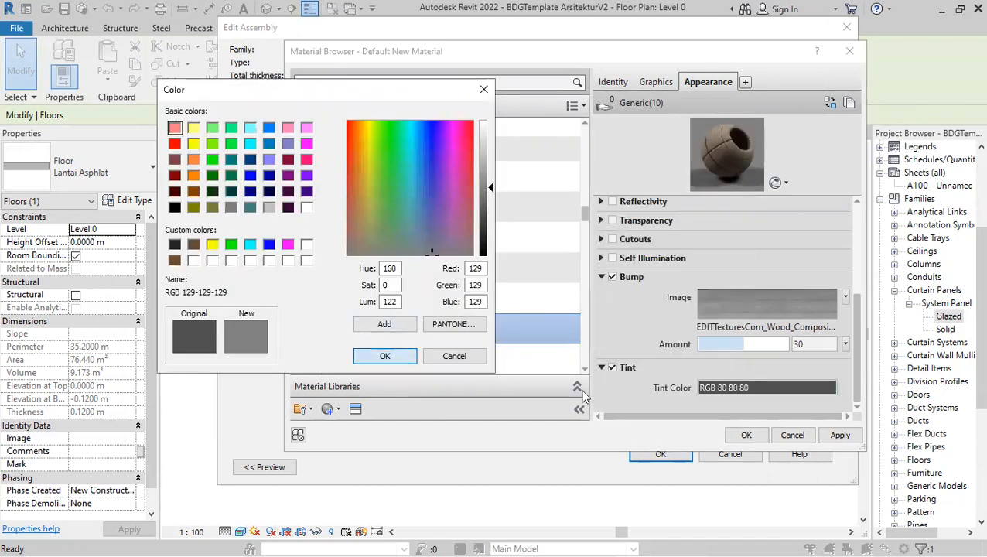
left_click(385, 356)
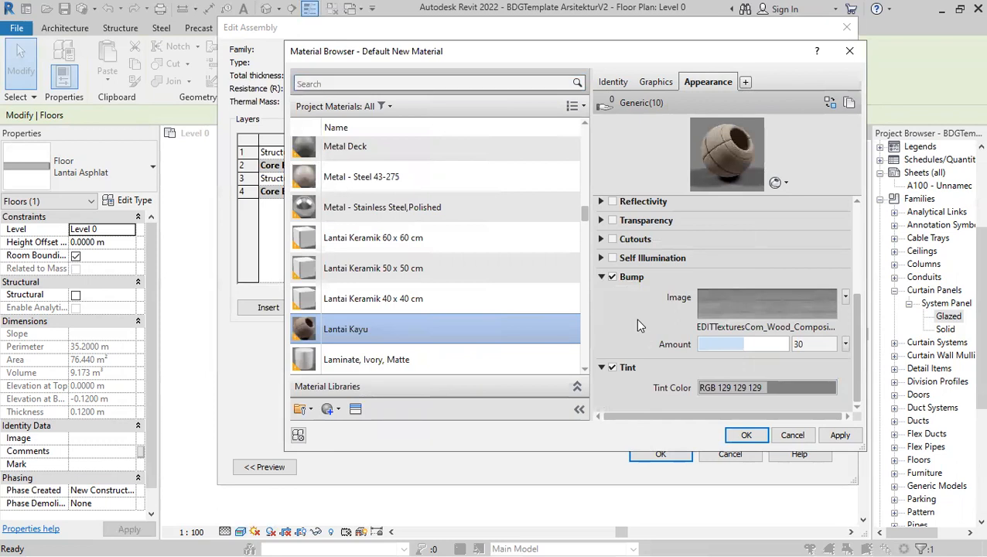
Enable Reflectivity for Lantai Kayu with Direct set to 1 and Oblique set to 9
scroll(631, 326, "up", 1)
left_click(612, 245)
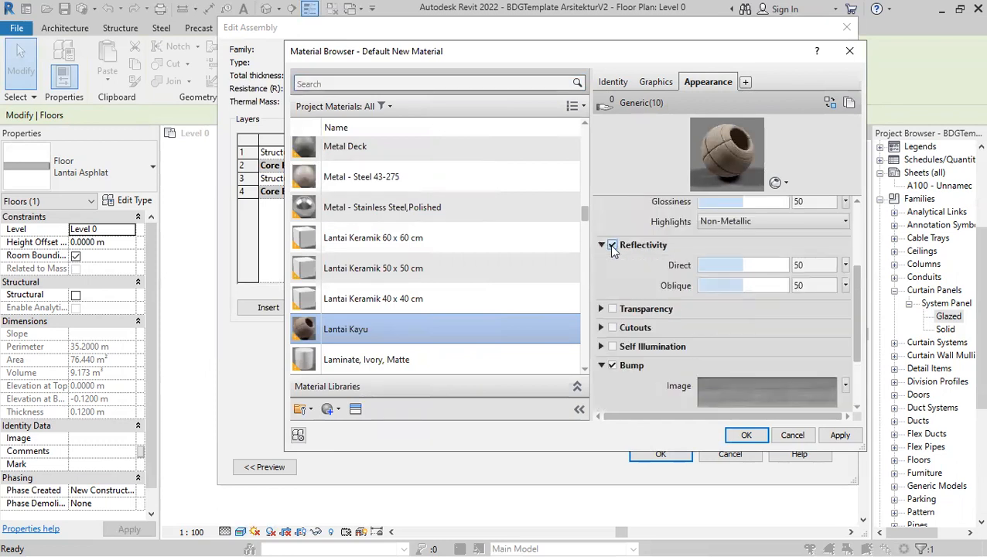
left_click_drag(743, 268, 699, 288)
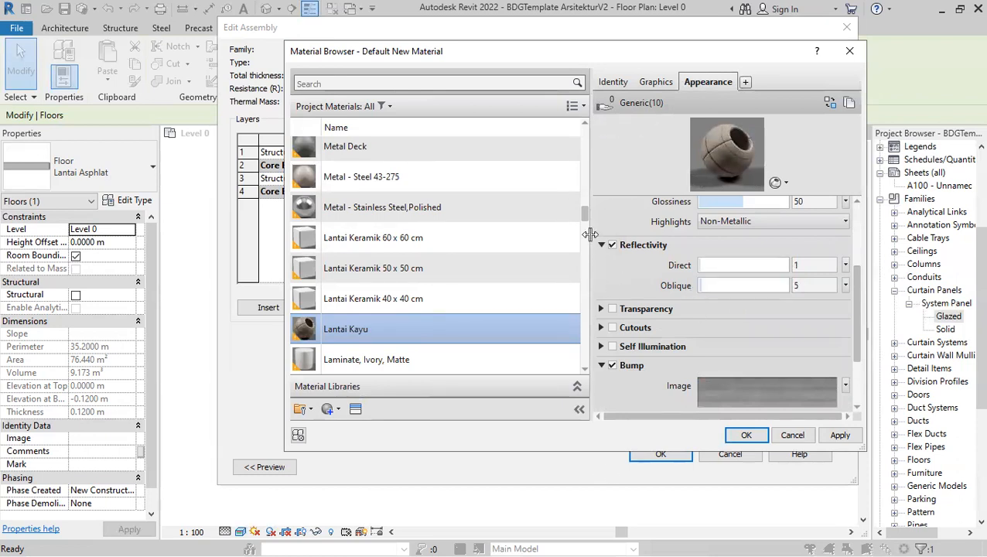
left_click_drag(725, 281, 707, 285)
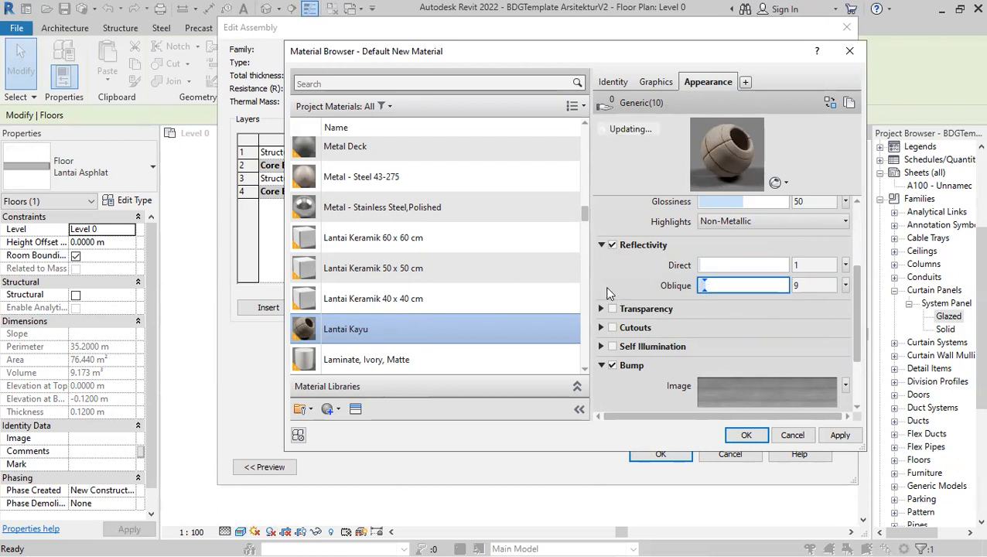
Add the Lantai Kayu material to Favorites, replacing the existing material of the same name
right_click(370, 335)
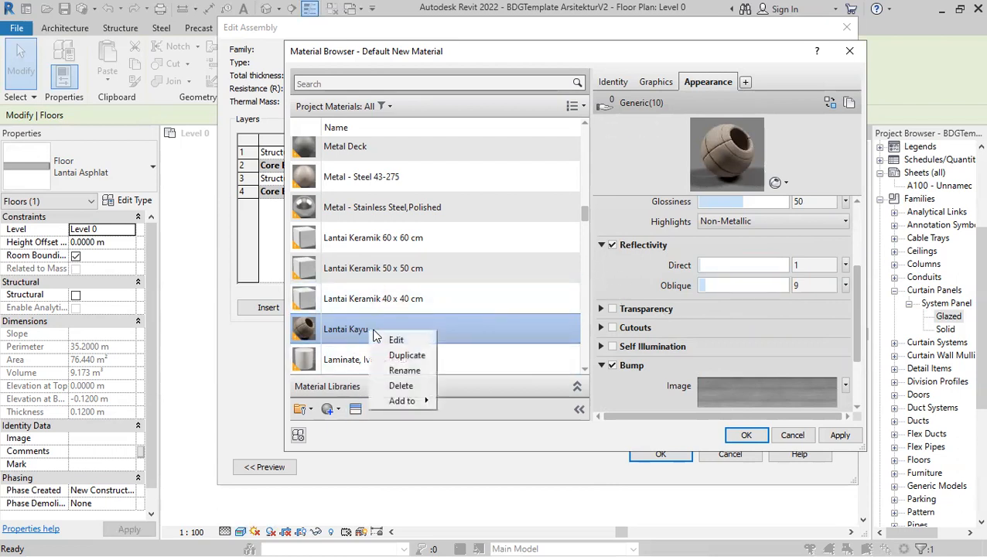
left_click(411, 402)
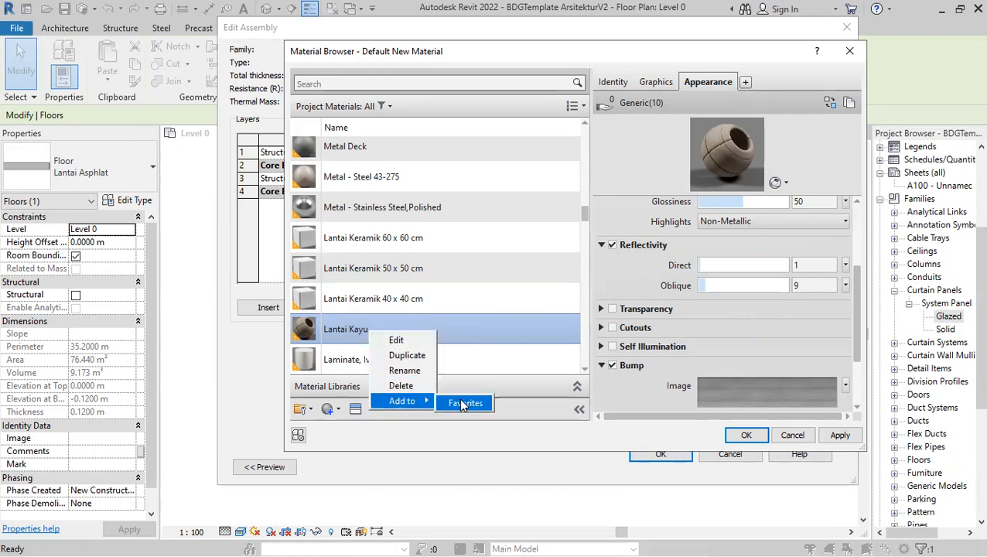
left_click(461, 403)
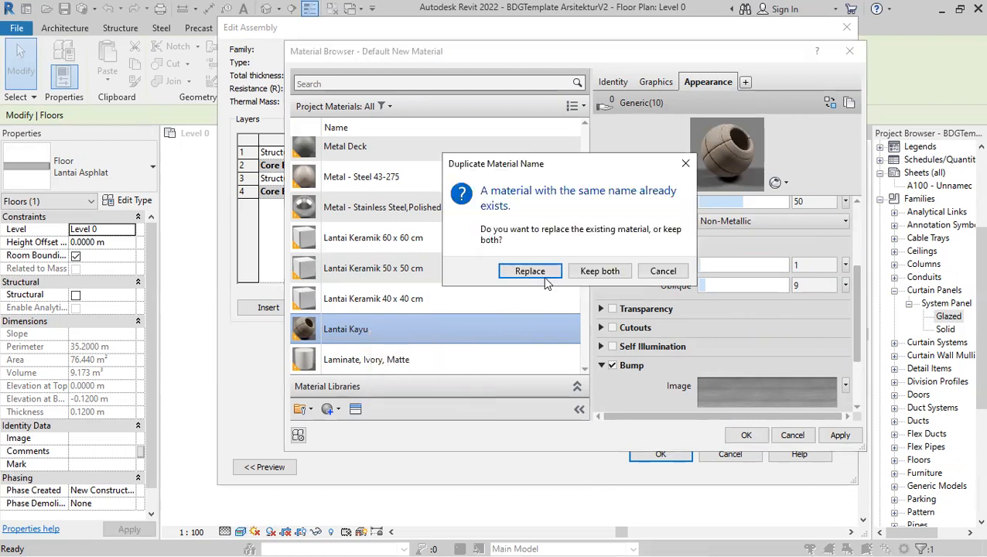
left_click(550, 269)
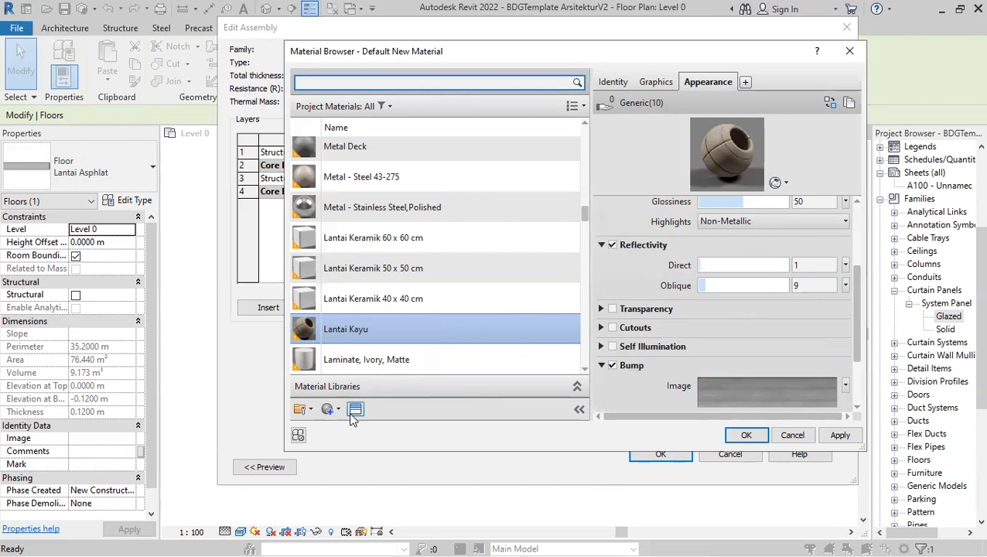
Delete the old lantai kayu lurus asset from Favorites in the Asset Browser
left_click(355, 410)
left_click_drag(462, 88, 314, 79)
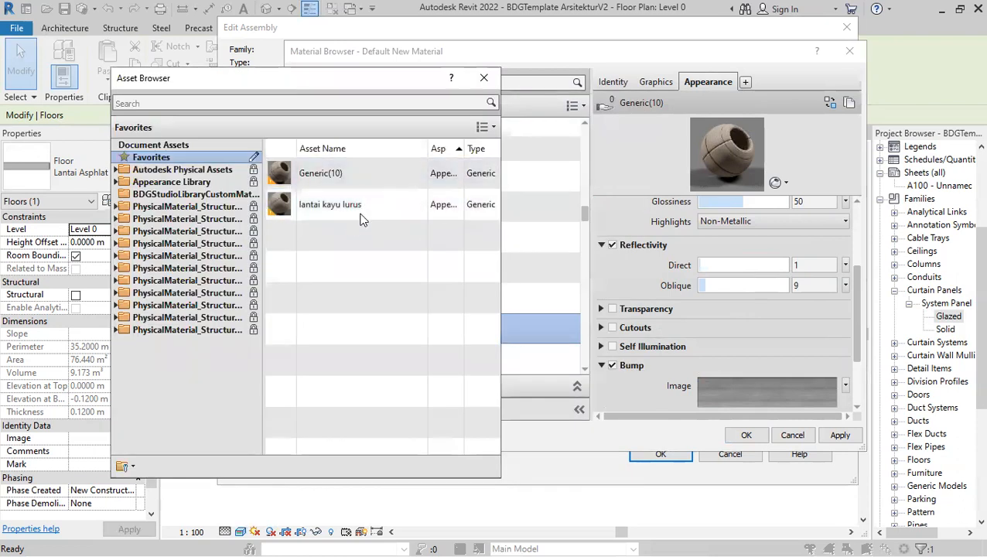
right_click(342, 174)
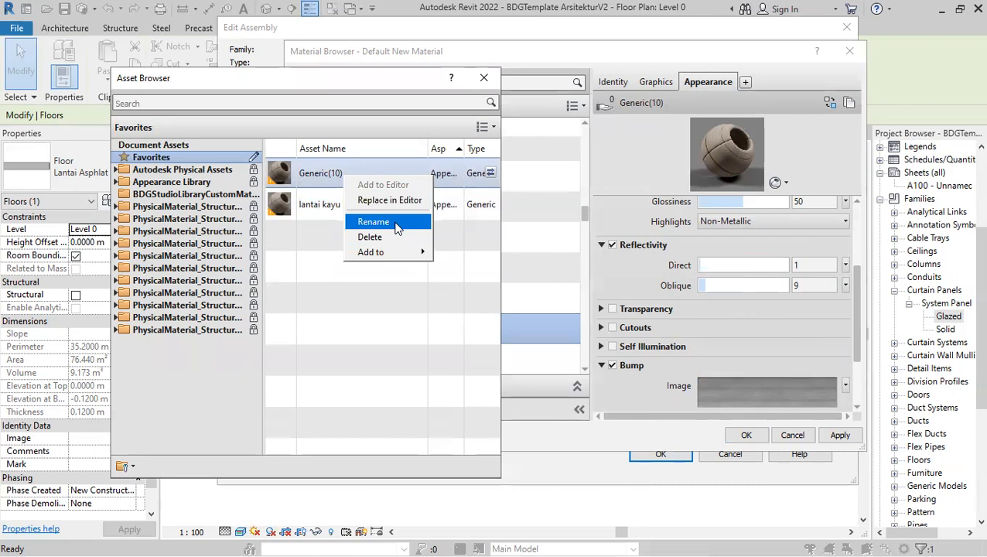
left_click(395, 223)
left_click(375, 205)
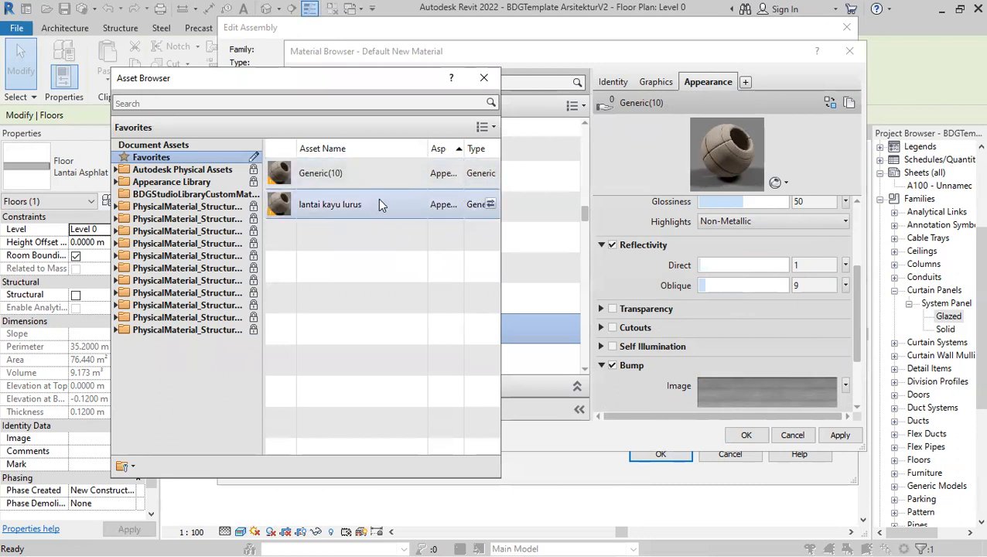
right_click(378, 199)
left_click(409, 262)
left_click(336, 310)
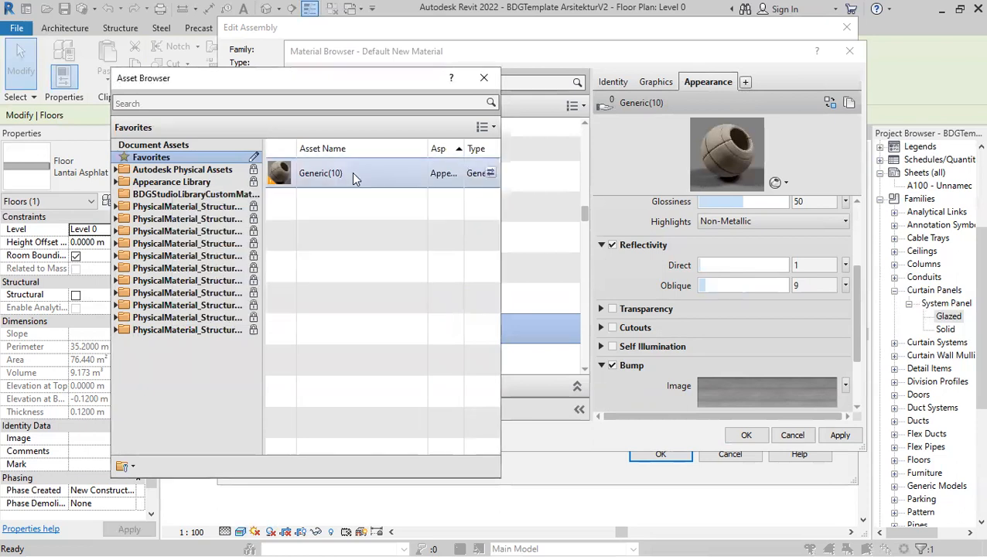
Rename the Generic(10) asset in Favorites as Lantai Kayu Lurus
right_click(352, 172)
left_click(389, 222)
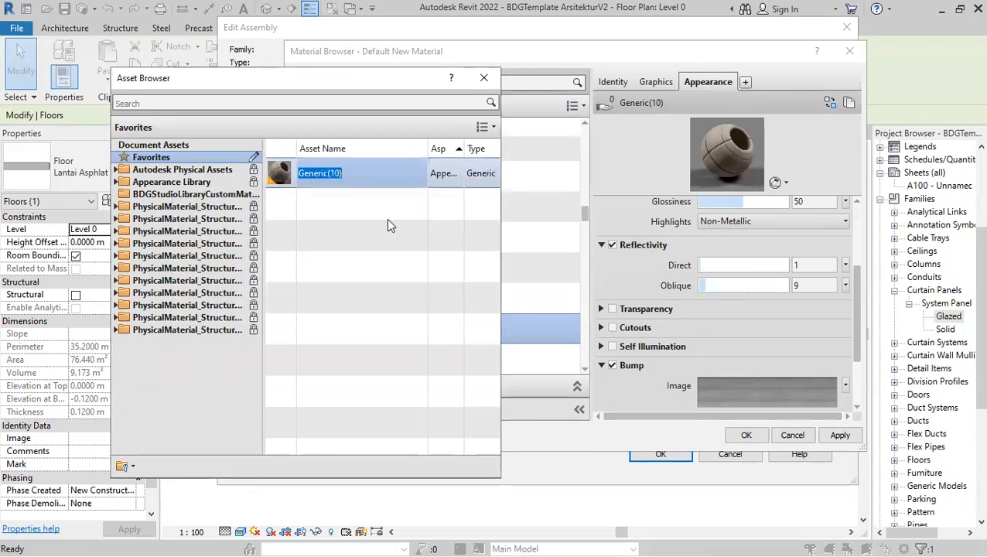
type("Lantai K")
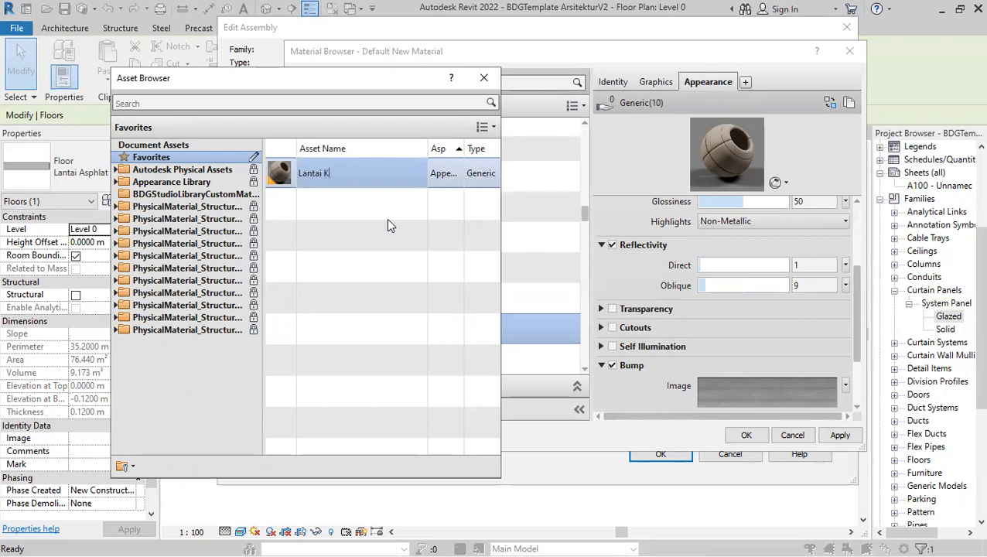
type("ayu Lurus")
key("Return")
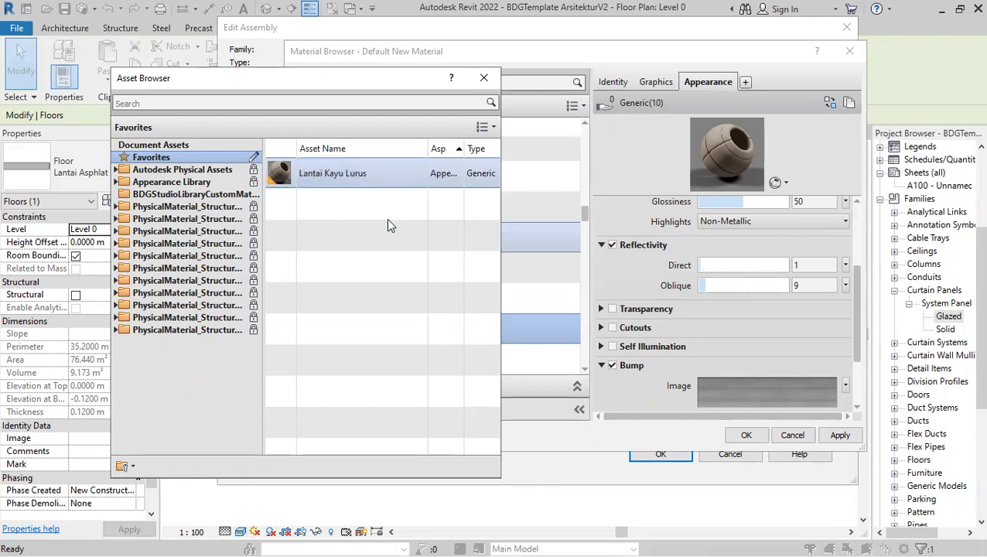
Copy the Lantai Kayu Lurus asset into the BDGStudioLibraryCustomMaterial library and view that library's contents
left_click_drag(322, 178, 215, 193)
left_click(260, 310)
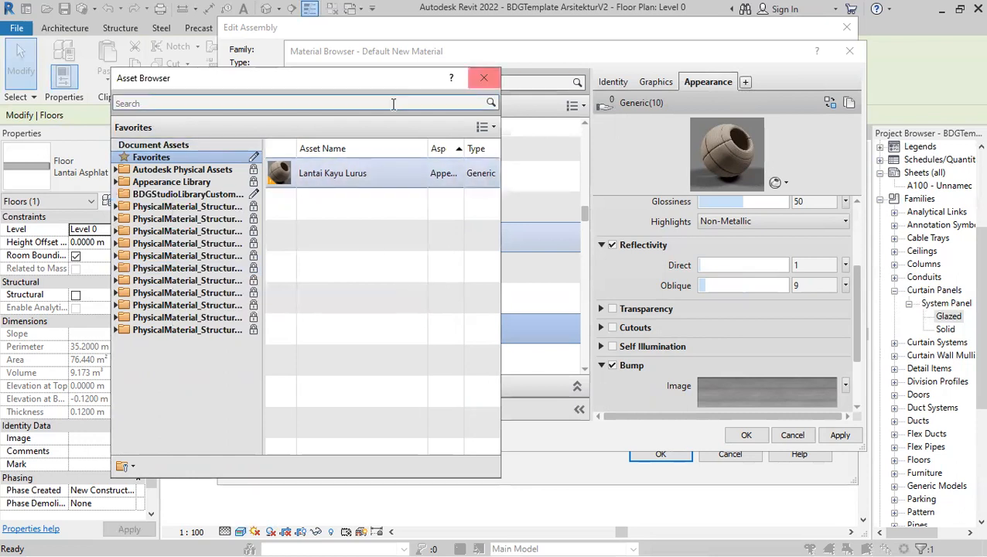
left_click(125, 195)
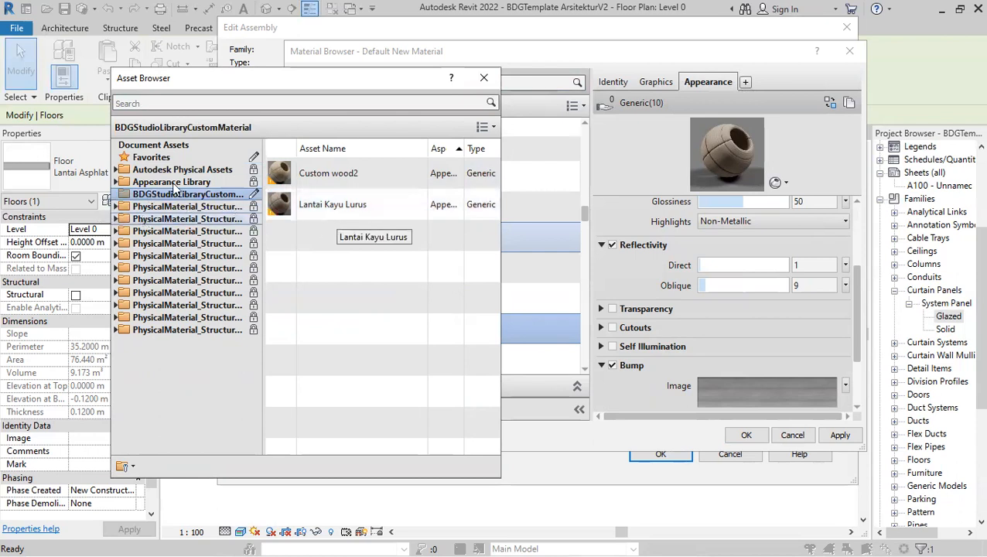
left_click(134, 468)
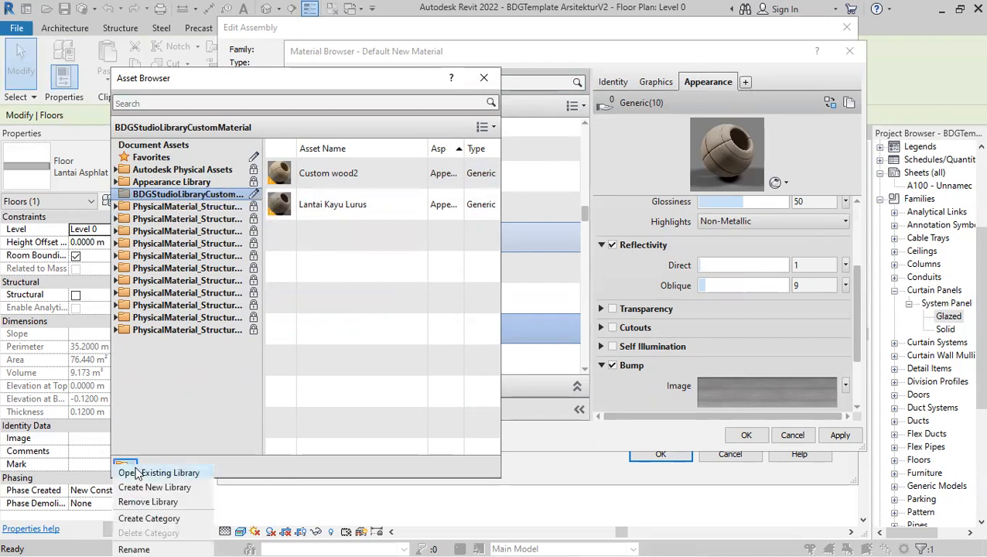
left_click(147, 488)
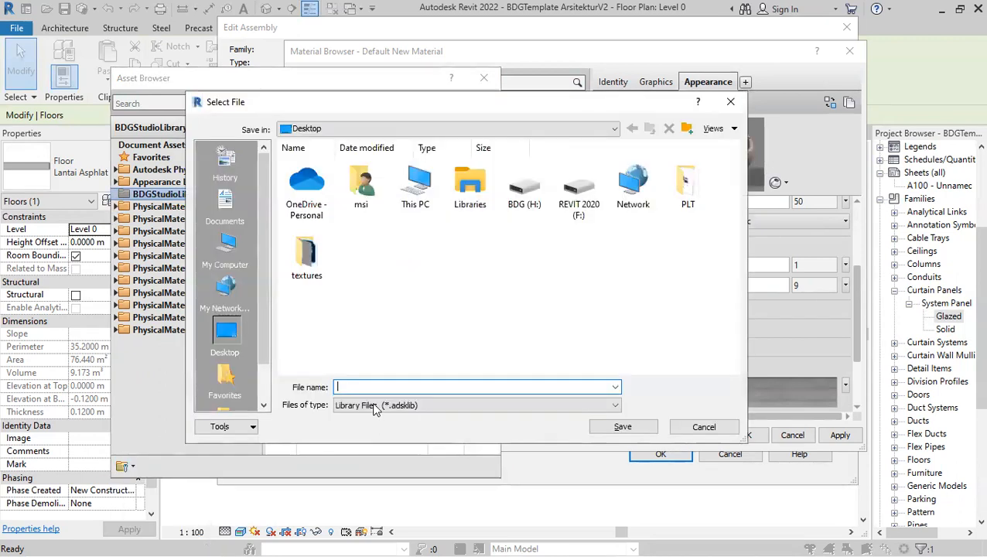
type("fefe")
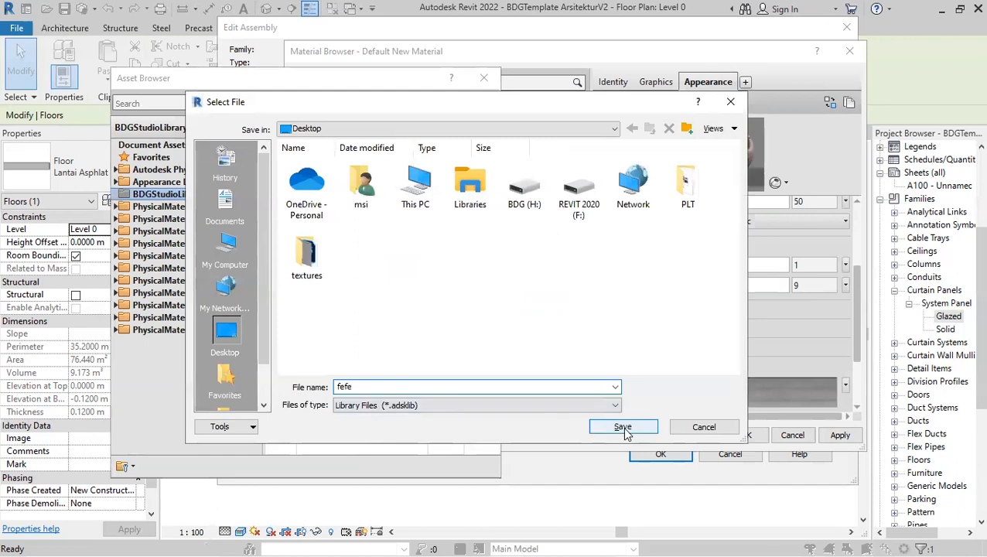
left_click(701, 428)
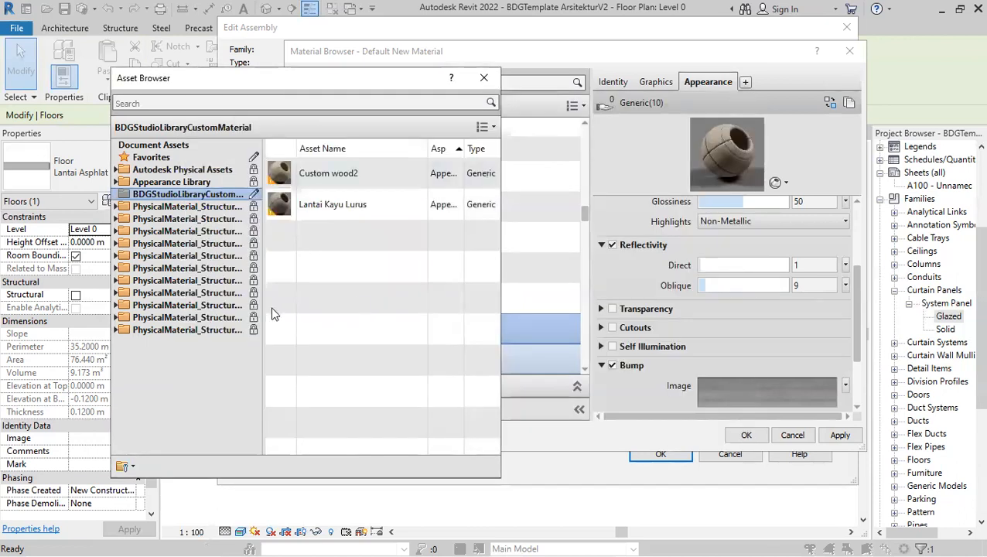
left_click(482, 80)
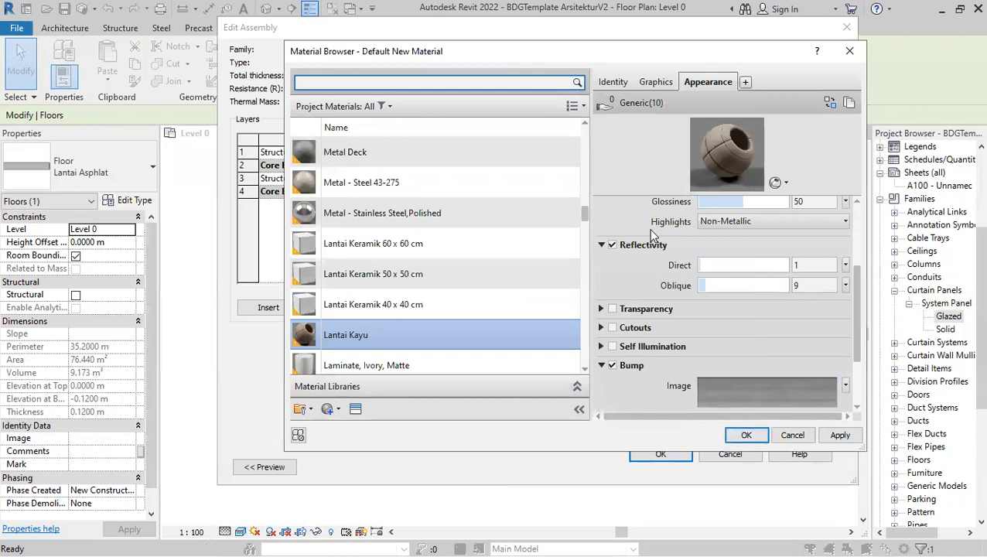
left_click(351, 409)
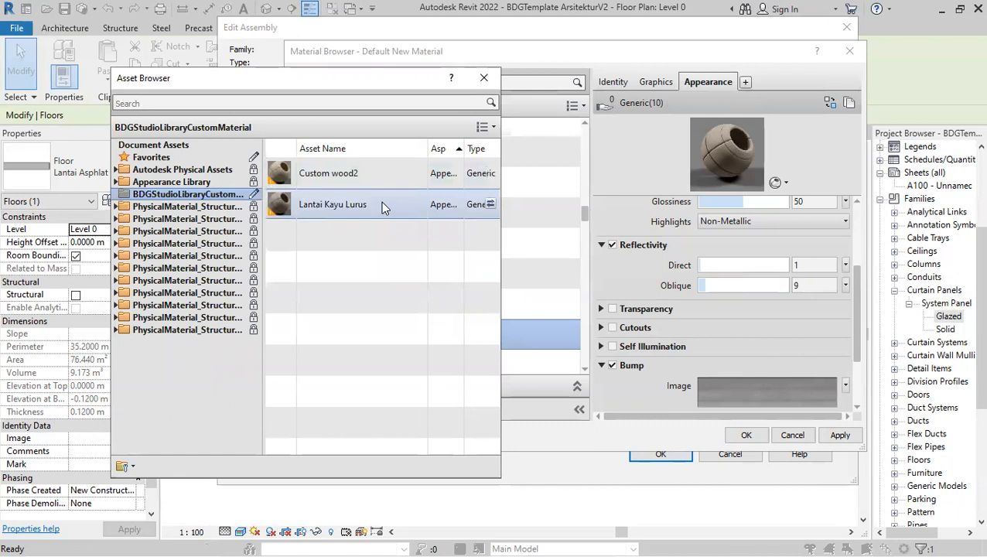
left_click(484, 78)
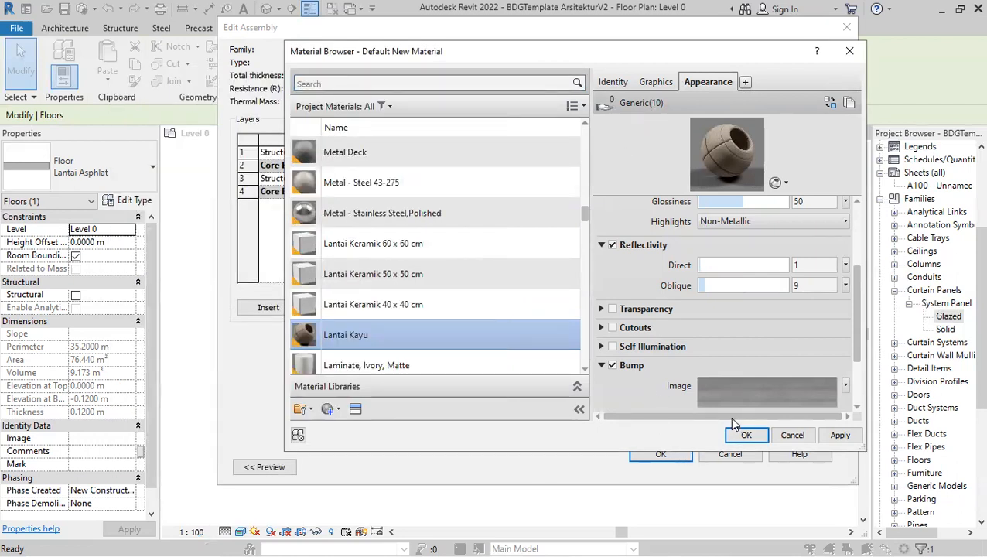
scroll(542, 360, "down", 1)
left_click(302, 408)
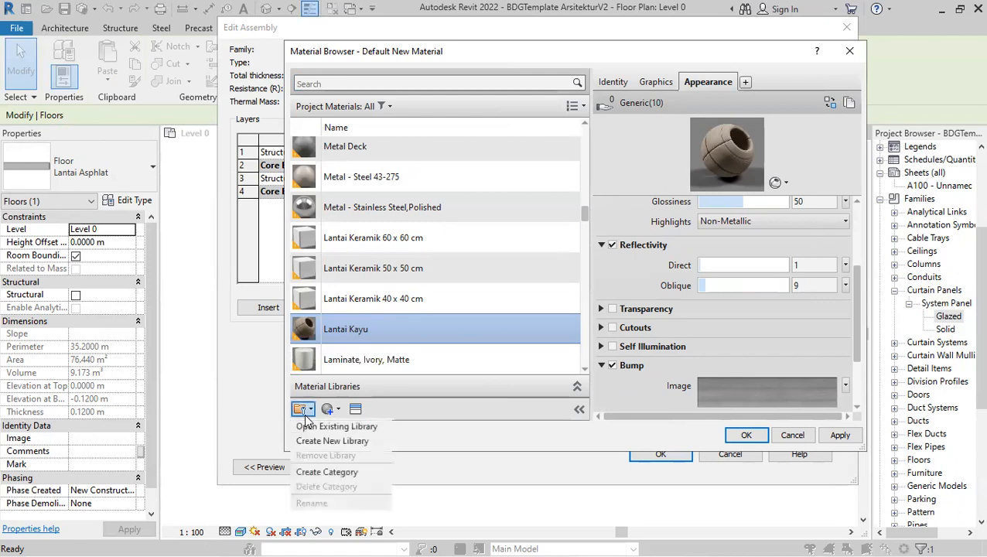
left_click(436, 410)
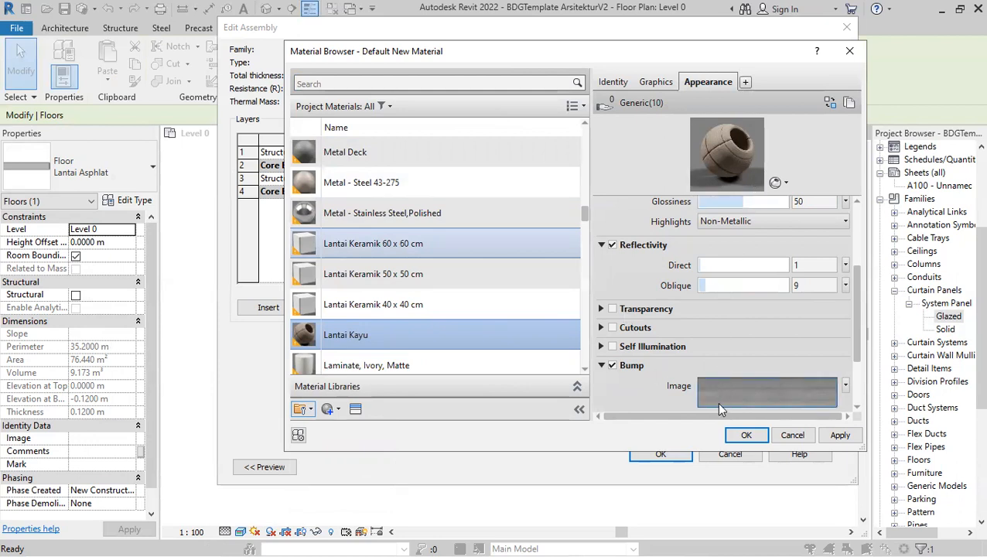
Assign Lantai Kayu to the floor's top layer, set its thickness for a 0.12 m total, and apply the Lantai Kayu floor type
left_click(746, 436)
left_click(514, 154)
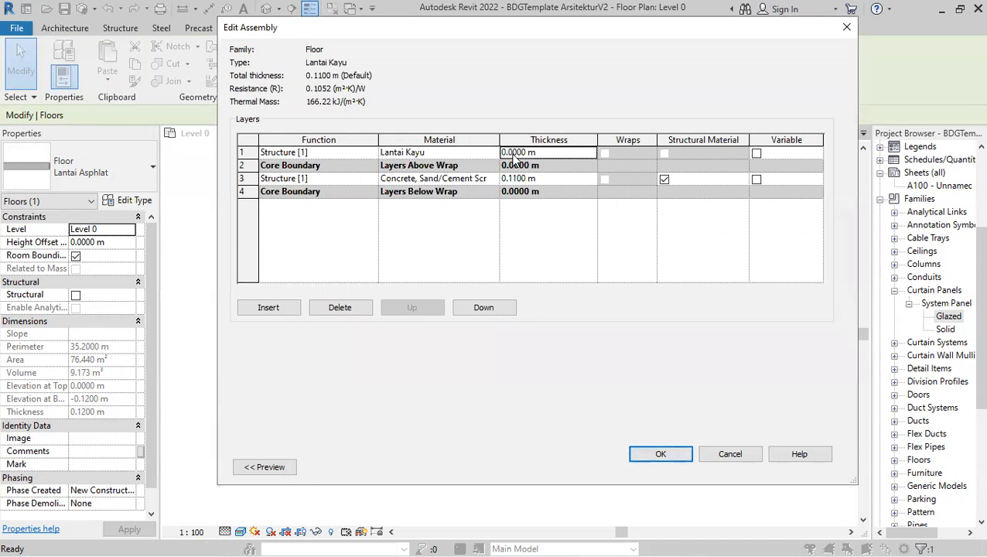
left_click(657, 456)
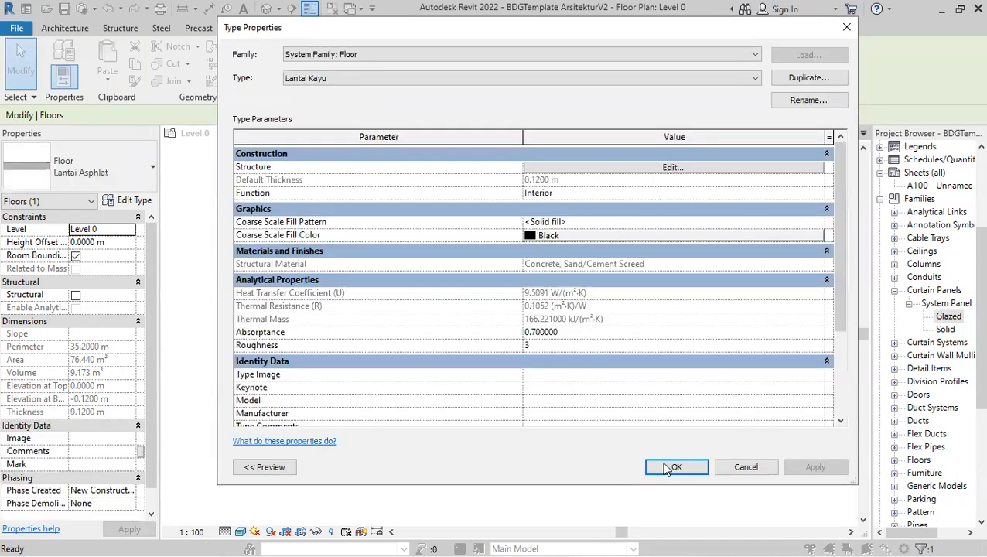
left_click(670, 468)
left_click(264, 411)
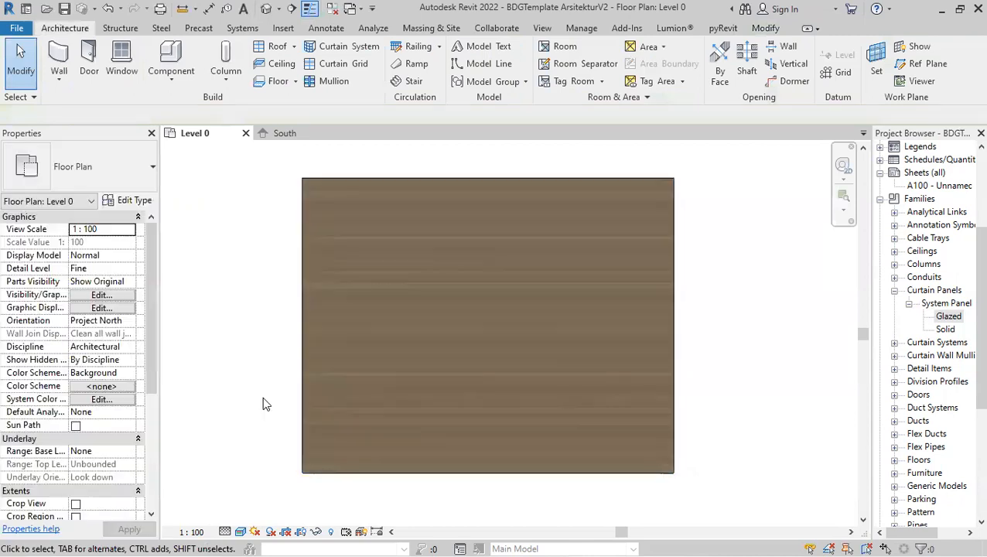
Examine the wood plank texture on the floor in the Level 0 plan, close up and as a whole
scroll(263, 404, "up", 5)
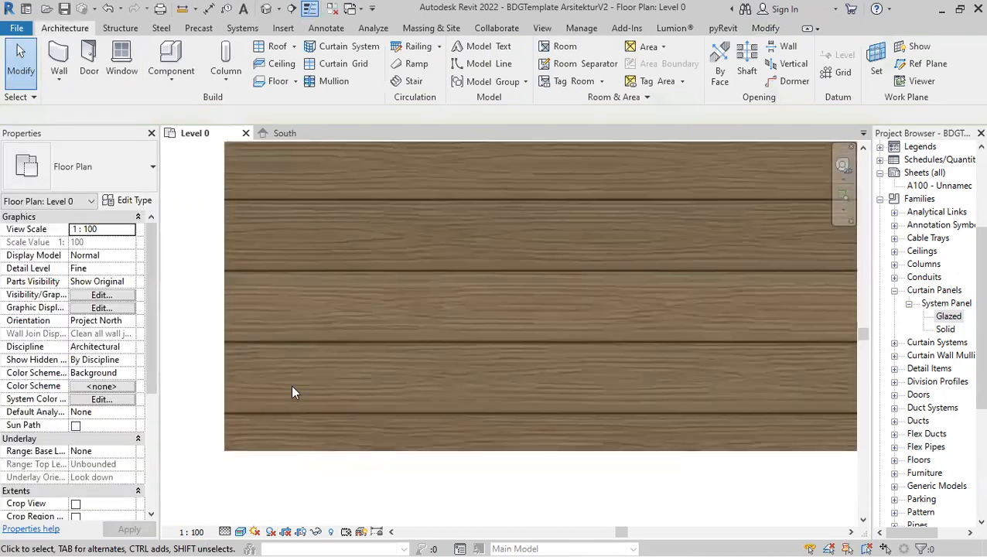
scroll(292, 387, "down", 5)
scroll(300, 317, "up", 4)
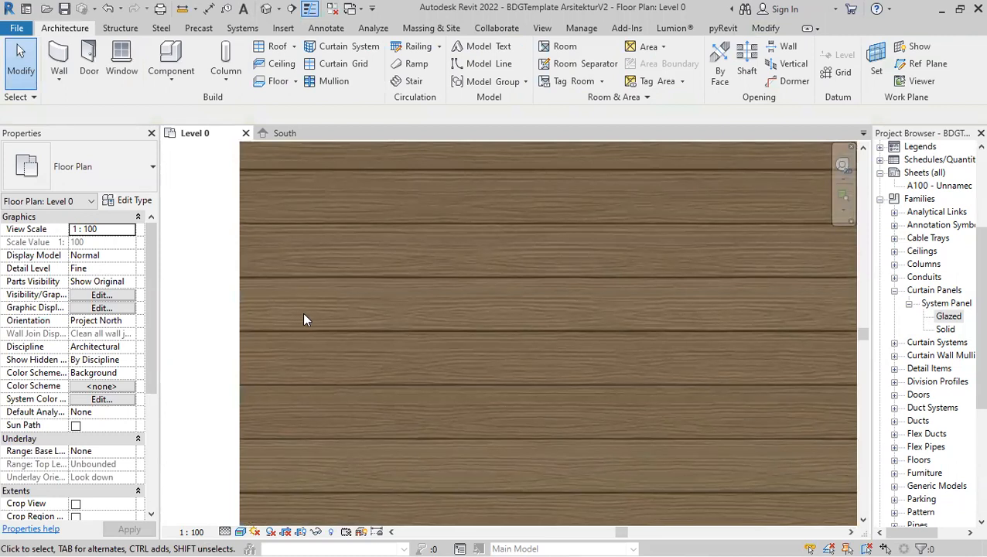
scroll(353, 341, "down", 3)
scroll(392, 399, "down", 4)
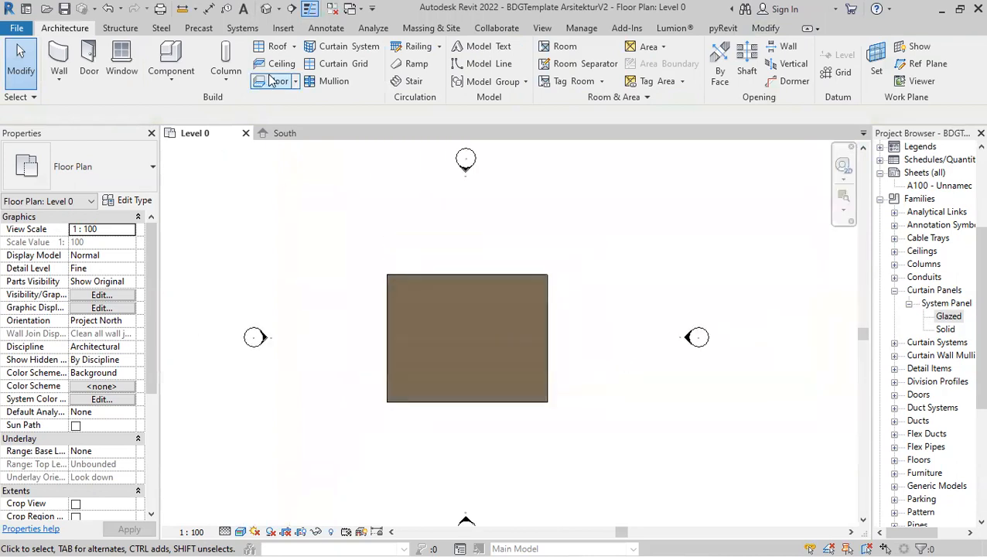
Start a footprint roof on Level 1 and duplicate the Roof_Generic-125mm type as Atap Genteng
left_click(276, 46)
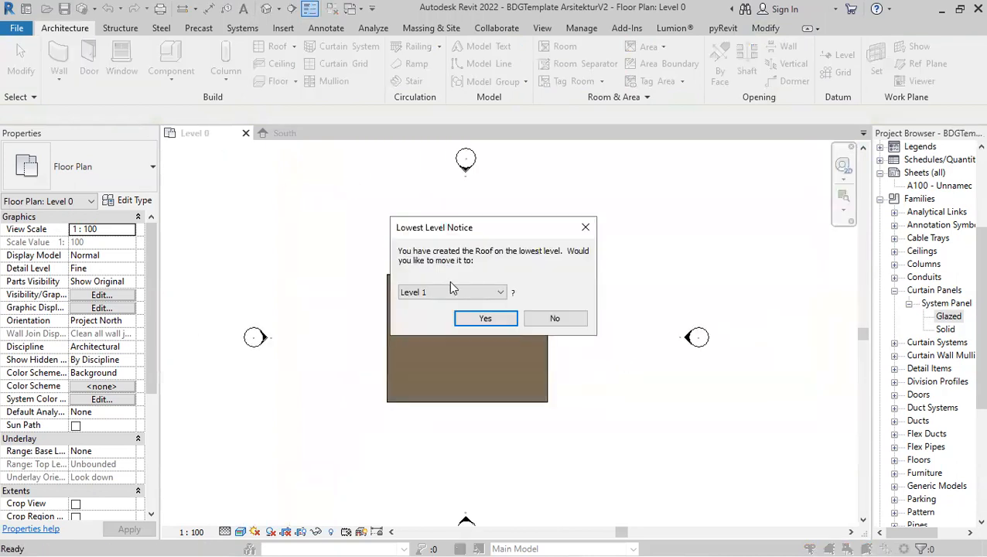
left_click(484, 319)
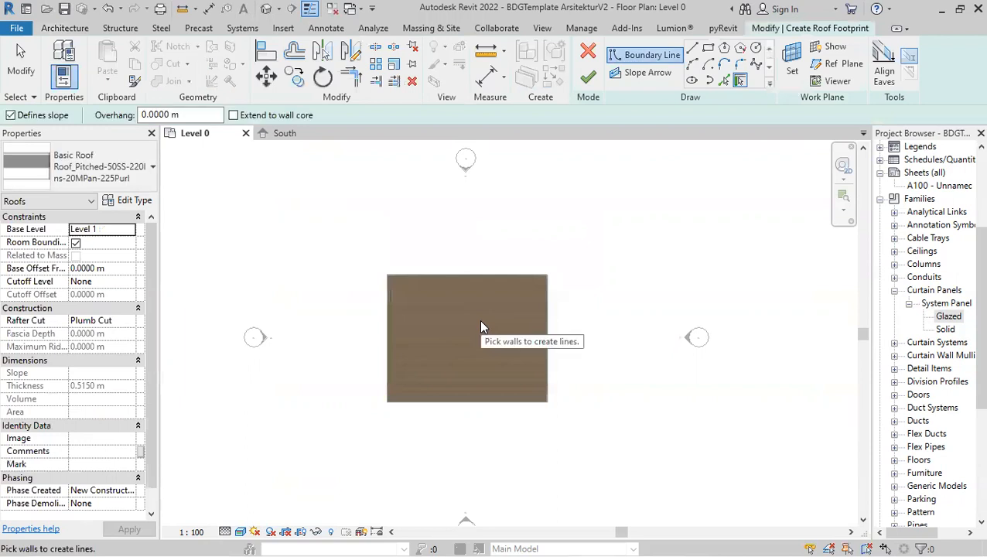
left_click(113, 159)
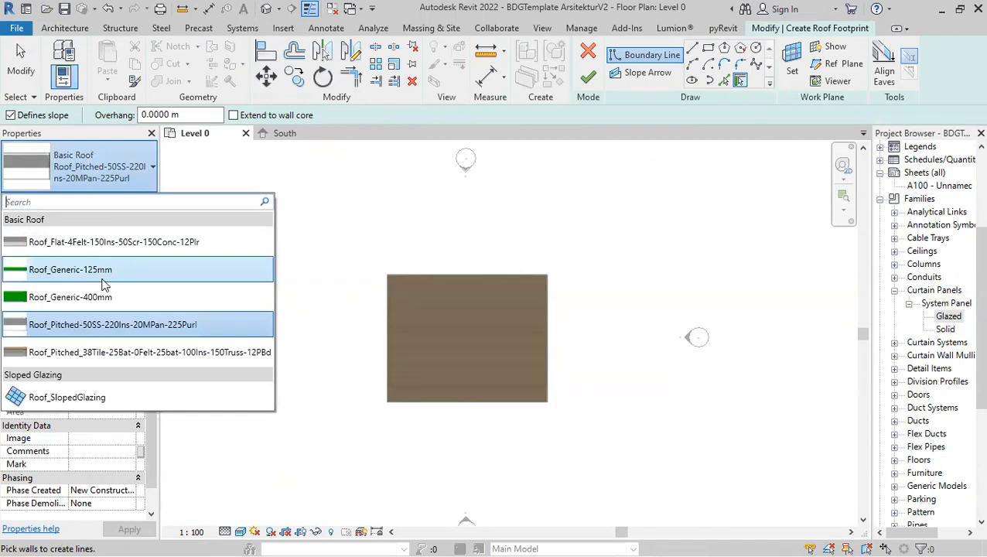
left_click(105, 285)
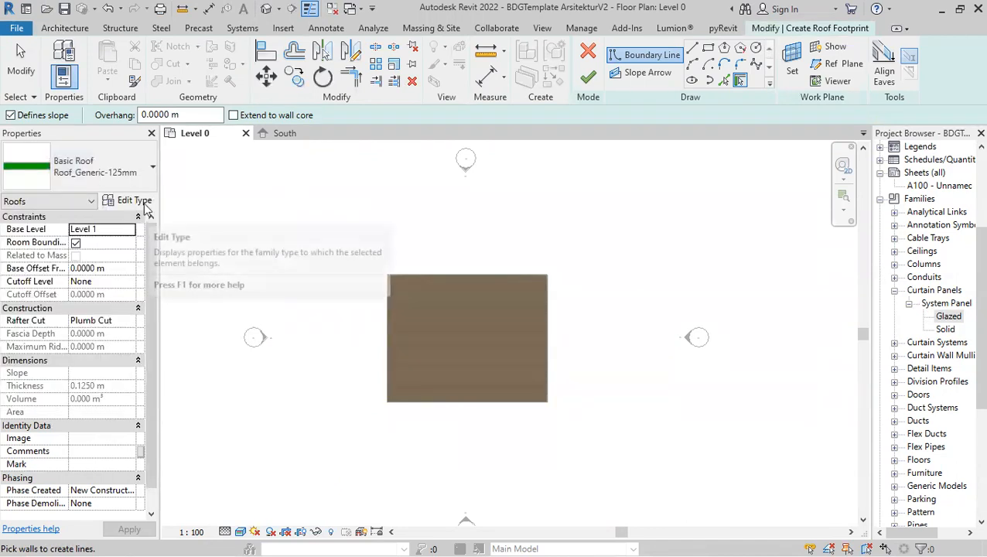
left_click(147, 206)
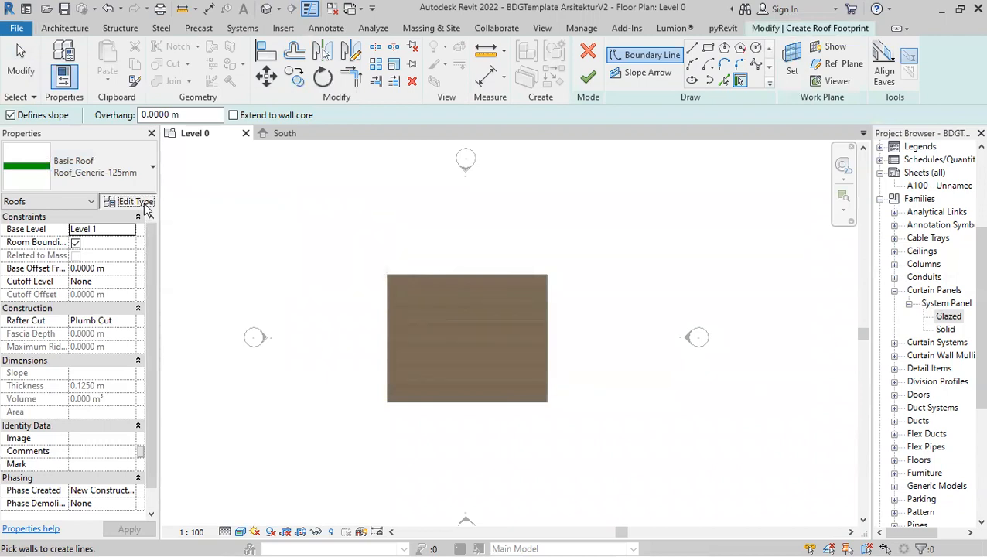
left_click(788, 80)
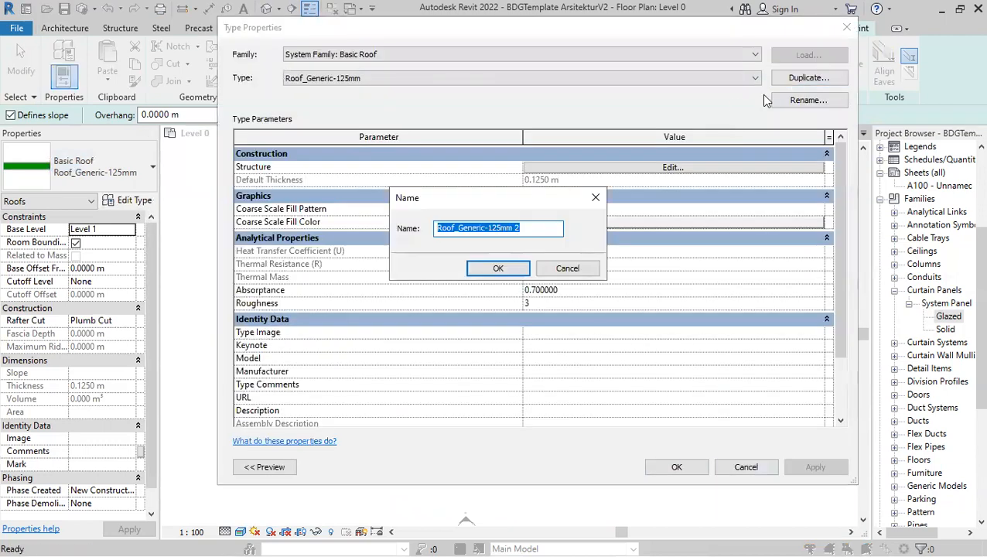
type("Ata")
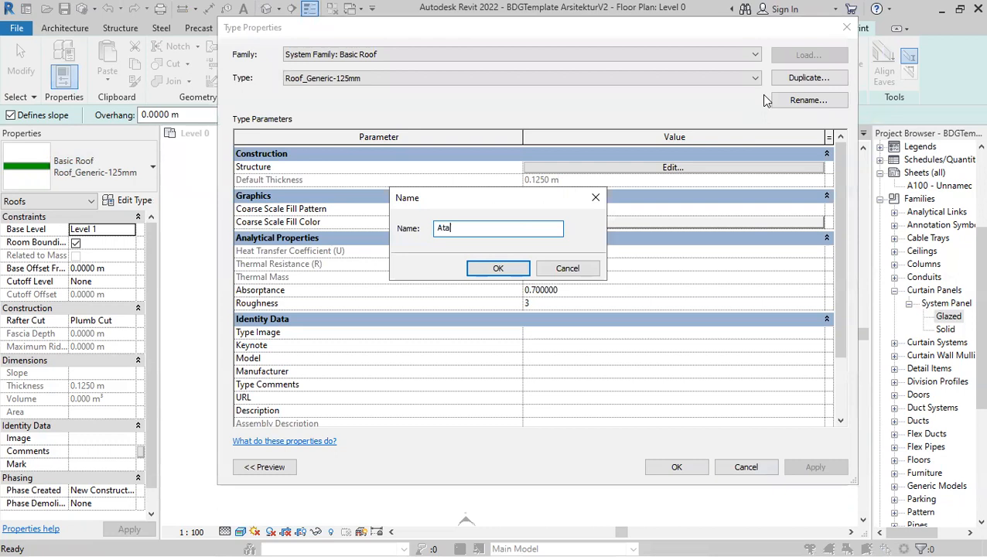
type("p Genteng")
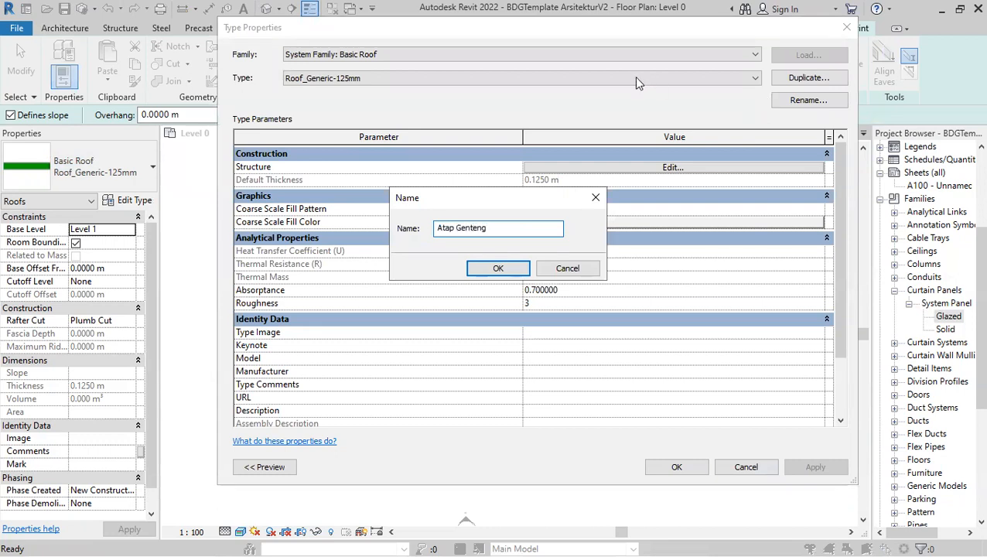
left_click(498, 269)
Edit the Atap Genteng roof structure and set its structural layer thickness to 0.05 m
left_click(673, 167)
left_click(577, 165)
left_click_drag(577, 165, 537, 189)
type("05")
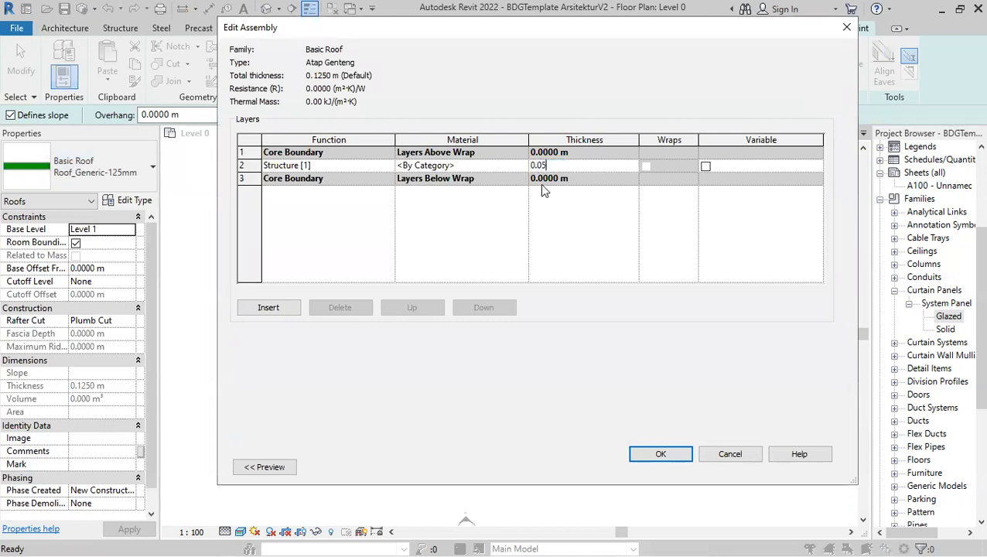
key("Return")
Assign the Roofing, Tile material to the Atap Genteng structural layer, searching for "spani", and apply the roof type
left_click(499, 166)
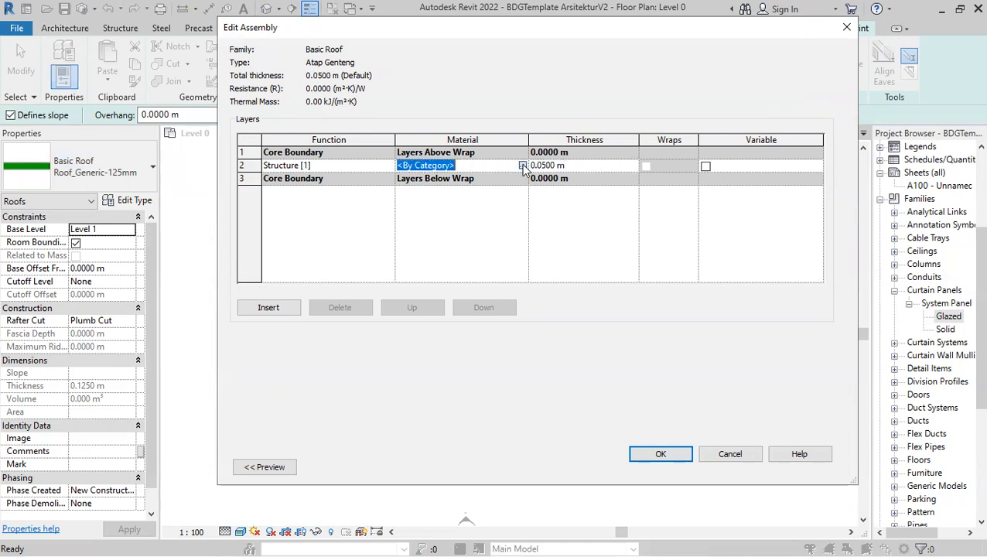
left_click(523, 165)
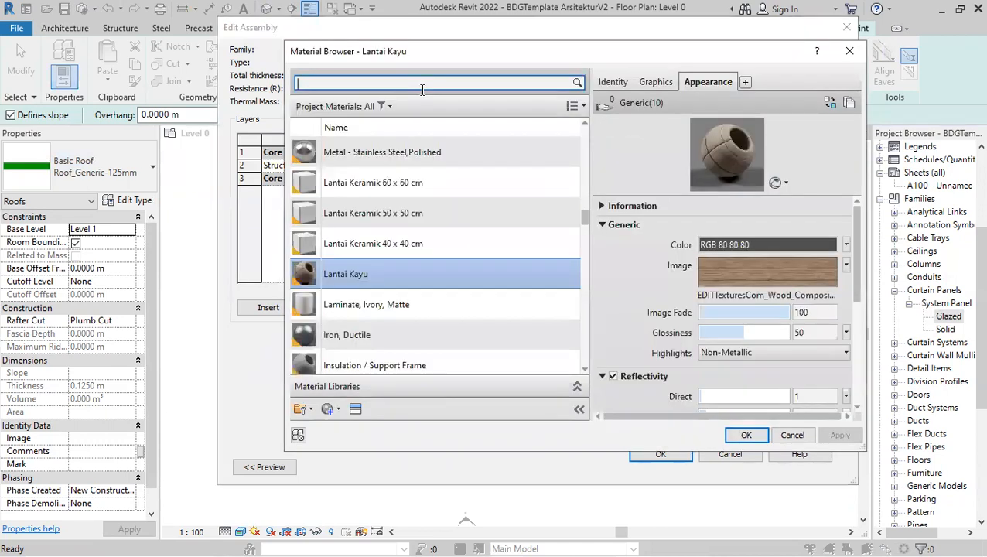
type("spani")
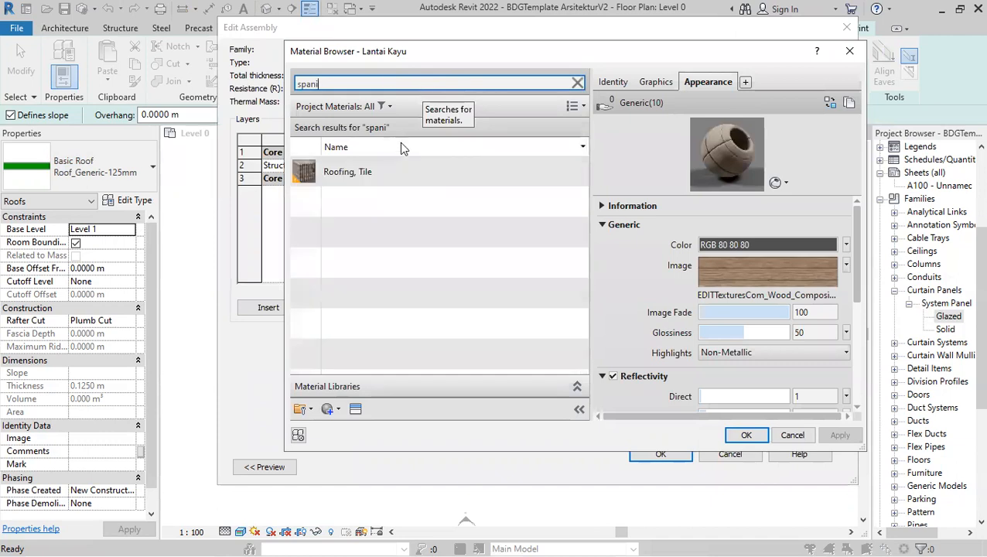
left_click(415, 171)
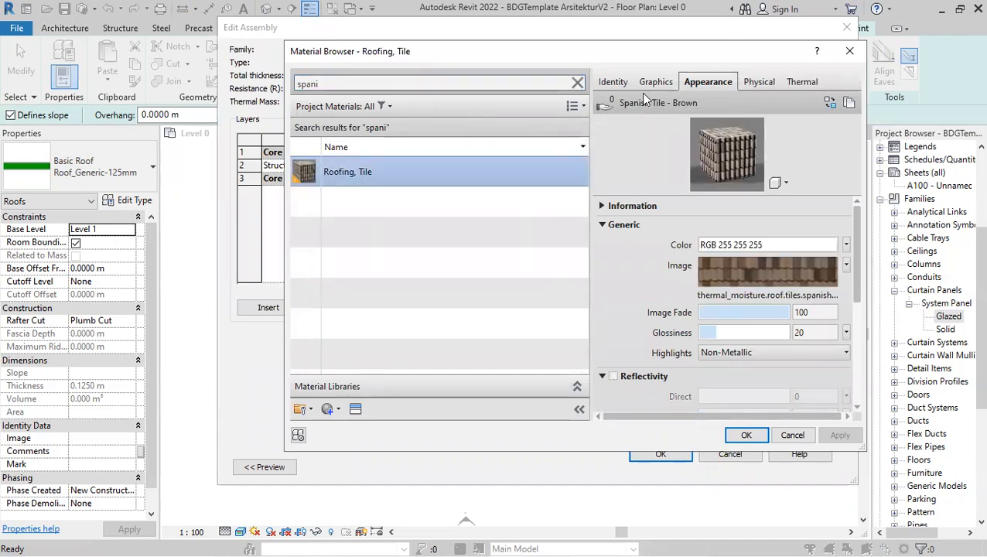
left_click(745, 436)
left_click(660, 454)
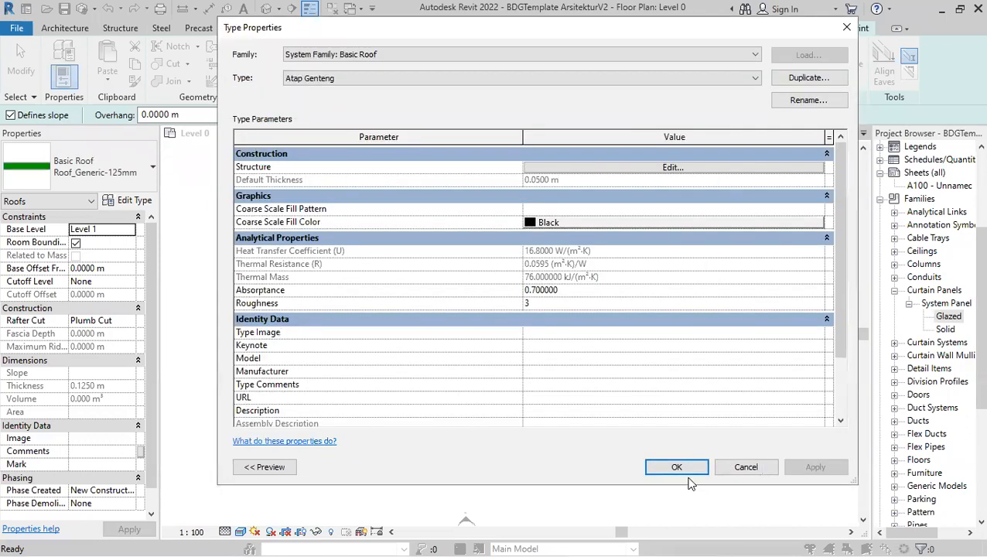
left_click(677, 467)
Sketch a rectangular roof boundary about 14.7 by 13.7 m around the floor and finish the roof
left_click(708, 48)
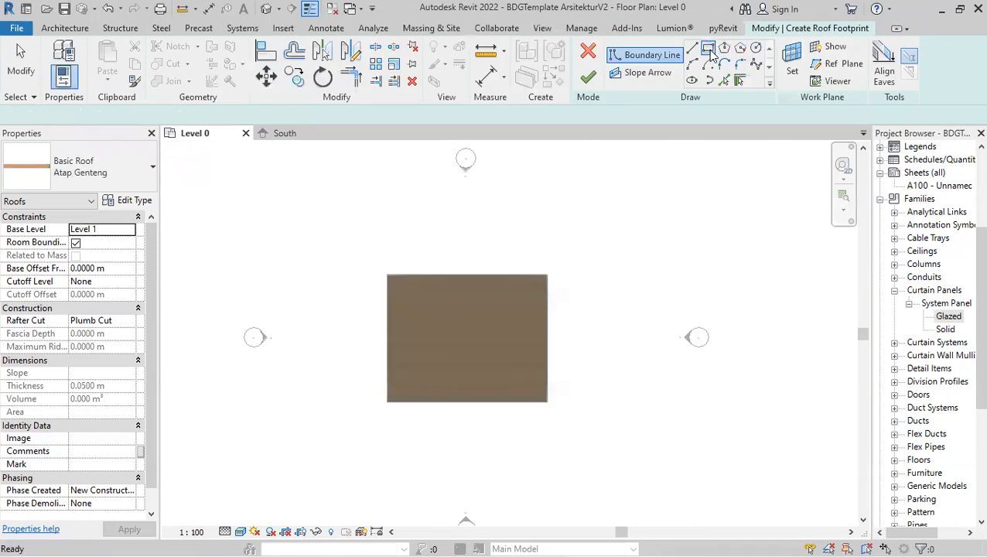
left_click(332, 449)
left_click(643, 221)
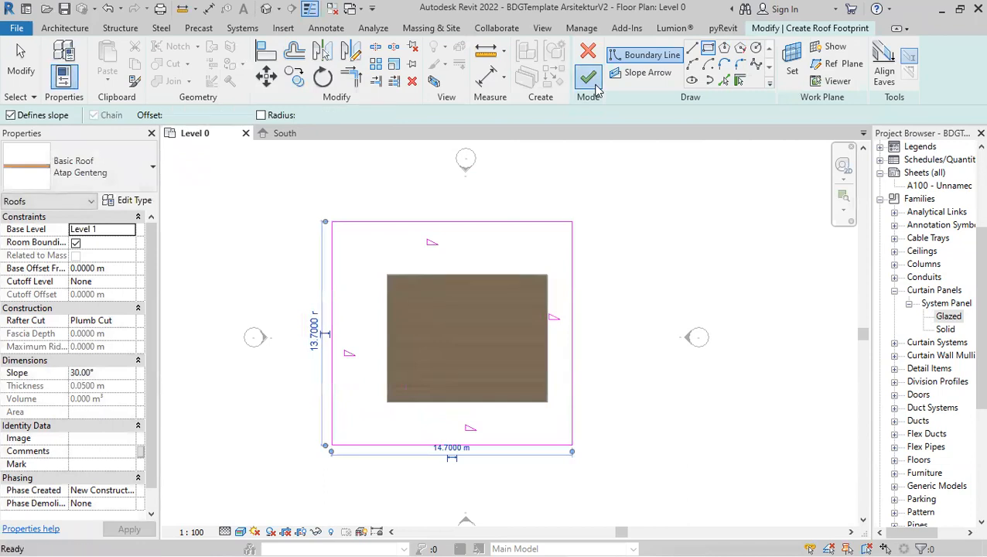
left_click(591, 83)
Show the model in 3D with the Realistic visual style and inspect the roof tile texture
left_click(266, 9)
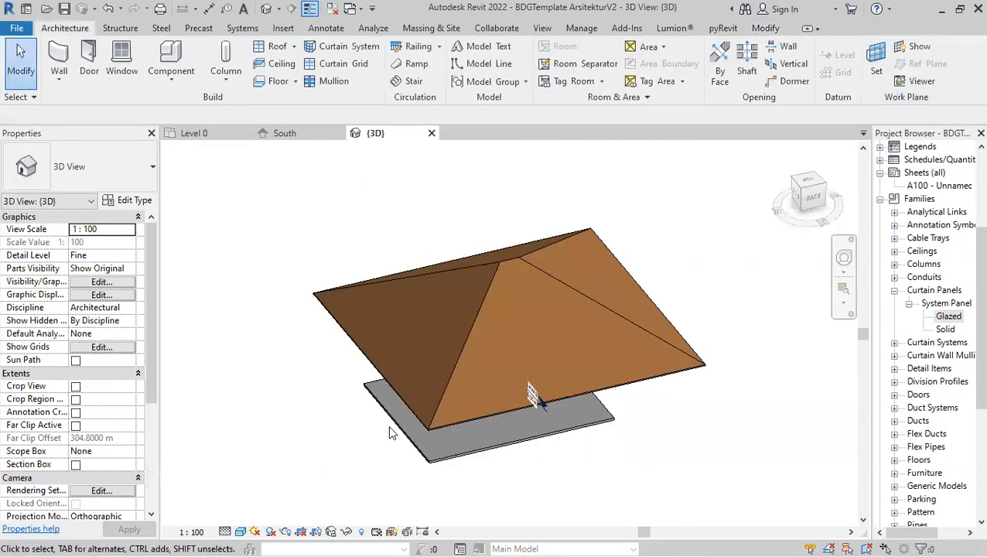
left_click(241, 532)
left_click(264, 519)
scroll(510, 379, "up", 2)
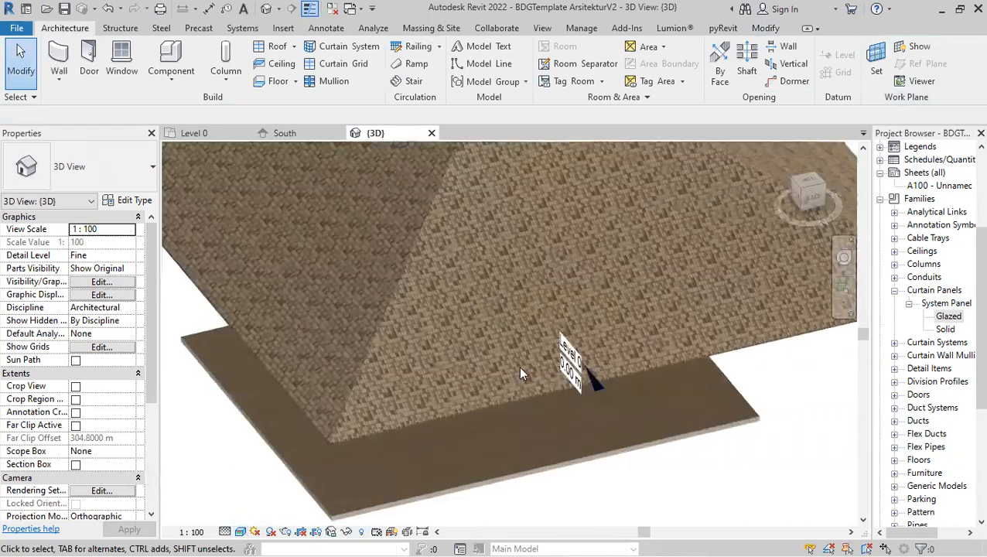
scroll(518, 374, "down", 5)
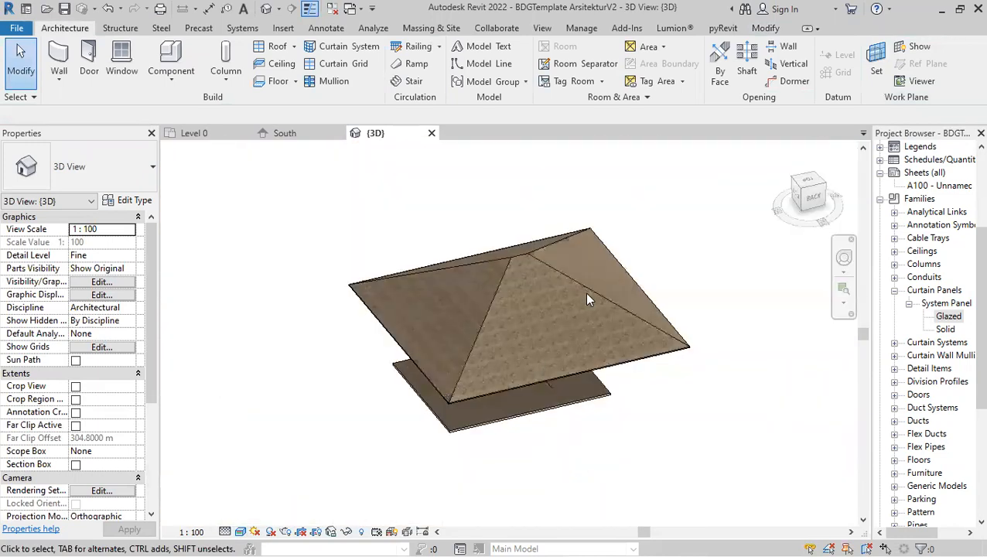
scroll(597, 302, "up", 4)
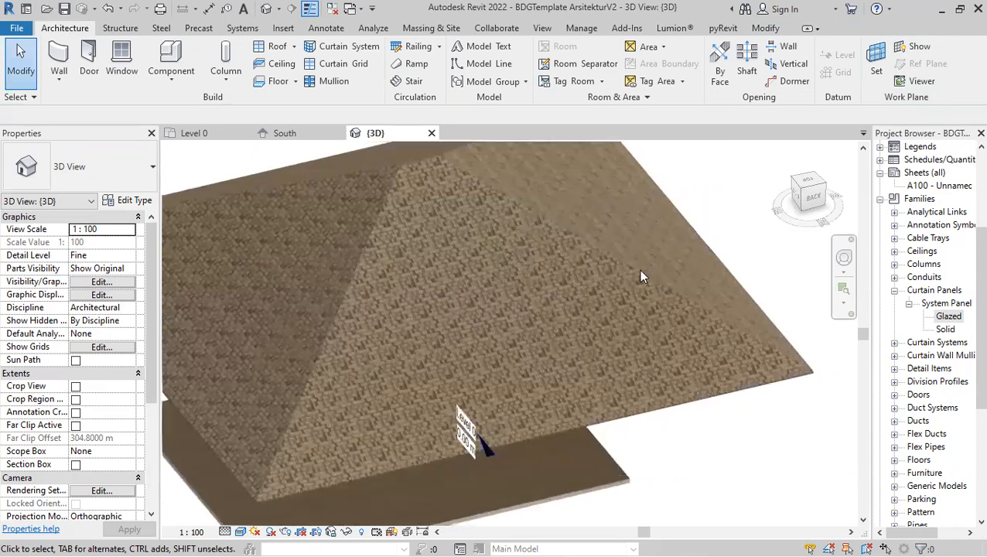
Delete the Atap Genteng roof and the Lantai Kayu floor from the model
left_click(645, 277)
key("Delete")
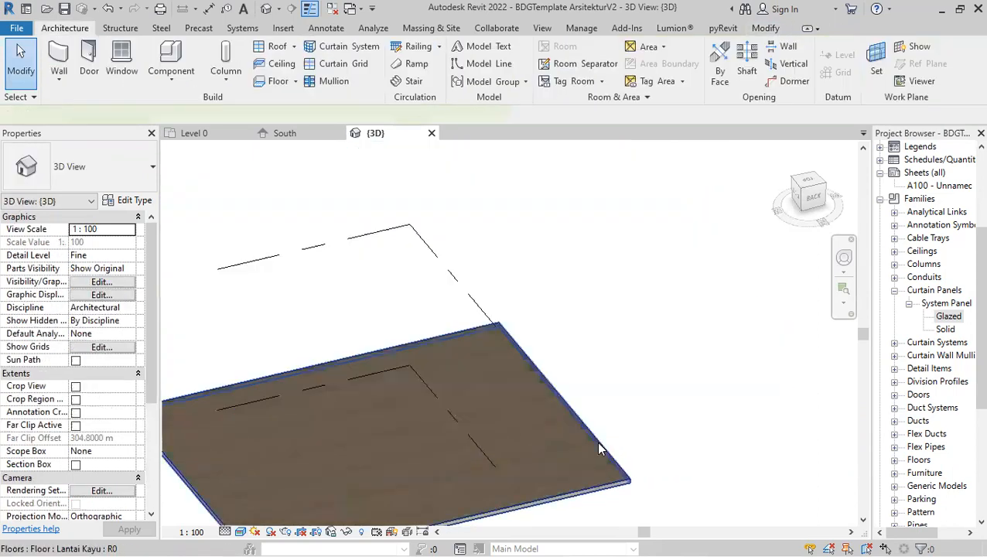
left_click(597, 441)
key("Delete")
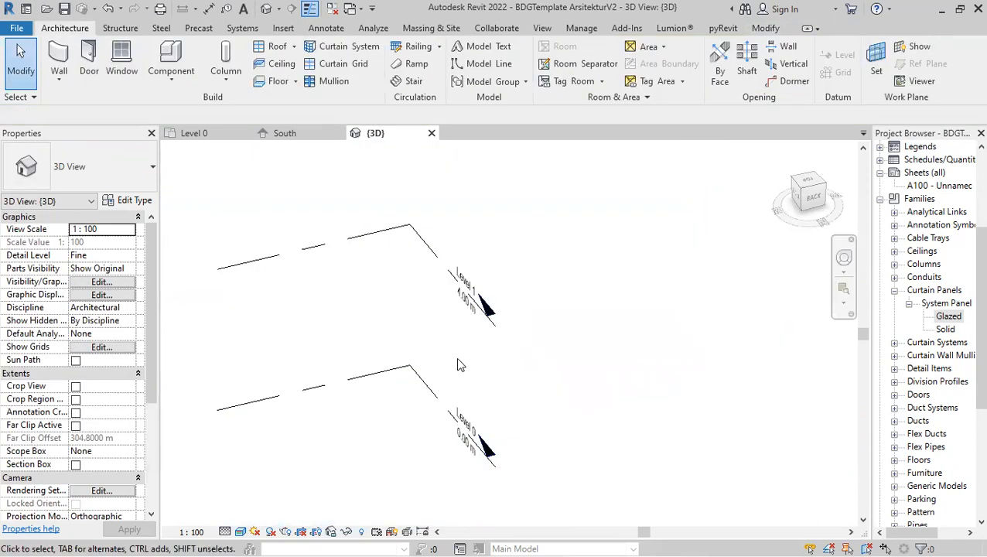
scroll(610, 357, "down", 4)
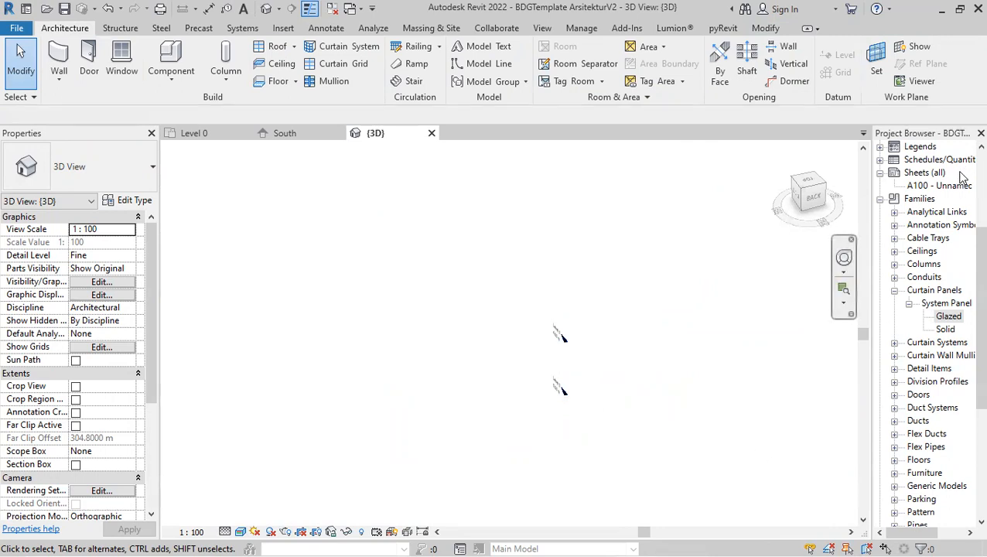
Draw a horizontal Dinding Bata 15 cm wall about 3.2 m long in the Level 0 floor plan
scroll(929, 236, "up", 2)
scroll(900, 241, "up", 2)
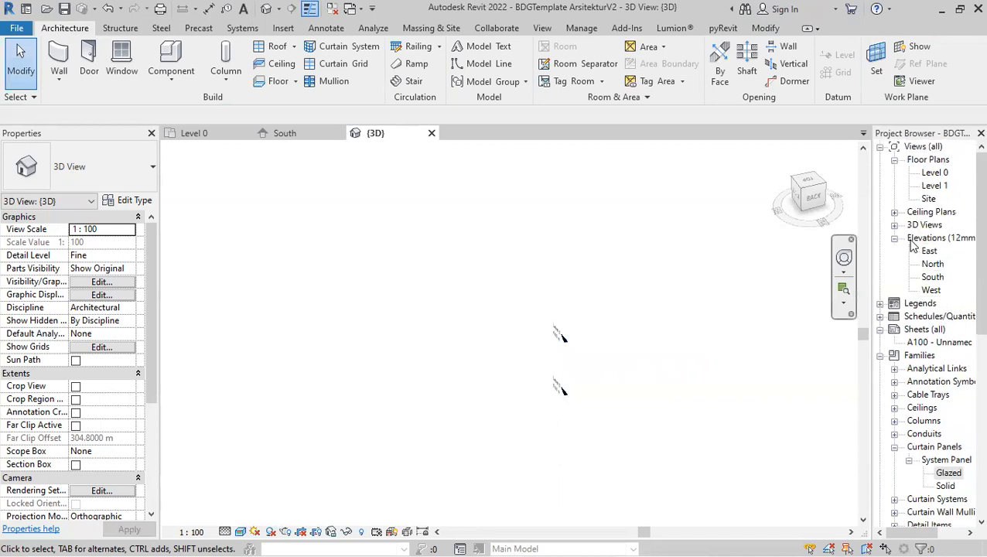
double_click(933, 173)
scroll(471, 333, "up", 2)
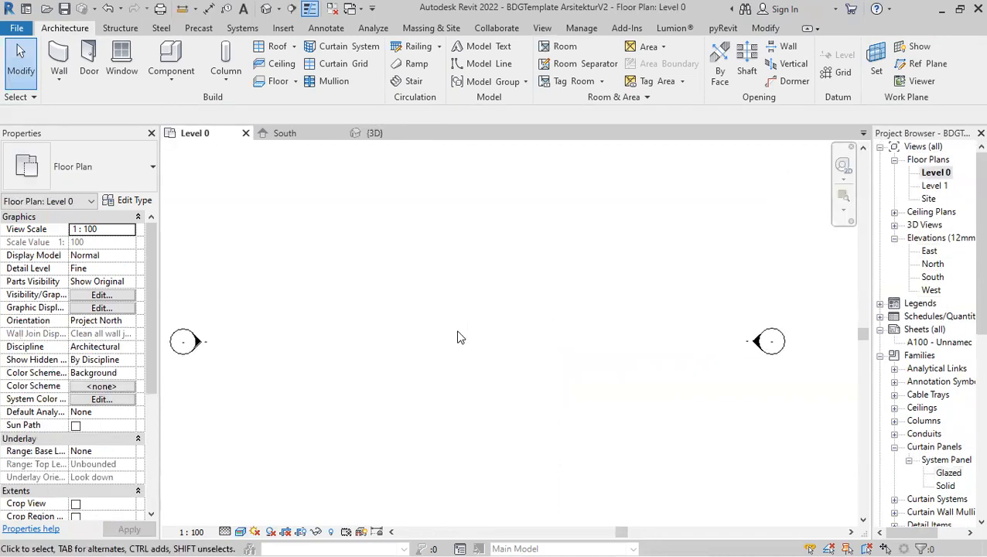
key("w")
key("a")
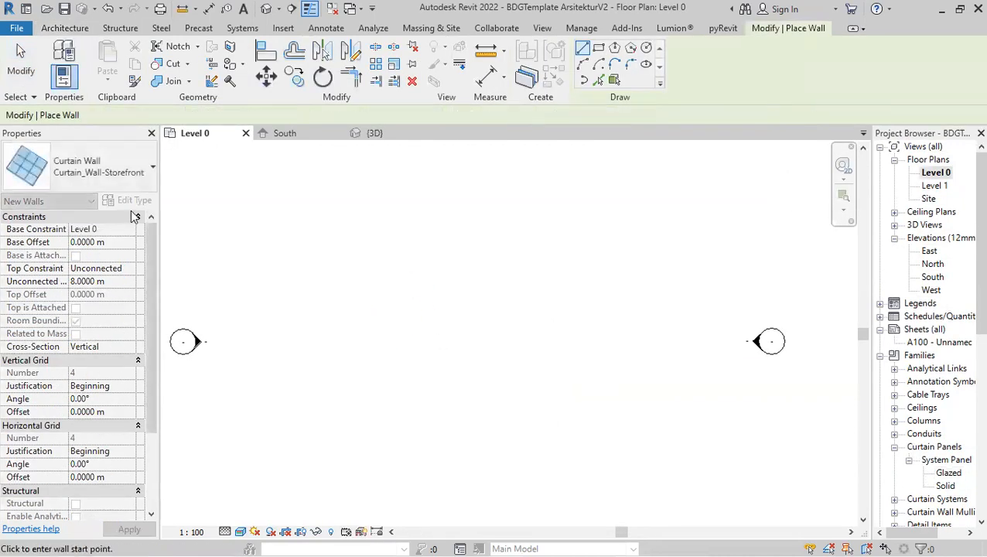
left_click(108, 175)
scroll(101, 278, "up", 2)
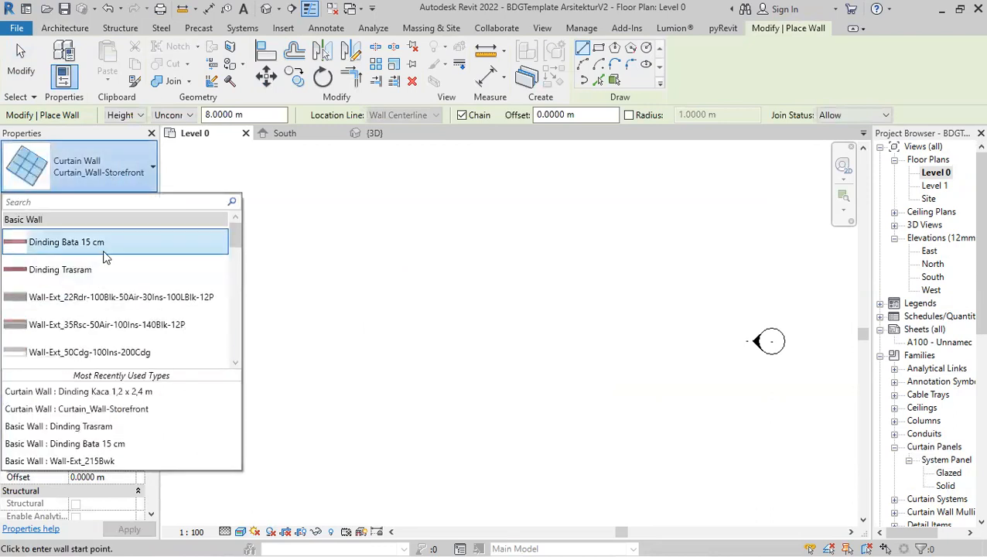
left_click(106, 242)
left_click(424, 342)
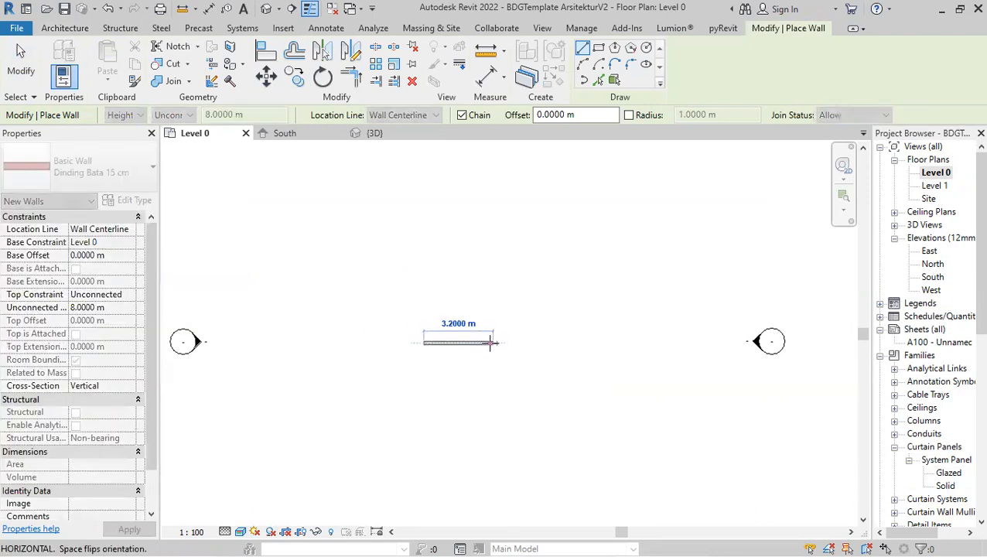
left_click(491, 343)
key("Escape")
key("Escape")
Place a Doors_IntSgl 910x2110mm door in the brick wall, about 0.48 m from the wall's left end
scroll(454, 345, "up", 5)
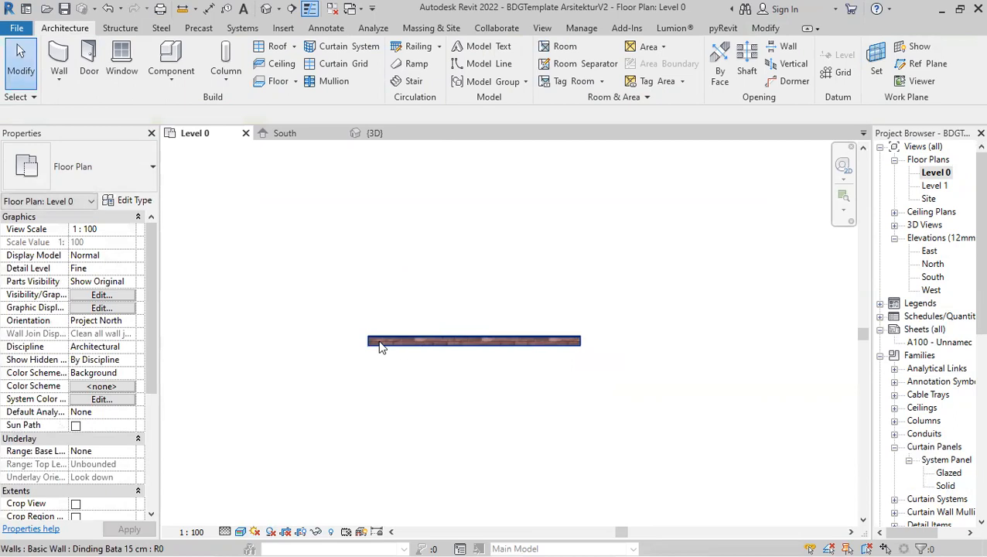
key("d")
key("r")
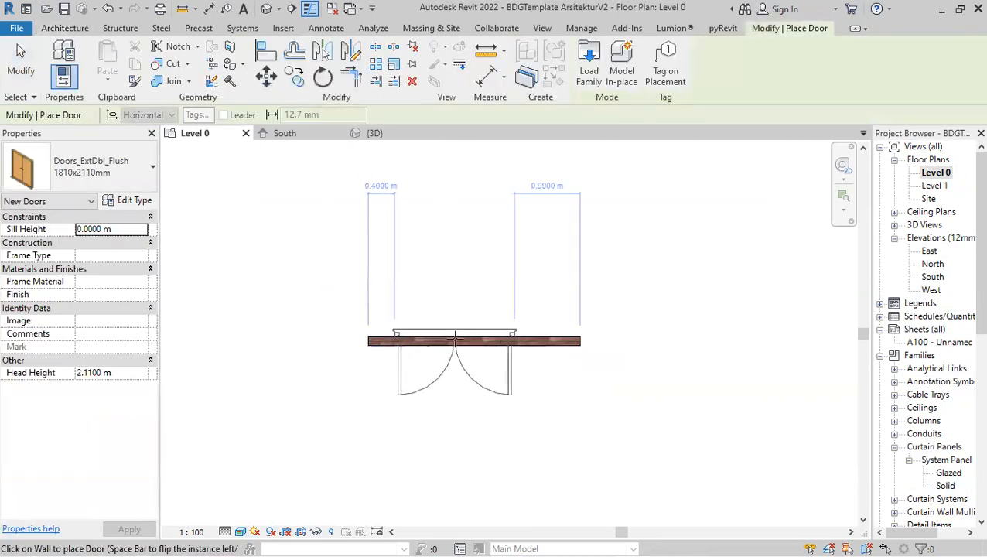
left_click(125, 175)
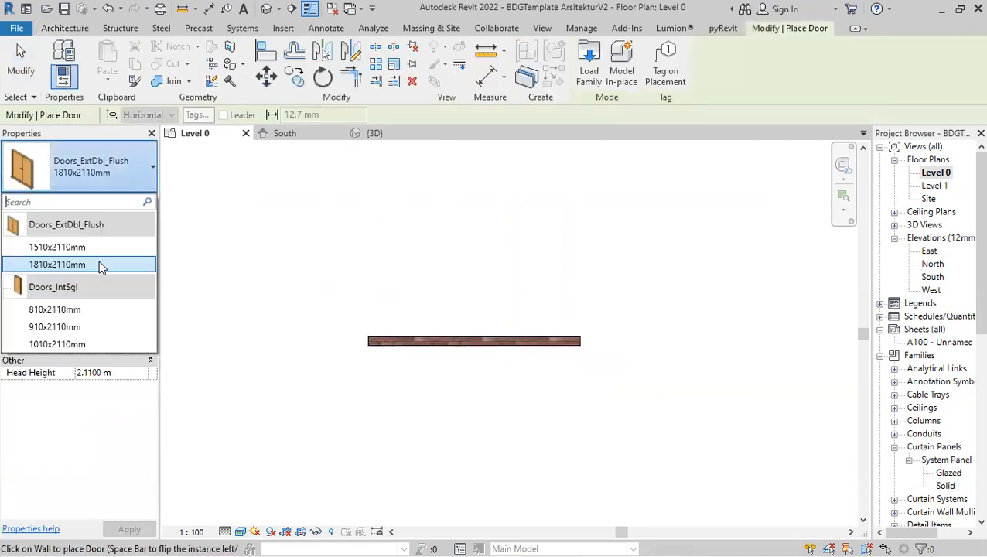
left_click(62, 334)
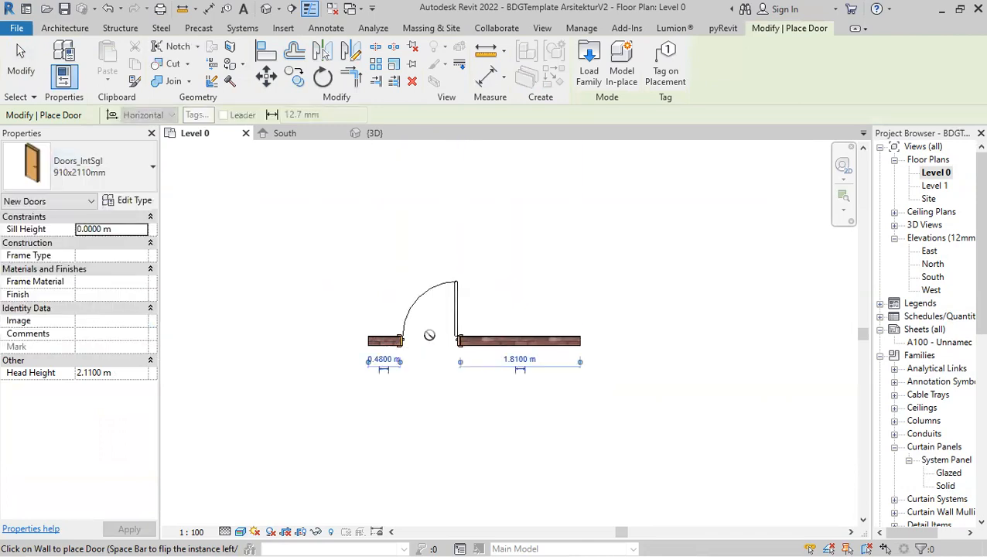
left_click(429, 335)
key("Escape")
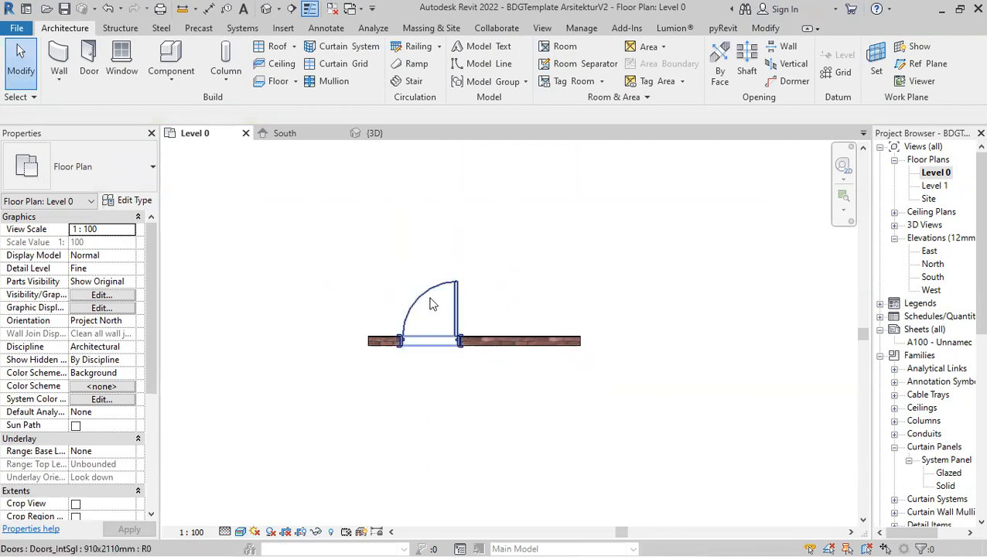
Select the placed door and view it with its wall up close in 3D
left_click(457, 305)
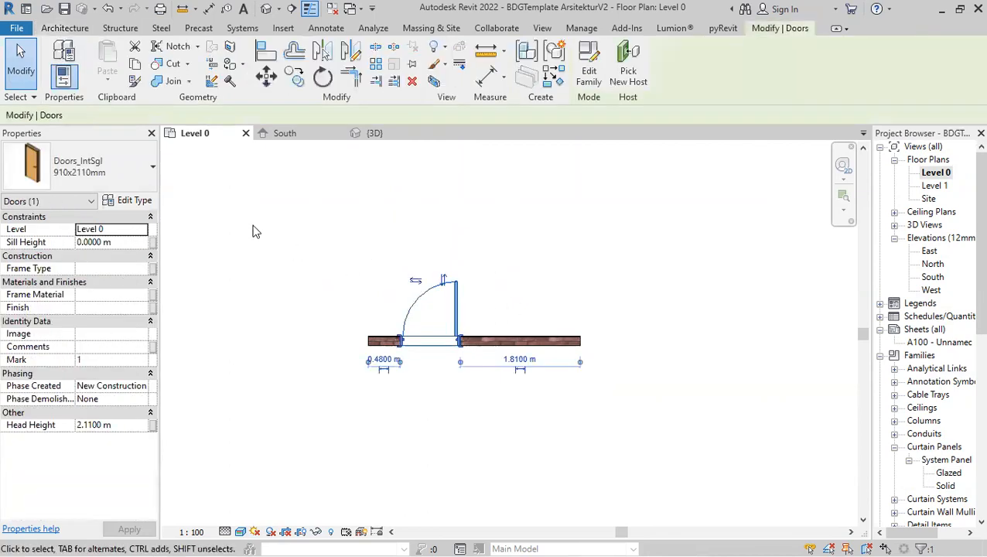
left_click(266, 9)
scroll(543, 384, "up", 7)
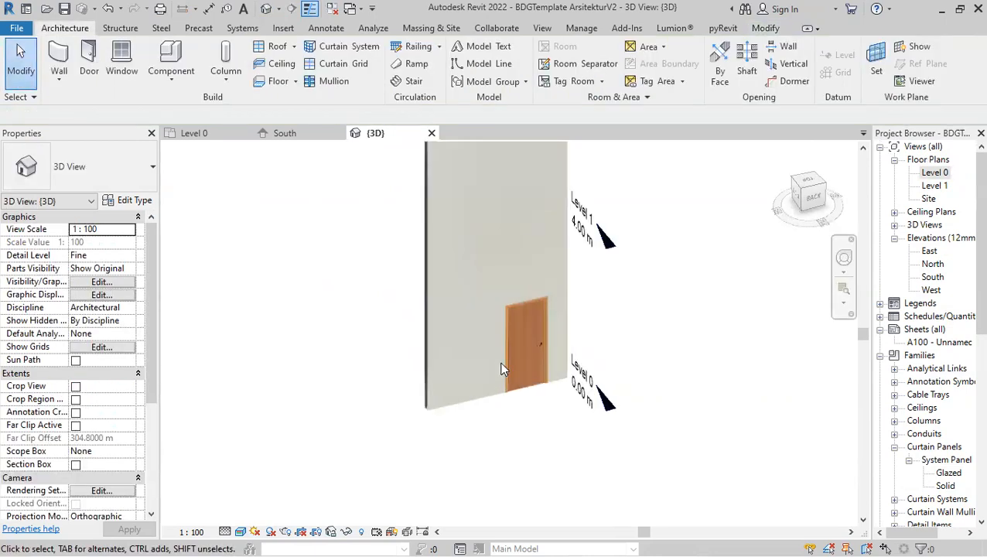
Create a new project material named Kayu Gelap and open the file selection for its appearance image
middle_click_drag(589, 518, 551, 470, "shift")
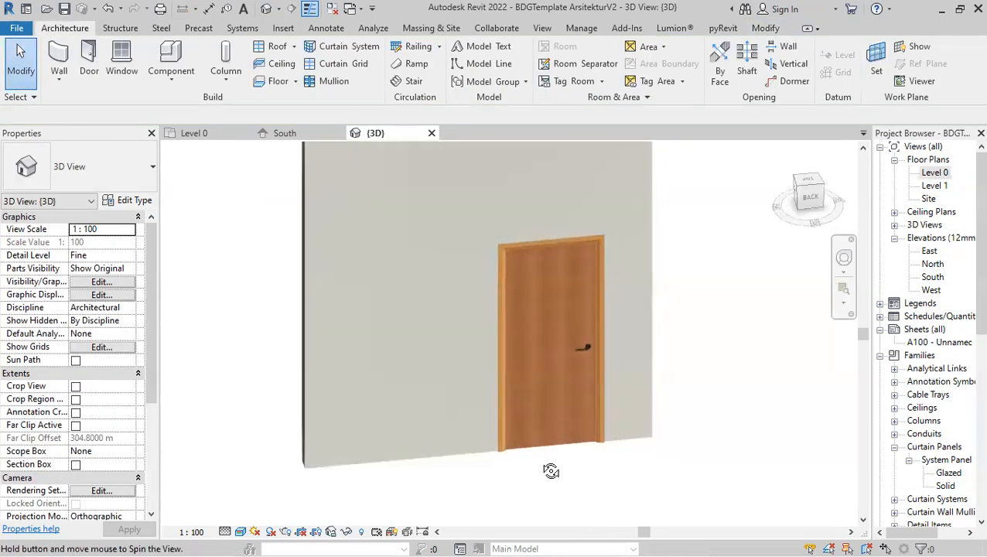
scroll(565, 314, "up", 4)
scroll(521, 233, "down", 3)
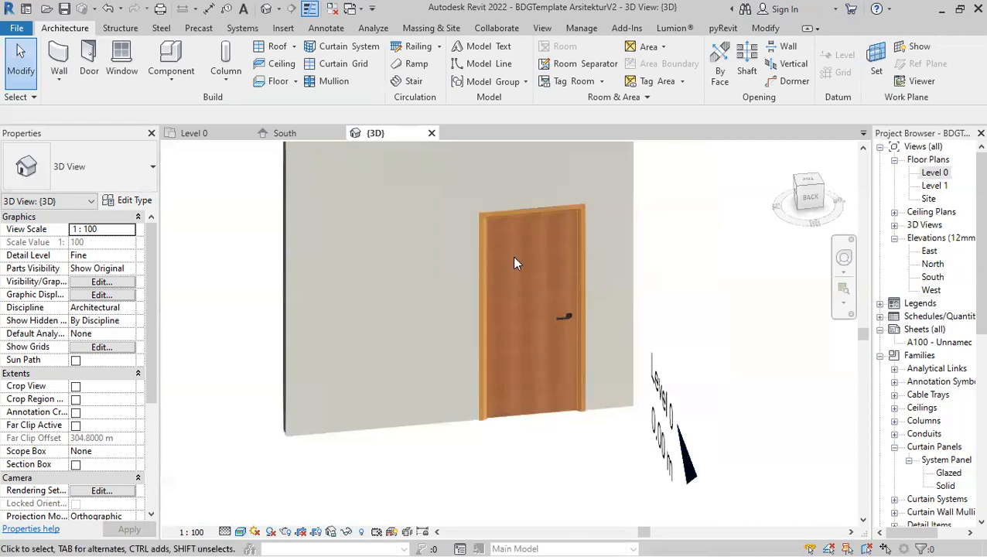
left_click(579, 29)
left_click(75, 70)
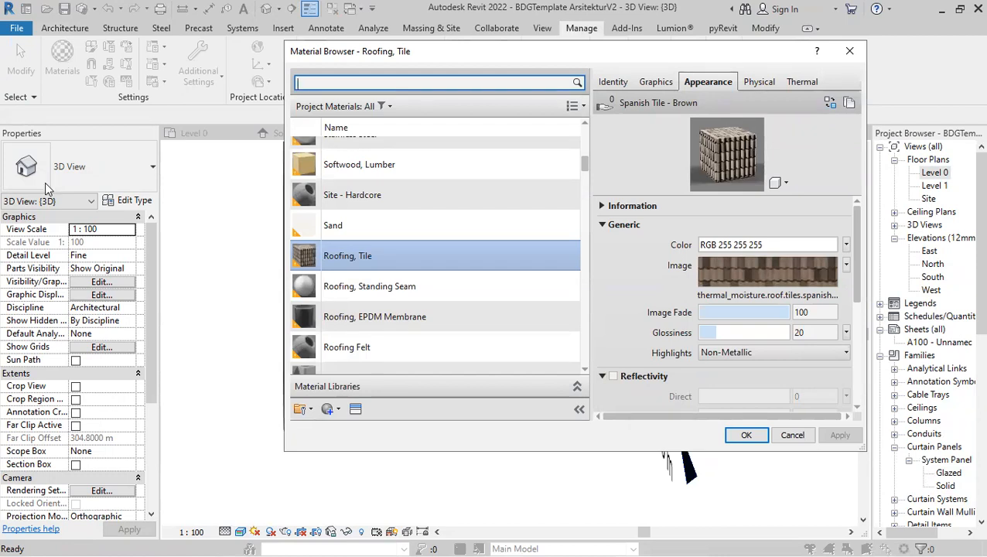
left_click(331, 414)
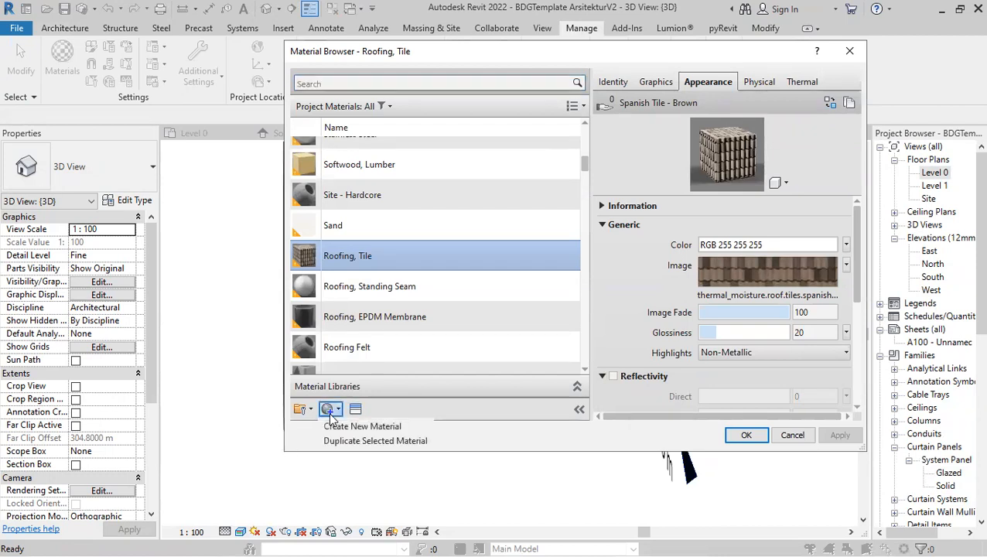
left_click(376, 430)
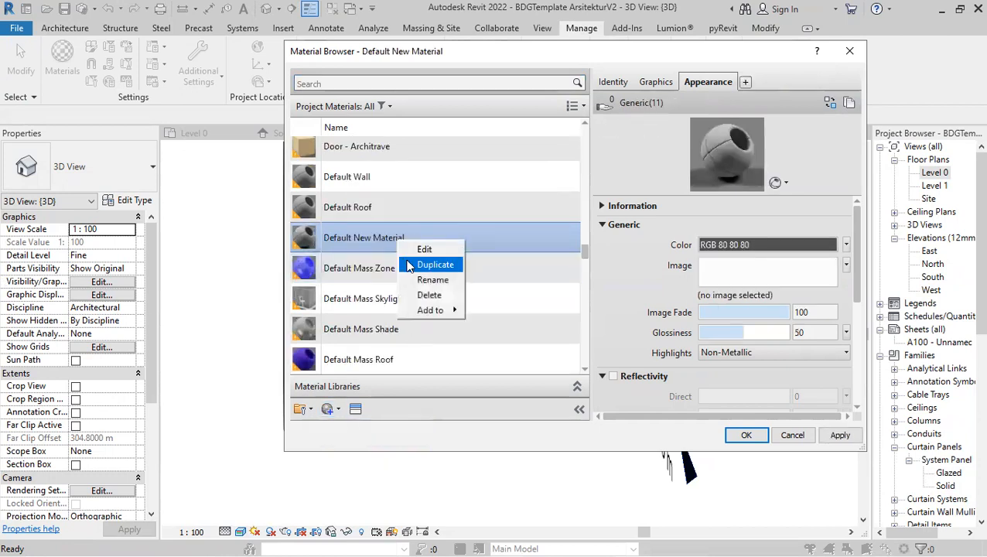
left_click(420, 279)
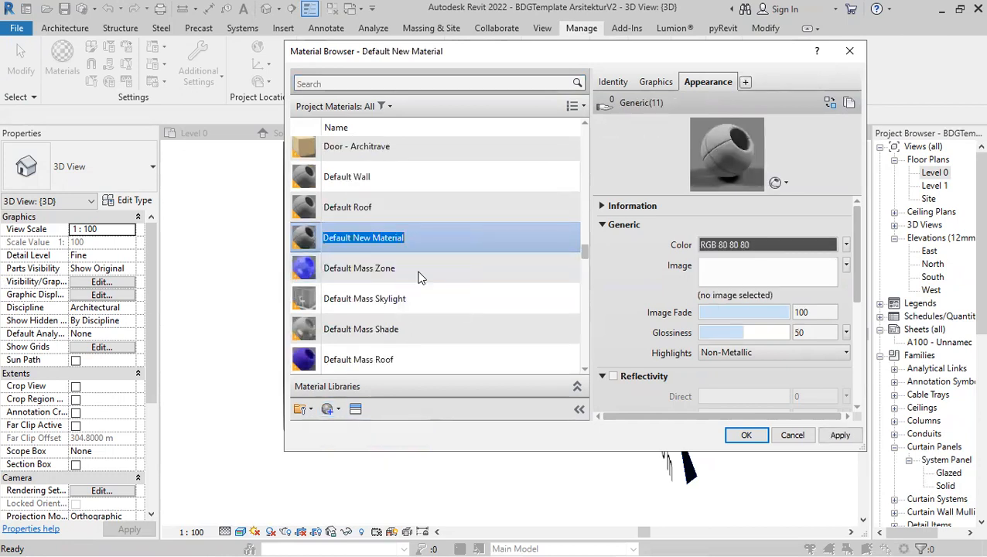
type("Kayu")
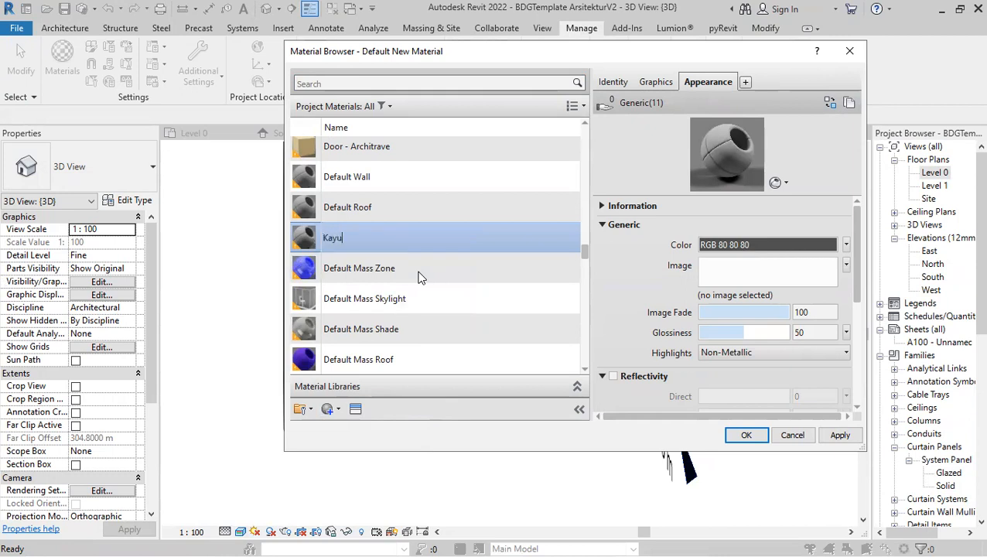
type(" Gelap")
key("Return")
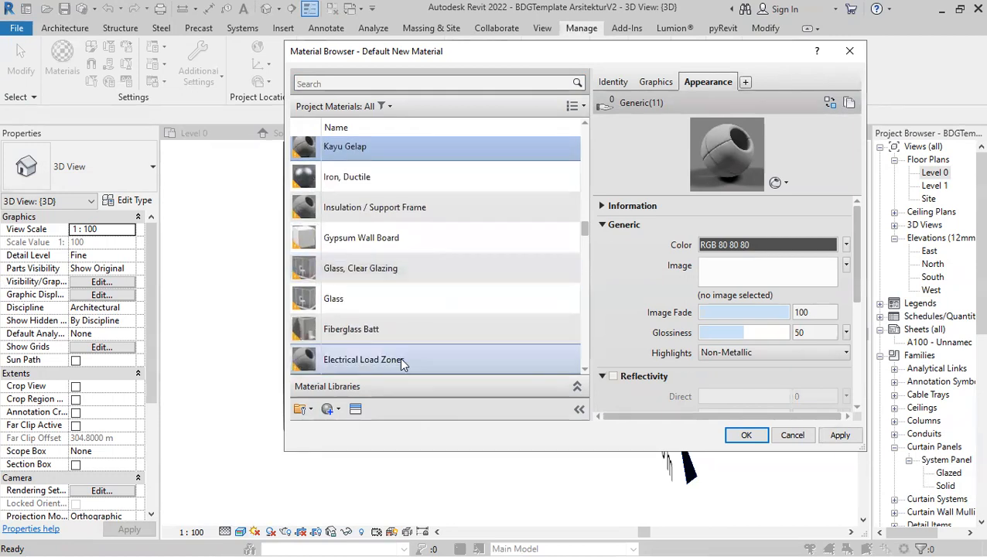
left_click(758, 276)
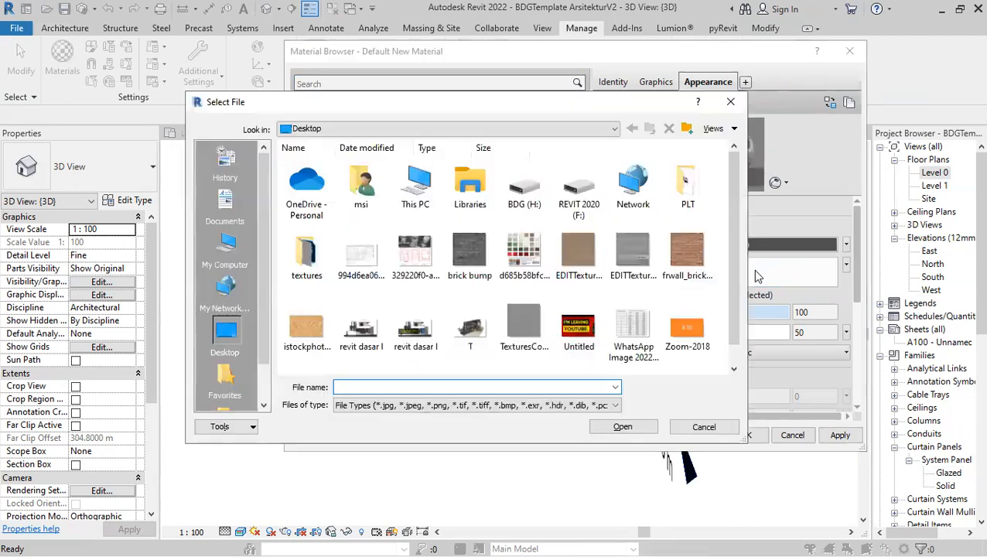
left_click(223, 270)
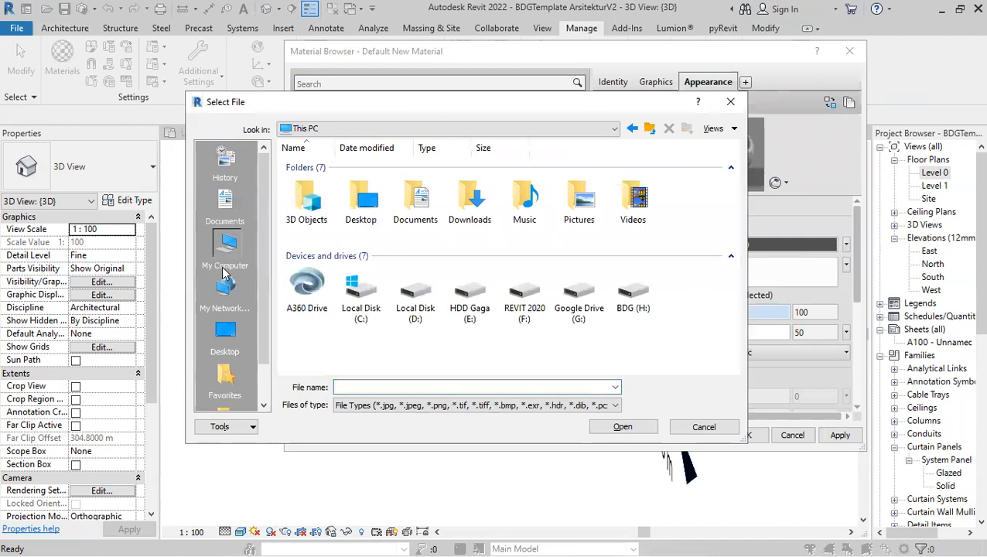
double_click(362, 294)
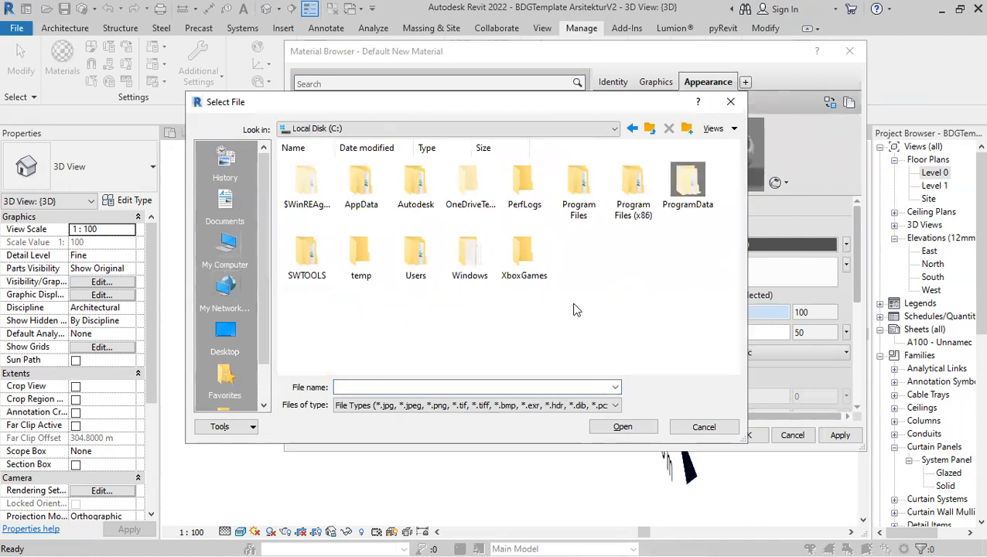
double_click(670, 190)
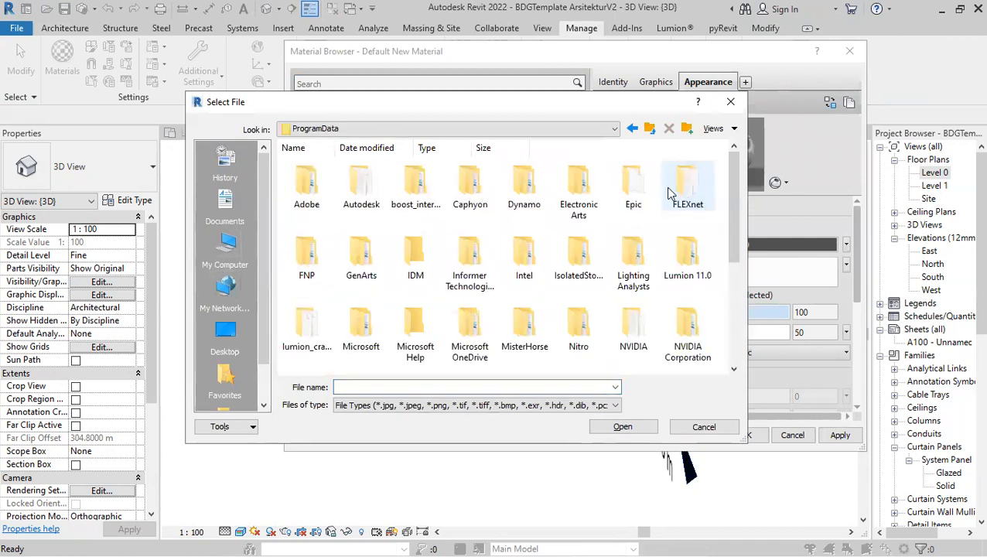
double_click(360, 189)
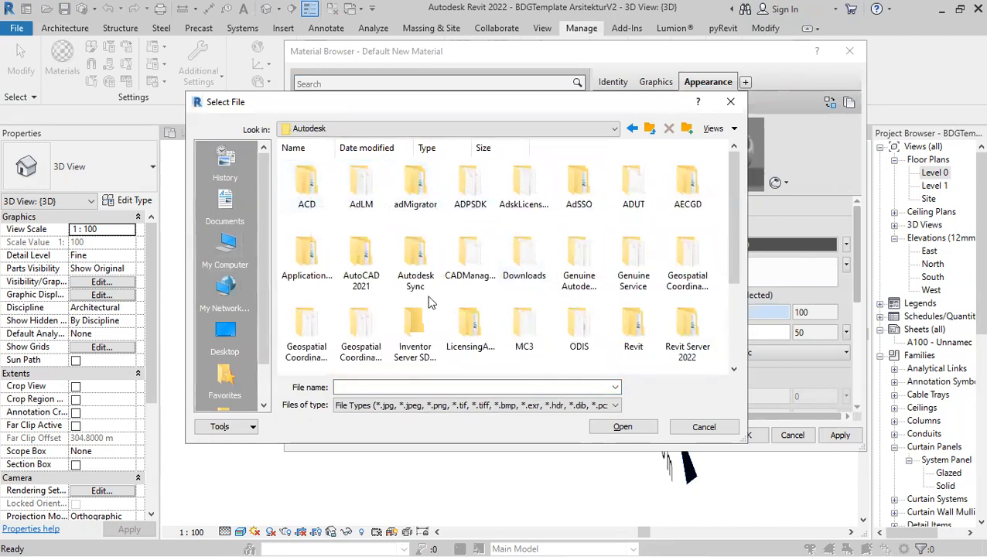
scroll(430, 306, "down", 2)
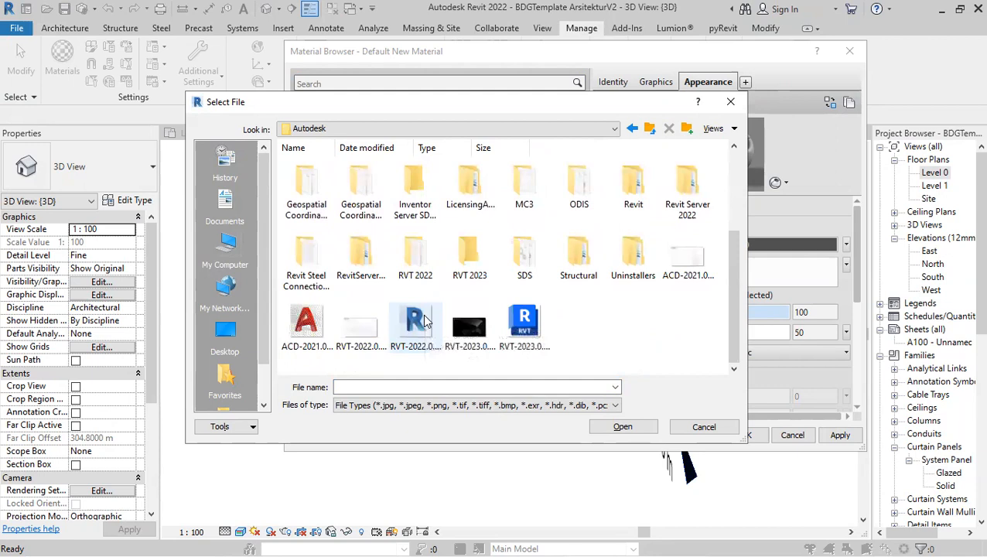
scroll(424, 321, "up", 2)
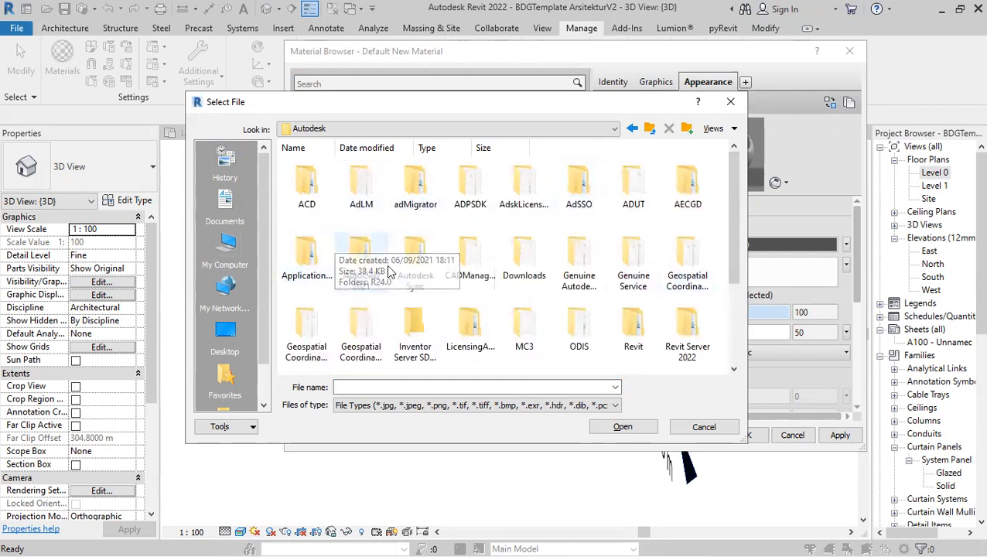
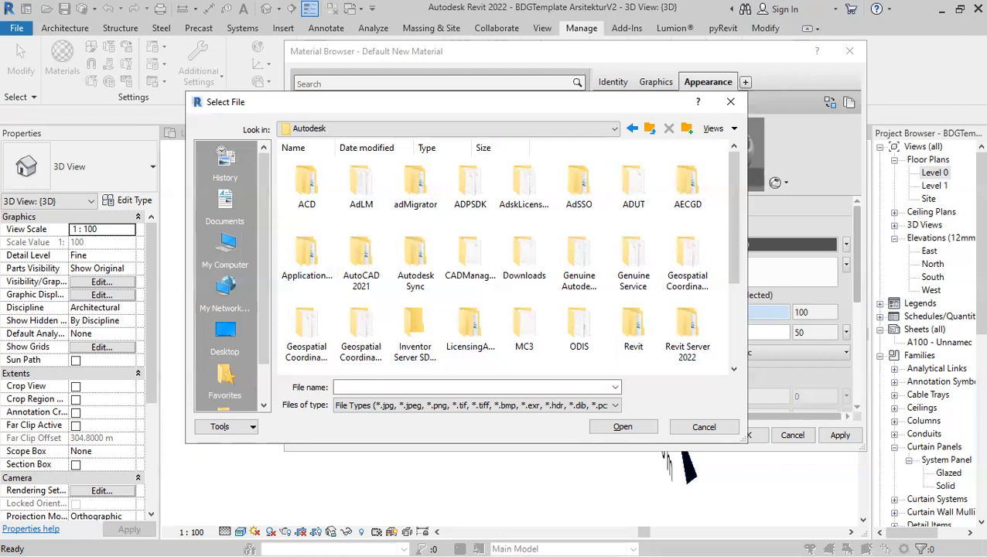
Browse to the texture folder C:\Program Files (x86)\Common Files\Autodesk Shared\Materials\Textures\1\Mats
left_click(226, 251)
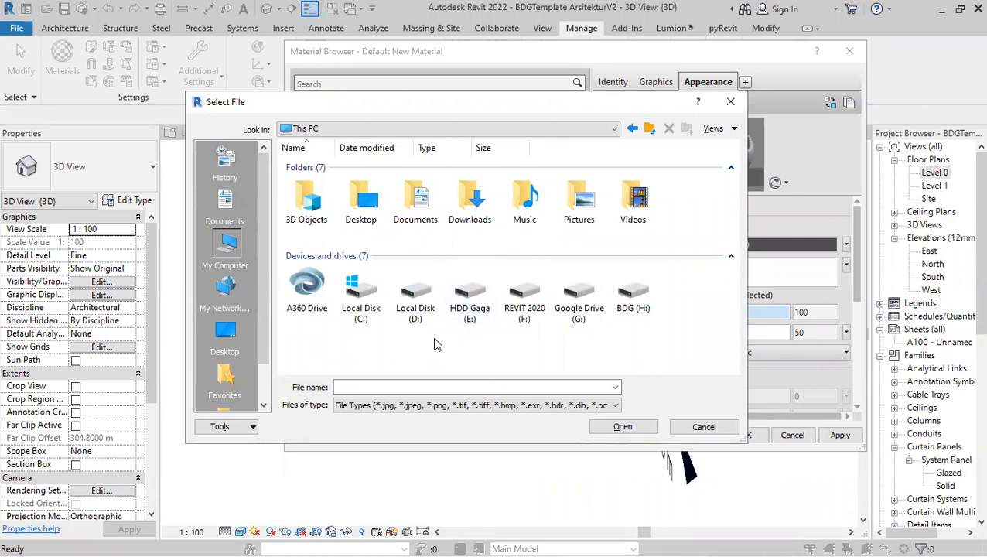
double_click(364, 315)
double_click(631, 207)
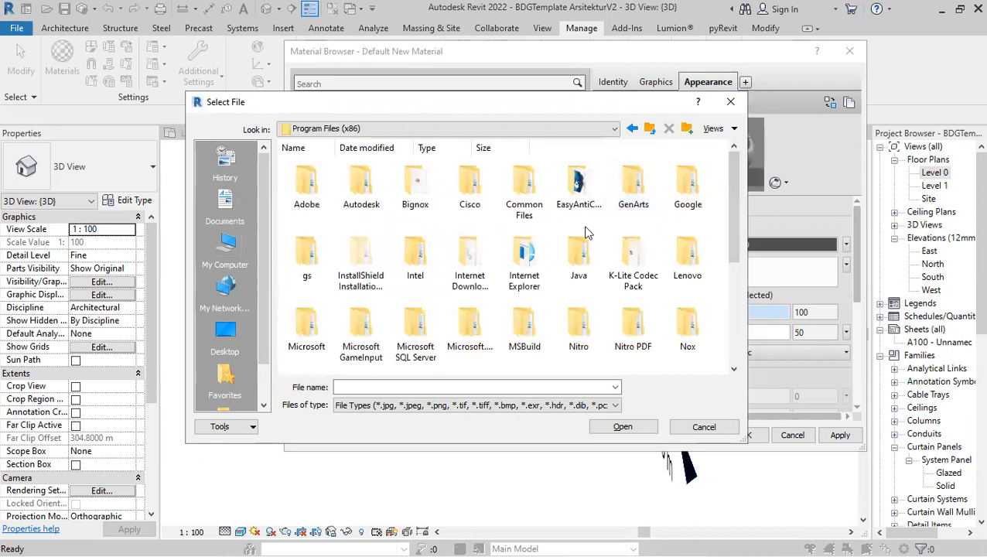
double_click(514, 180)
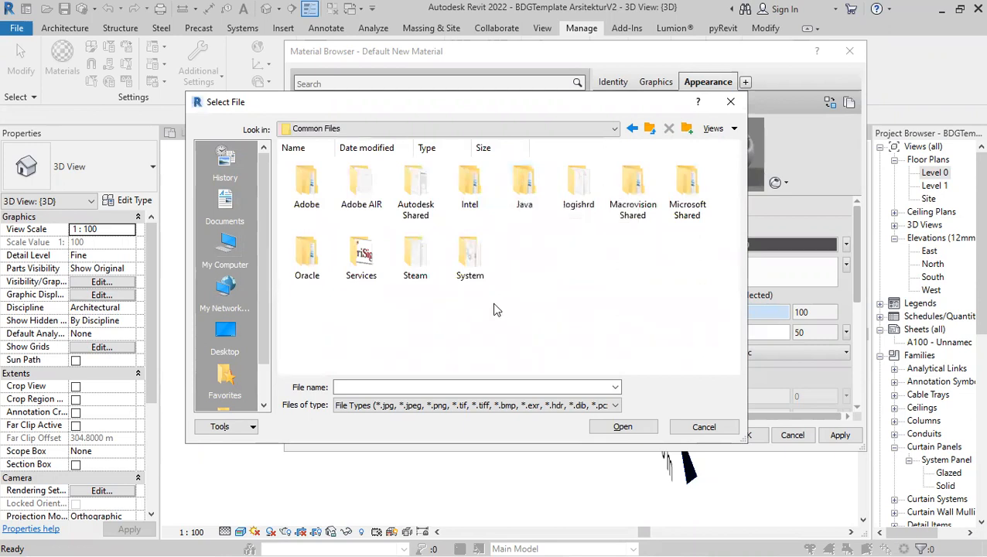
double_click(413, 193)
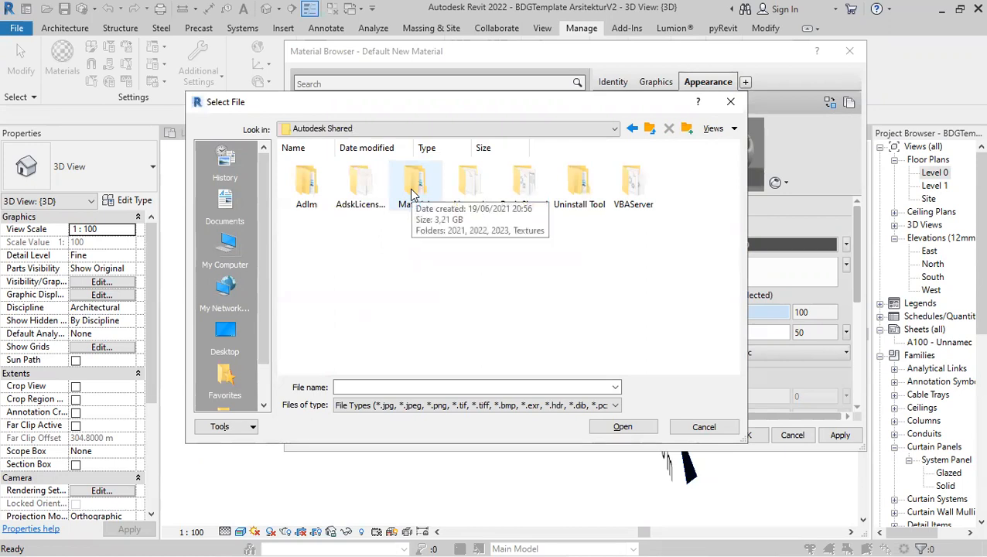
double_click(414, 193)
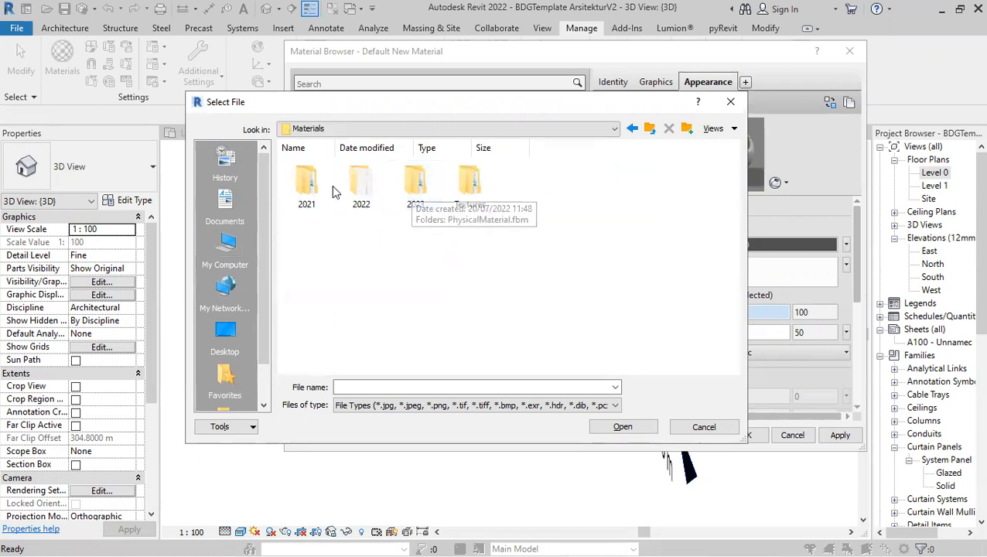
double_click(359, 193)
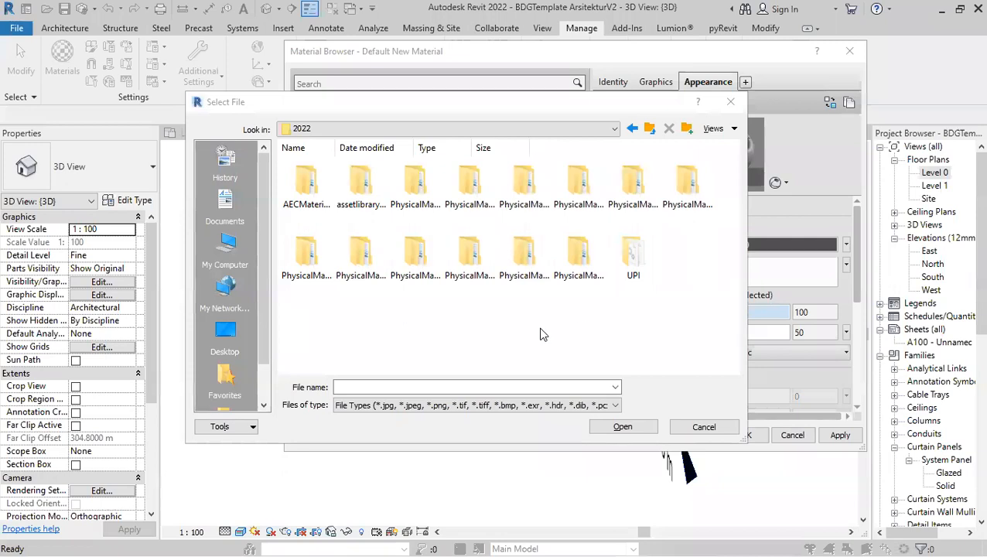
left_click(650, 130)
double_click(489, 192)
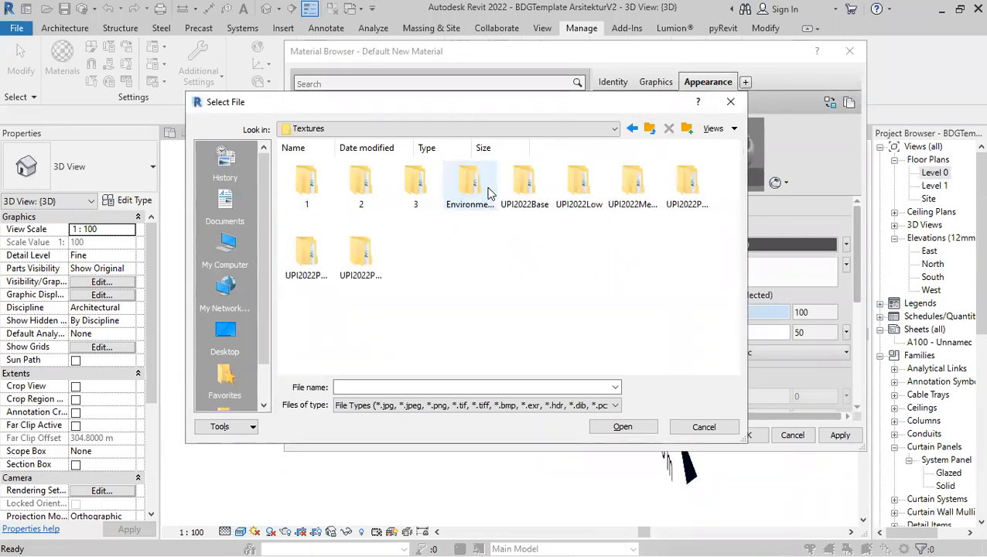
double_click(307, 186)
double_click(307, 189)
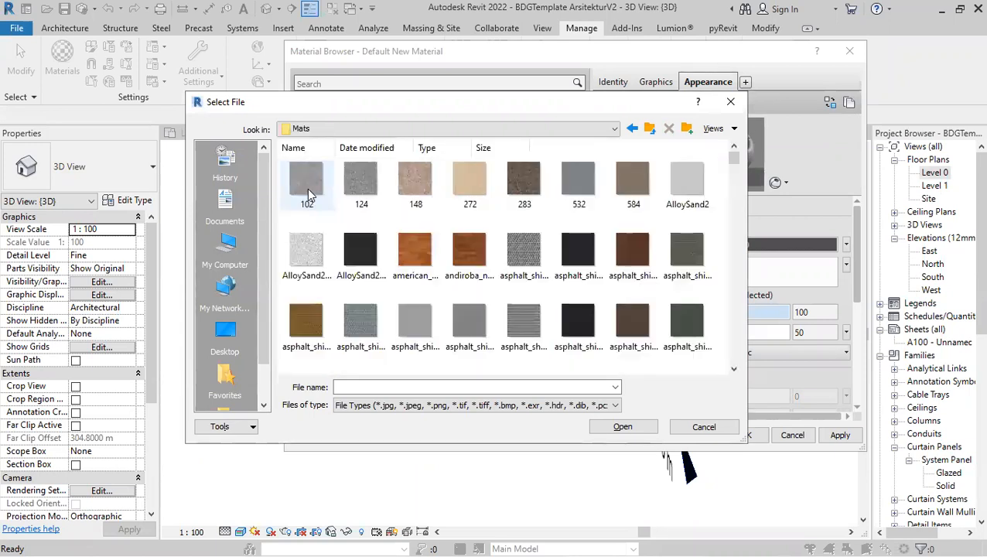
Try to load a texture file by the name wood_oak from the Mats folder
left_click(435, 387)
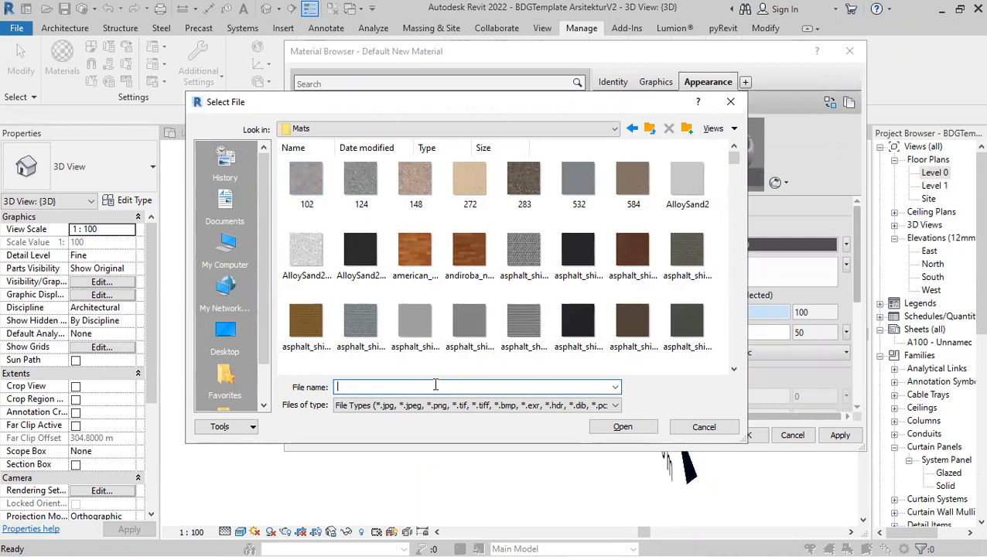
type("wood_oar")
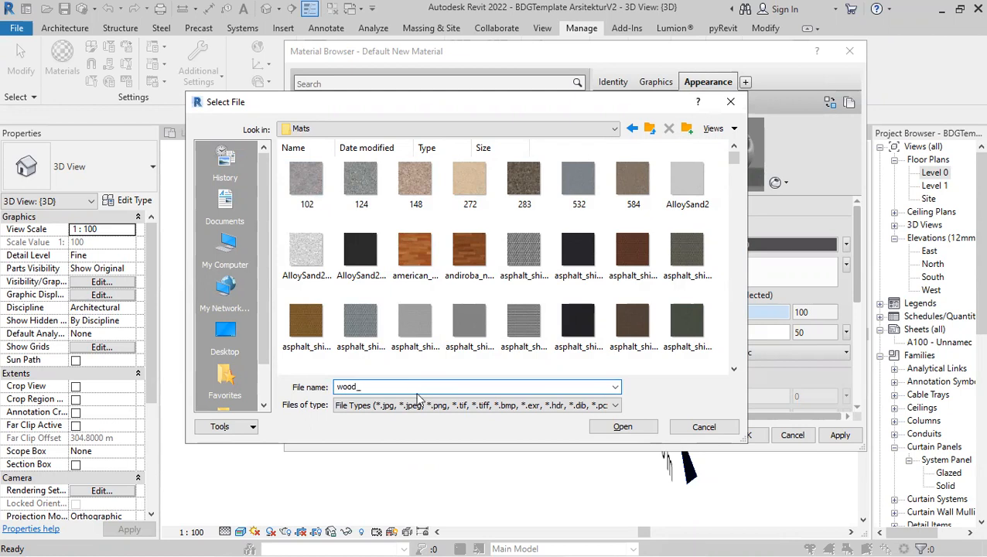
key("BackSpace")
type("k")
key("Return")
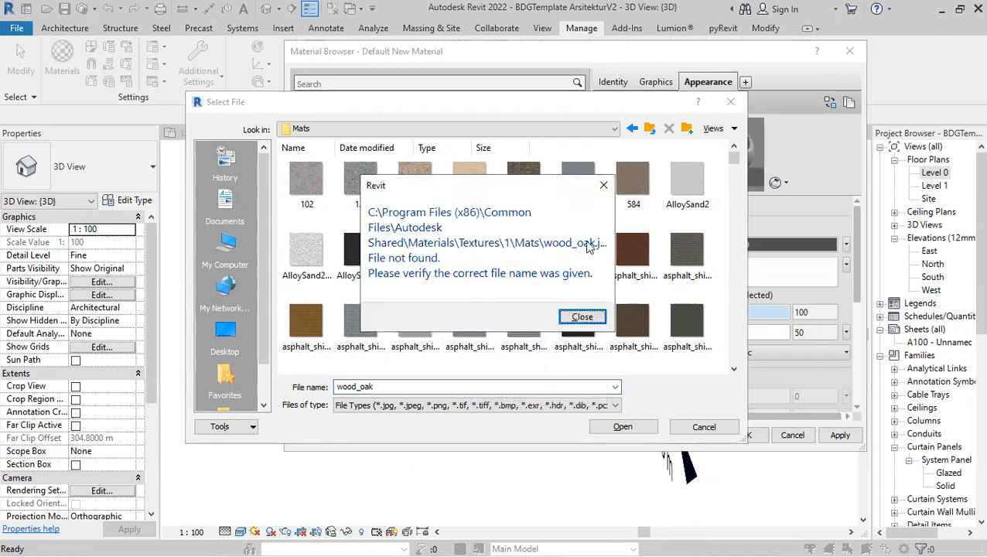
left_click(603, 189)
Find wood_oak_color.jpg in the Mats folder and load it as the Kayu Gelap appearance image
left_click(492, 271)
scroll(492, 271, "down", 10)
key("w")
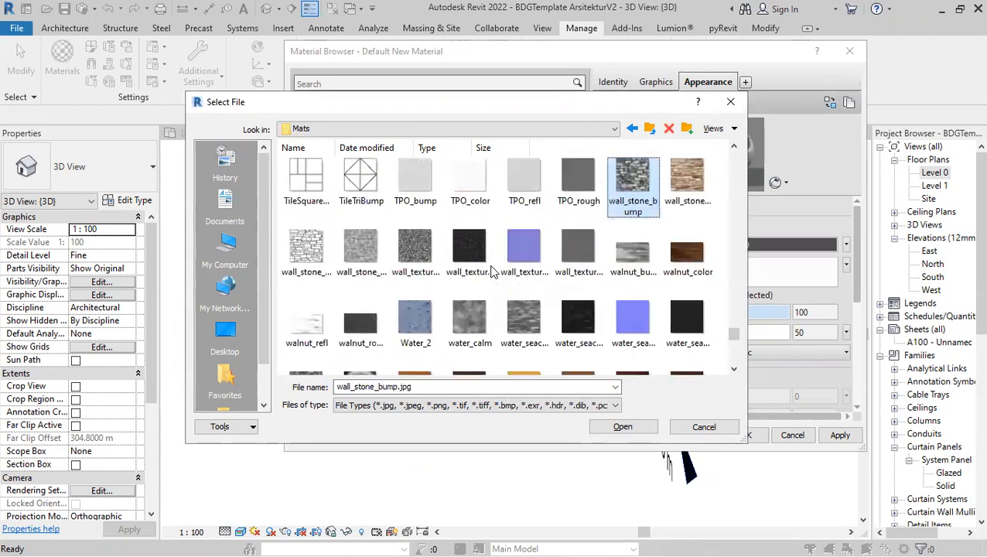
scroll(492, 272, "down", 2)
key("w")
key("w")
scroll(493, 272, "down", 4)
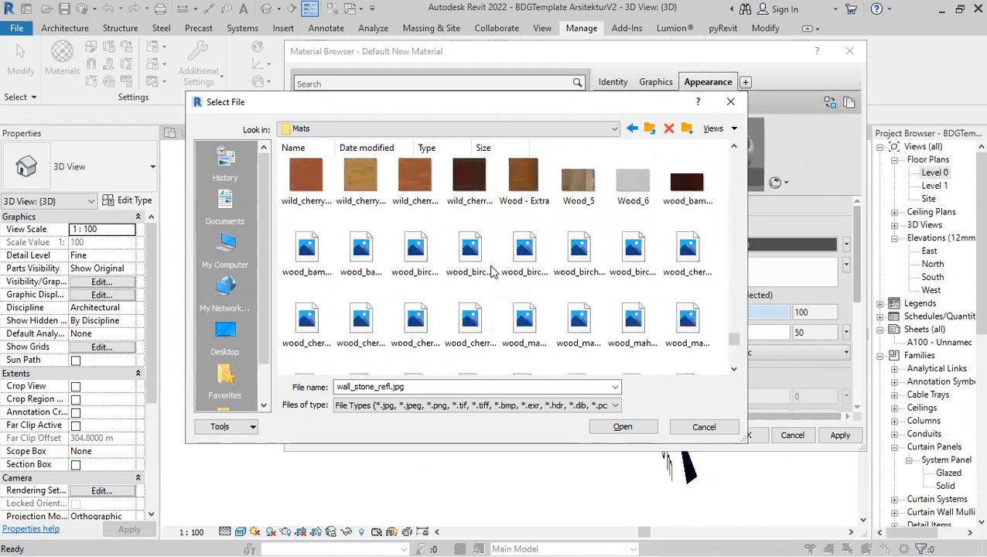
left_click(471, 255)
left_click(528, 251)
scroll(531, 258, "down", 1)
left_click(678, 316)
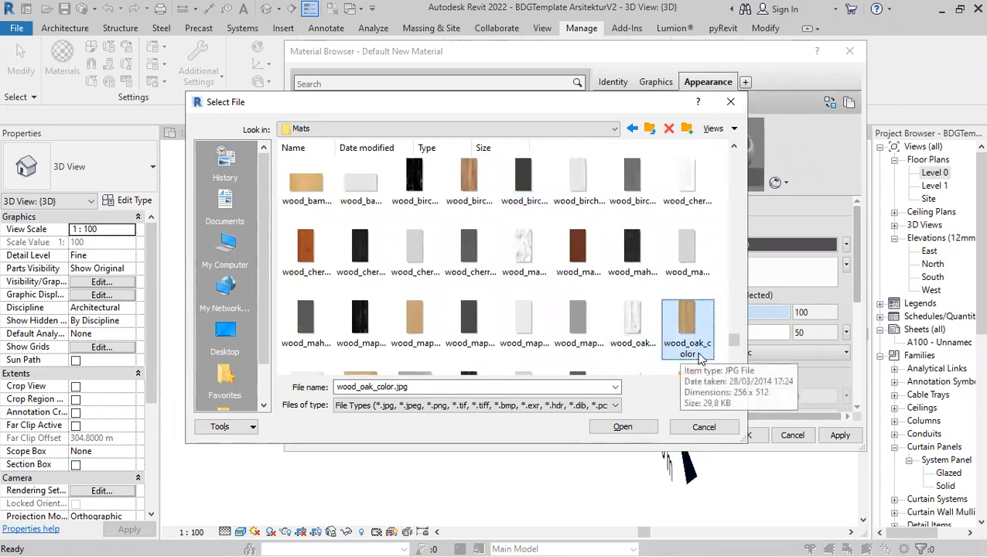
left_click(628, 427)
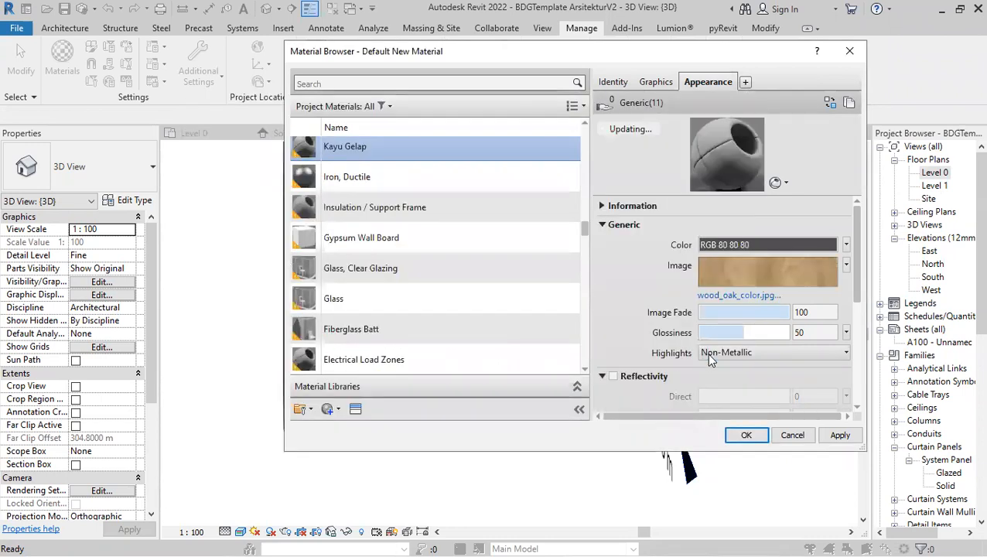
Enable Bump for the Kayu Gelap appearance and load wood_oak_bump.jpg from the Mats folder as its image
scroll(619, 332, "down", 1)
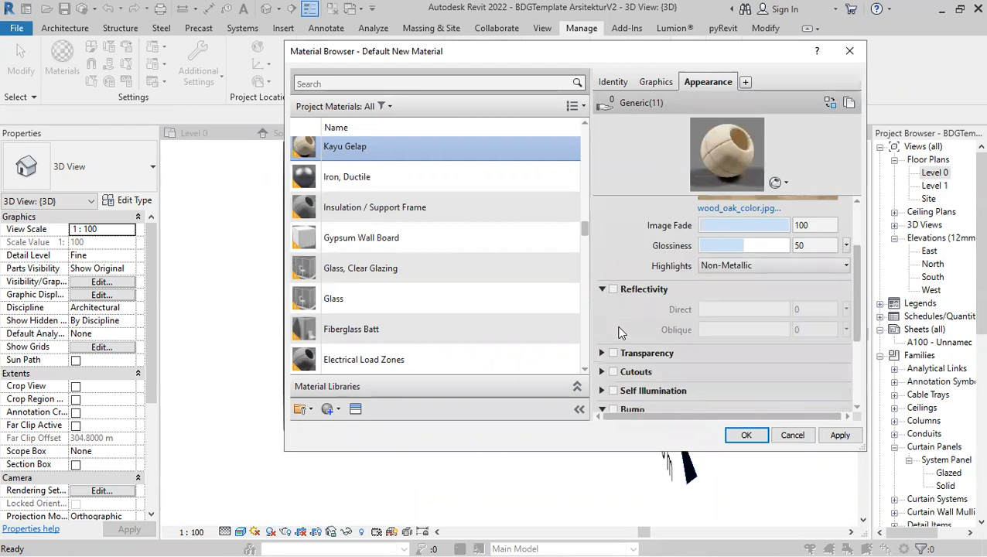
scroll(619, 332, "down", 1)
left_click(613, 366)
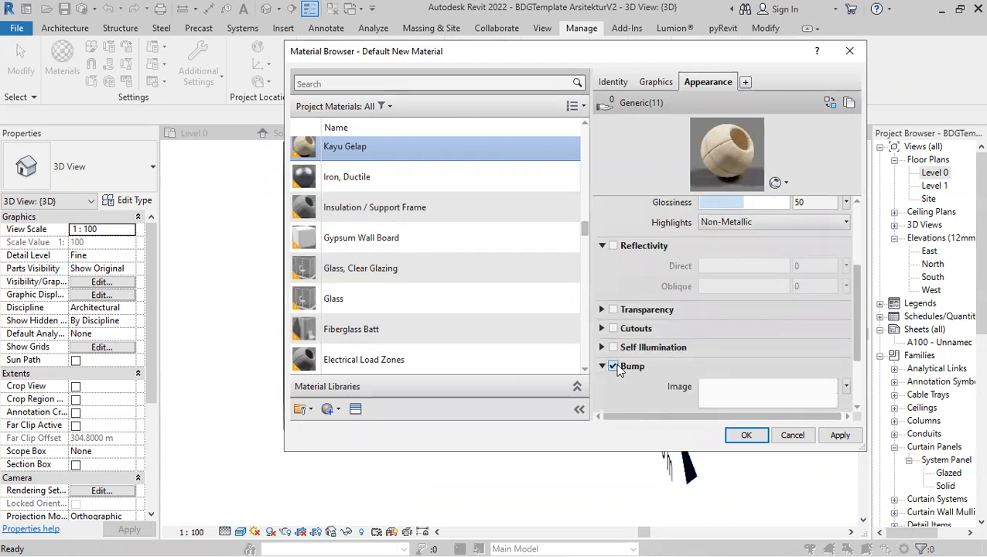
type("wood_")
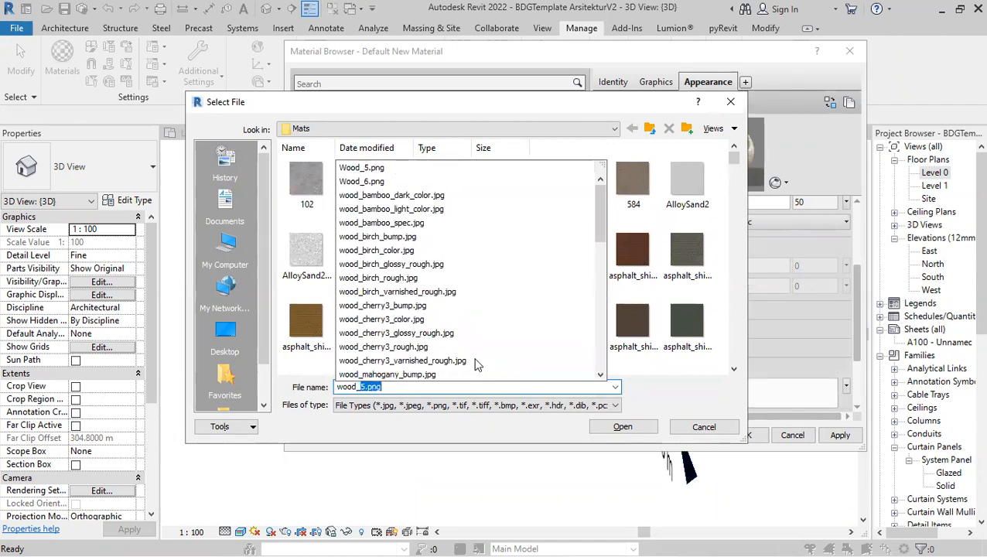
type("oak_bump")
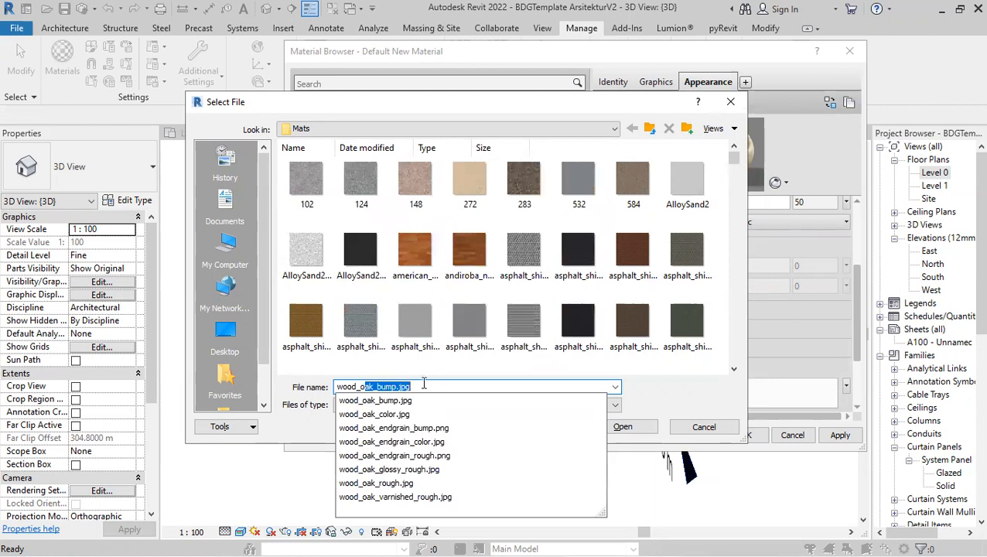
left_click(623, 428)
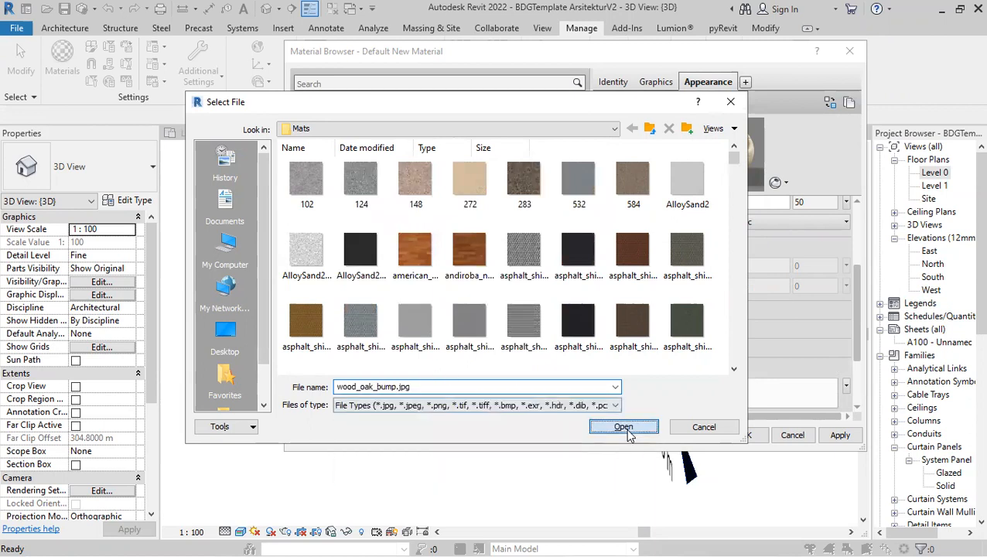
left_click(623, 429)
Enable Tint in the Kayu Gelap appearance, keeping its RGB 80 80 80 tint color
scroll(634, 381, "down", 2)
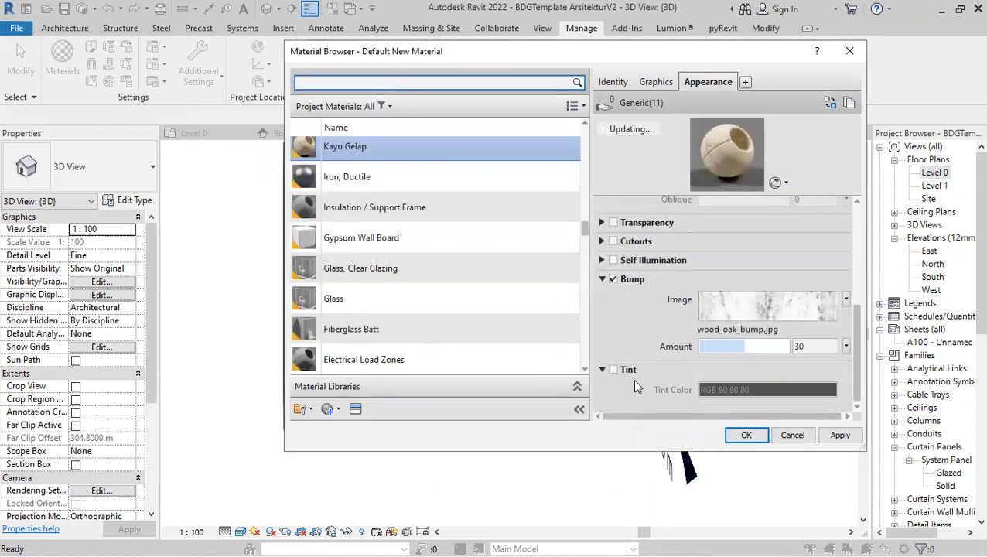
scroll(632, 379, "up", 2)
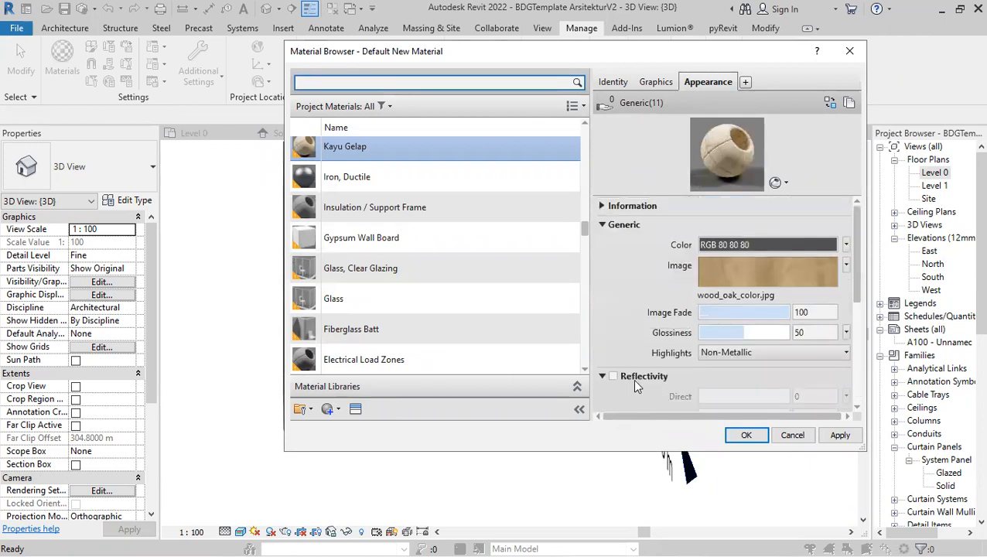
scroll(649, 282, "down", 2)
left_click(613, 369)
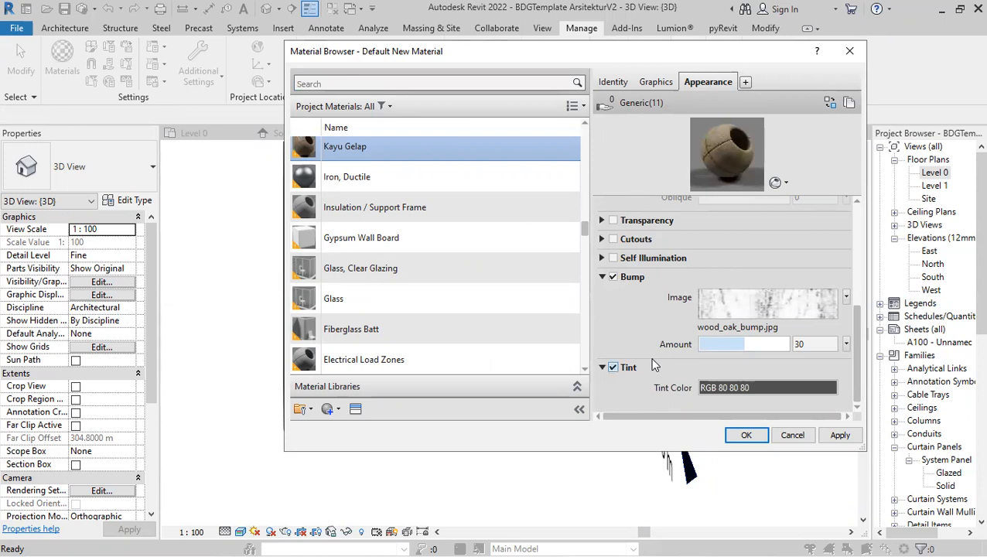
Enable Reflectivity for the Kayu Gelap appearance with Direct at 4 and Oblique at 8
scroll(684, 375, "up", 3)
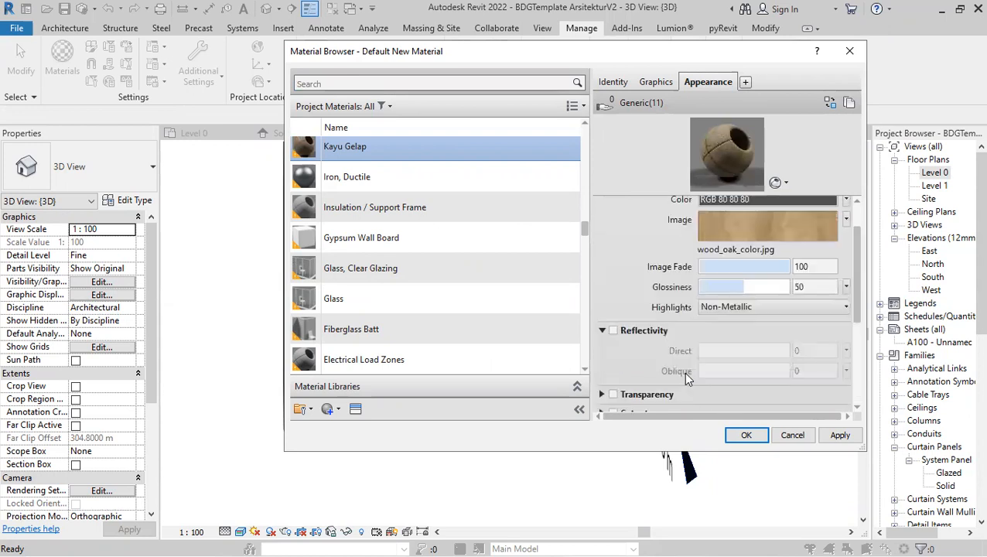
scroll(683, 372, "up", 2)
left_click(630, 373)
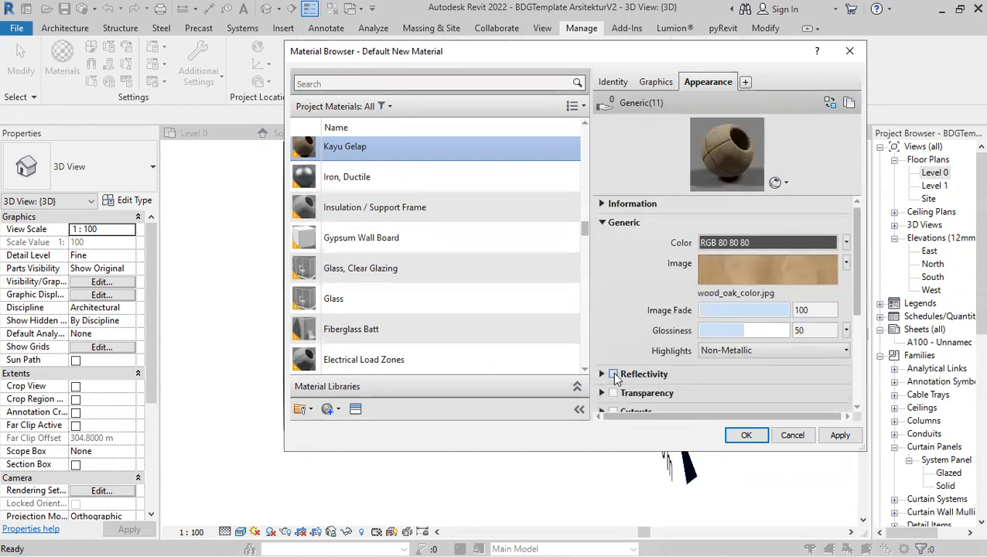
left_click(612, 374)
scroll(634, 336, "down", 2)
left_click_drag(750, 302, 703, 326)
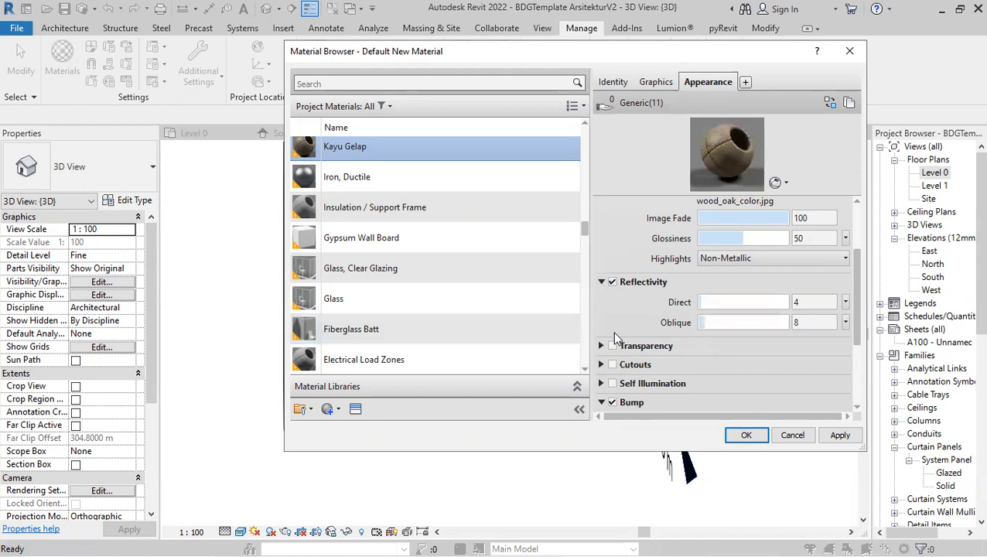
Add the Kayu Gelap material to the Favorites library
scroll(369, 264, "up", 1)
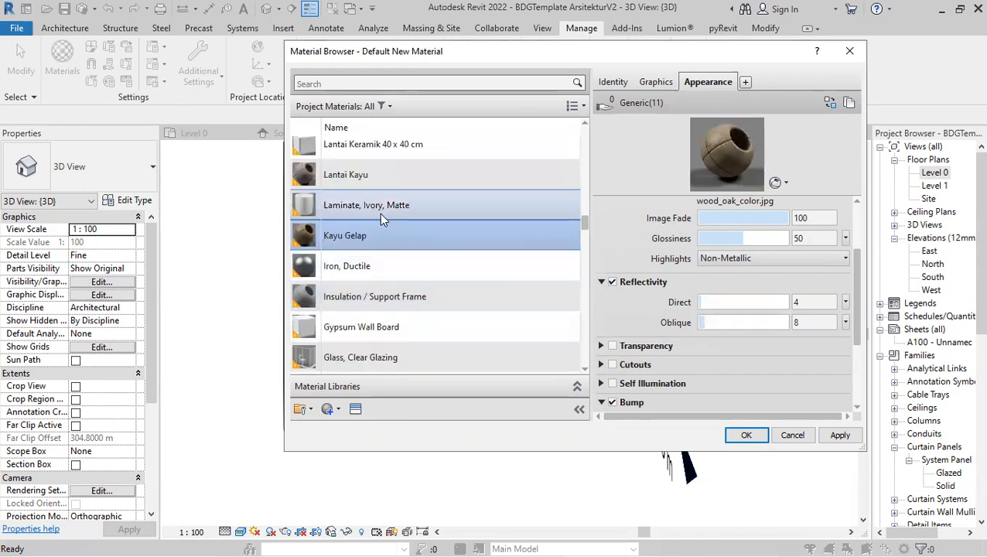
right_click(364, 232)
mouse_move(411, 299)
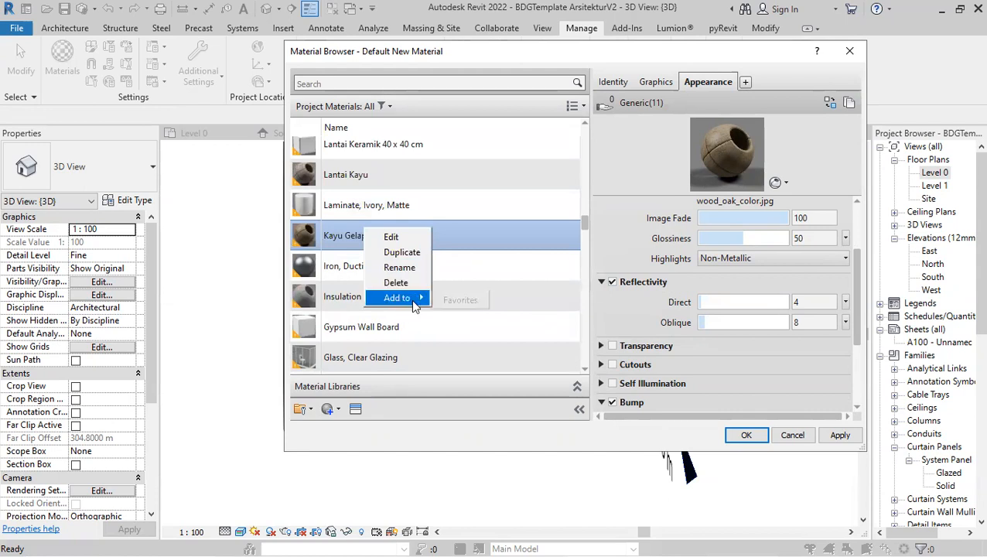
left_click(458, 301)
Rename the Generic(11) appearance asset in Favorites as Wood Gelap
scroll(447, 301, "down", 1)
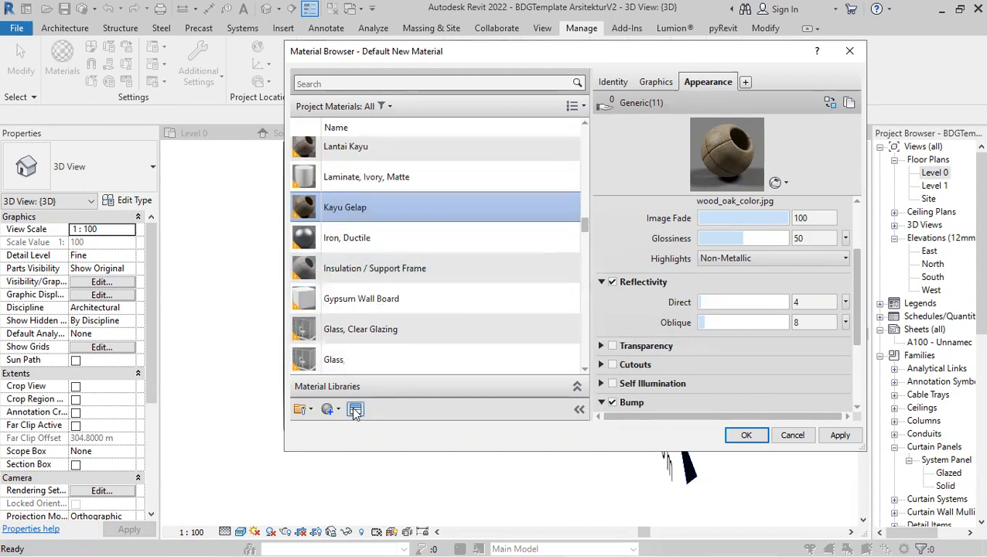
left_click(355, 410)
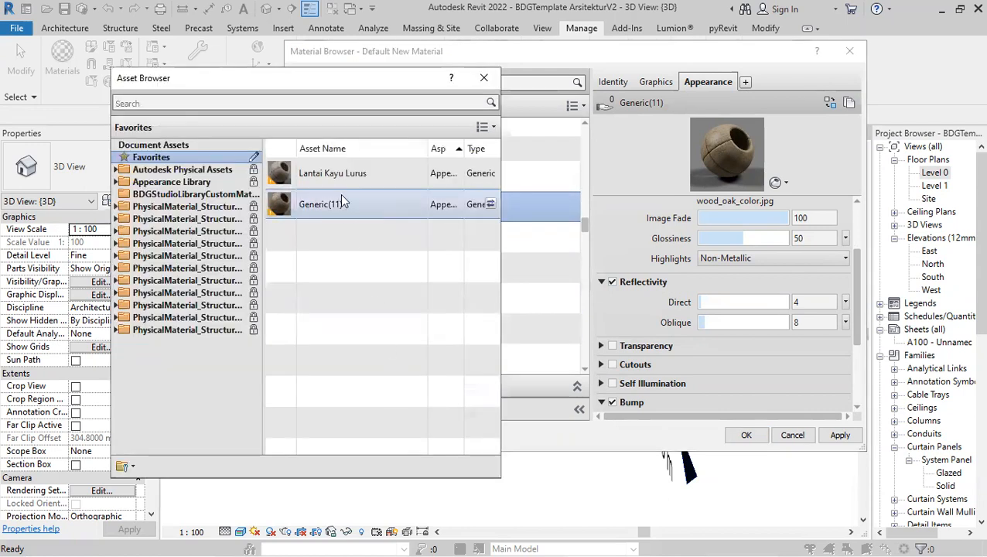
right_click(402, 210)
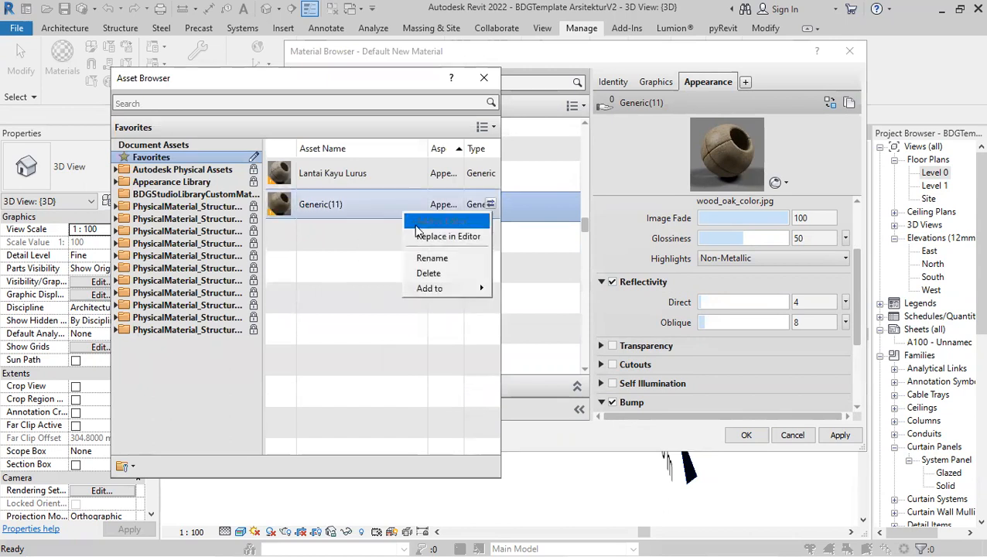
left_click(447, 260)
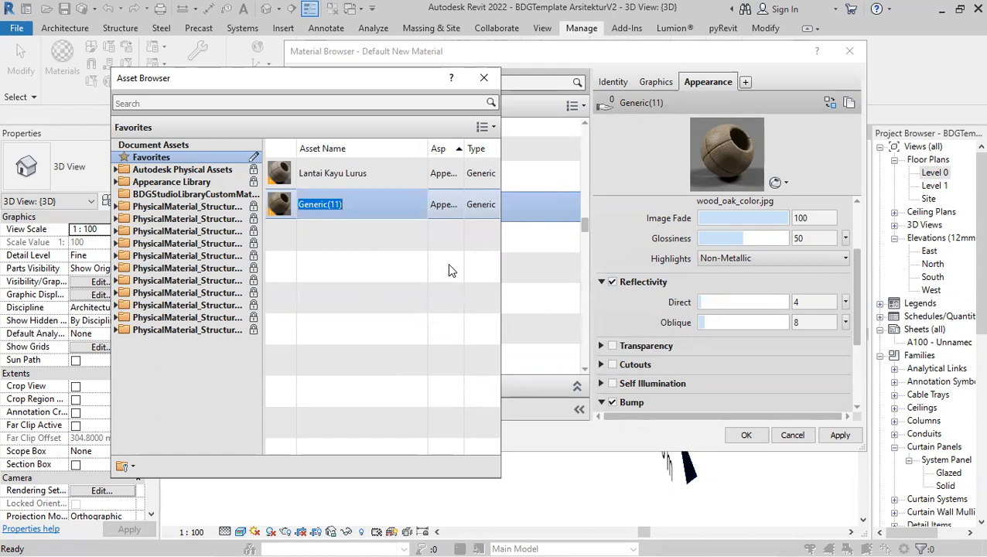
type("Wood Gelap")
key("Return")
Copy the Wood Gelap asset into the BDGStudio custom materials library and accept the material changes
mouse_move(309, 204)
left_mouse_down()
mouse_move(203, 207)
mouse_move(185, 196)
left_mouse_up()
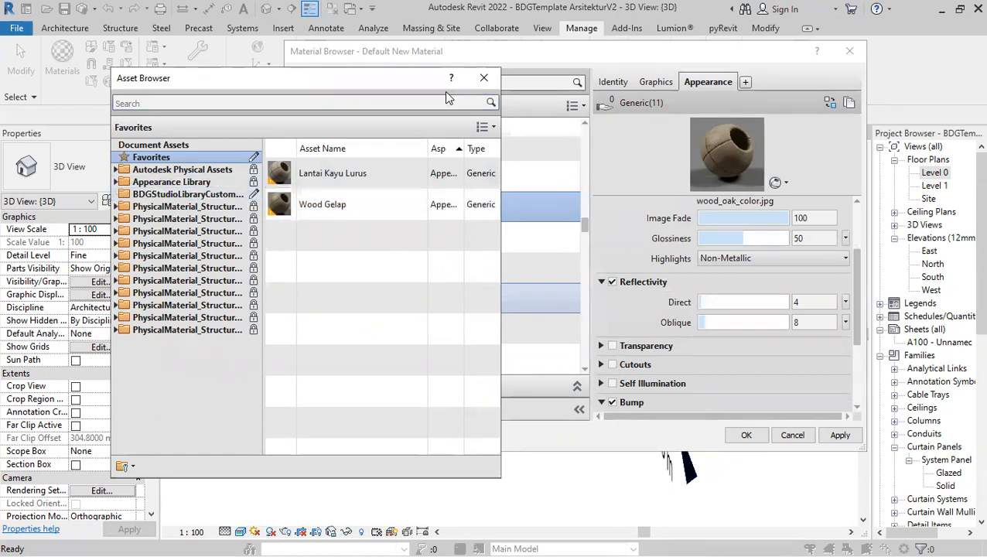
left_click(487, 80)
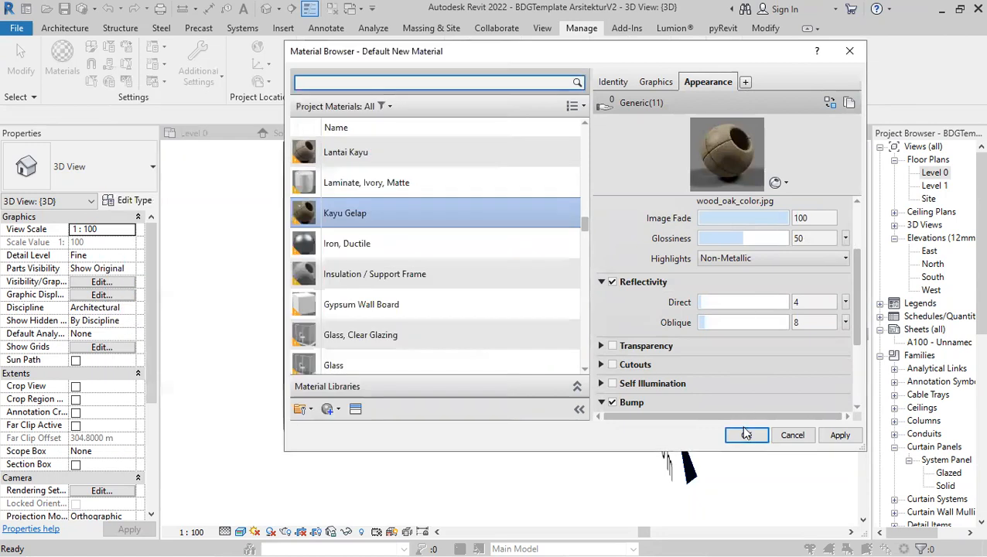
left_click(745, 435)
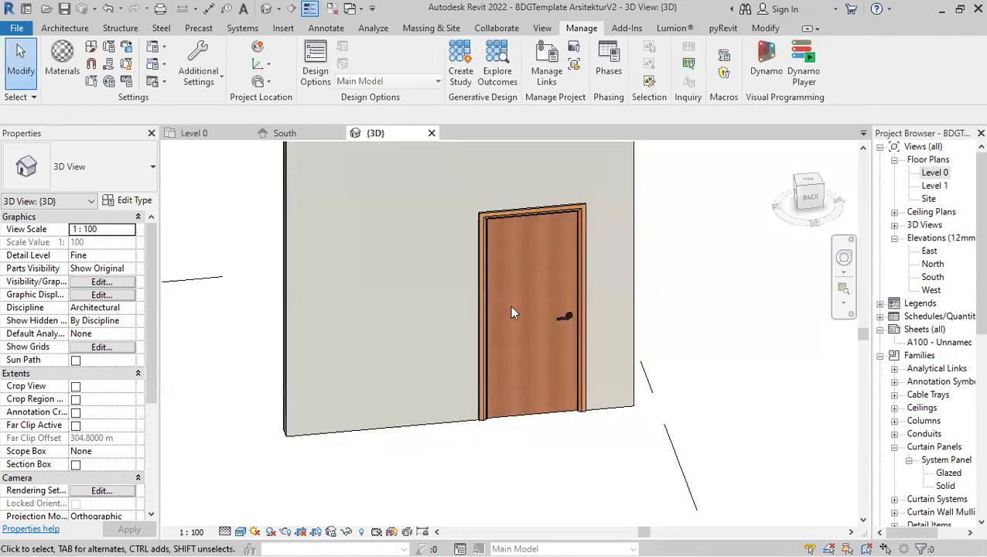
Open the material selection for Material Ironmongery in the type properties of the 910x2110mm door
left_click(565, 416)
left_click(565, 416)
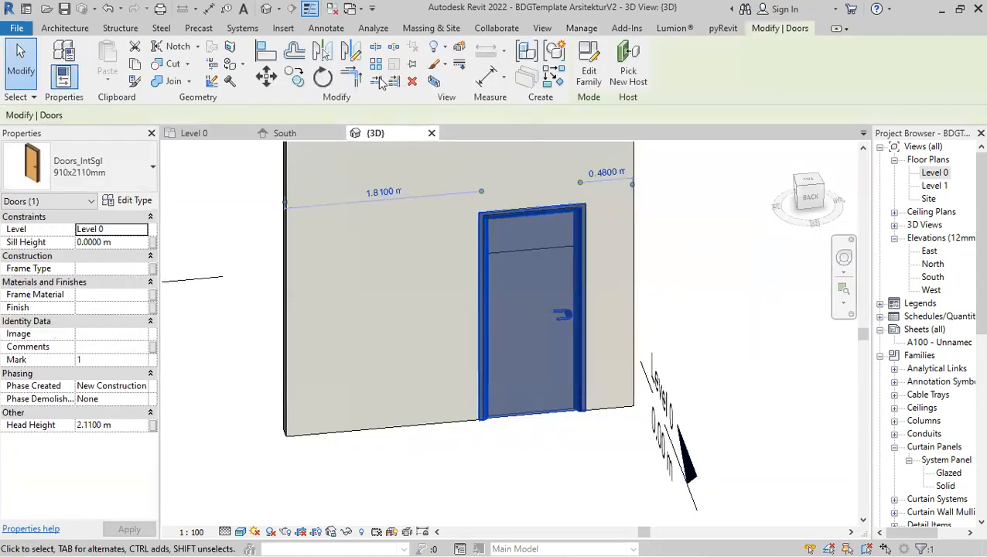
left_click(121, 205)
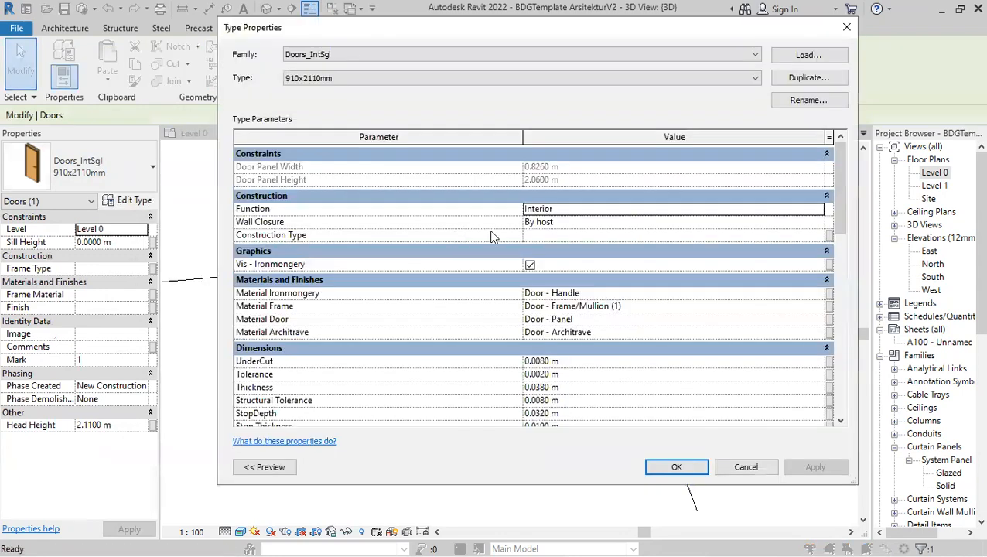
left_click(773, 290)
left_click(819, 292)
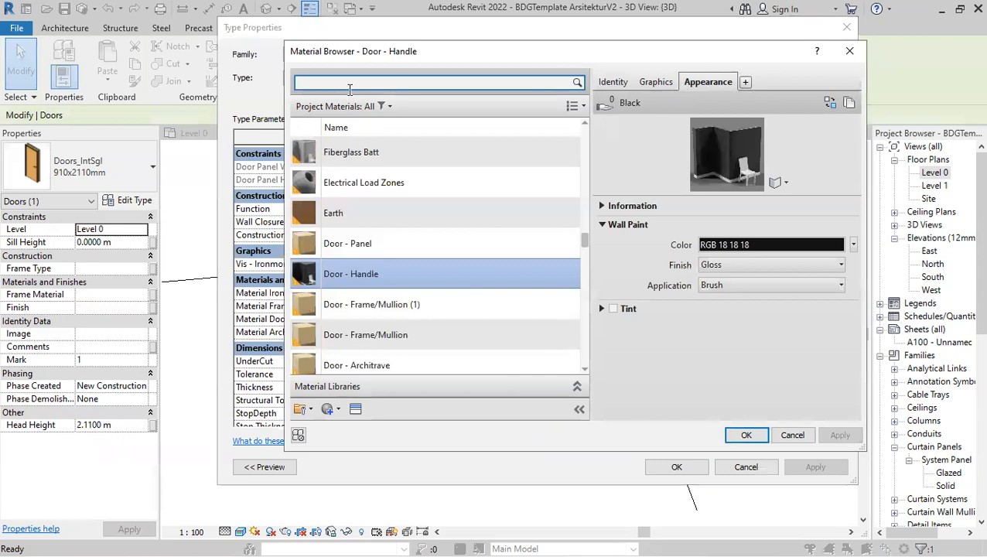
Search the project materials for wood and look through the matching materials
type("wood")
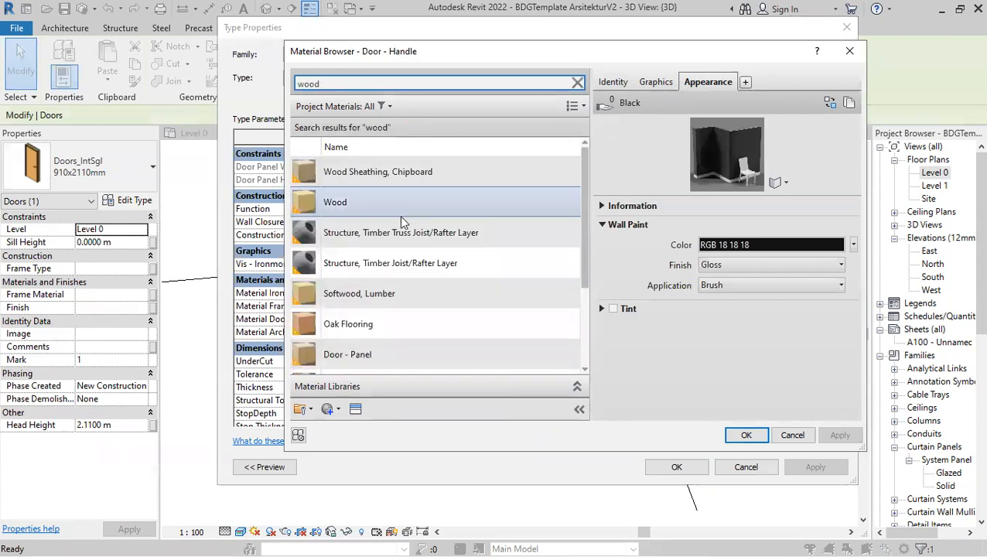
scroll(408, 263, "down", 3)
scroll(409, 261, "up", 3)
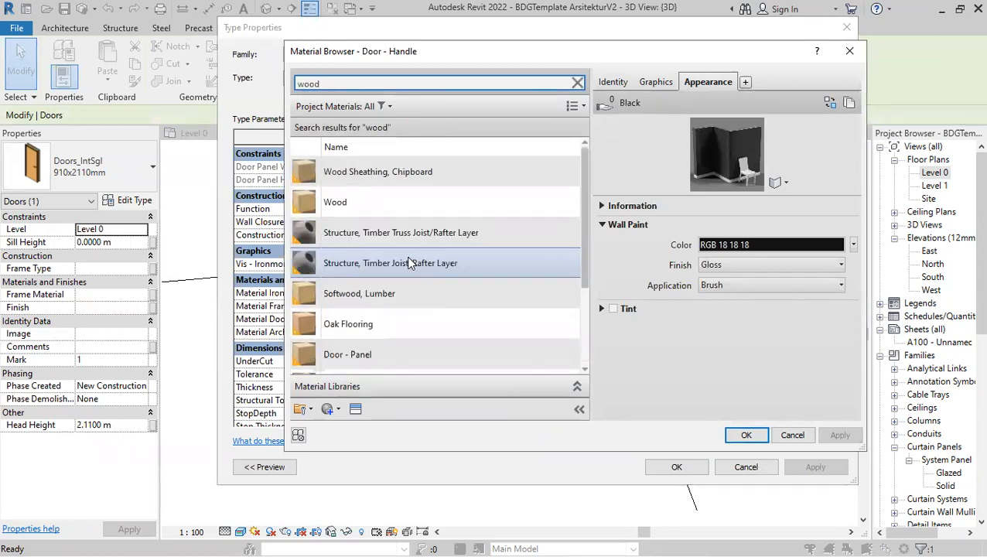
scroll(402, 256, "down", 2)
scroll(402, 256, "up", 3)
Search the project materials for kayu and assign Kayu Gelap as the door type's Material Ironmongery
key("ctrl+a")
type("kayu")
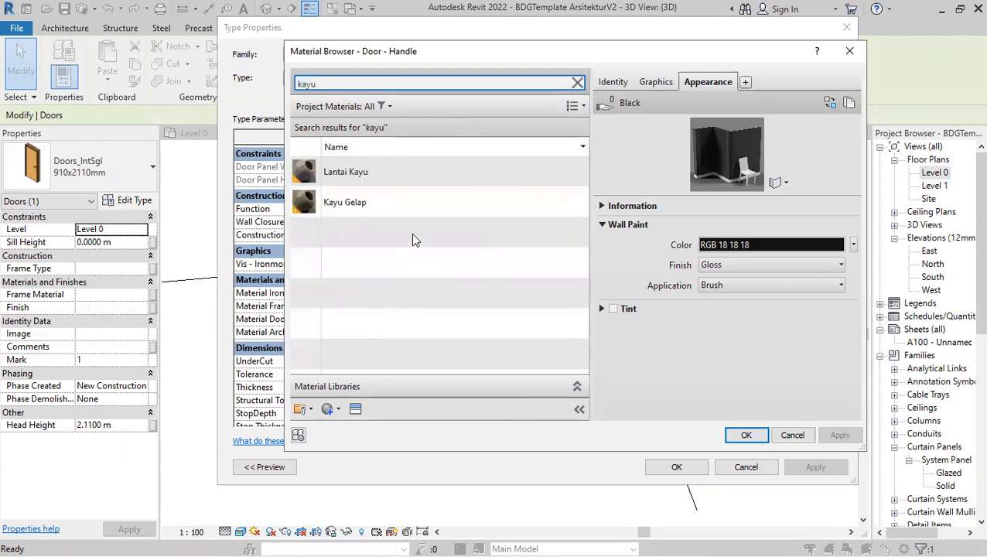
left_click(431, 200)
left_click(746, 436)
Assign Kayu Gelap as the door type's Material Frame, finding it with the search term kayu
left_click(639, 306)
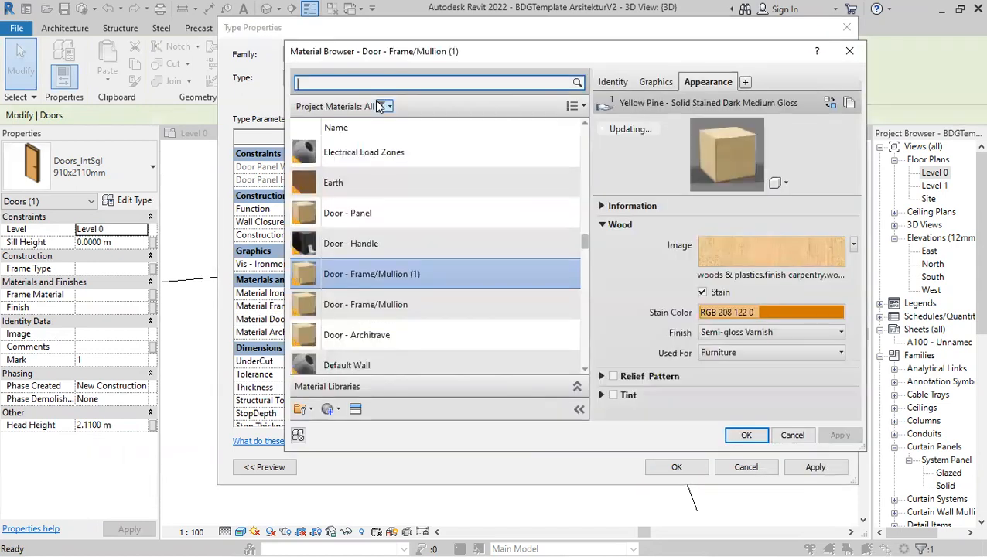
type("kayu")
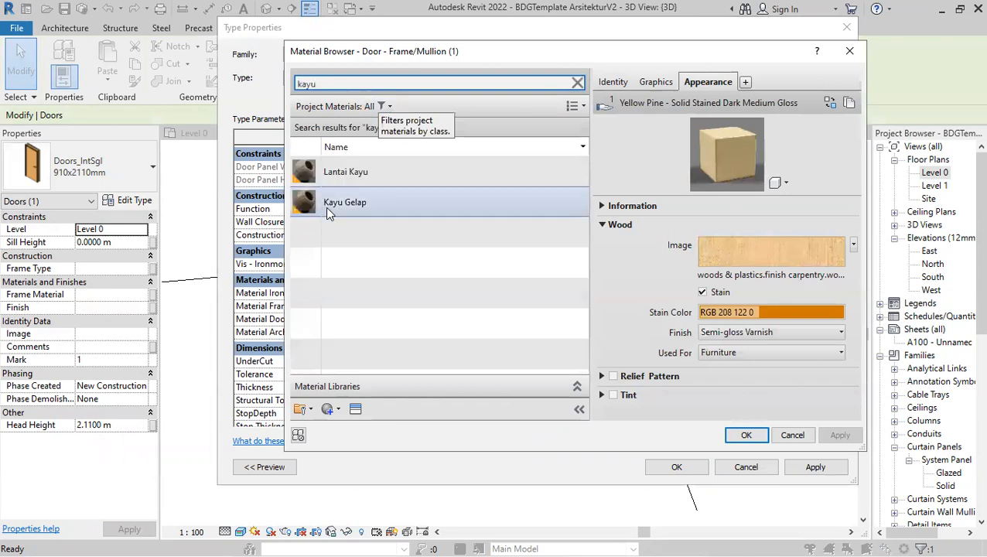
left_click(390, 209)
left_click(743, 436)
Set the door type's Material Door to Kayu Gelap, accept the type changes and deselect the door
left_click(791, 333)
left_click(809, 319)
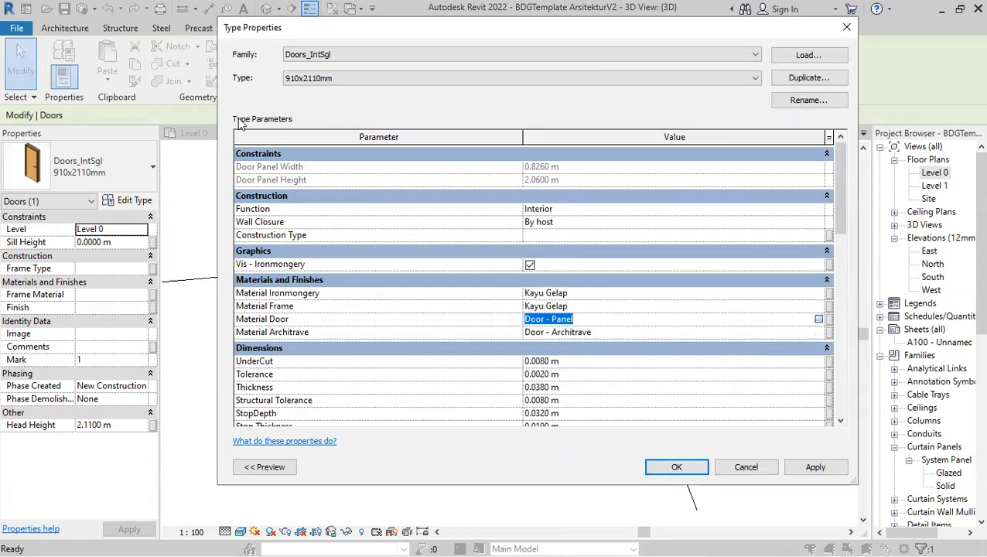
type("kayu")
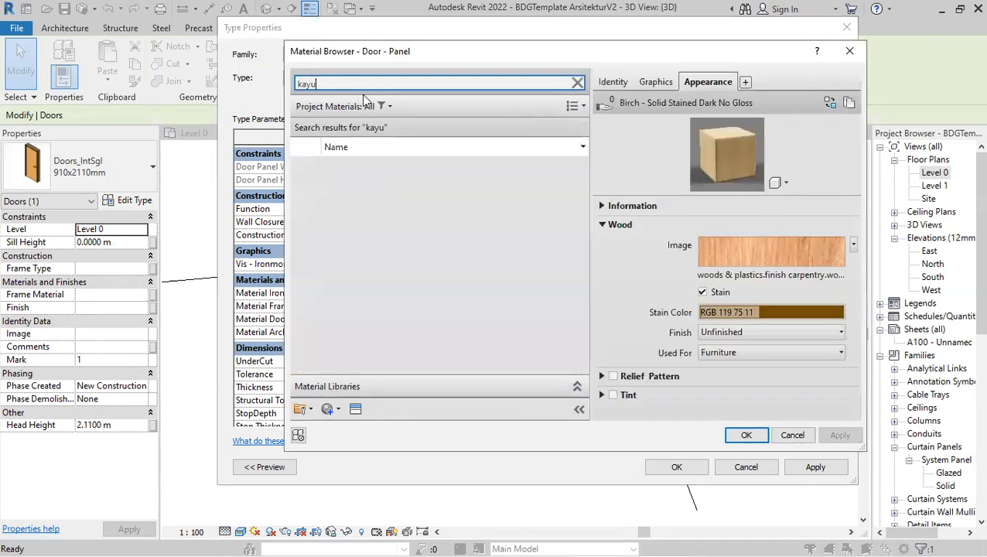
left_click(361, 211)
left_click(745, 436)
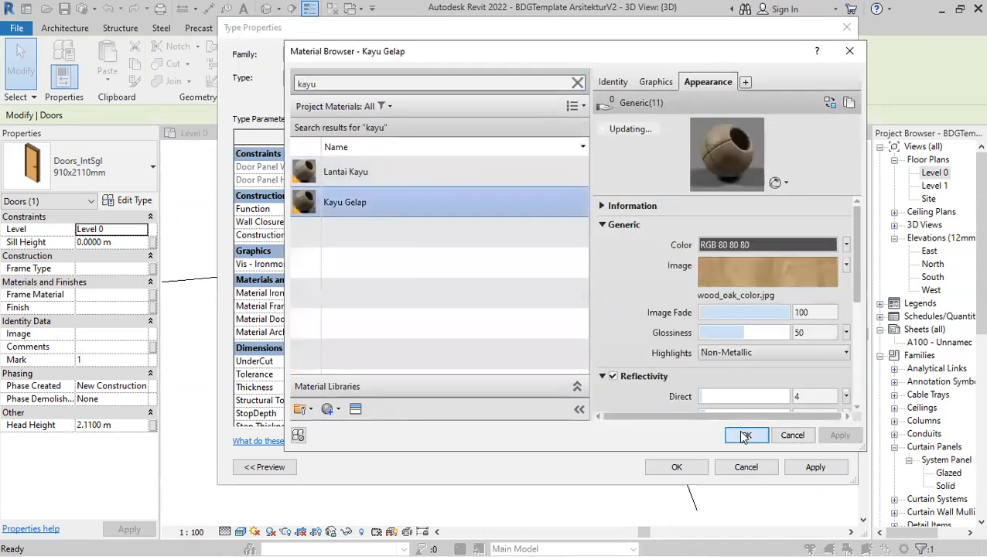
left_click(681, 468)
left_click(570, 480)
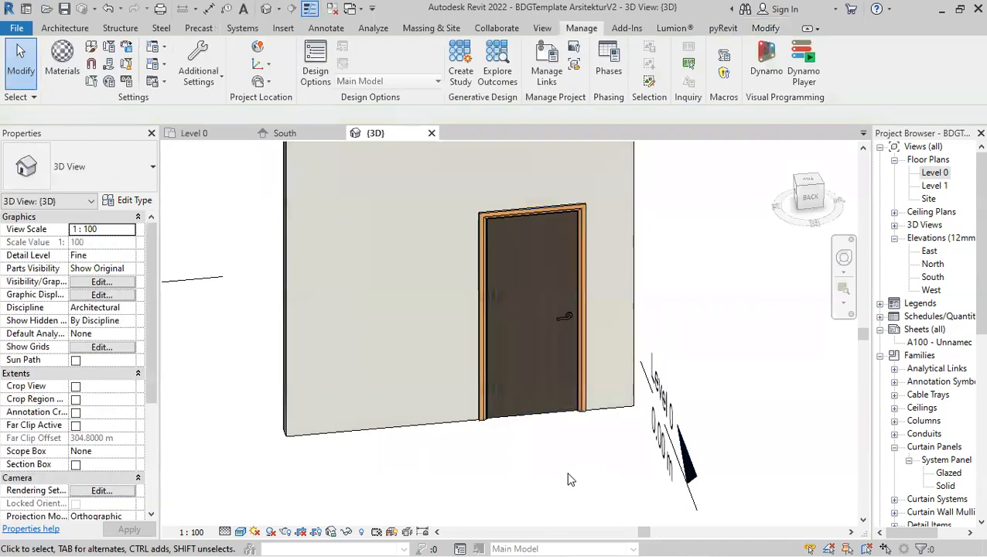
Set the Kayu Gelap material's tint color to RGB 117 117 117 through the door type's Material Door parameter and accept the type changes
scroll(573, 457, "up", 5)
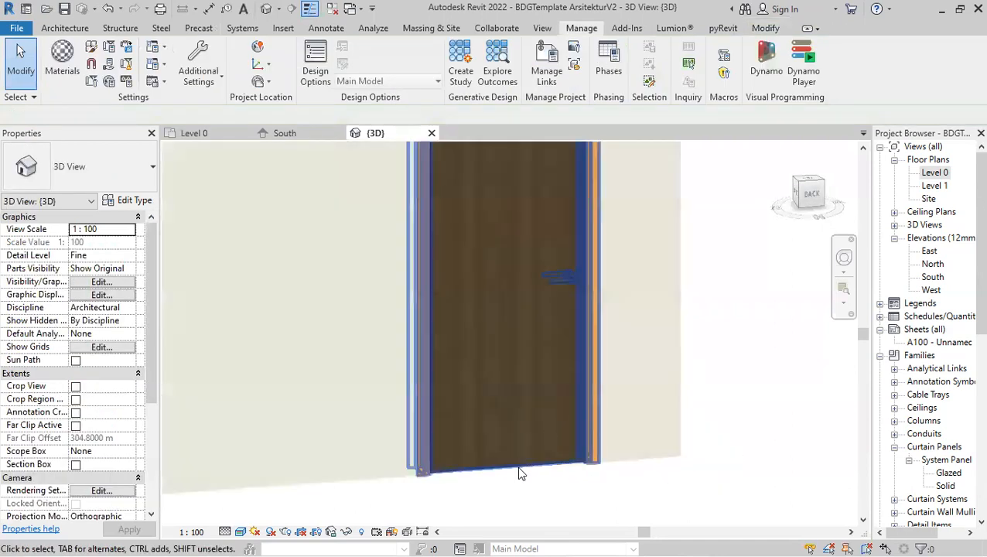
left_click(488, 470)
left_click(124, 200)
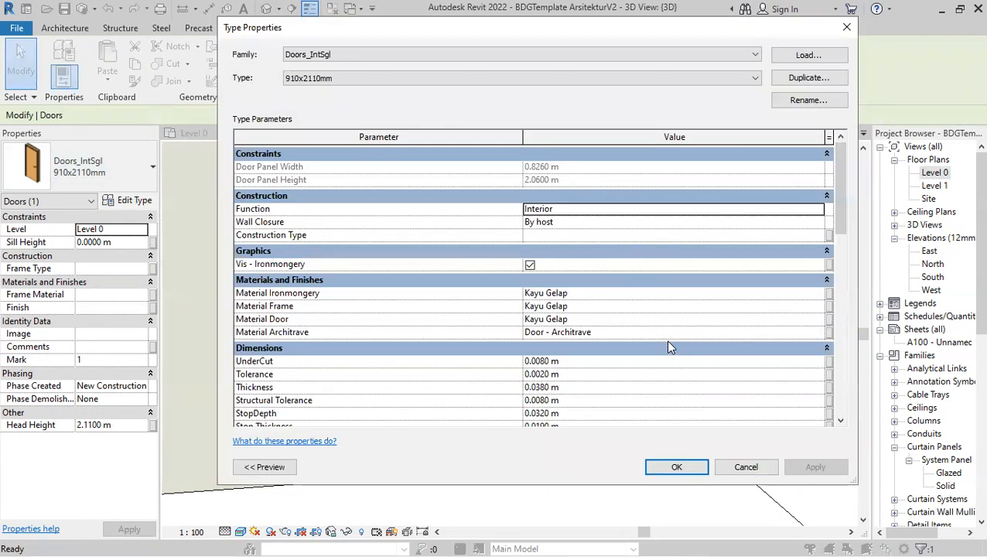
left_click(669, 348)
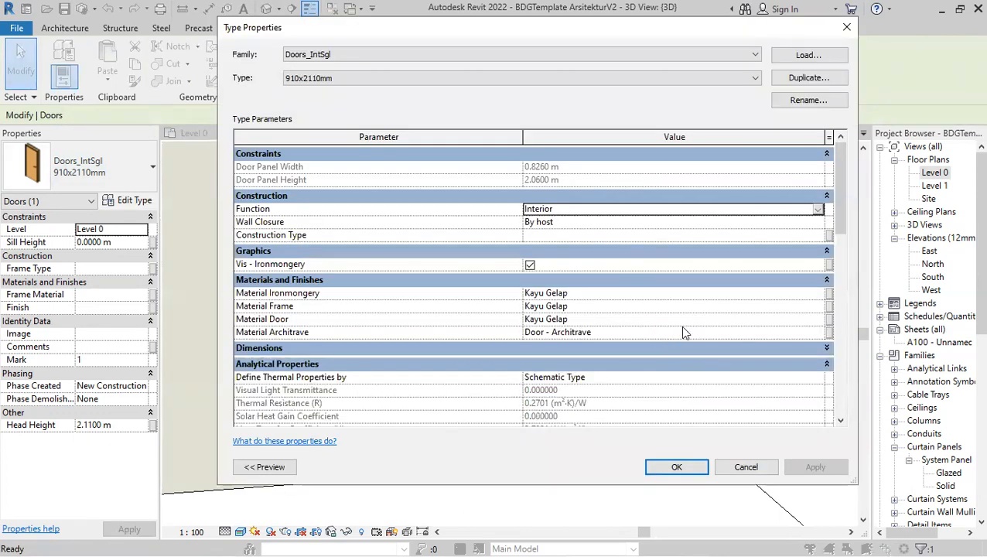
left_click(683, 332)
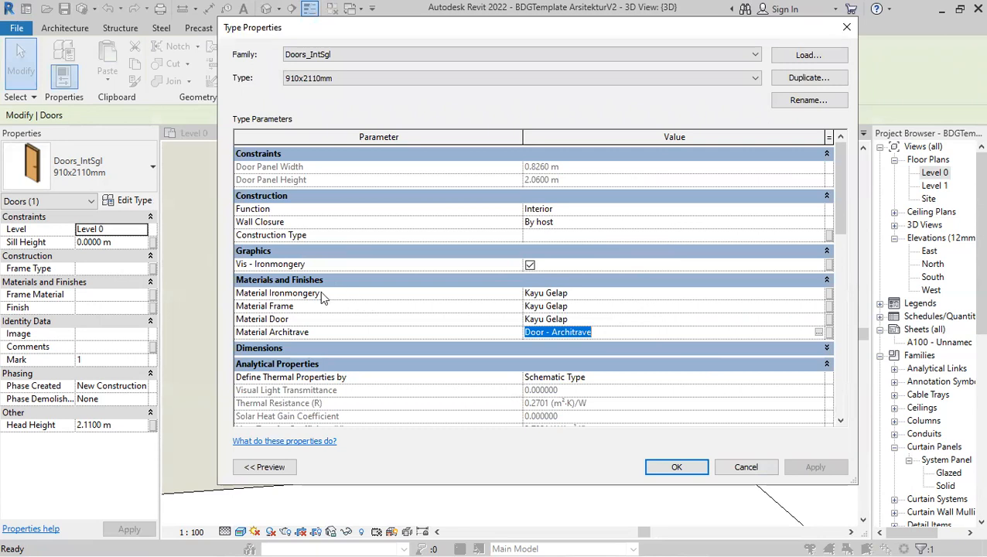
left_click(807, 320)
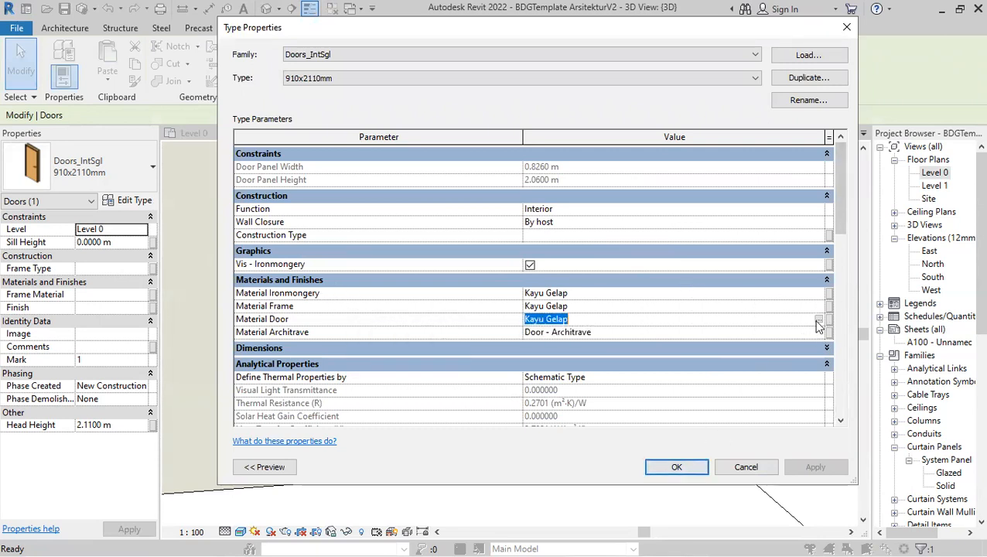
left_click(818, 319)
scroll(610, 309, "down", 3)
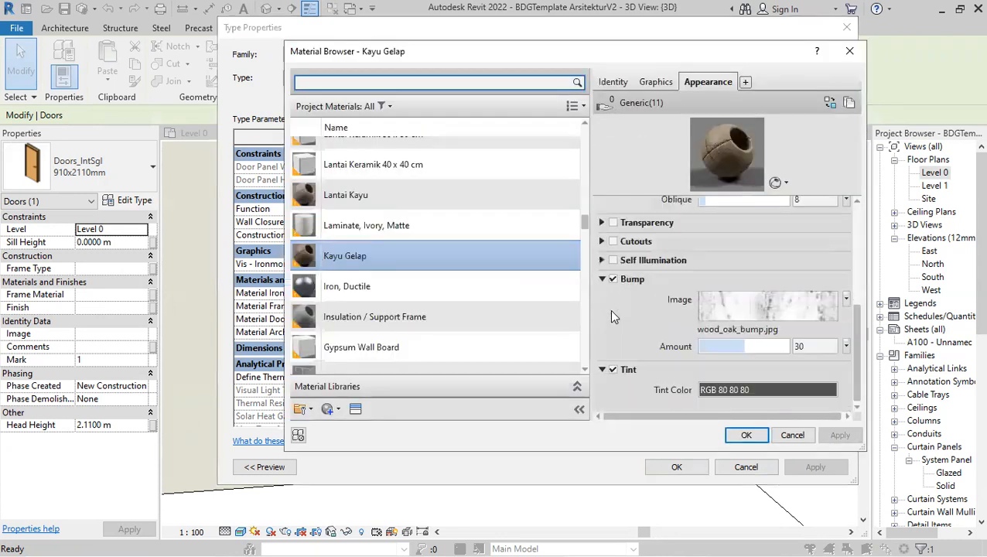
left_click(750, 387)
left_click_drag(741, 246, 741, 211)
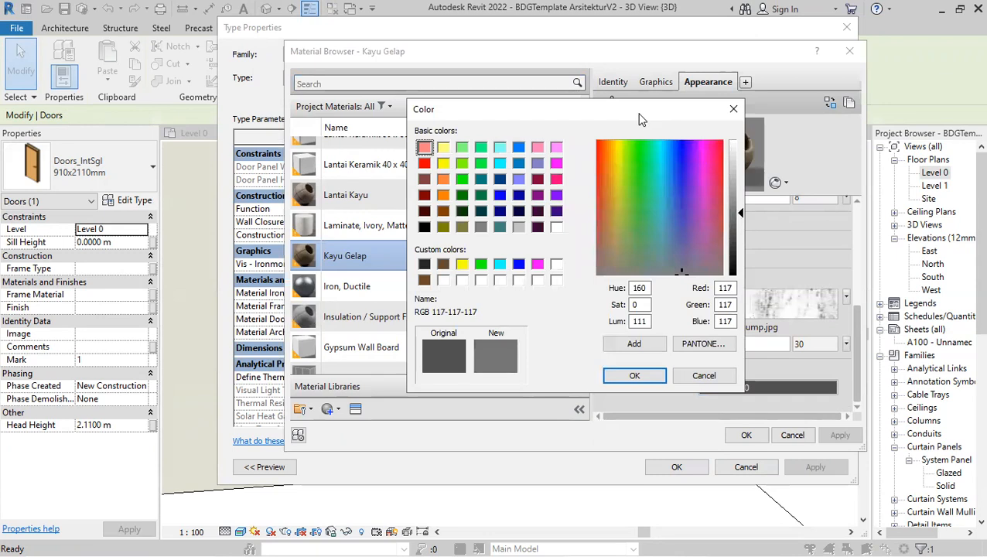
left_click_drag(640, 119, 516, 119)
left_click(510, 378)
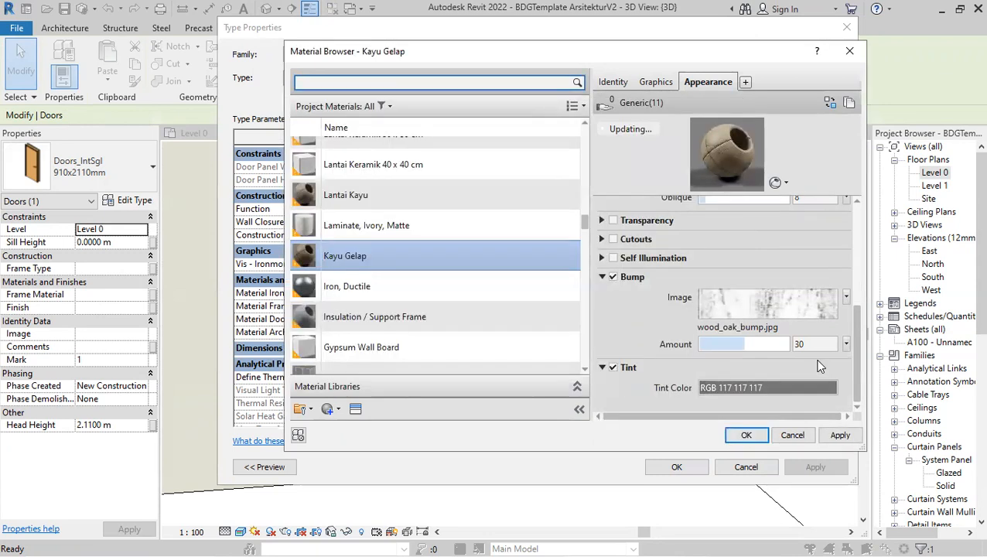
left_click(746, 435)
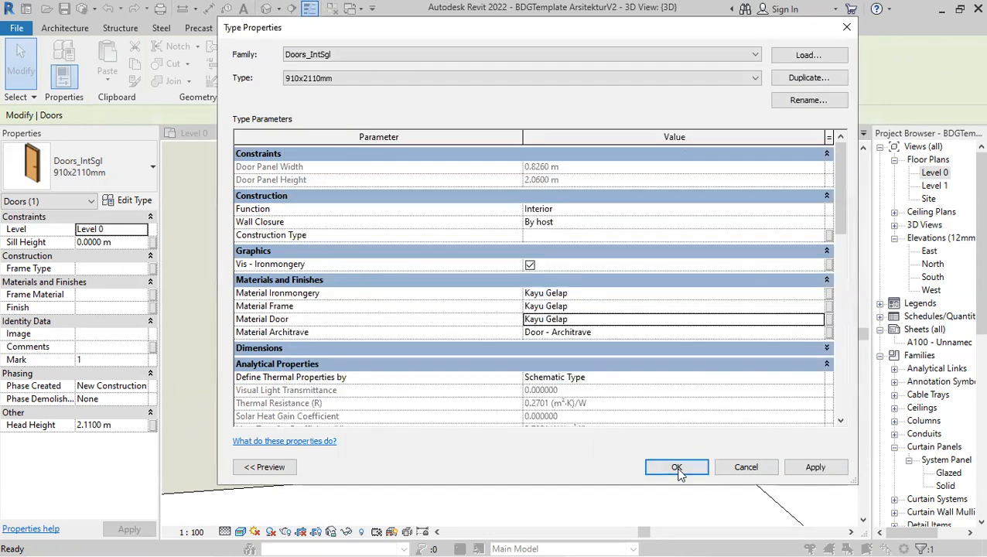
left_click(678, 466)
left_click(742, 470)
Check the retinted door in 3D, then delete the sample wall with its door from the Level 0 floor plan
scroll(614, 433, "down", 2)
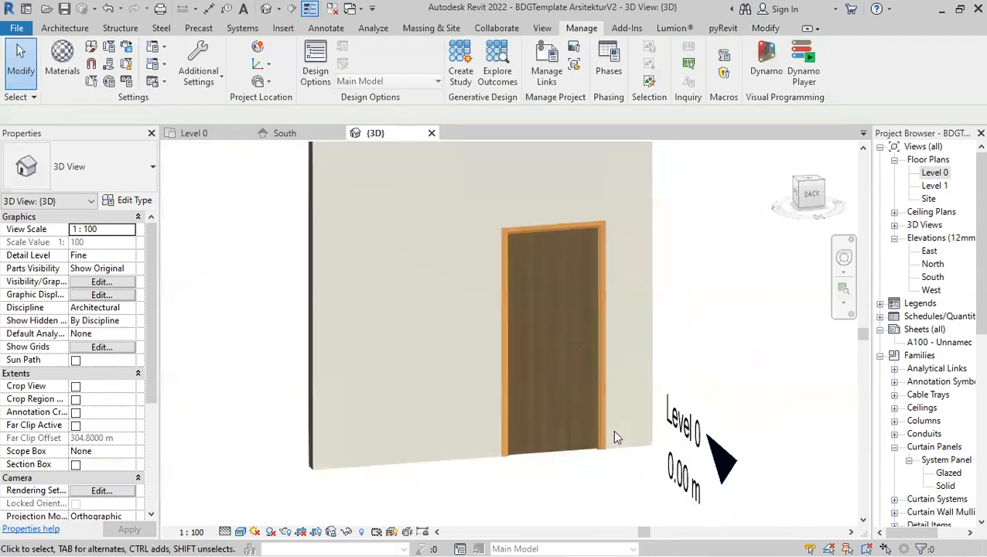
scroll(574, 338, "up", 2)
middle_click_drag(654, 400, 611, 387)
mouse_move(612, 387)
middle_mouse_down("shift")
mouse_move(599, 313)
mouse_move(579, 312)
middle_mouse_up("shift")
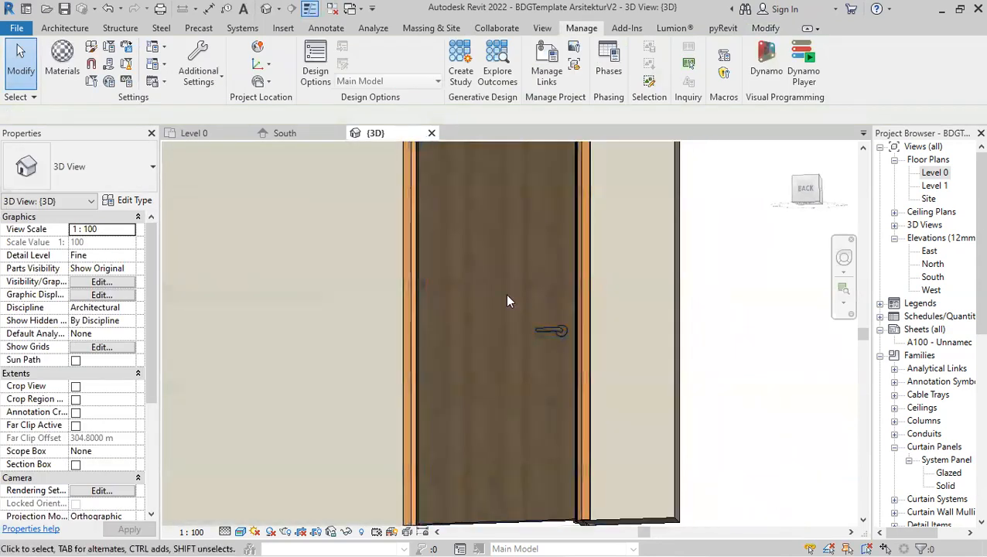
scroll(507, 301, "up", 2)
scroll(508, 301, "down", 5)
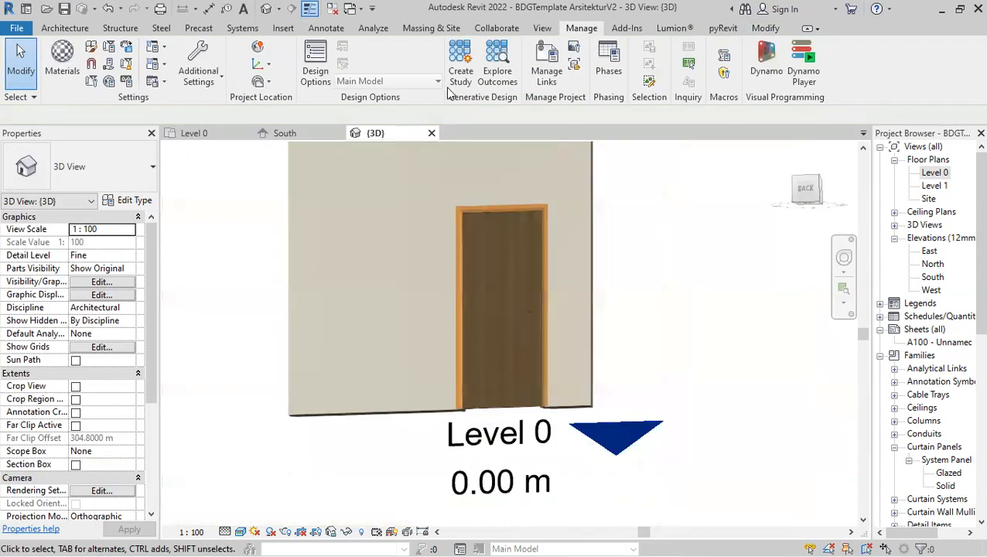
double_click(934, 173)
left_click_drag(600, 408, 337, 262)
key("Delete")
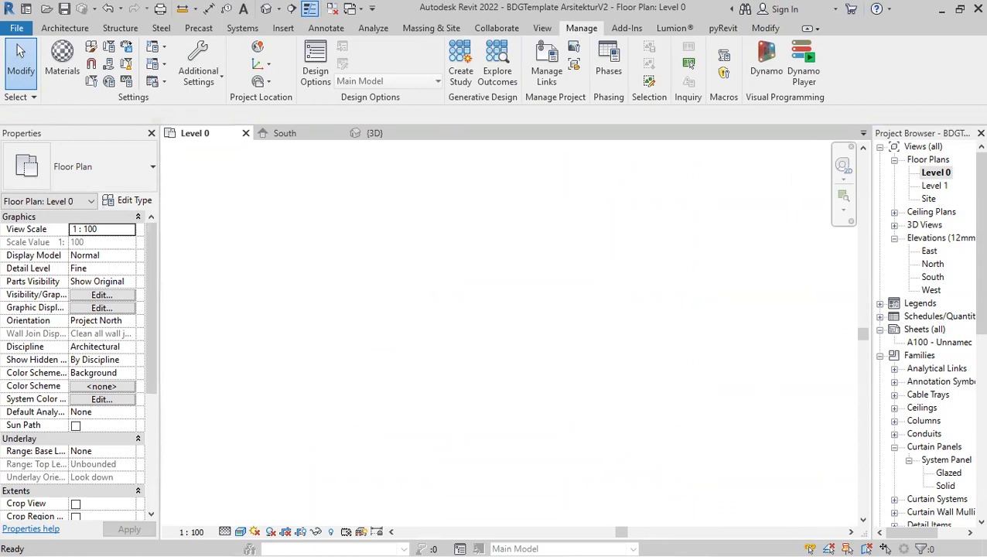
Draw a vertical Dinding Bata 15 cm wall about 6.1 m long between the elevation markers on Level 0
scroll(601, 347, "down", 3)
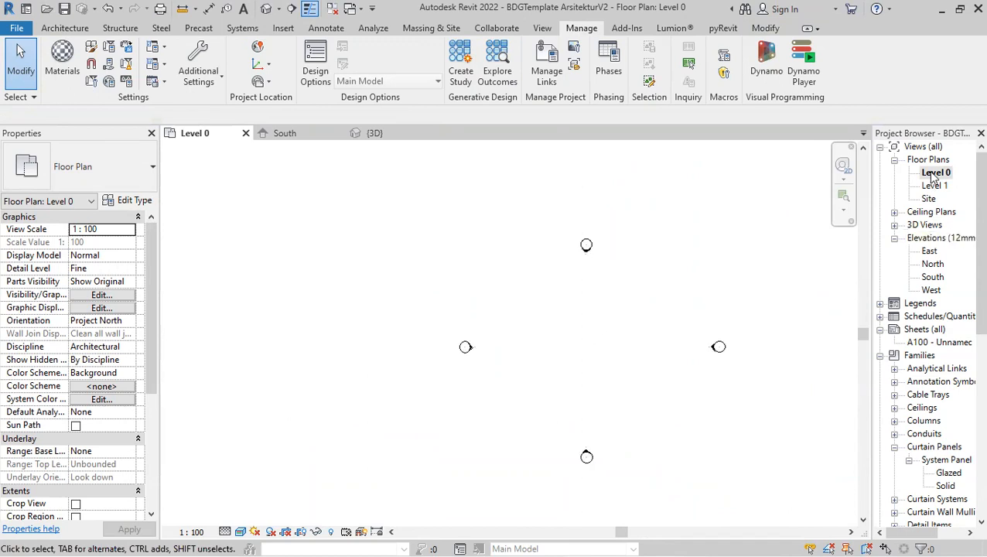
scroll(566, 367, "up", 2)
key("w")
key("a")
left_click(534, 293)
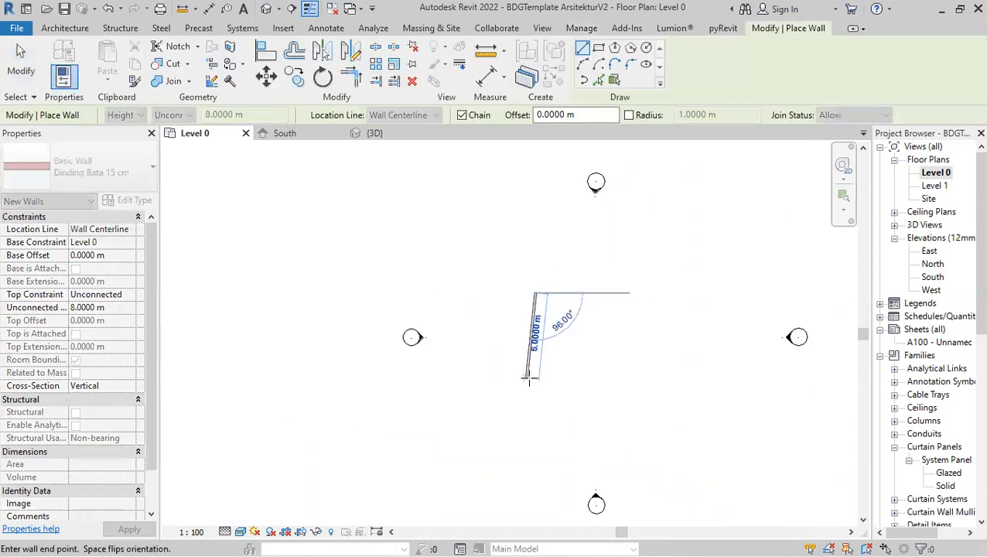
left_click(535, 381)
key("Escape")
key("Escape")
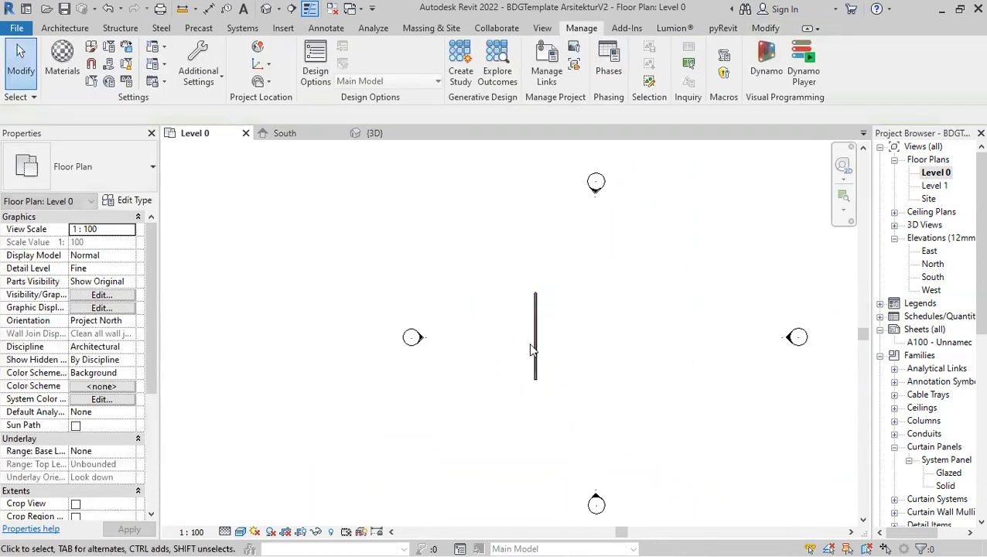
Copy the wall horizontally about 4.9 m toward the east elevation marker
left_click(537, 348)
key("c")
key("o")
left_click(540, 346)
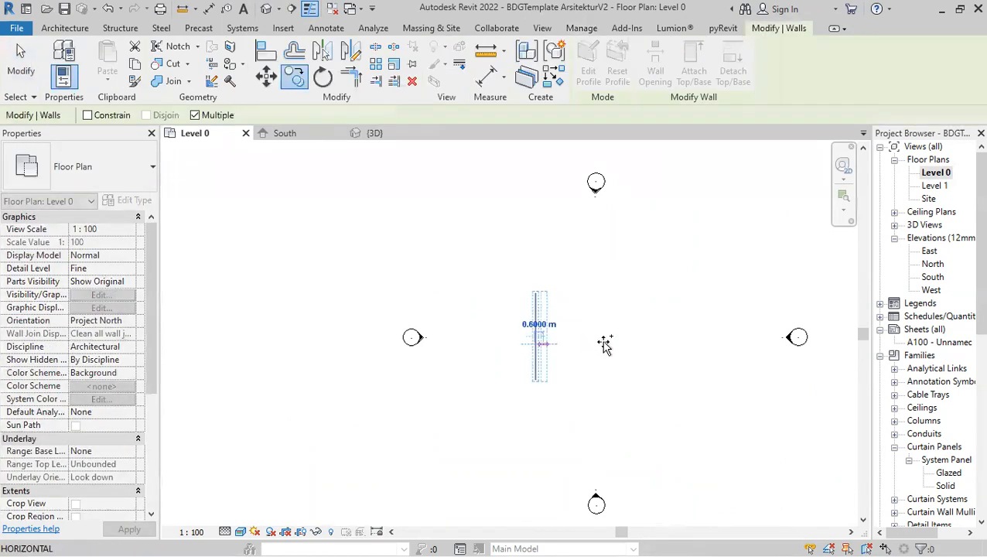
left_click(606, 345)
key("Escape")
key("Escape")
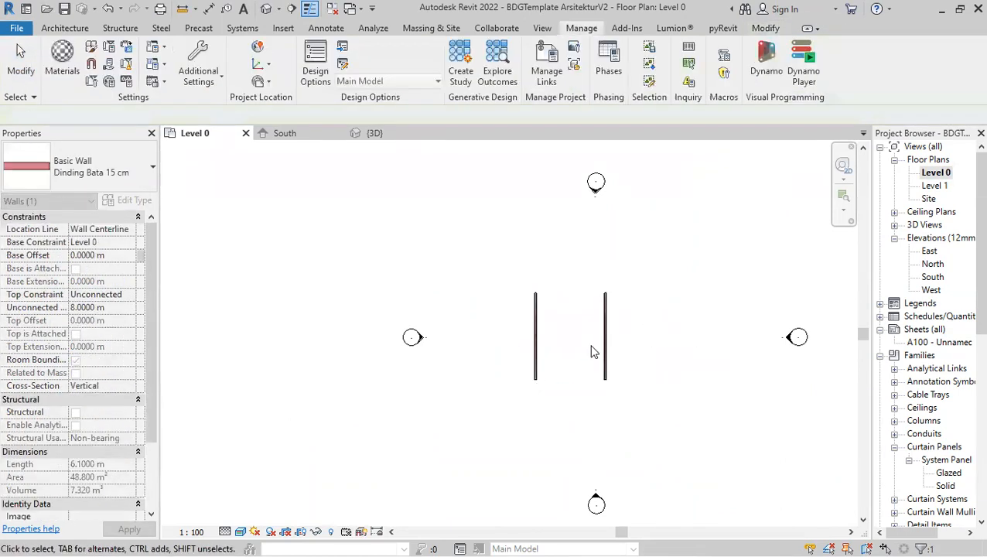
Place an aligned dimension between the two parallel walls, with its dimension line just below their lower ends
scroll(589, 349, "up", 3)
key("d")
key("i")
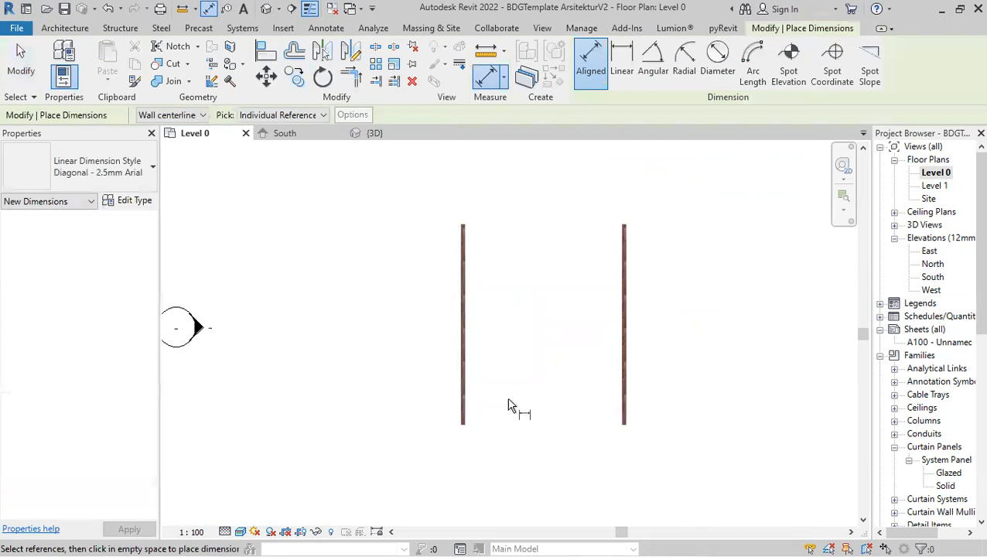
left_click(463, 394)
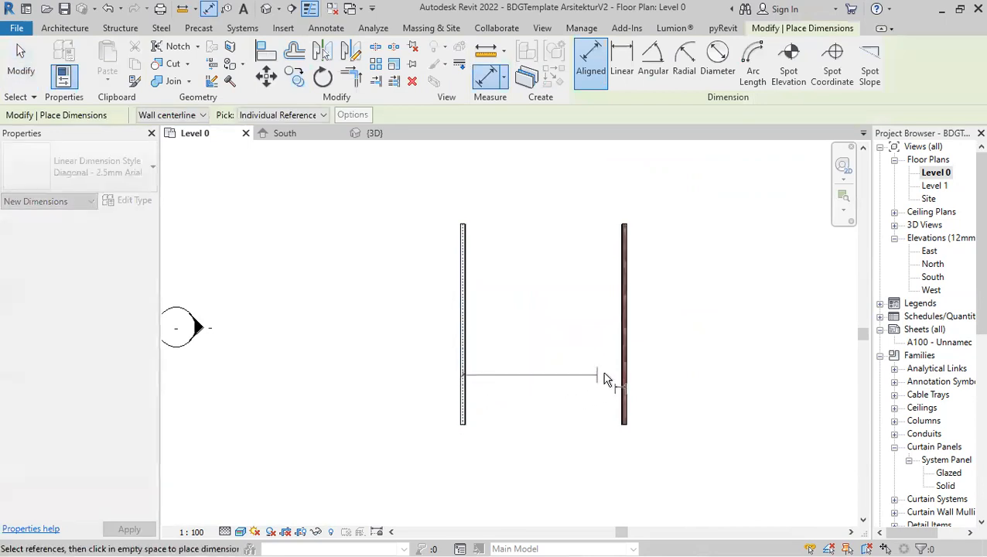
left_click(626, 347)
left_click(559, 469)
key("Escape")
key("Escape")
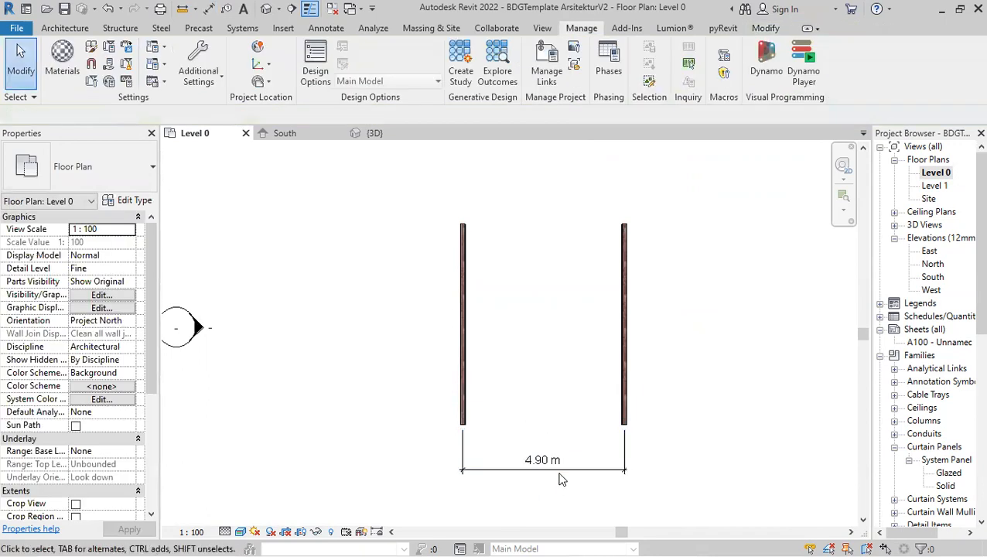
Duplicate the placed dimension's type and name the new linear dimension style Diagonal - 2.5mm Futura
left_click(562, 476)
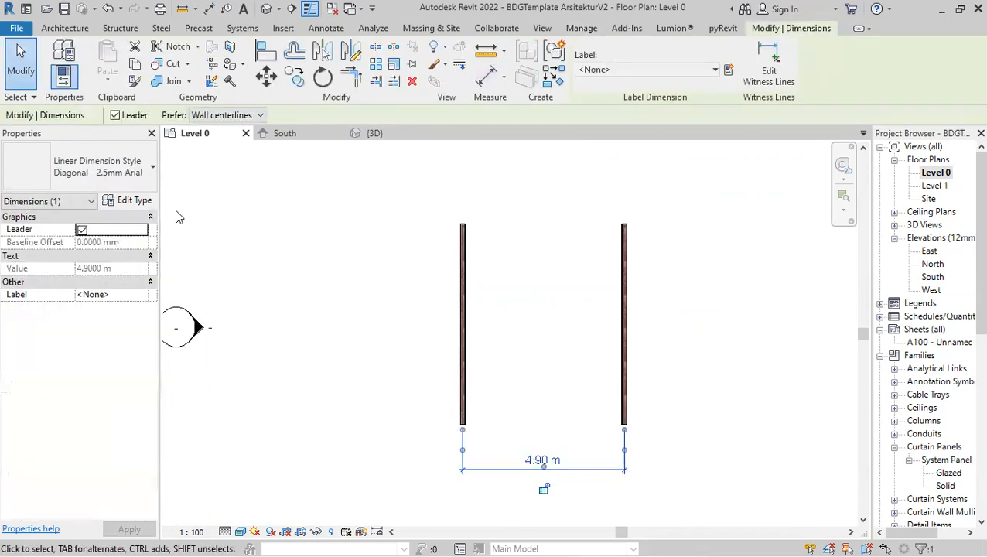
left_click(128, 200)
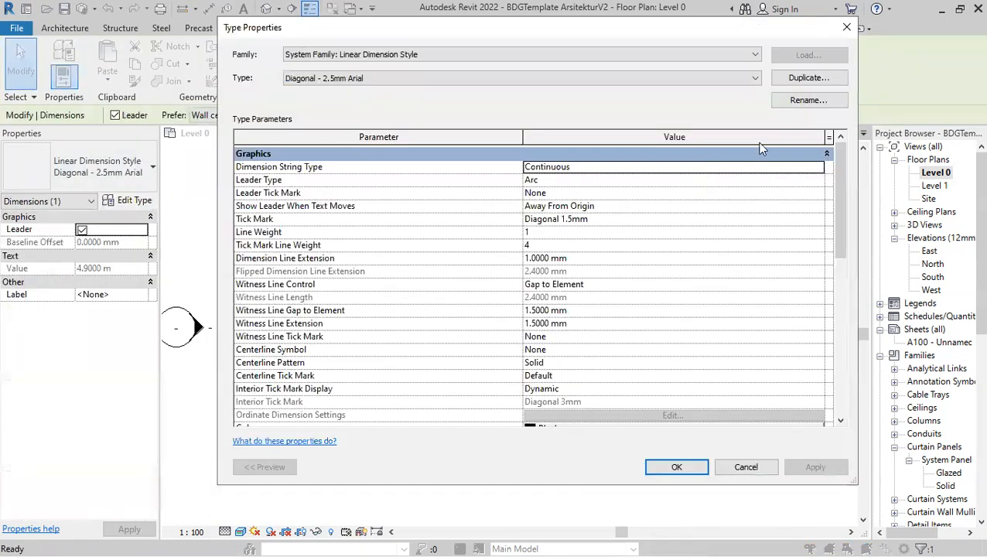
left_click(809, 77)
key("End")
key("shift+Left")
key("shift+Left")
key("shift+Left")
key("shift+Left")
key("shift+Left")
key("shift+Left")
key("shift+Left")
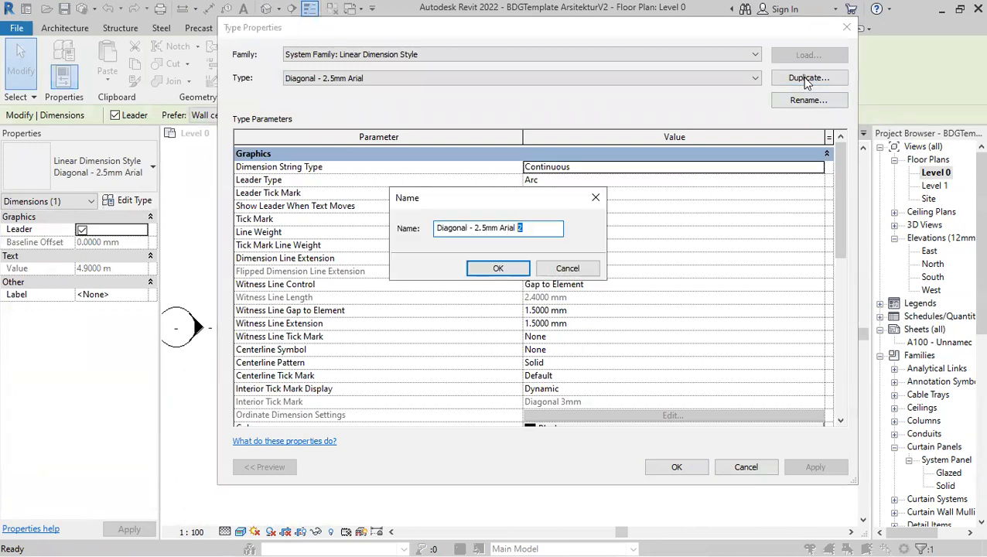
type("Futura")
key("Return")
Set the new dimension style's text font to Futura Bk BT
scroll(354, 370, "down", 4)
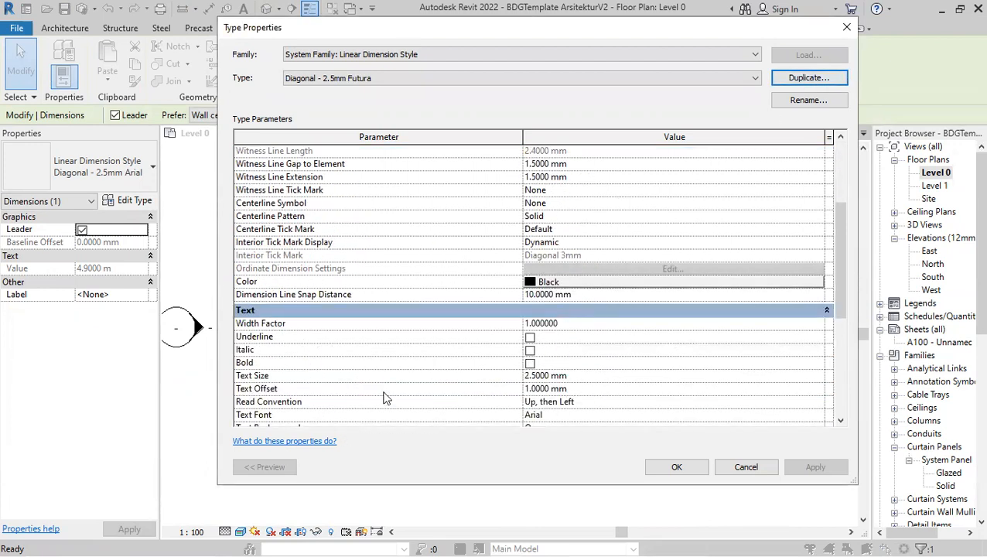
scroll(386, 396, "down", 1)
left_click(575, 377)
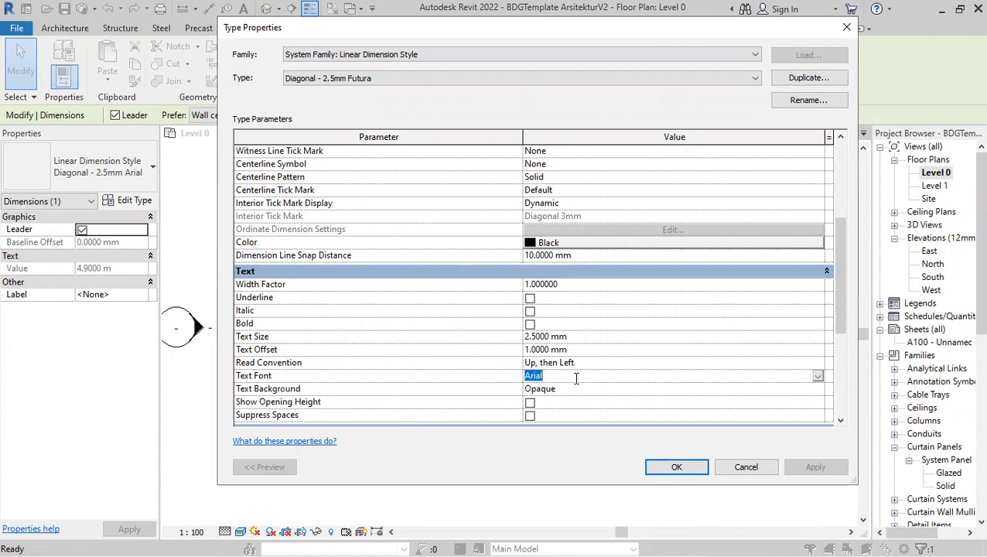
type("Futura Bk BT")
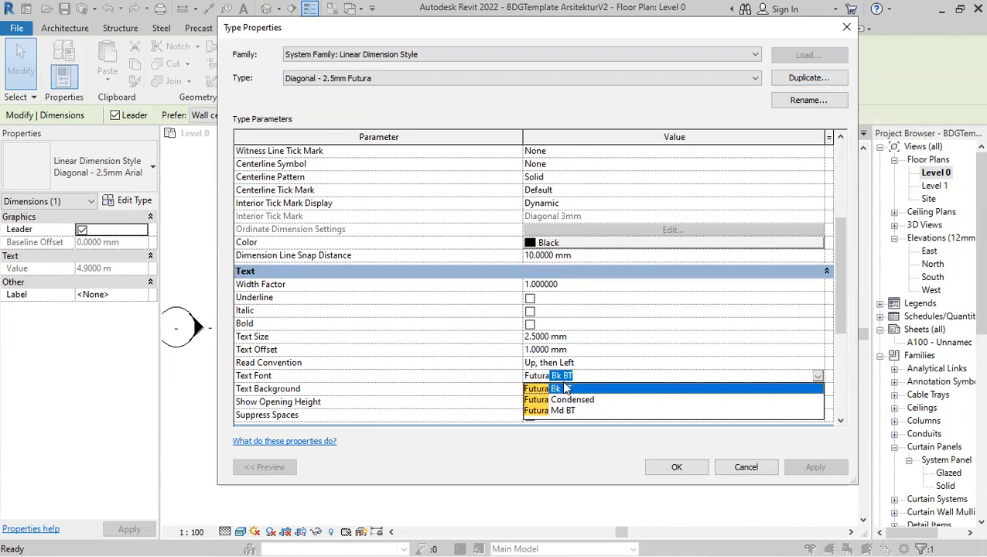
left_click(560, 391)
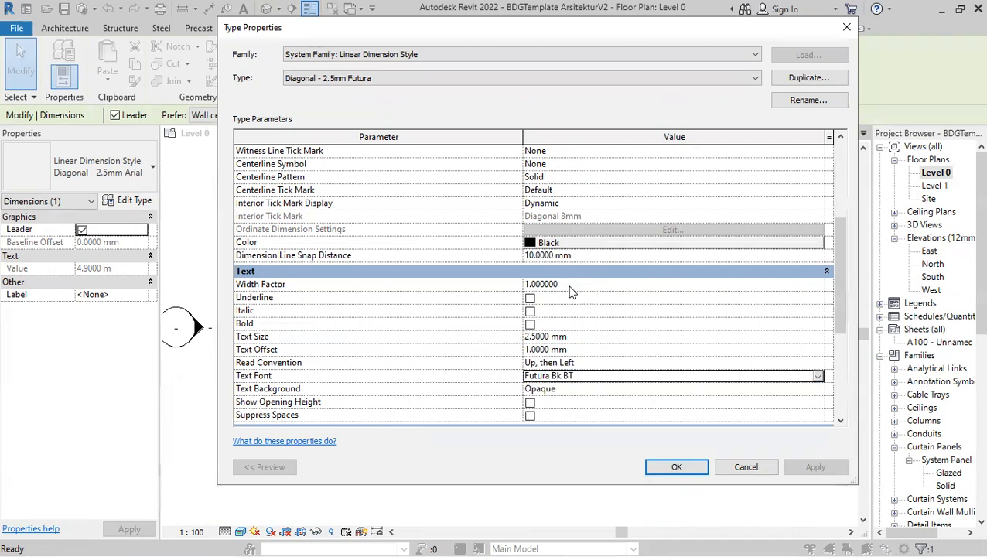
Set the dimension style's color to red, accept the type changes and deselect the dimension
left_click(551, 245)
left_click(390, 168)
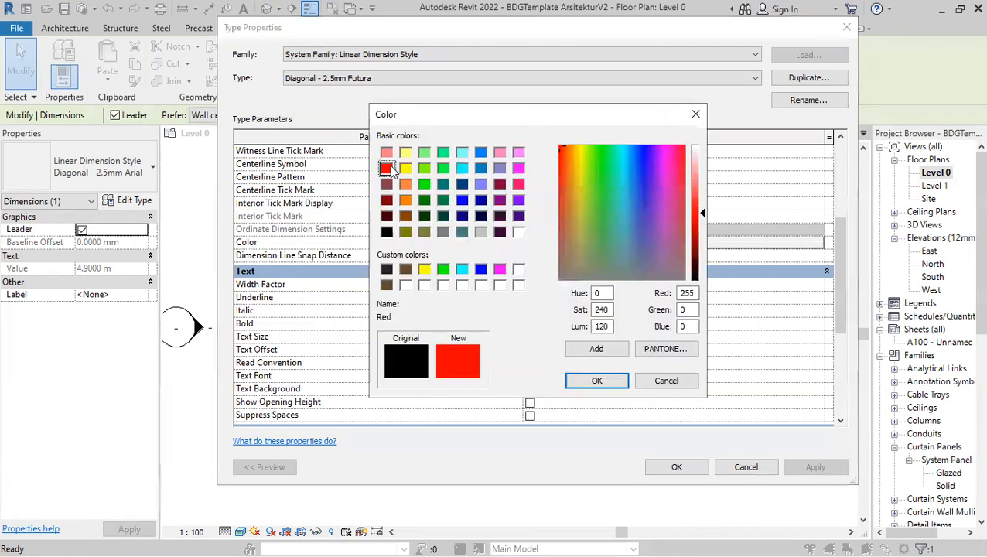
left_click(608, 383)
left_click(677, 468)
scroll(485, 503, "up", 4)
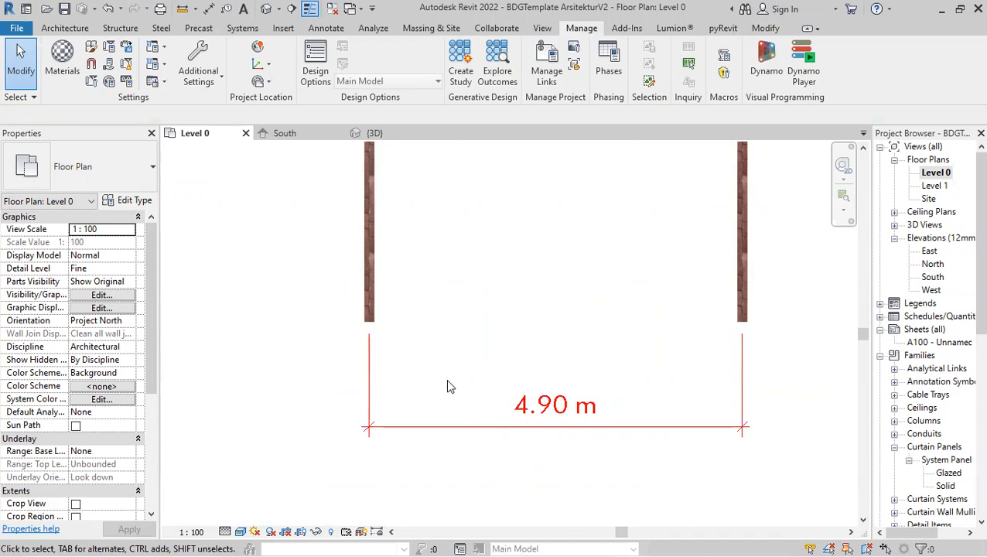
scroll(438, 394, "down", 2)
left_click(422, 413)
scroll(422, 415, "down", 1)
scroll(477, 414, "up", 1)
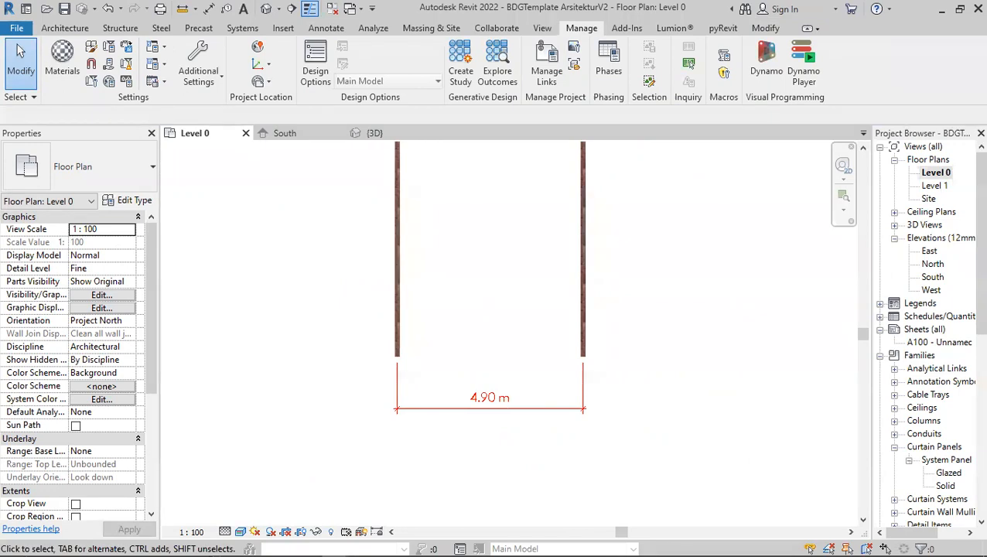
Switch to the CustomTags folder in File Explorer and look over the custom tag families, including Custom_Tag_Wall
key("alt+Tab")
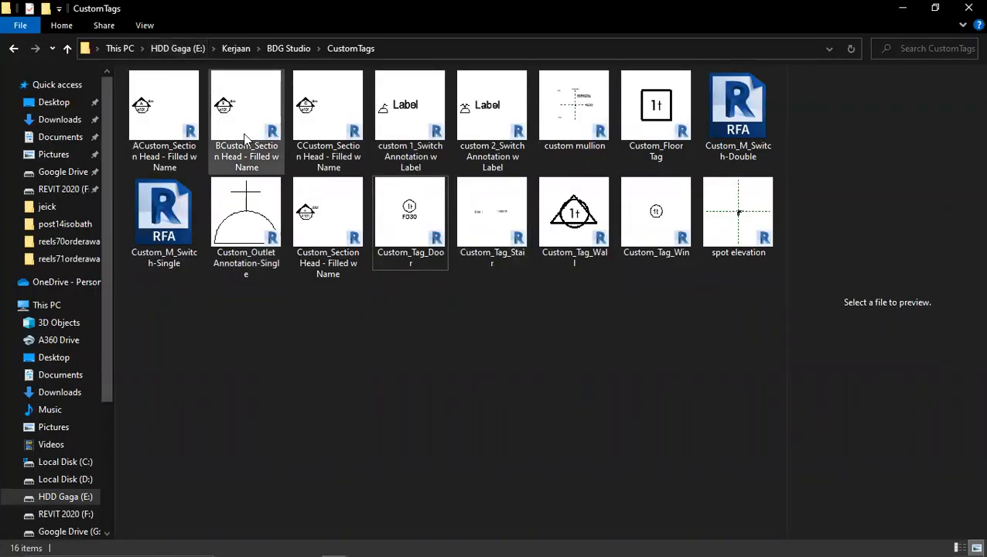
left_click(574, 220)
left_click(683, 321)
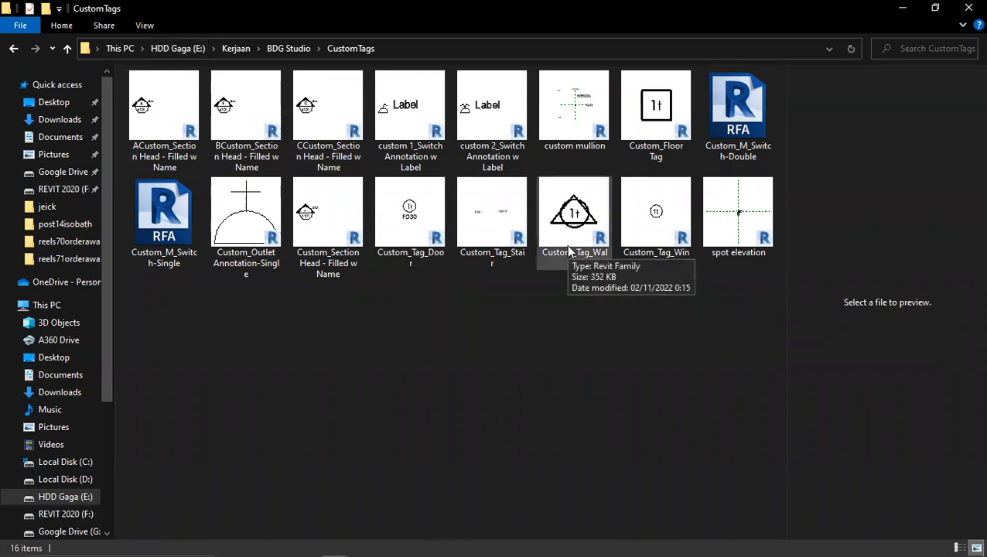
left_click(571, 234)
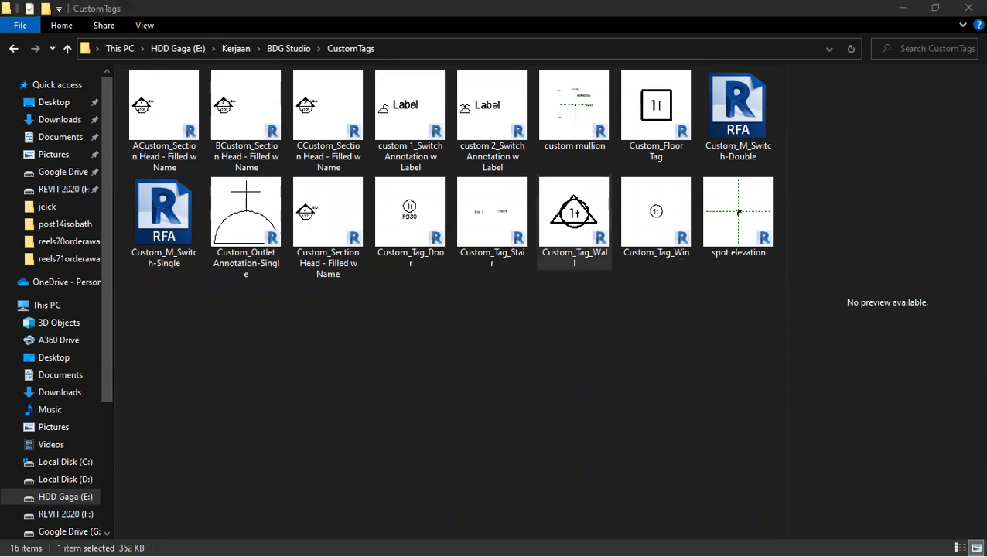
left_click(594, 354)
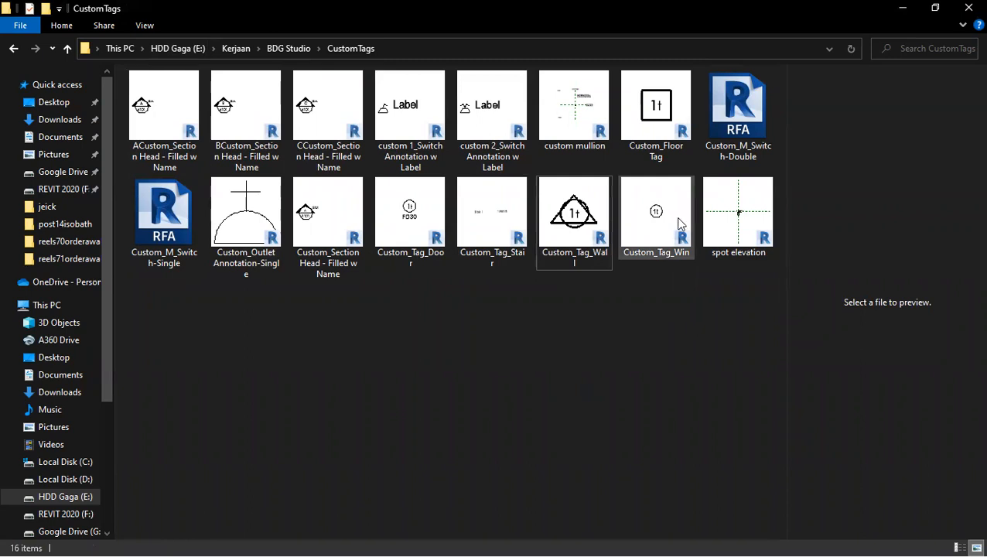
Open the Custom_Tag_Door and Custom_Floor Tag families from the CustomTags folder
left_click(425, 216)
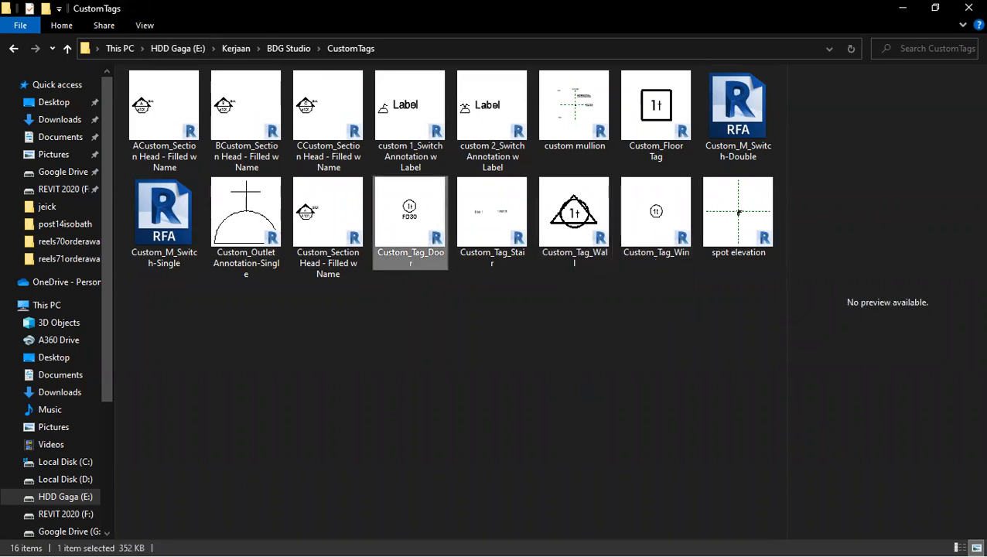
double_click(416, 228)
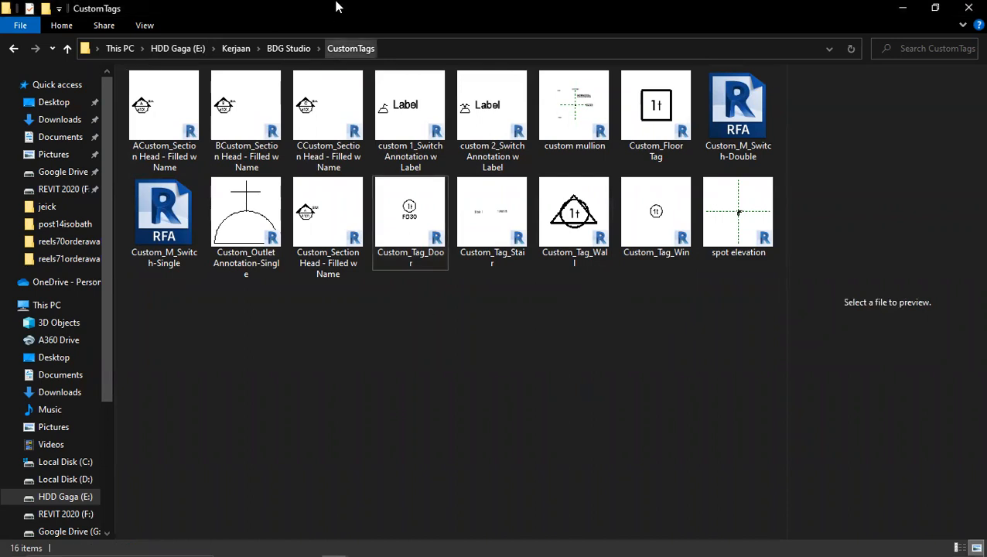
left_click(663, 112)
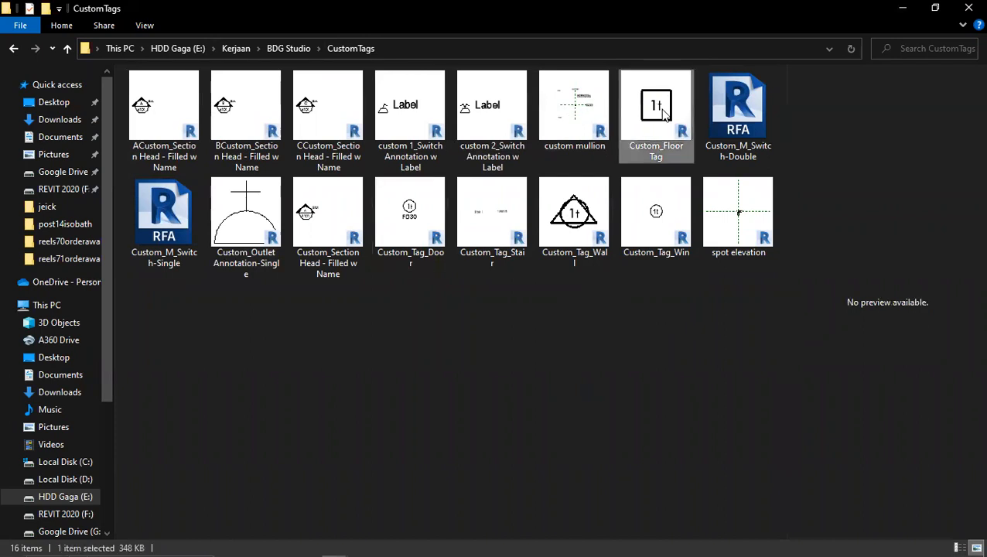
double_click(662, 112)
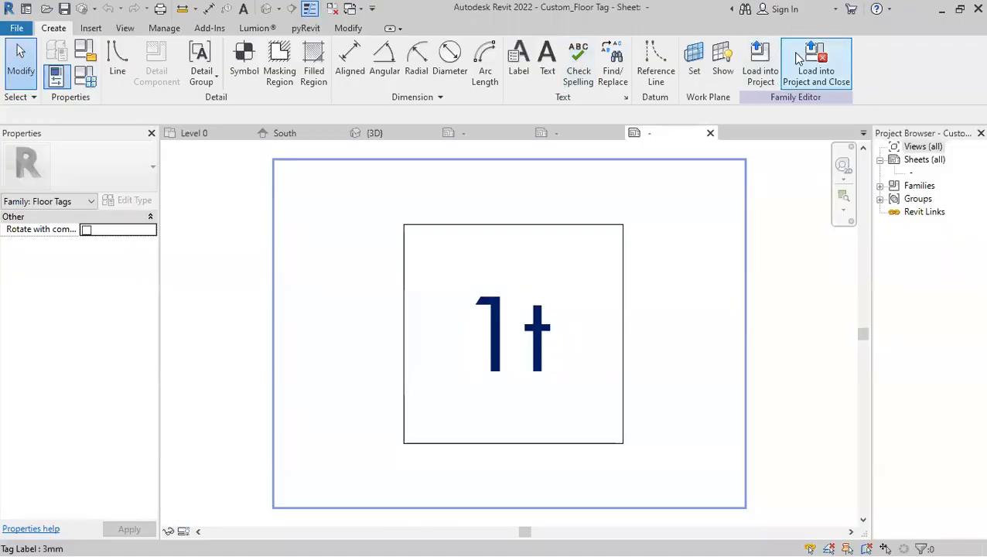
Load the floor, door and wall tag families into the BDGTemplate ArsitekturV2 project and close each family
left_click(799, 58)
left_click(675, 187)
left_click(741, 376)
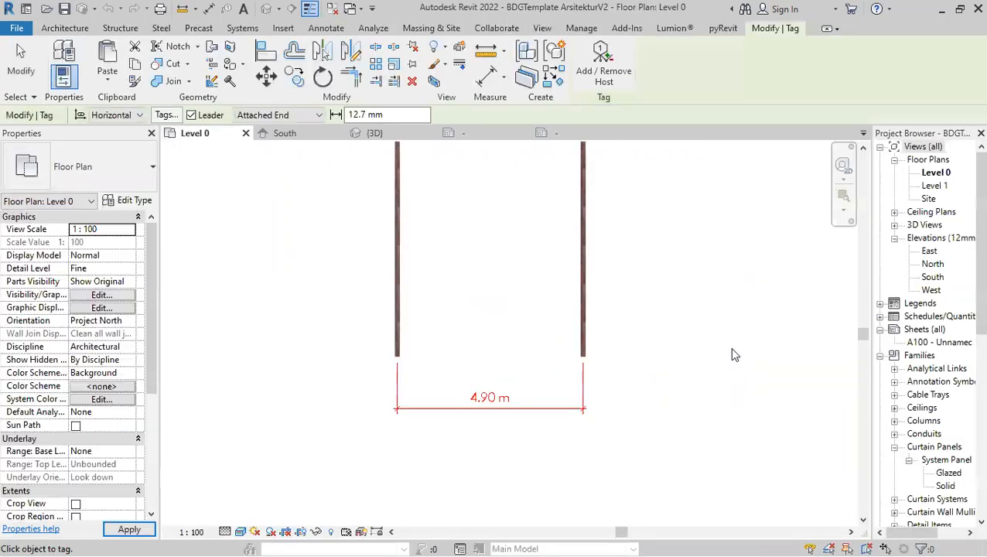
left_click(396, 138)
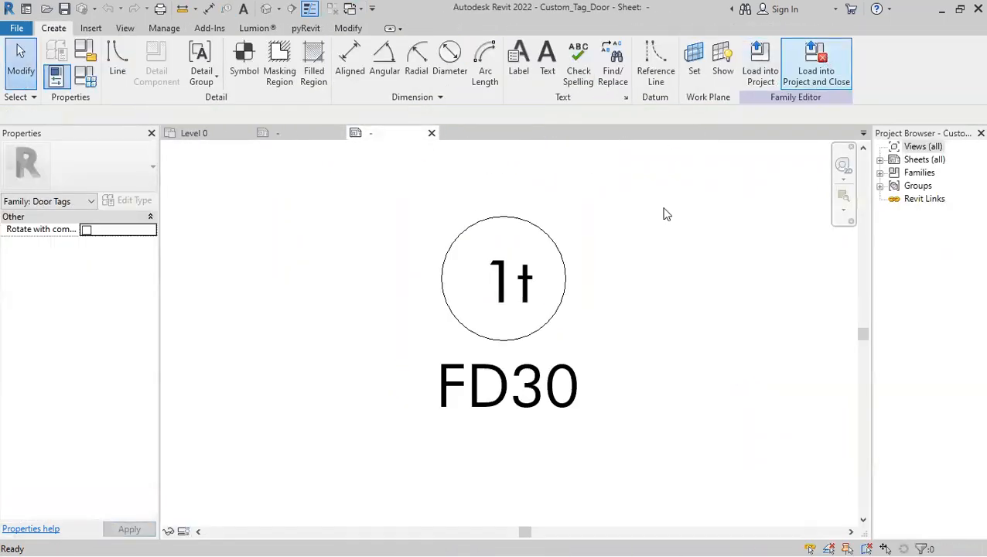
left_click(731, 374)
left_click(267, 135)
left_click(814, 77)
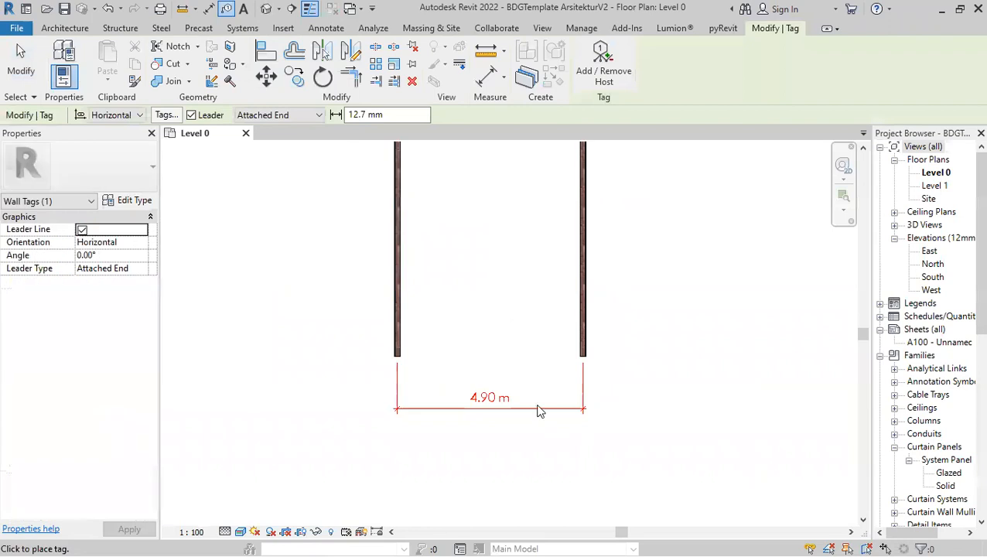
Preview the loaded wall tag on the Dinding Bata 15 cm wall and leave tagging without placing it
scroll(538, 404, "down", 2)
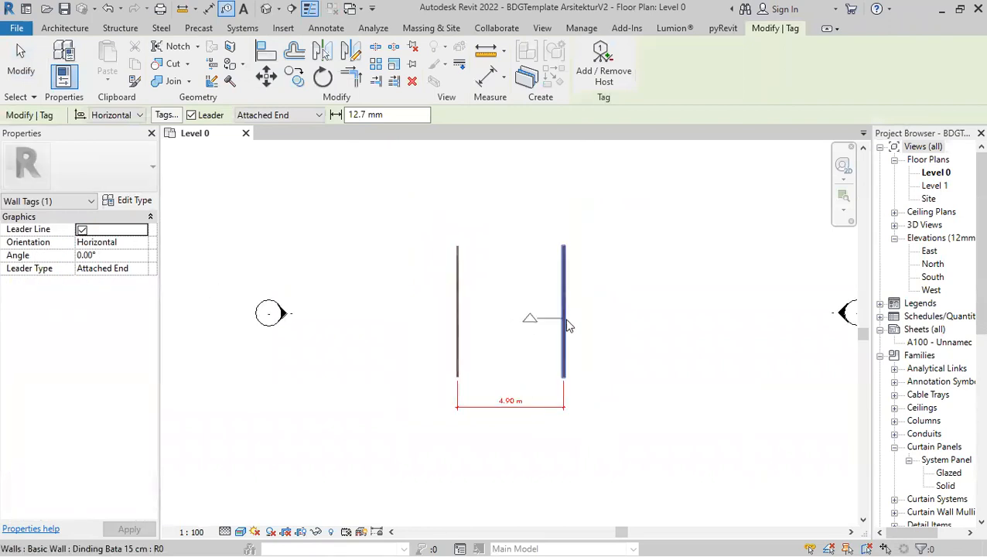
scroll(567, 317, "up", 2)
scroll(562, 317, "up", 2)
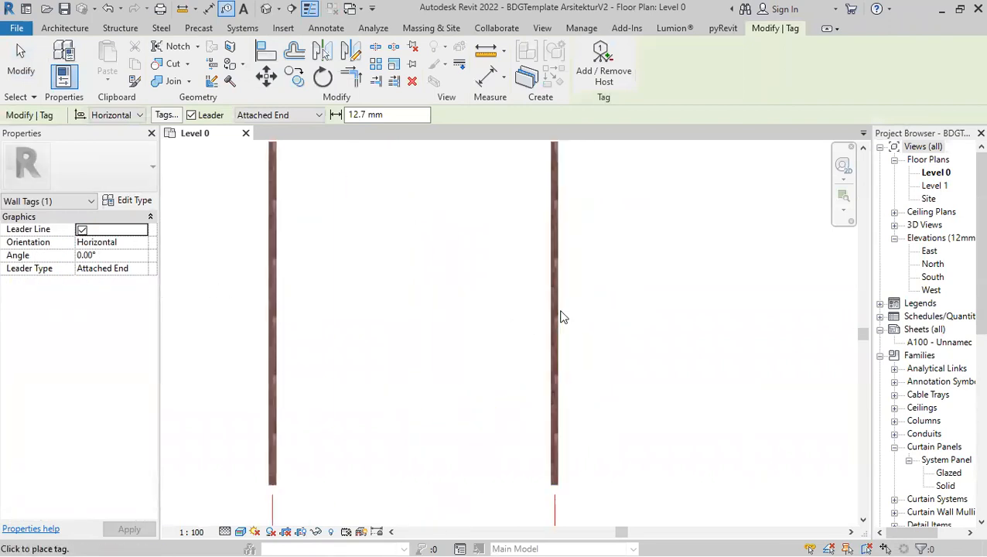
scroll(562, 307, "down", 2)
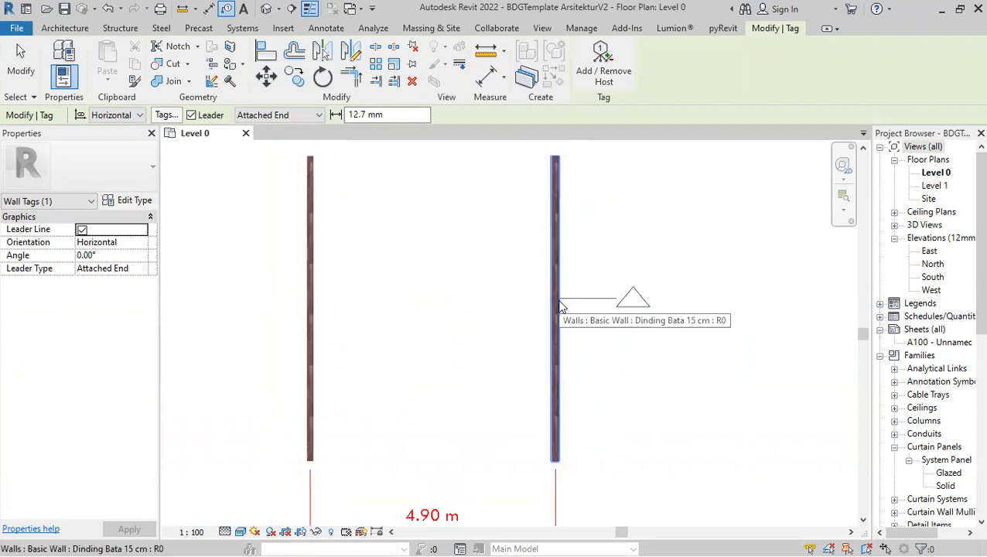
key("Escape")
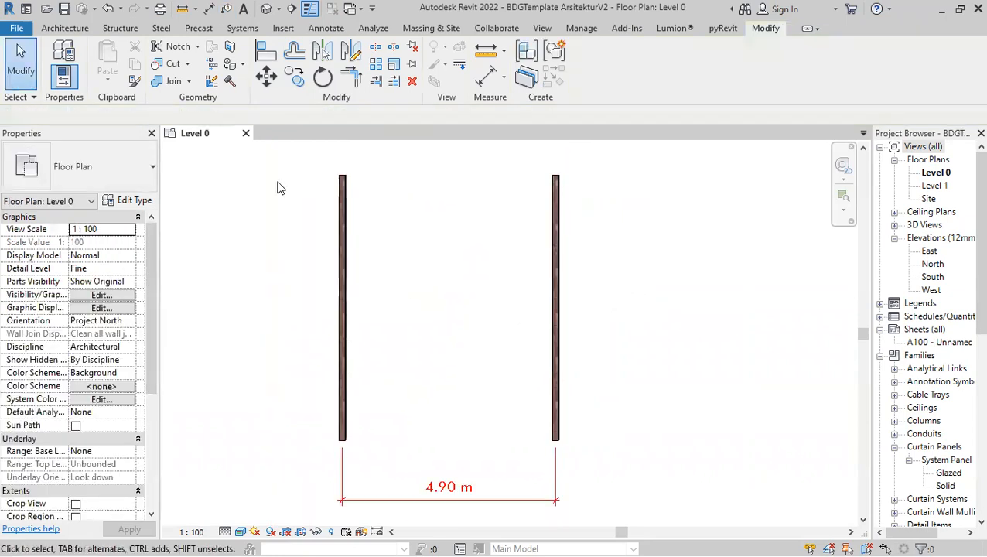
Create a rectangular Lantai Kayu floor about 1.70 by 1.76 m between the two walls on Level 0
left_click(65, 28)
left_click(275, 83)
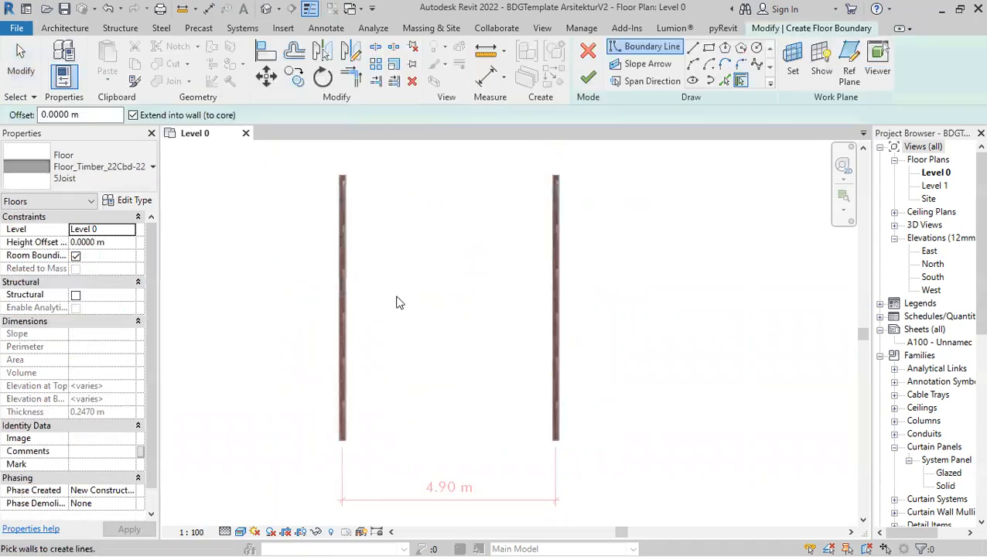
left_click(41, 182)
left_click(97, 300)
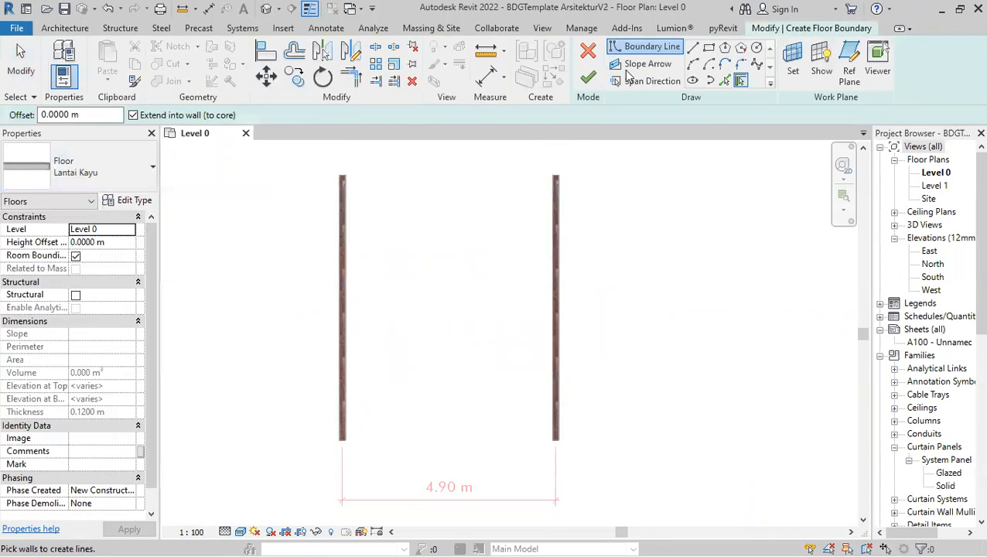
left_click(709, 47)
left_click(419, 242)
left_click(492, 319)
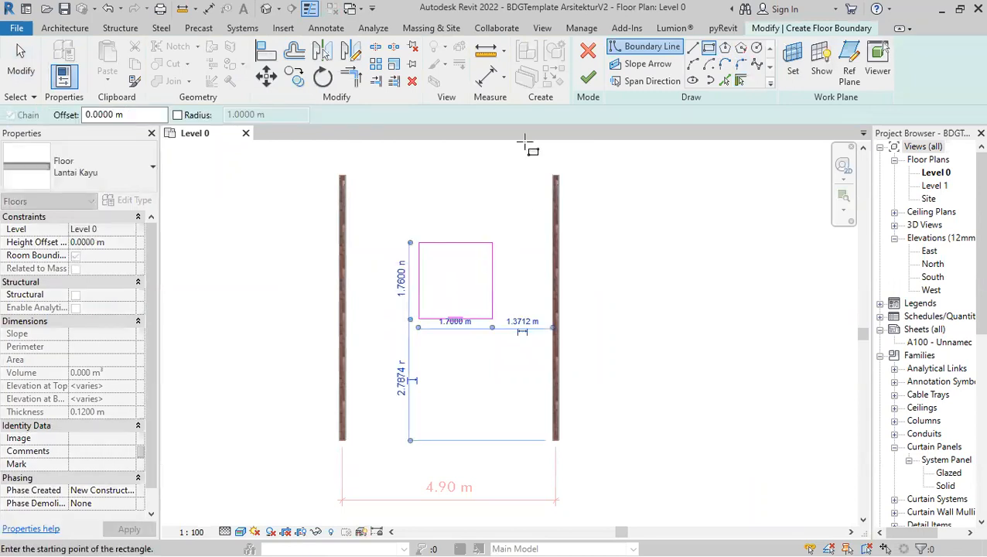
left_click(588, 78)
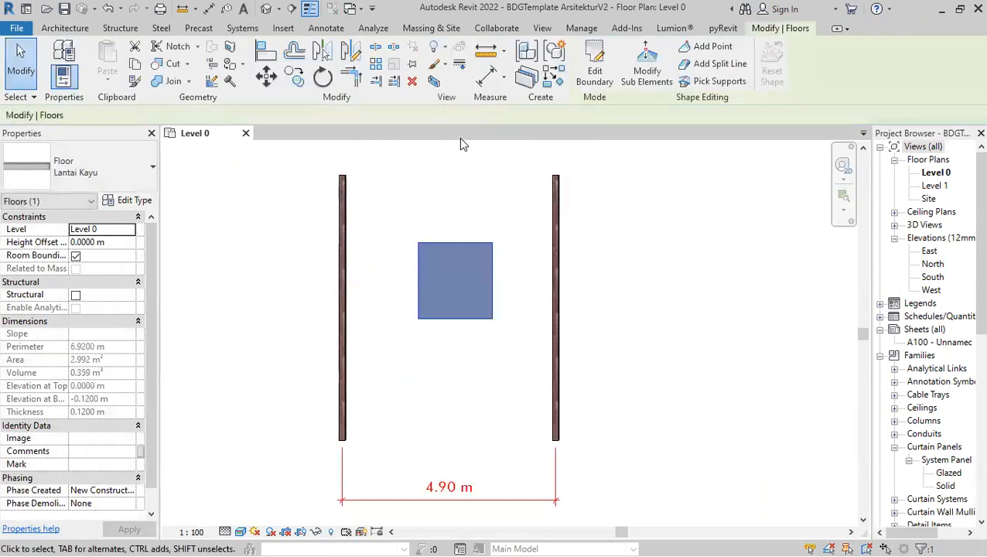
Preview the custom floor tag on the Lantai Kayu floor with Tag by Category and exit without placing it
left_click(344, 30)
left_click(563, 69)
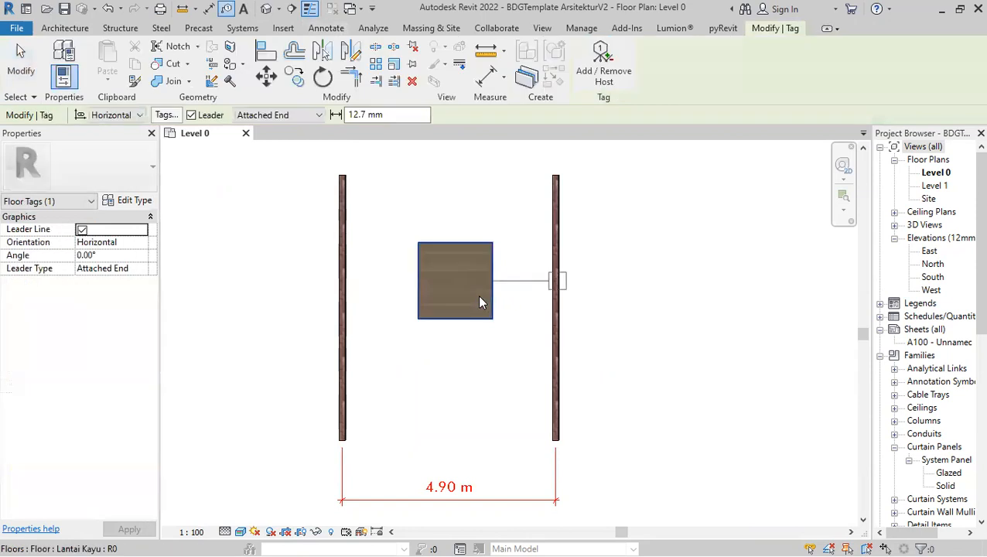
scroll(420, 246, "up", 2)
scroll(458, 265, "down", 2)
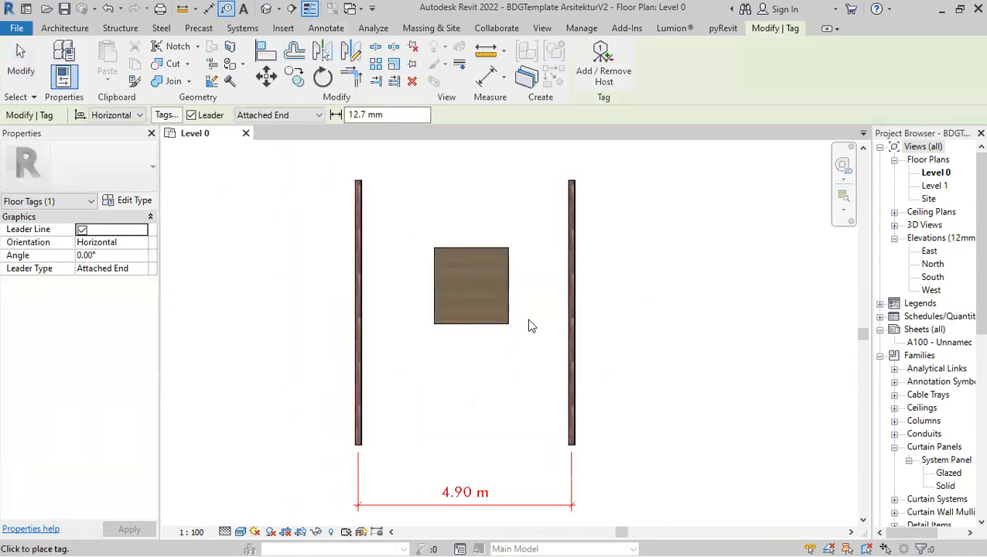
key("Escape")
key("Escape")
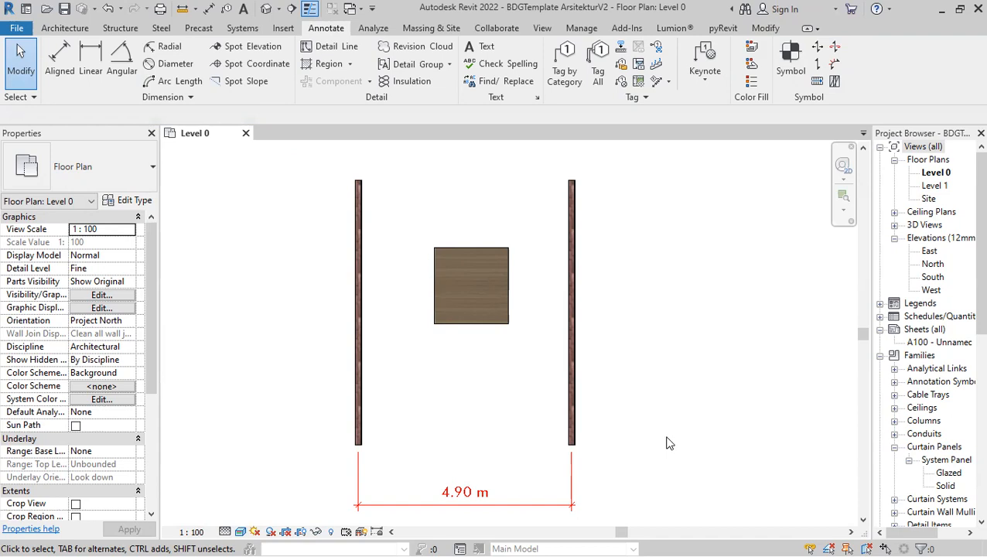
Switch to the notasi folder in File Explorer and open the JUDUL_GAMBAR_01 versi2, 01, 02, 03 and 04 title families for viewing
key("alt+Tab")
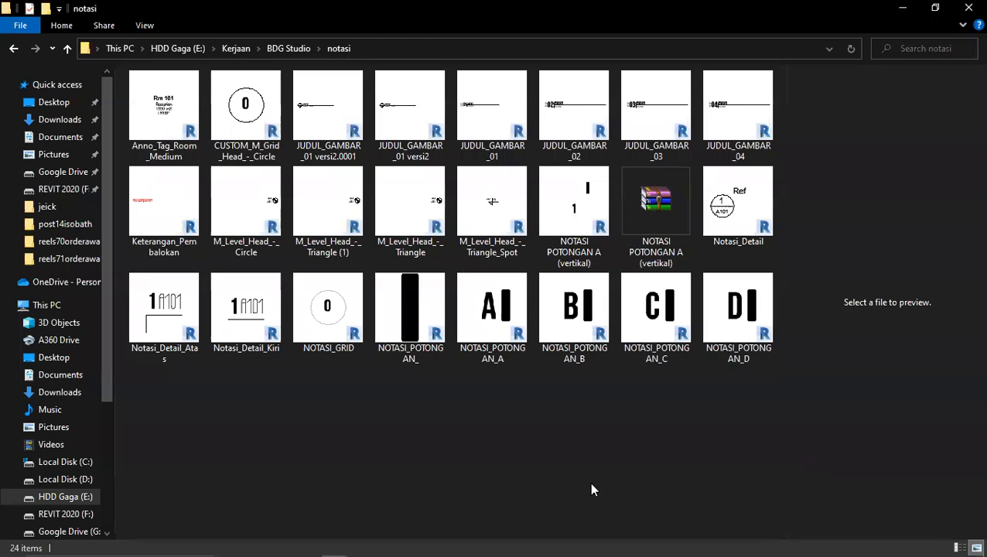
left_click(412, 108)
double_click(412, 107)
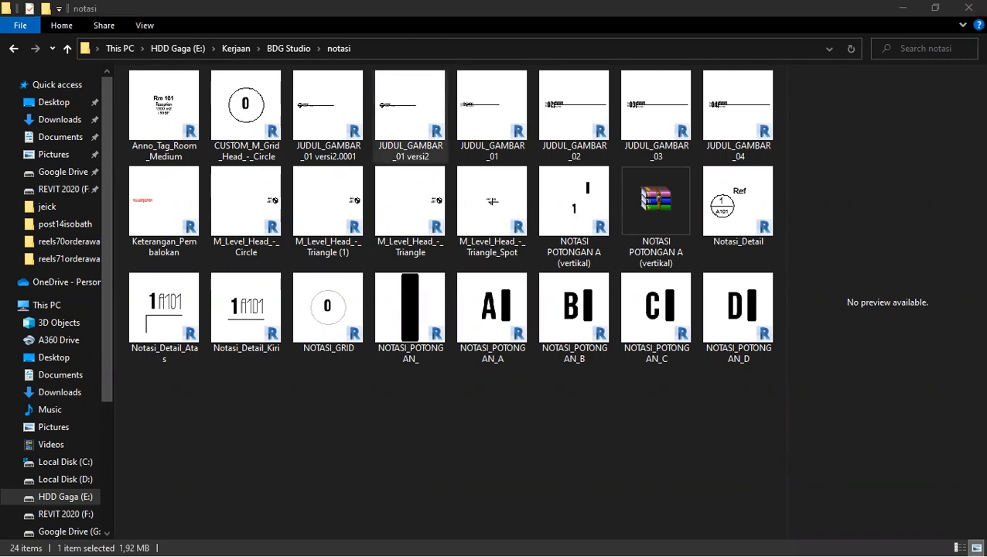
left_click(501, 129)
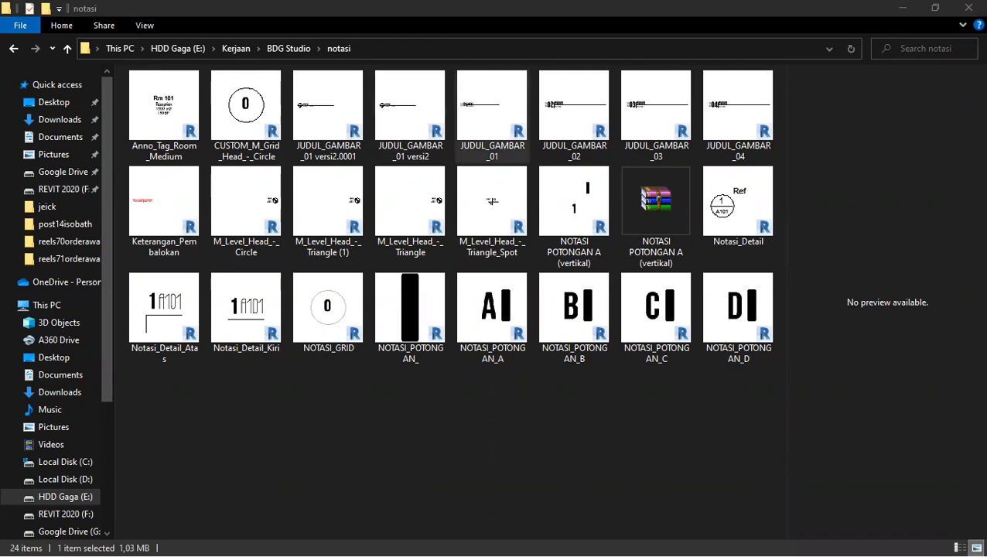
left_click(611, 116)
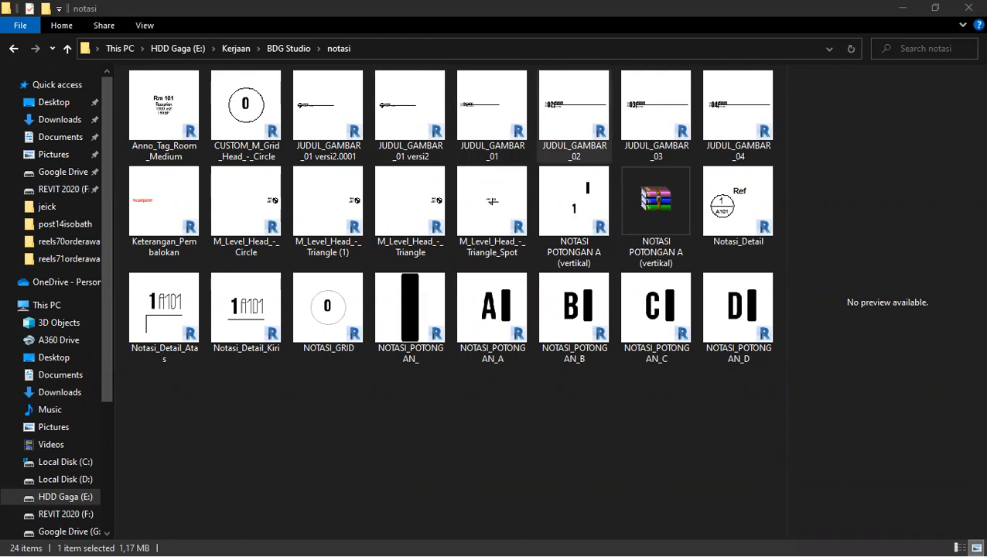
left_click(681, 147)
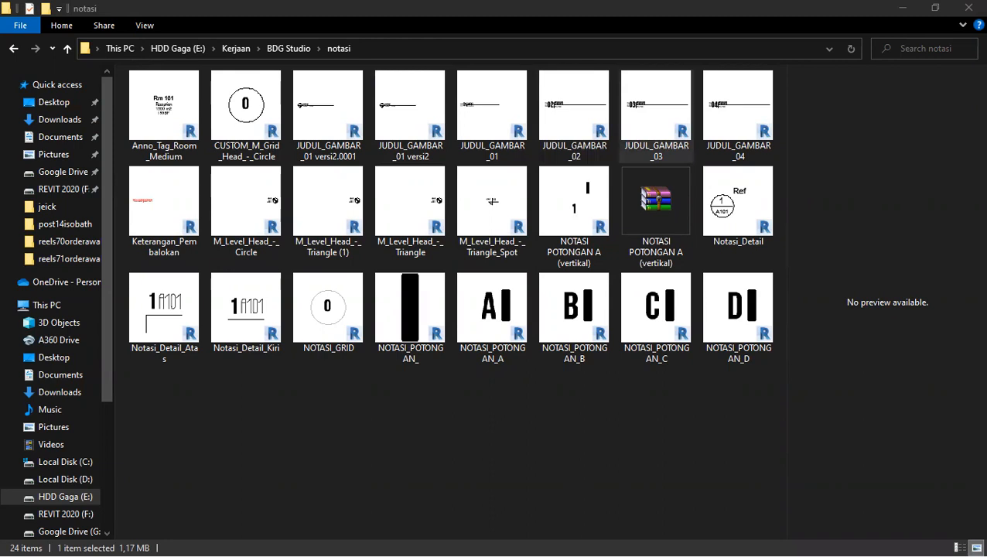
left_click(741, 132)
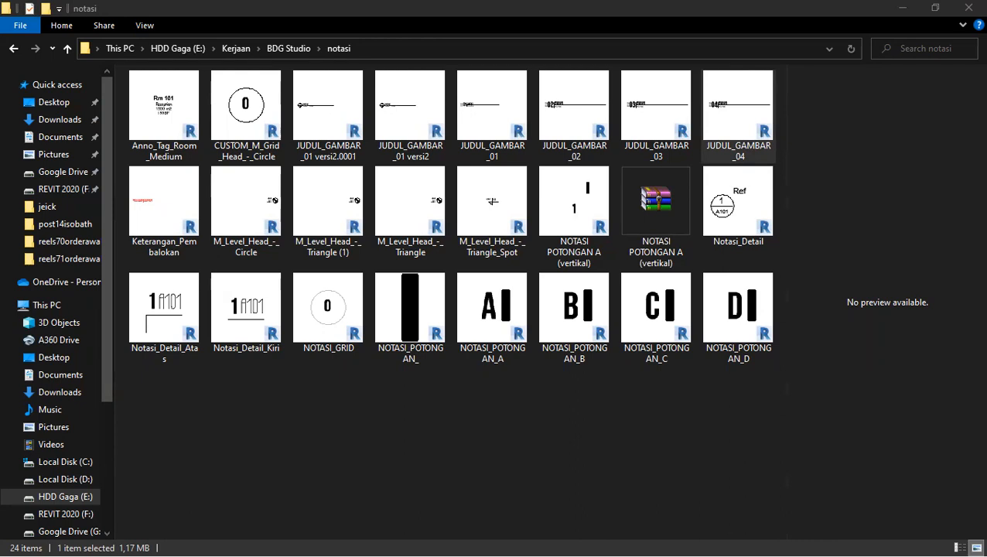
Go to the Kop folder and open the a3 landscape CUSTOM, a3 landscape and a3 landscape polos title blocks
key("alt+Up")
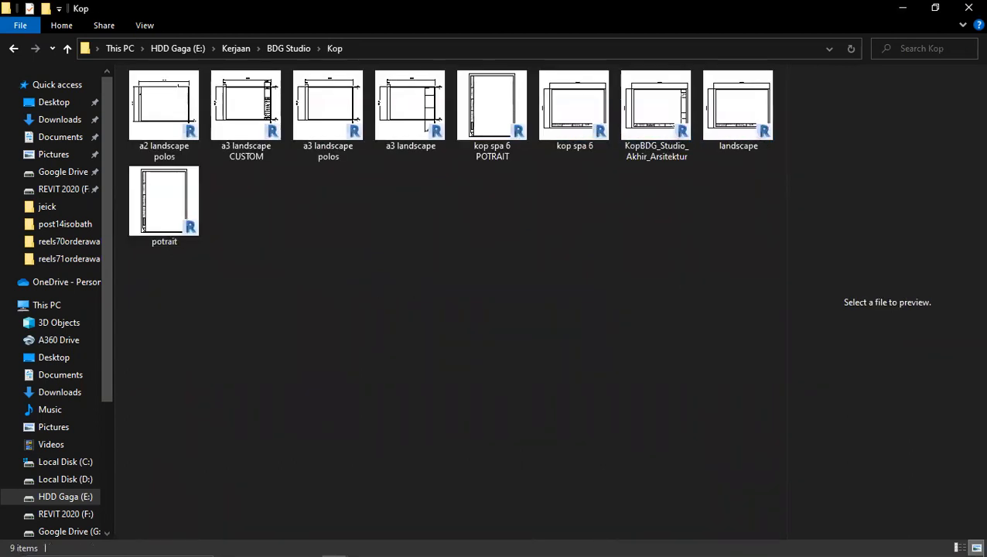
key("alt+Tab")
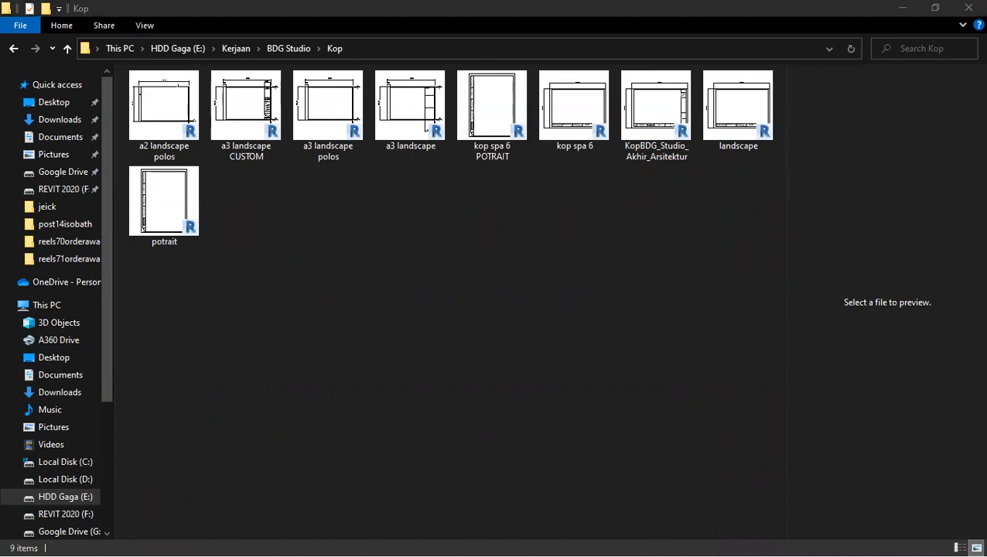
left_click(498, 346)
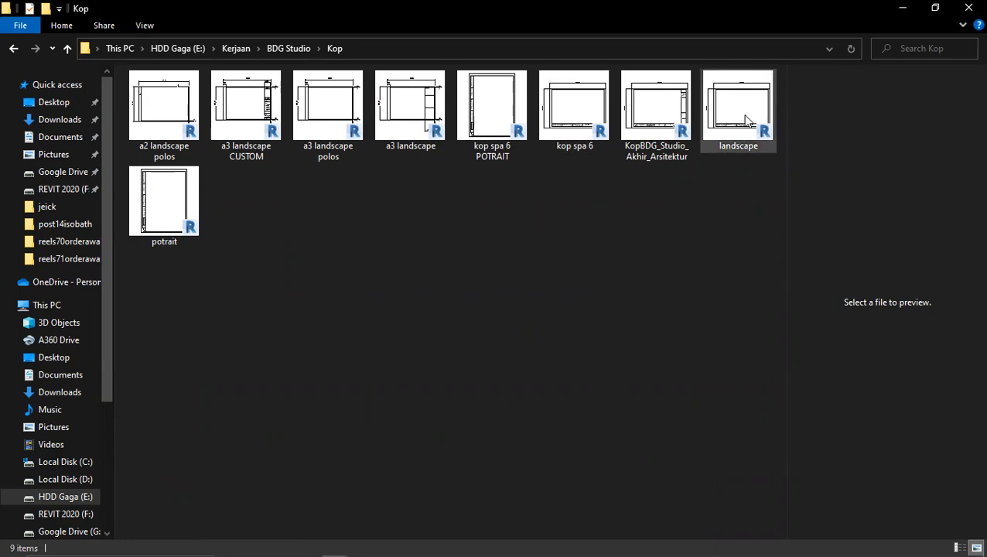
double_click(258, 140)
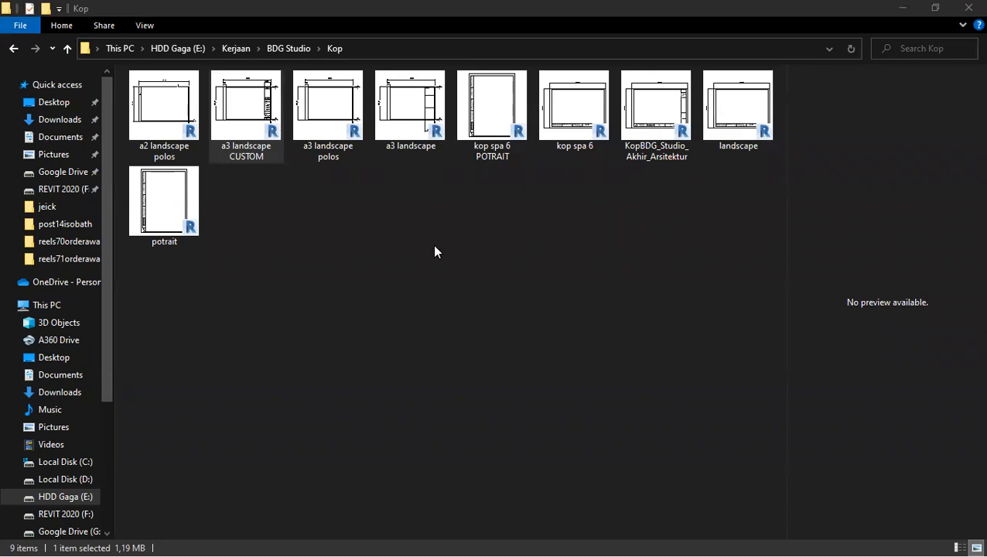
left_click(418, 166)
left_click(418, 133)
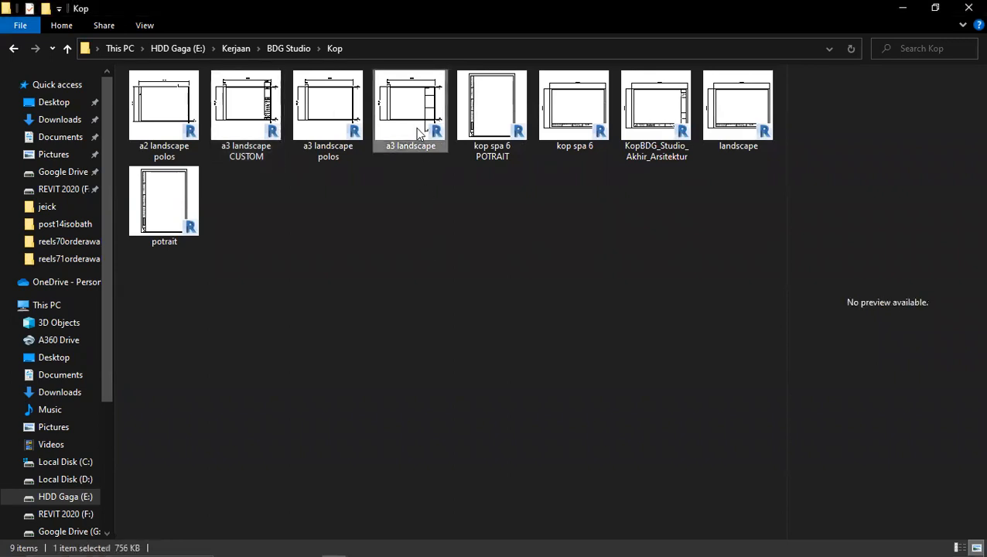
left_click(338, 149)
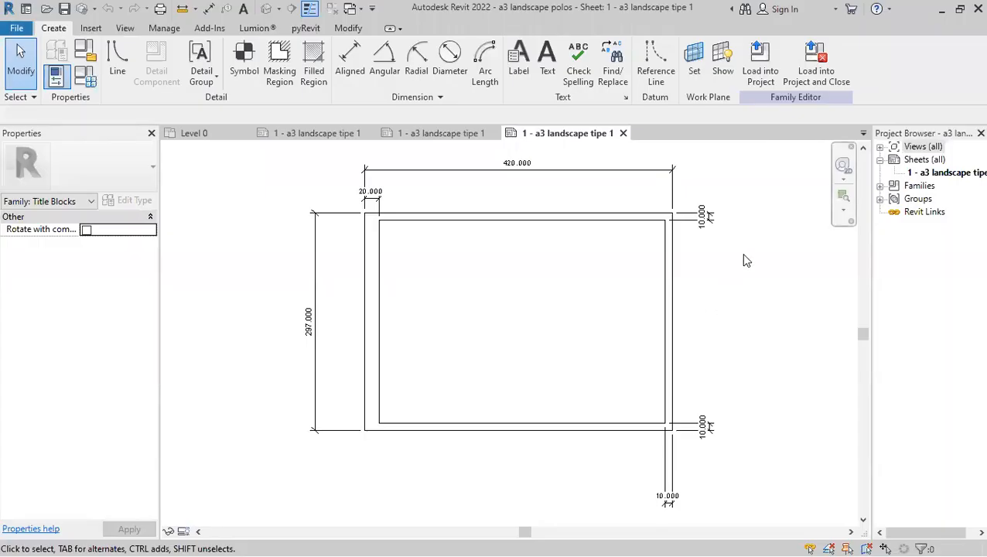
Load the three A3 landscape title blocks into BDGTemplate ArsitekturV2 only and close their family files
left_click(822, 78)
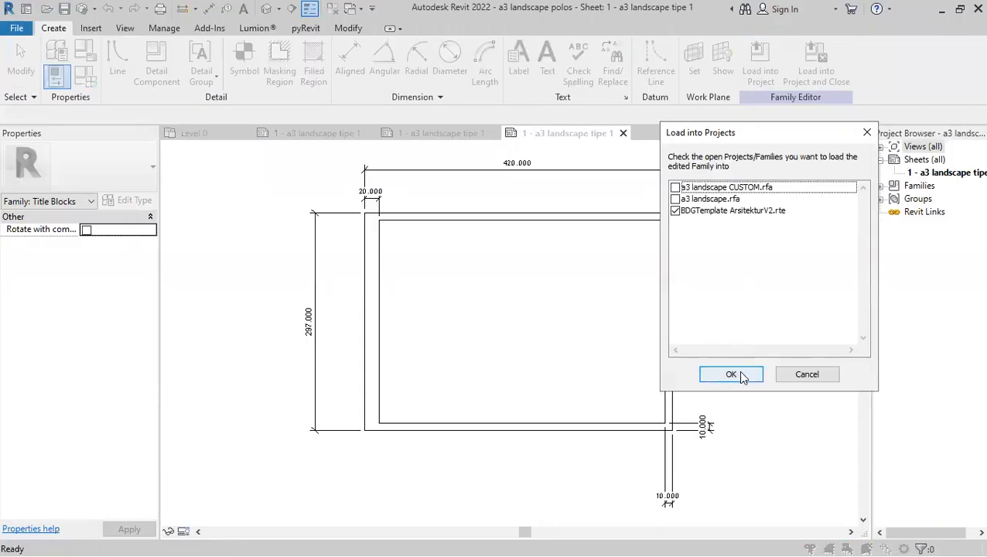
left_click(731, 374)
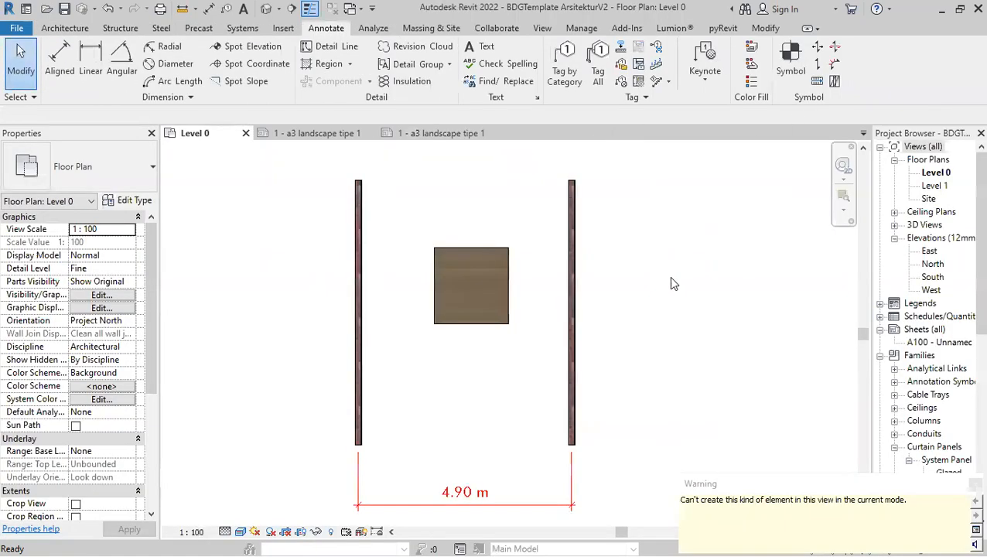
left_click(447, 136)
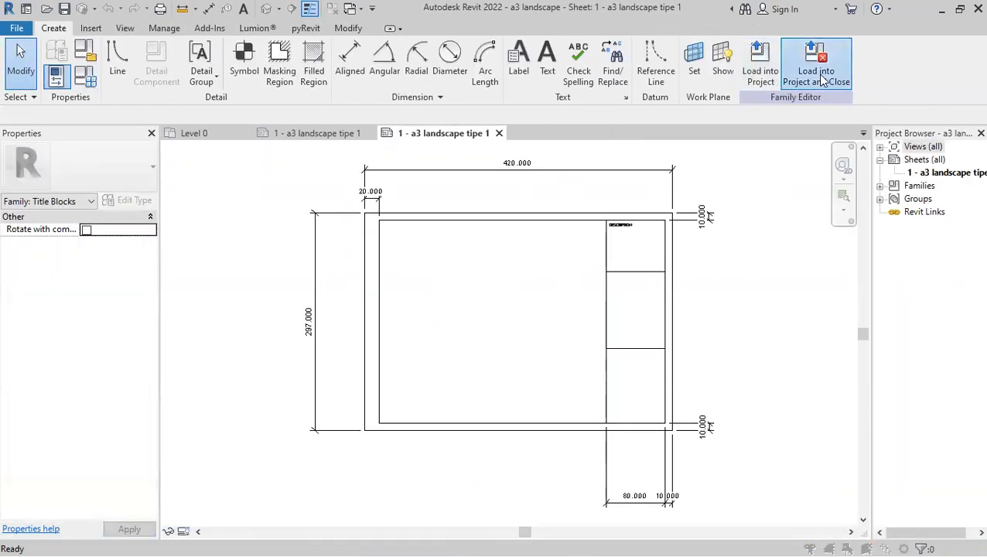
left_click(817, 70)
left_click(732, 373)
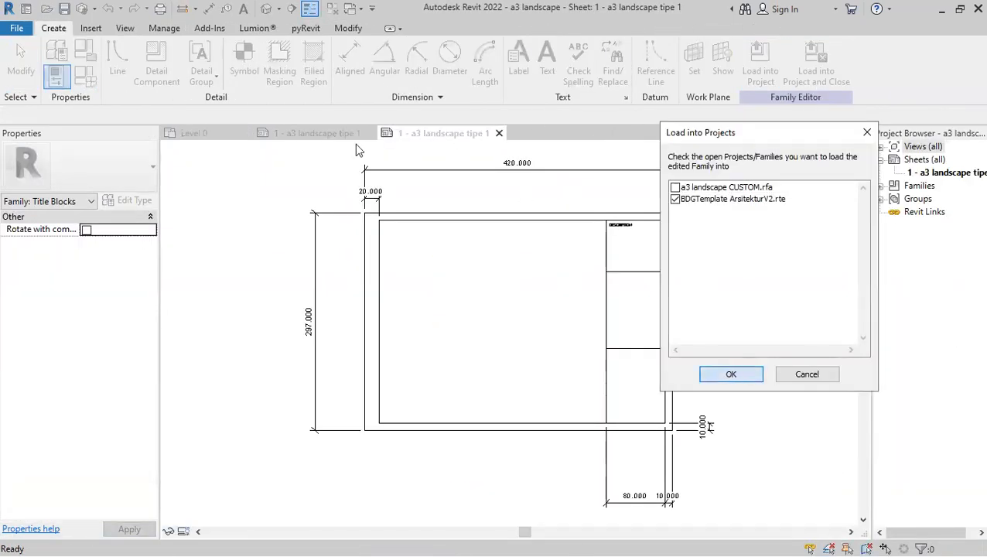
left_click(322, 137)
left_click(832, 72)
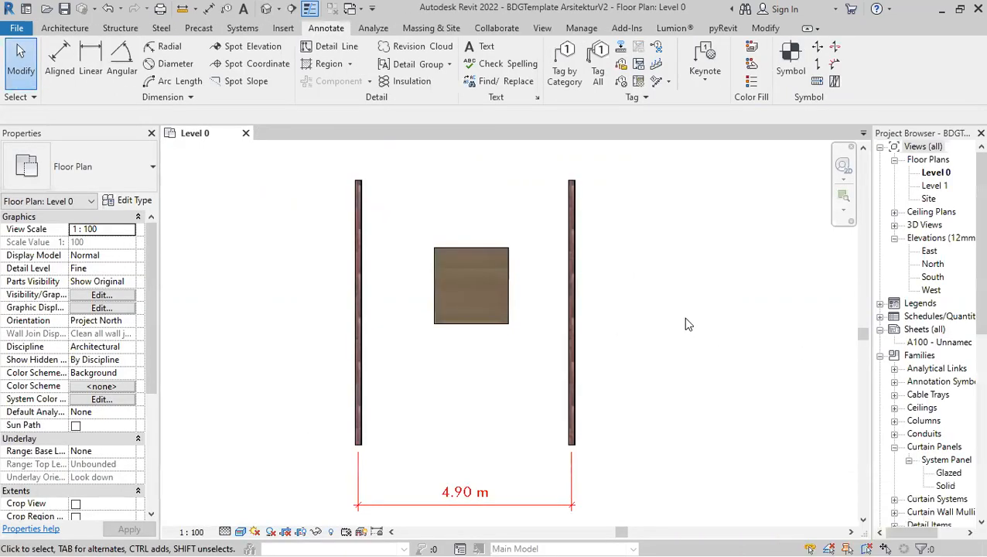
Open sheet A100 - Unnamed and change its title block to a3 landscape CUSTOM
scroll(685, 324, "up", 1)
scroll(902, 491, "down", 5)
scroll(905, 500, "down", 2)
scroll(917, 488, "up", 4)
scroll(929, 387, "down", 1)
double_click(929, 263)
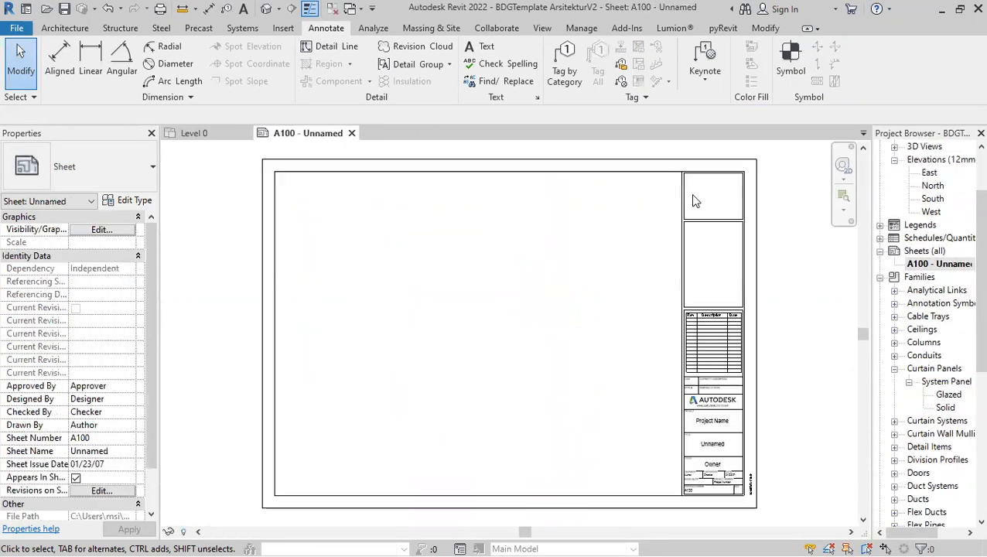
left_click(688, 203)
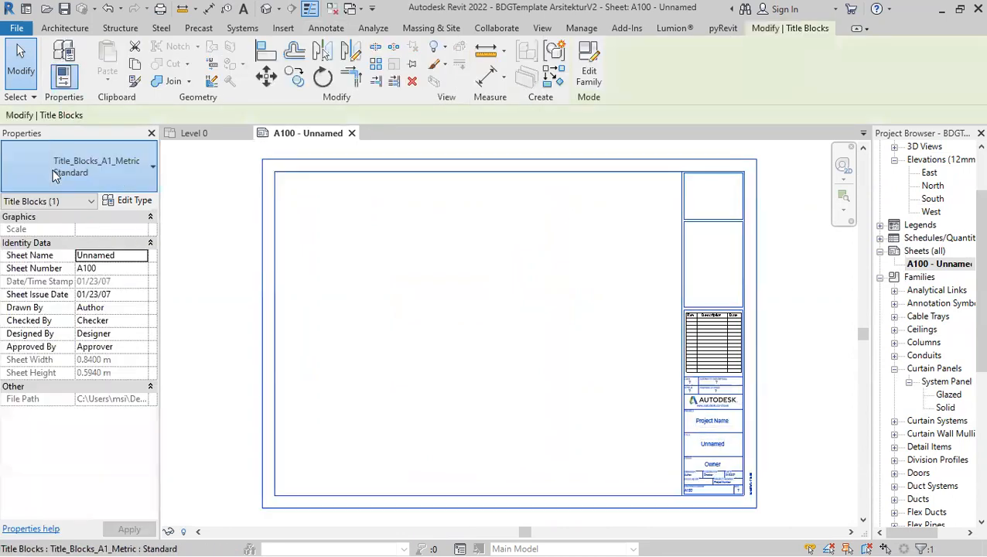
left_click(54, 176)
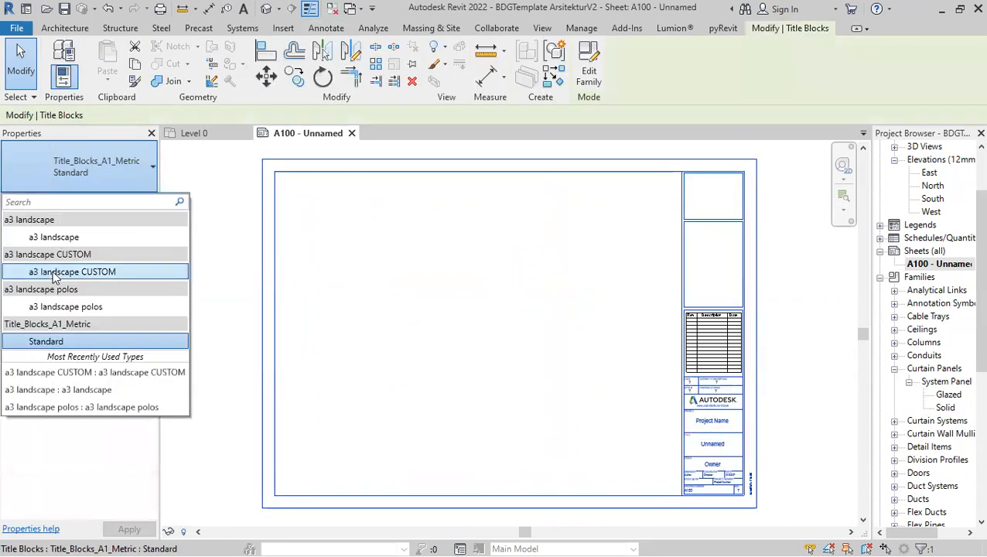
left_click(54, 273)
scroll(424, 358, "down", 3)
scroll(624, 410, "up", 5)
middle_click_drag(624, 410, 414, 399)
left_click(425, 350)
scroll(424, 352, "up", 2)
Place the Level 0 floor plan on sheet A100 inside the A3 title block
left_click(933, 199)
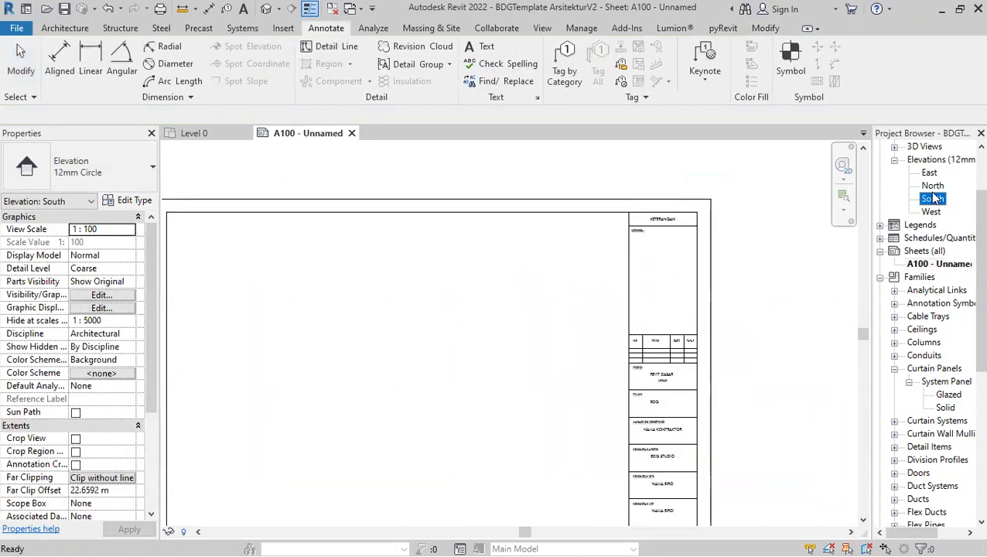
scroll(933, 199, "up", 2)
left_click(935, 173)
left_click_drag(935, 172, 415, 354)
left_click(375, 354)
middle_click_drag(419, 384, 546, 280)
Set the Title w Line viewport type's title to JUDUL_GAMBAR_01 versi2 and turn off its extension line
left_click(321, 468)
left_click(316, 440)
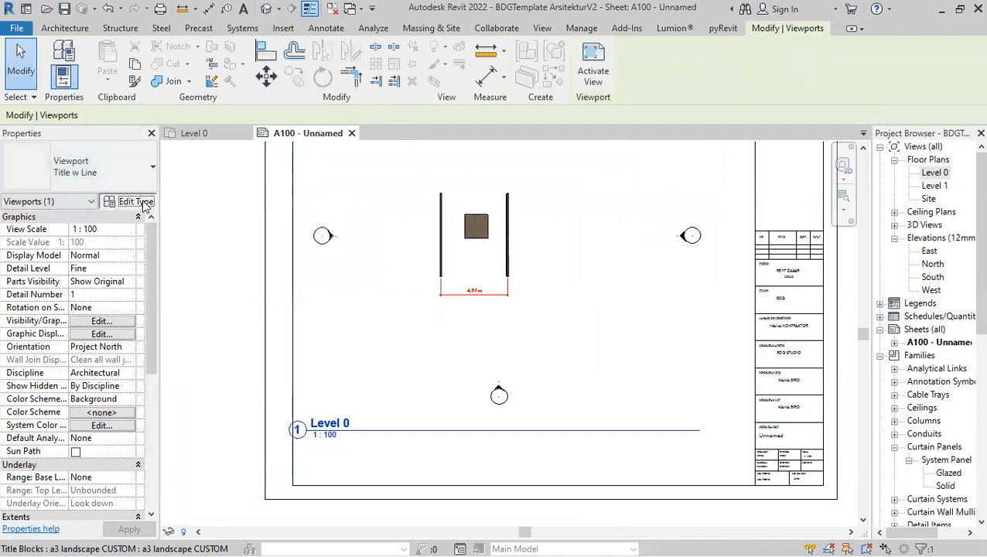
left_click(133, 202)
left_click(832, 168)
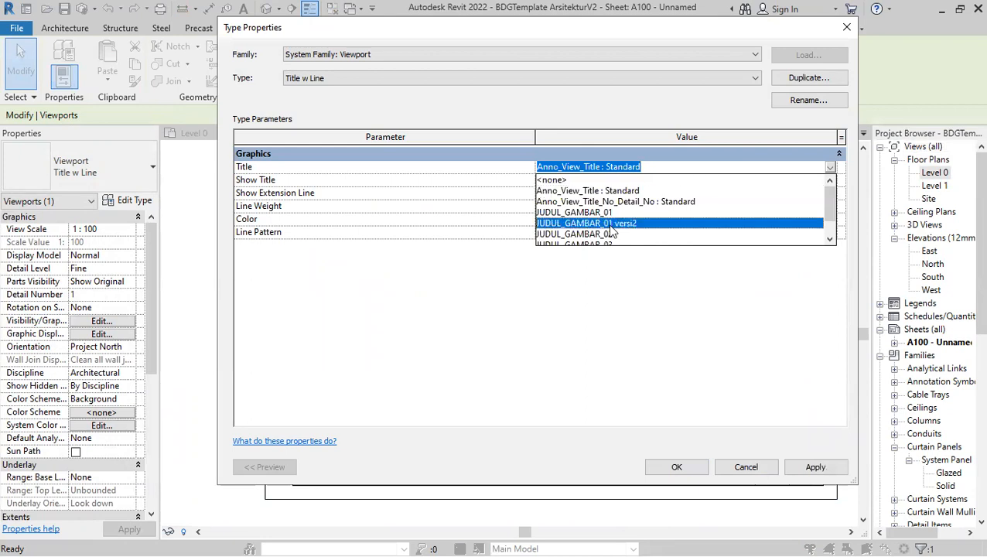
left_click(611, 224)
left_click(677, 468)
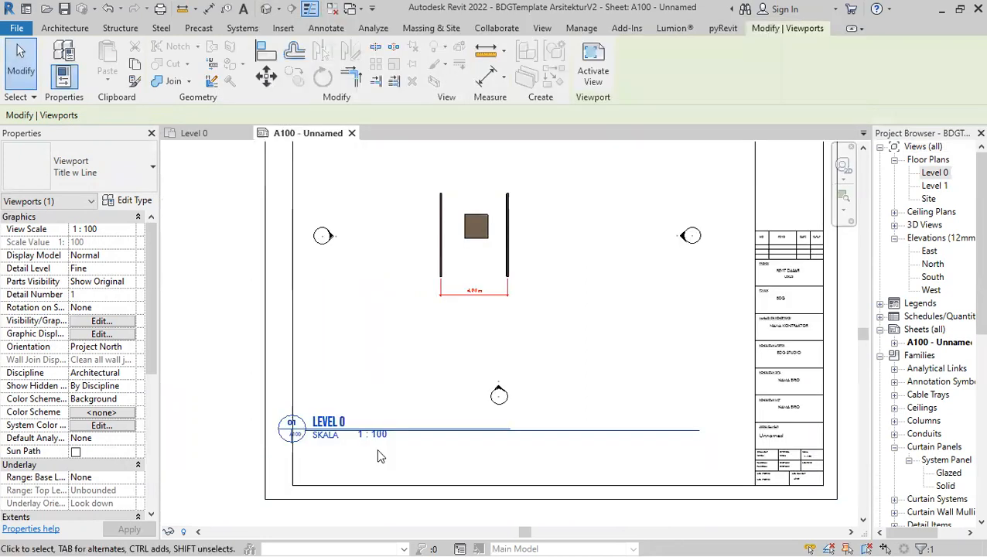
scroll(541, 371, "up", 2)
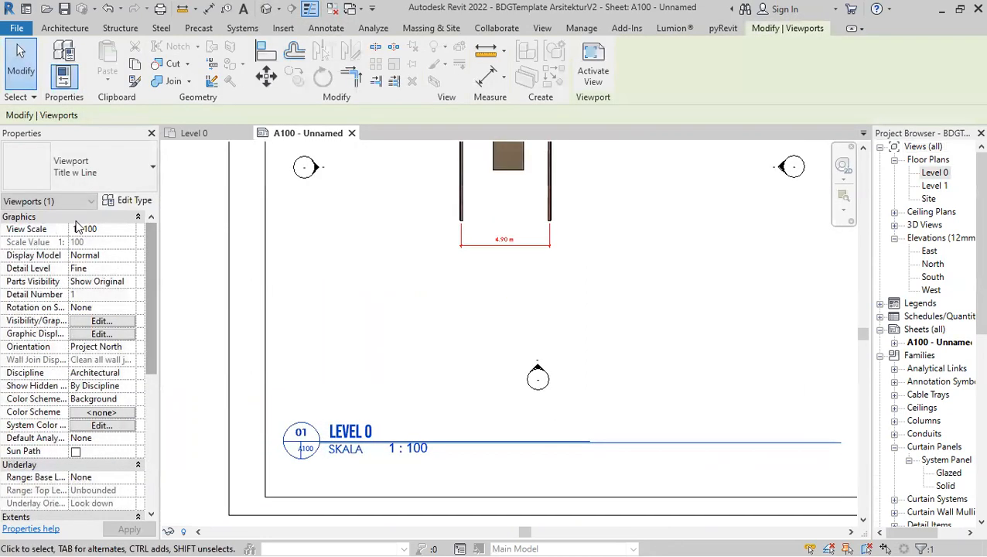
left_click(133, 201)
left_click(543, 194)
left_click(676, 472)
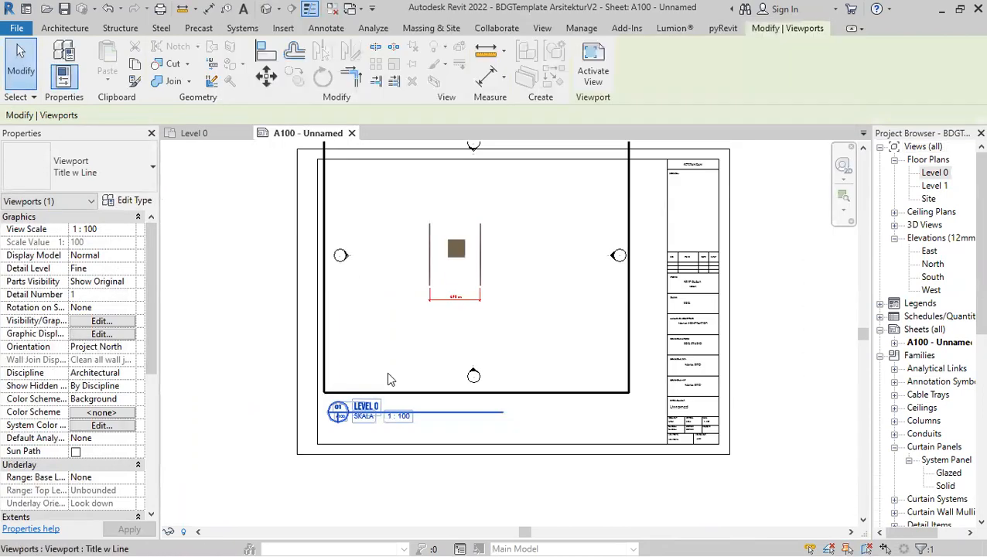
Delete the Level 0 viewport from sheet A100
left_click(489, 531)
scroll(526, 367, "down", 2)
scroll(526, 374, "down", 2)
scroll(765, 392, "up", 4)
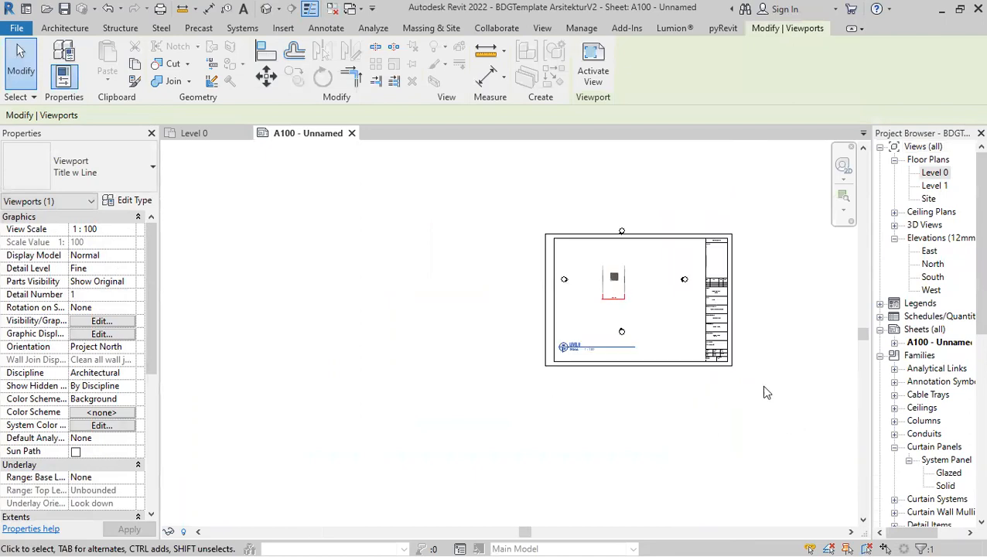
left_click(597, 476)
scroll(598, 472, "down", 1)
scroll(565, 329, "up", 1)
left_click(563, 319)
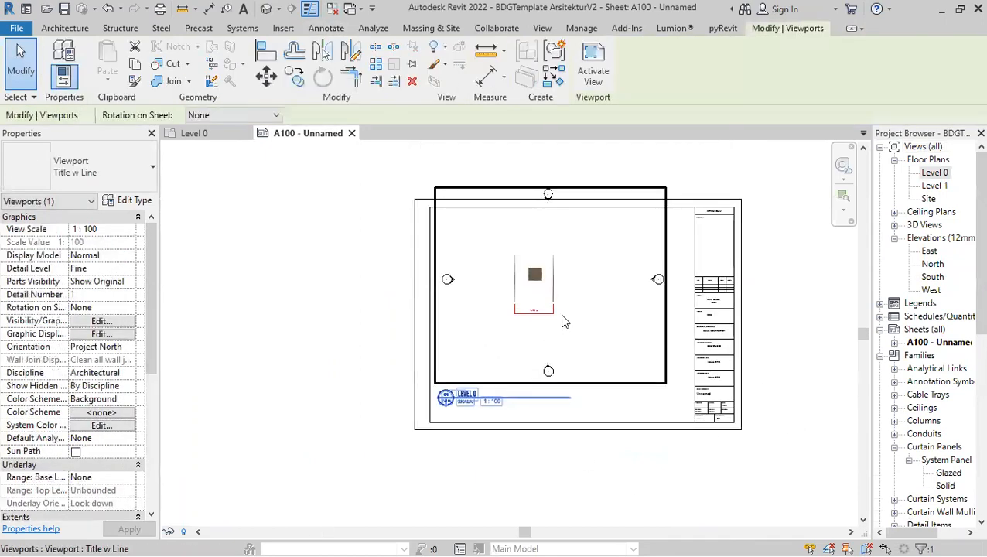
key("Delete")
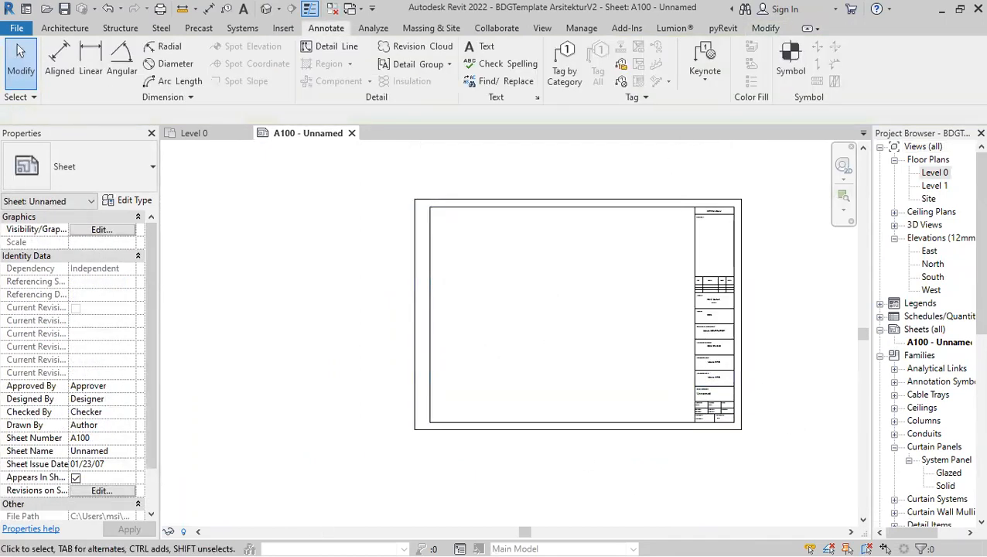
Close sheet A100 and delete the sample walls, floor and dimension from the Level 0 plan
left_click(198, 133)
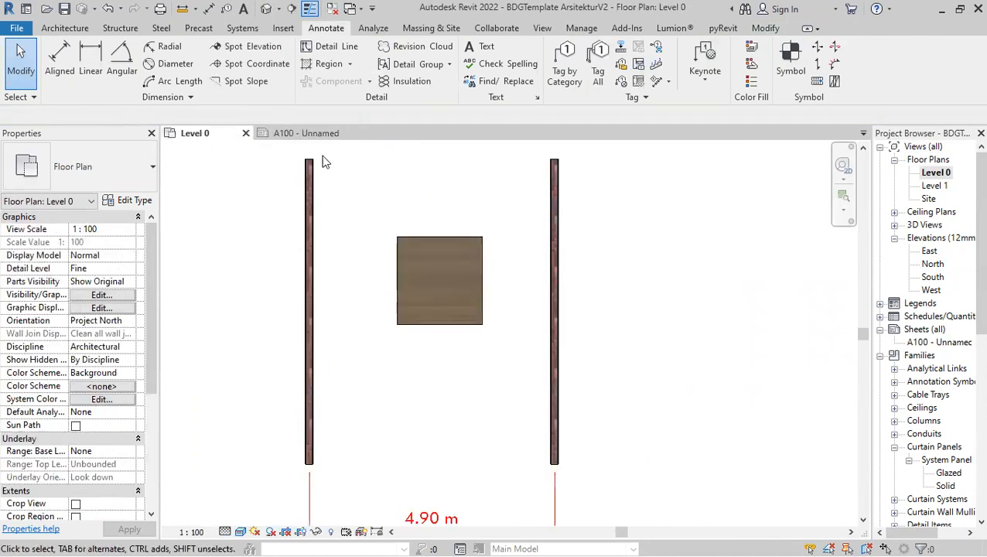
left_click(346, 134)
left_click_drag(301, 490, 653, 195)
key("Delete")
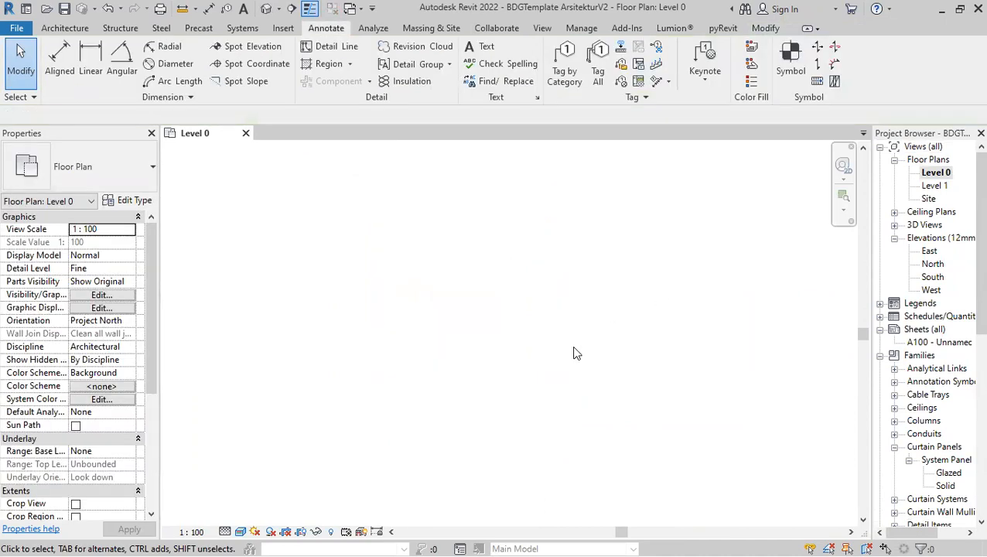
scroll(575, 353, "down", 6)
middle_click_drag(584, 346, 530, 374)
Switch to File Explorer, open the 1 High quality bed family from the Revit Family folder and load it into the template, closing the family file
key("alt+Tab")
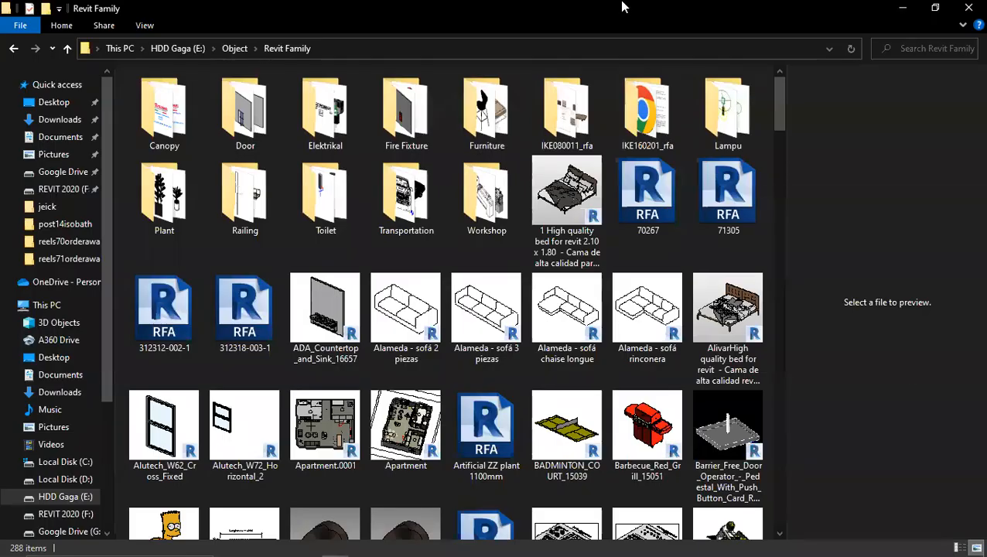
scroll(403, 286, "down", 10)
scroll(464, 256, "up", 10)
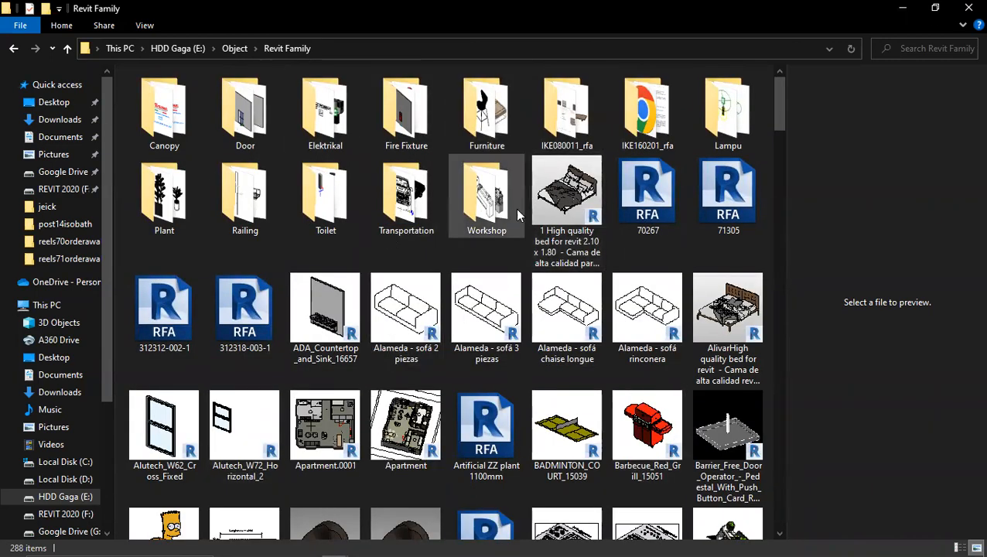
left_click(557, 200)
double_click(560, 199)
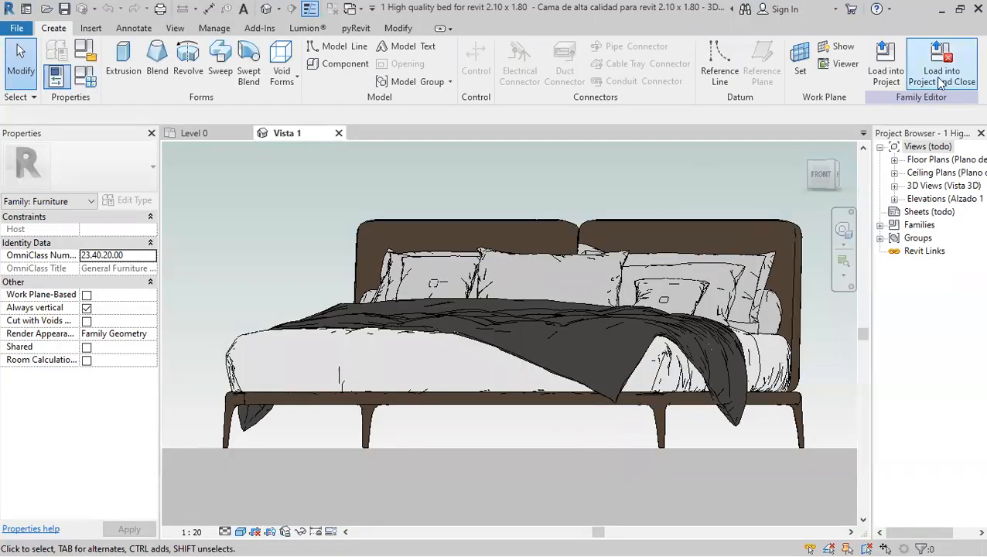
left_click(941, 77)
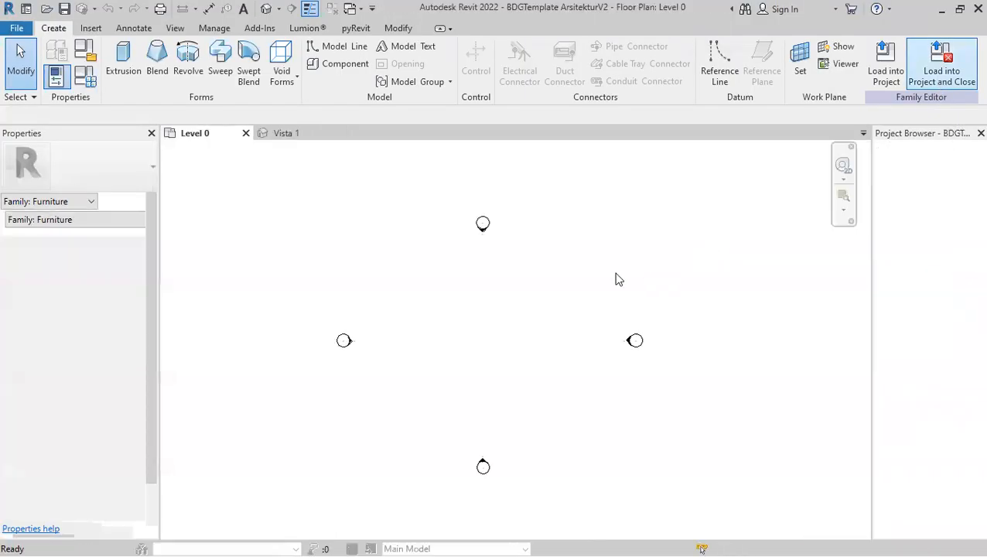
Place one instance of the bed on the Level 0 plan and delete it again
left_click(443, 358)
scroll(443, 357, "up", 5)
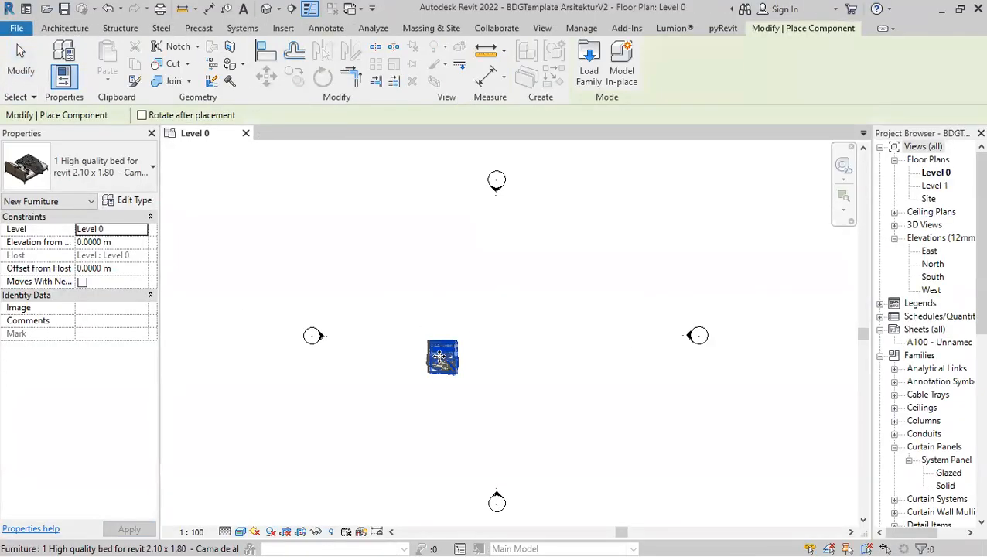
key("Escape")
left_click_drag(517, 438, 342, 299)
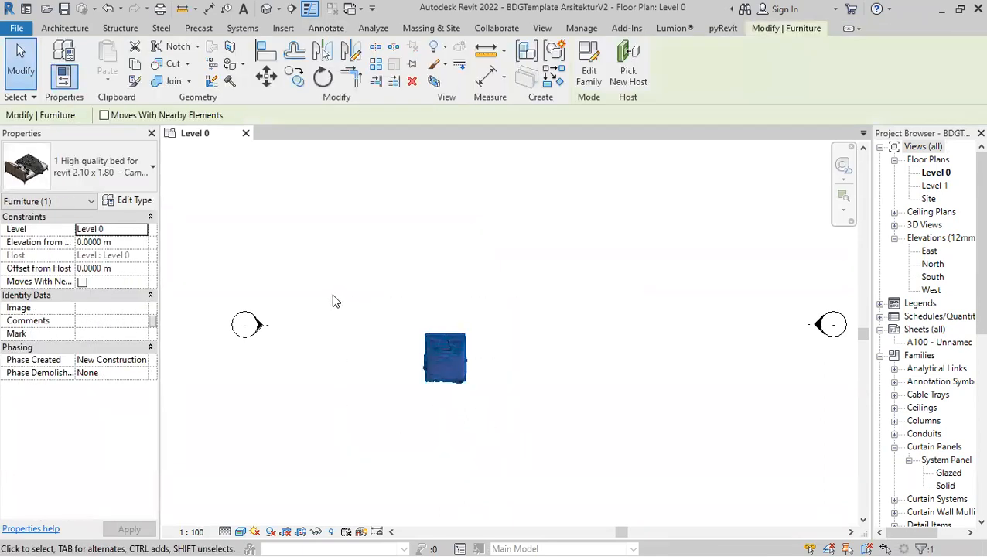
key("Delete")
Start placing a component, examine the list of loaded component families and exit without placing anything
left_click(68, 30)
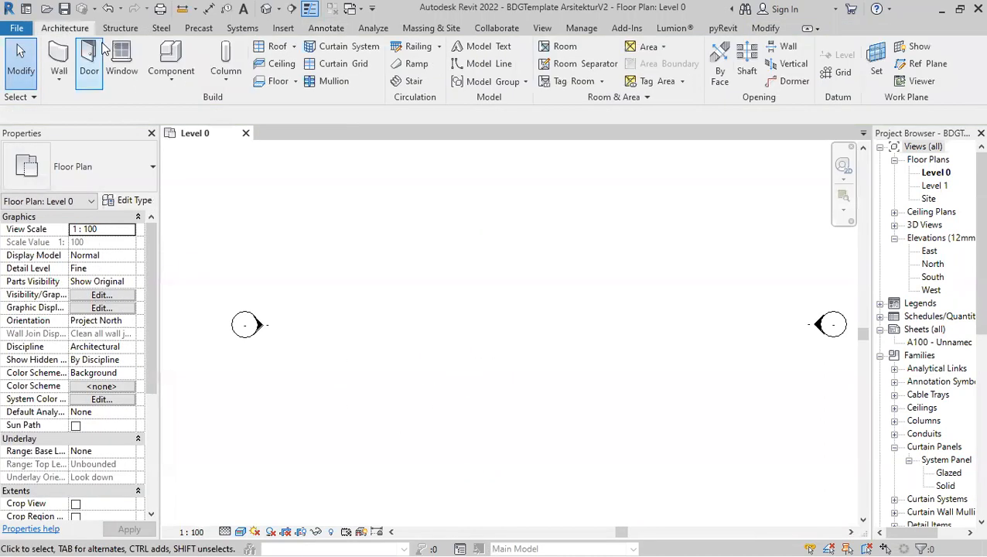
left_click(176, 50)
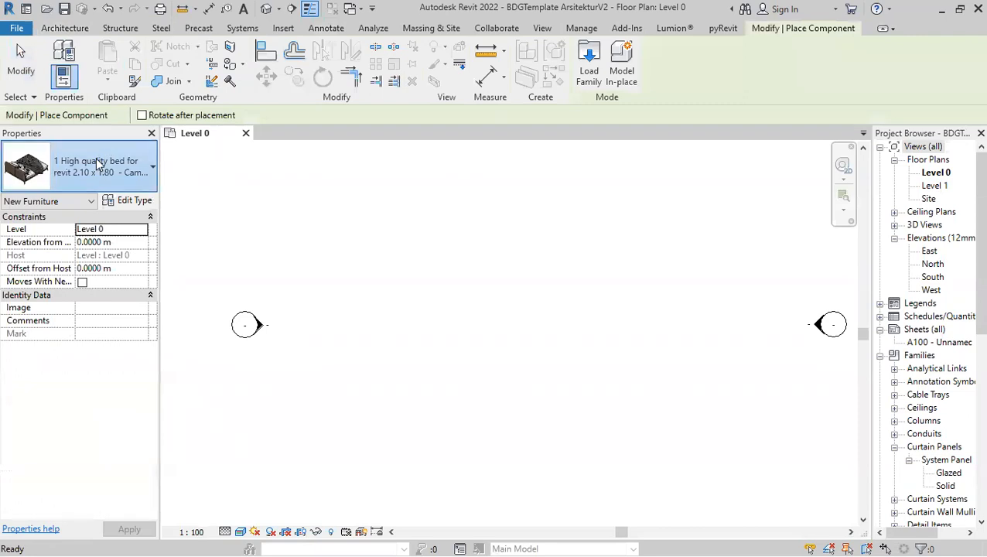
left_click(98, 162)
scroll(122, 403, "down", 10)
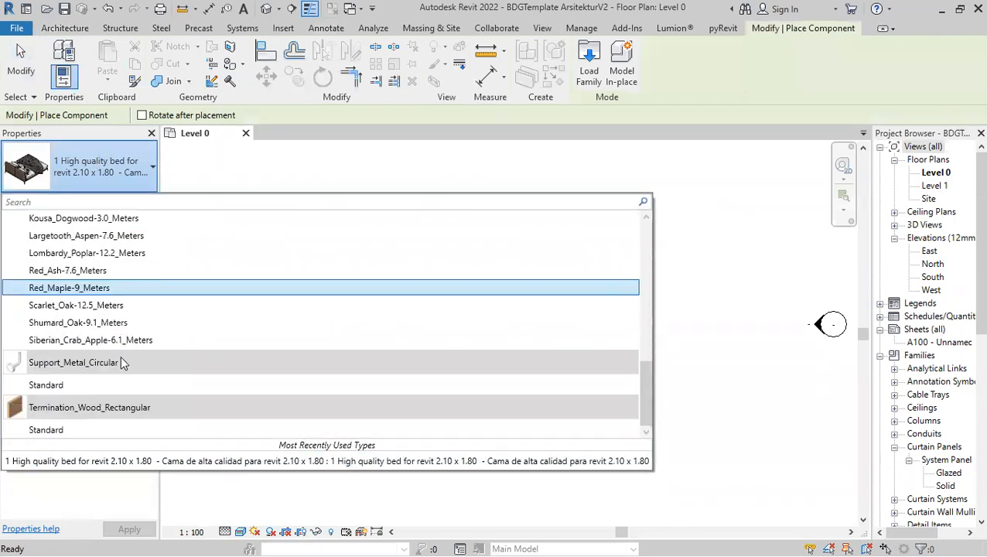
mouse_move(121, 359)
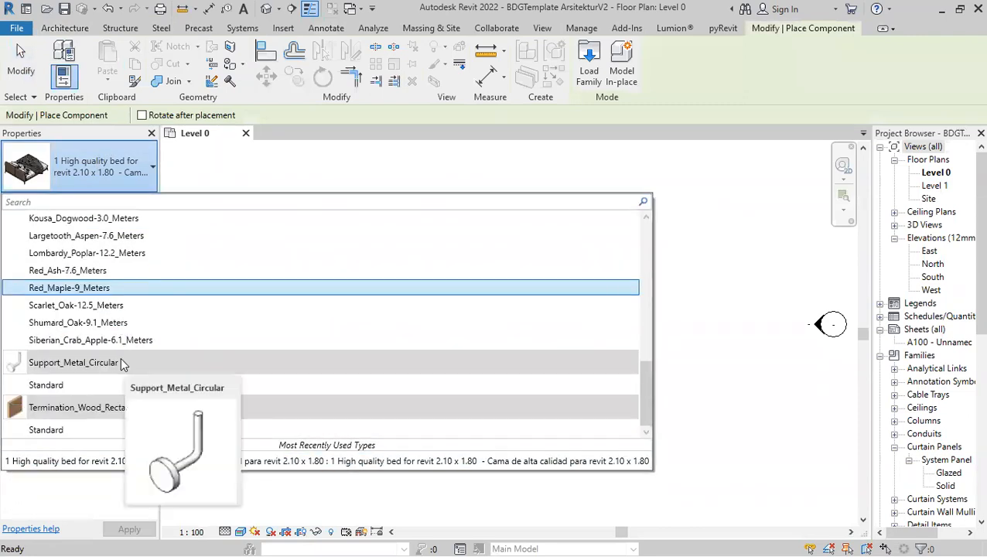
scroll(119, 361, "up", 15)
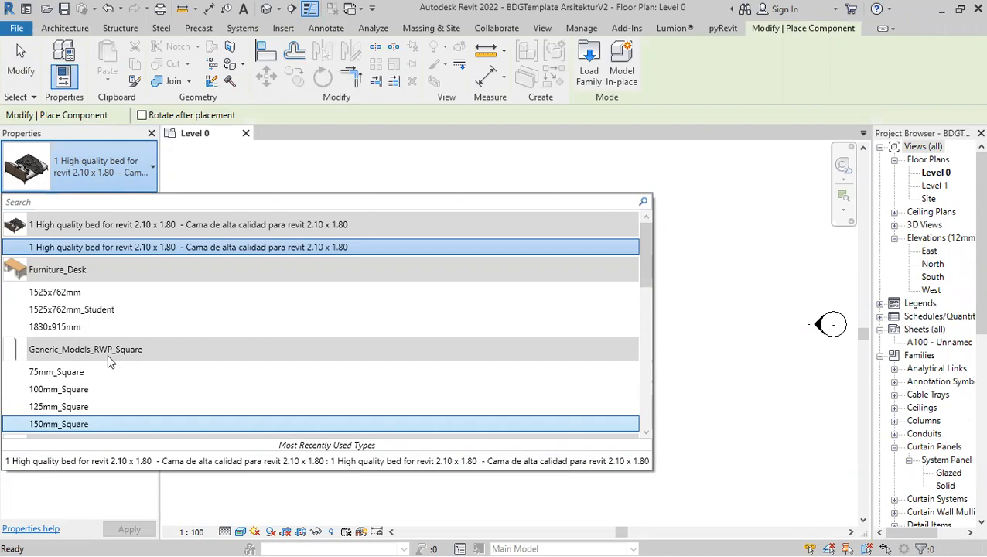
key("Escape")
key("Escape")
Open the Lantai Dasar floor plan in the BDG Revit Basic Course project and examine its upper toilet area
scroll(435, 343, "down", 1)
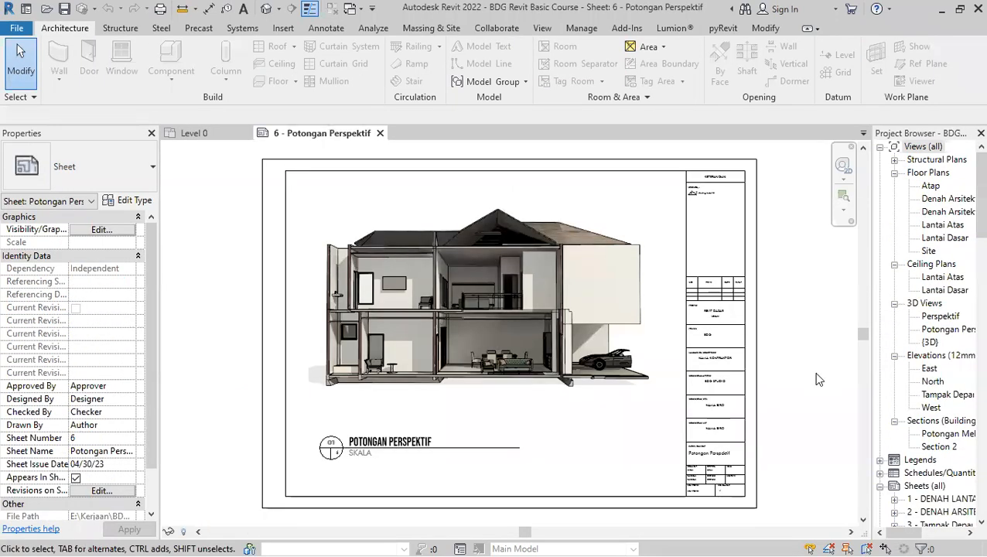
double_click(929, 239)
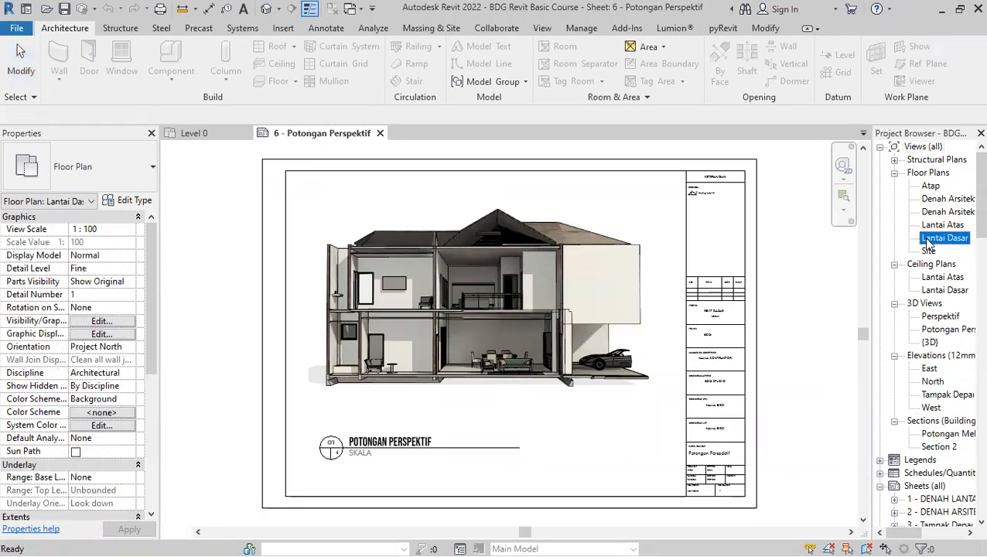
scroll(519, 227, "up", 5)
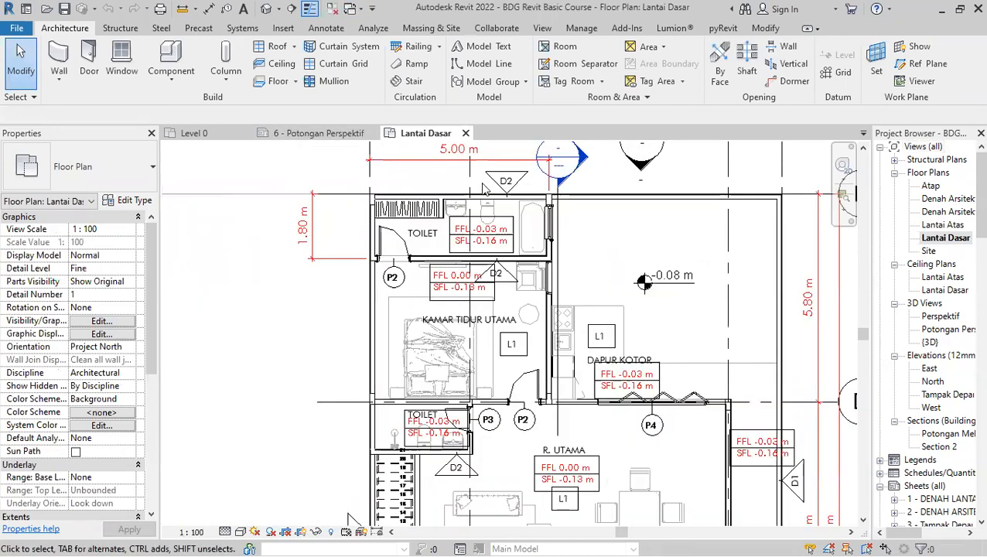
scroll(518, 227, "up", 2)
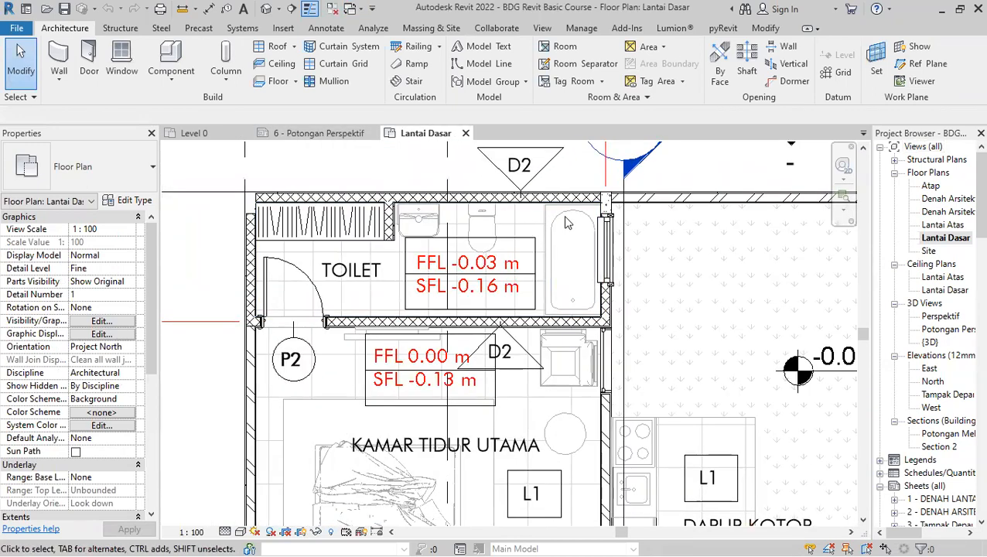
Select the bathtub, toilet and washbasin in the upper toilet, plus the armchair and round table in KAMAR TIDUR UTAMA
left_click(554, 233)
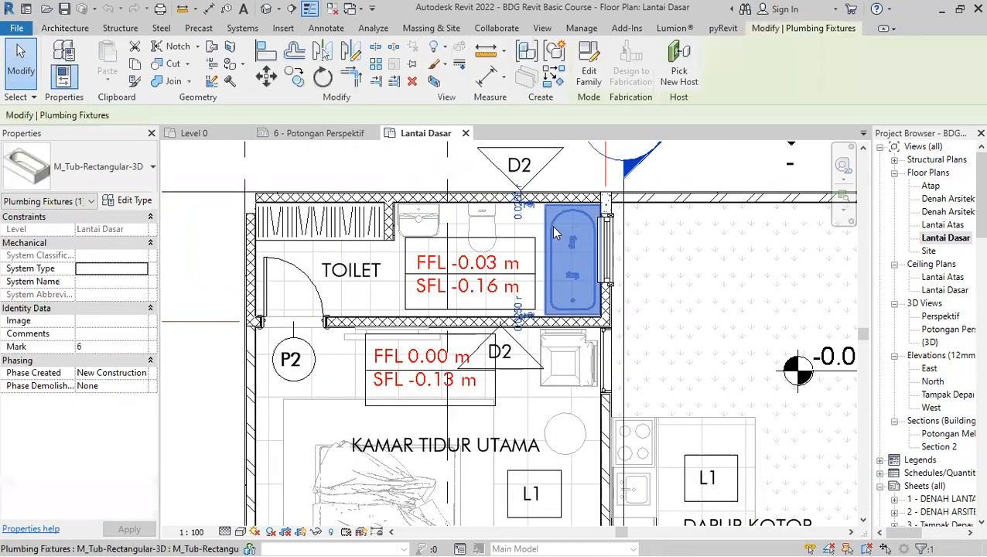
left_click(481, 223, "ctrl")
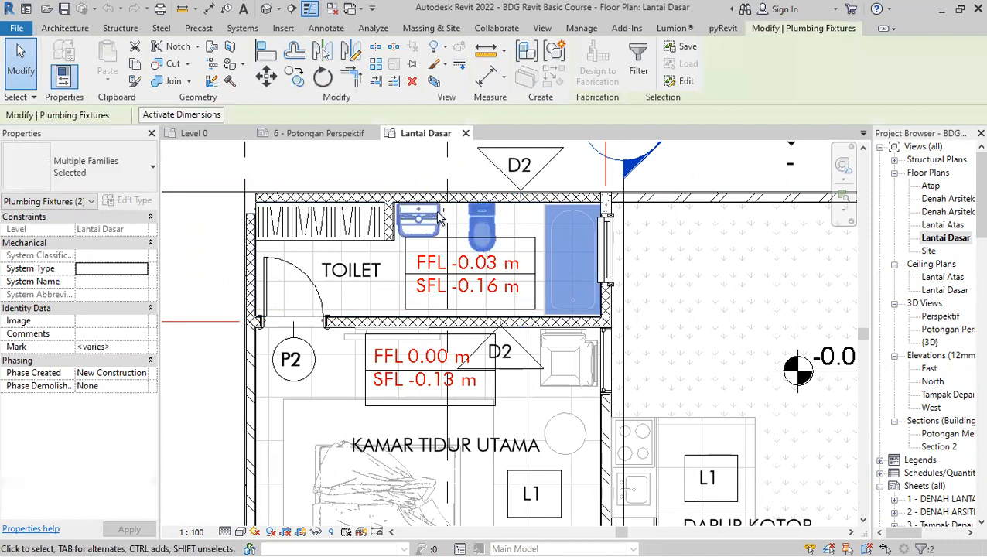
left_click(422, 225, "ctrl")
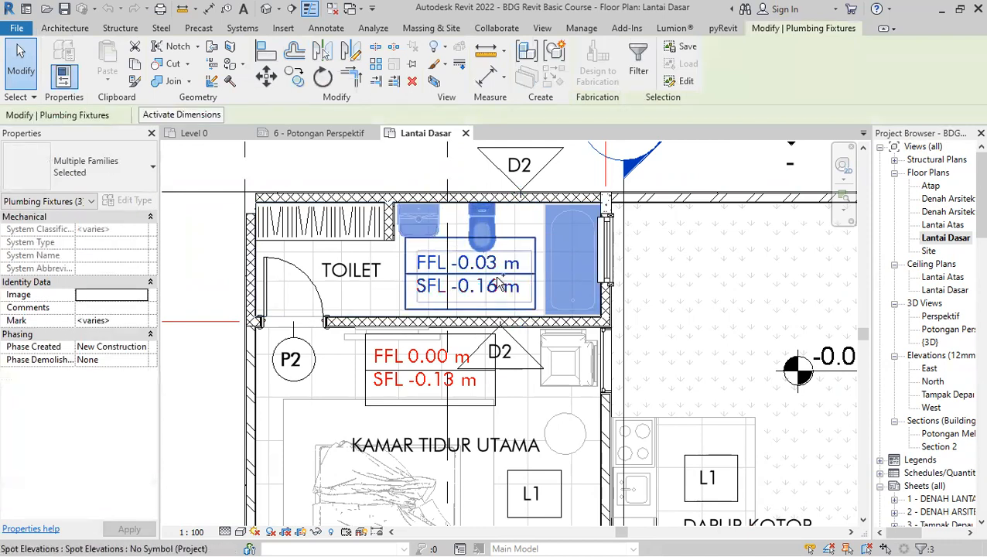
left_click(567, 358, "ctrl")
left_click(551, 416, "ctrl")
Add the DAPUR KOTOR kitchenette and the lower toilet's shower column to the selection
scroll(546, 414, "down", 5)
scroll(534, 414, "up", 3)
middle_click_drag(534, 413, 517, 334)
scroll(517, 335, "up", 3)
left_click(556, 346, "ctrl")
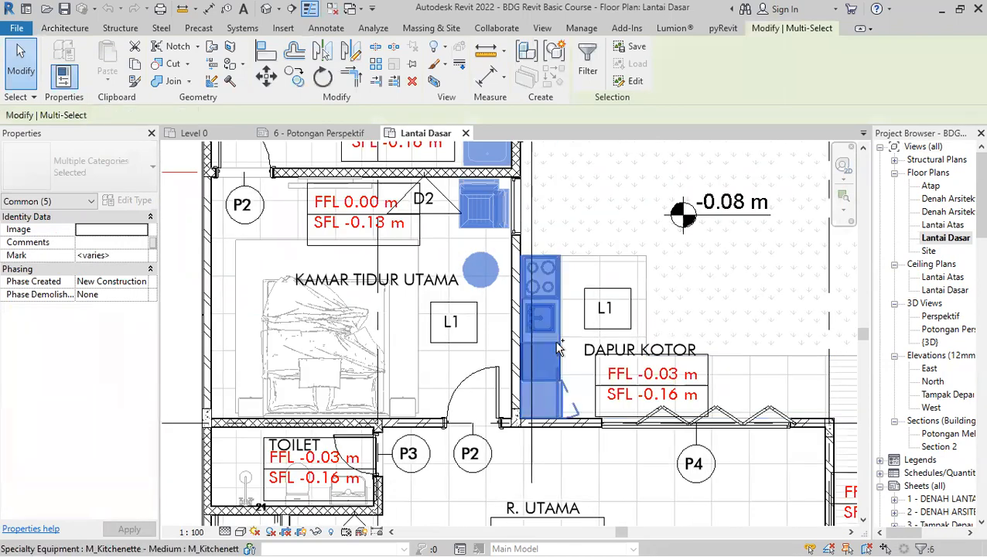
scroll(552, 348, "down", 2)
scroll(371, 464, "up", 4)
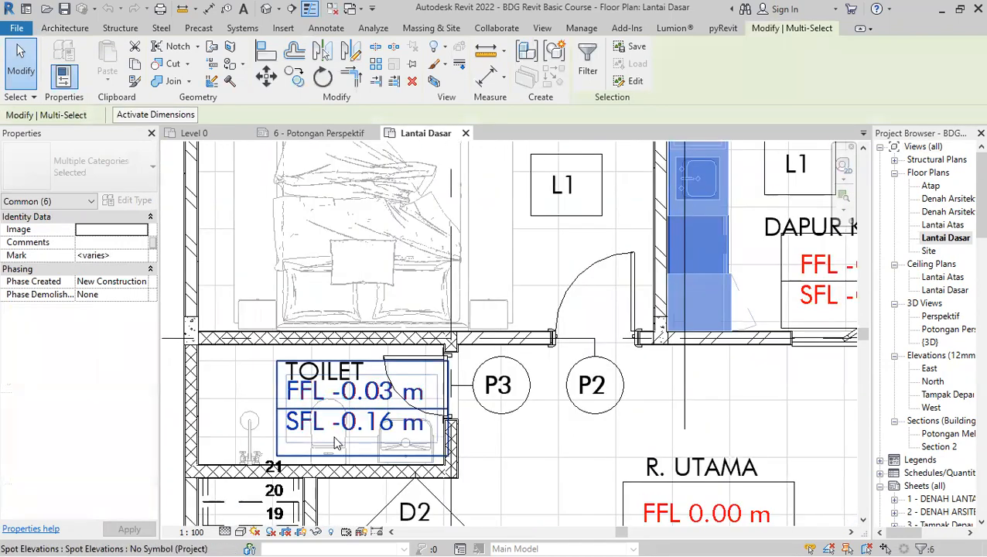
scroll(255, 422, "down", 2)
scroll(253, 420, "down", 2)
middle_click_drag(425, 445, 489, 383)
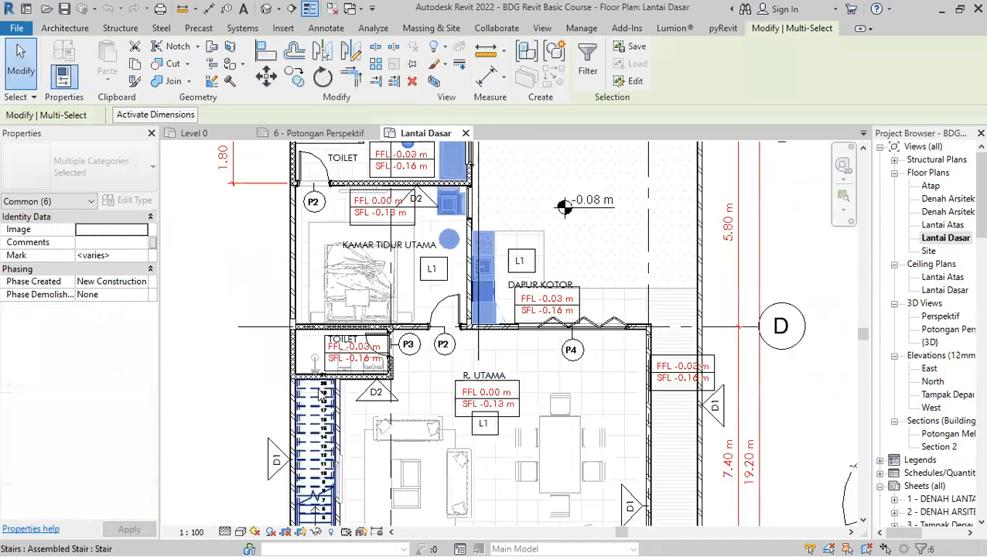
scroll(311, 386, "up", 2)
left_click(311, 358, "ctrl")
scroll(389, 348, "down", 2)
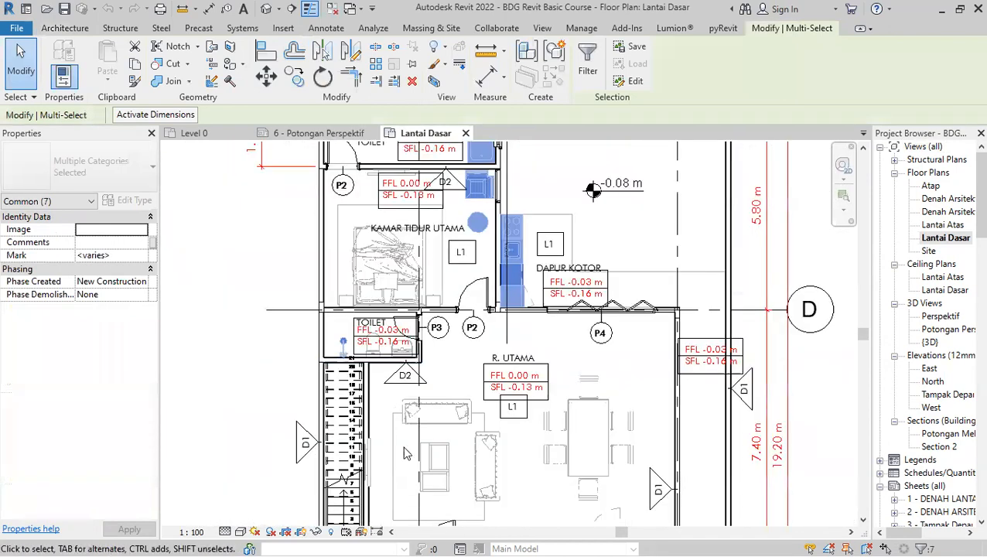
Add the wall-mounted TV beside the stairs, the upper sofa, the coffee table and the dining set in R. UTAMA to the selection
scroll(406, 440, "up", 2)
left_click(346, 453, "ctrl")
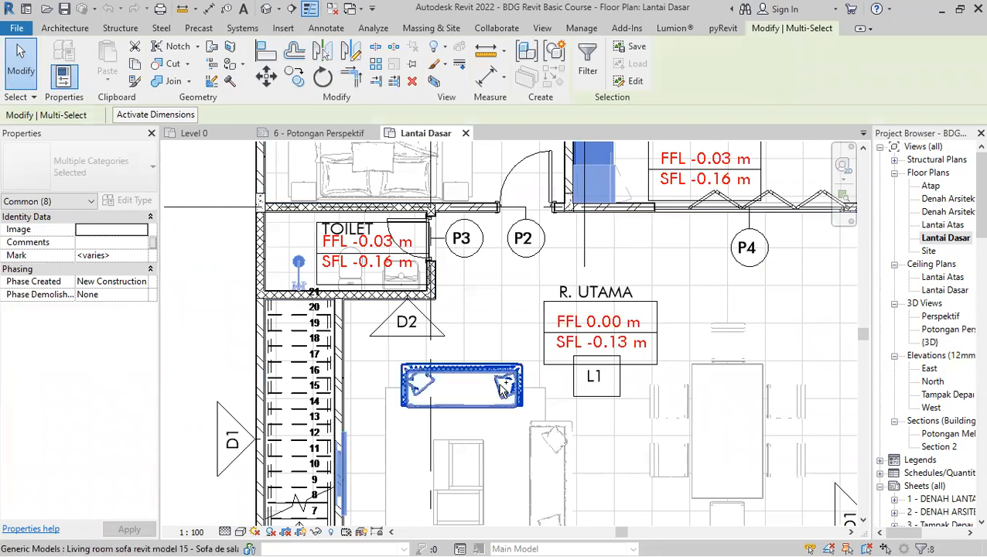
left_click(504, 389, "ctrl")
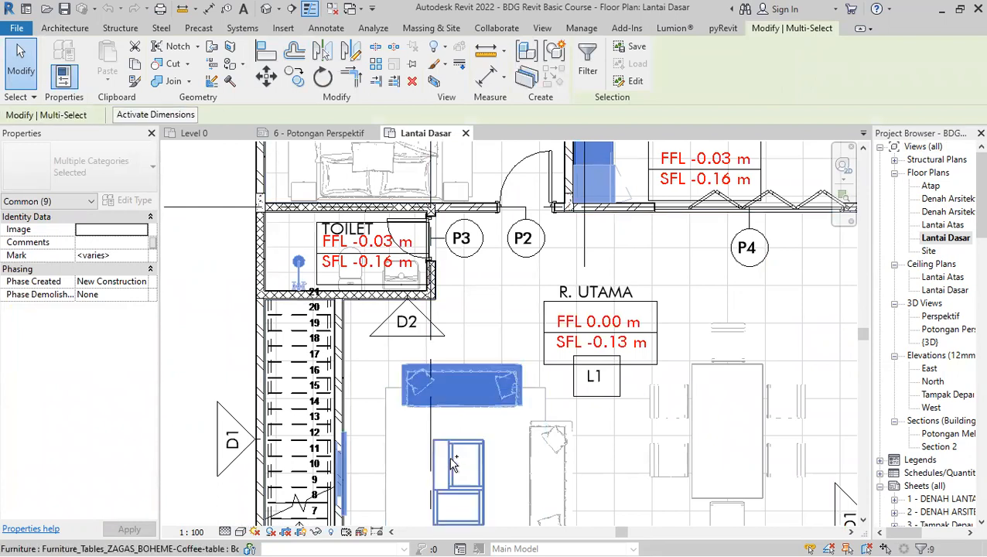
left_click(456, 462, "ctrl")
left_click(747, 414, "ctrl")
Add the refrigerator beside the R. UTAMA kitchen counter and the car in the carport to the selection
scroll(527, 365, "down", 5)
scroll(526, 365, "up", 3)
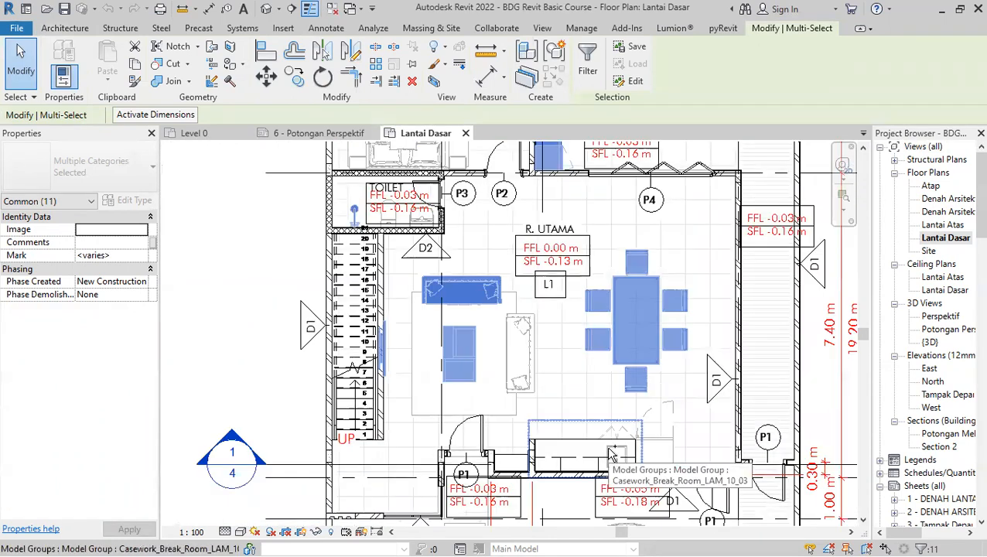
left_click(648, 446, "ctrl")
scroll(542, 333, "down", 4)
scroll(534, 327, "up", 2)
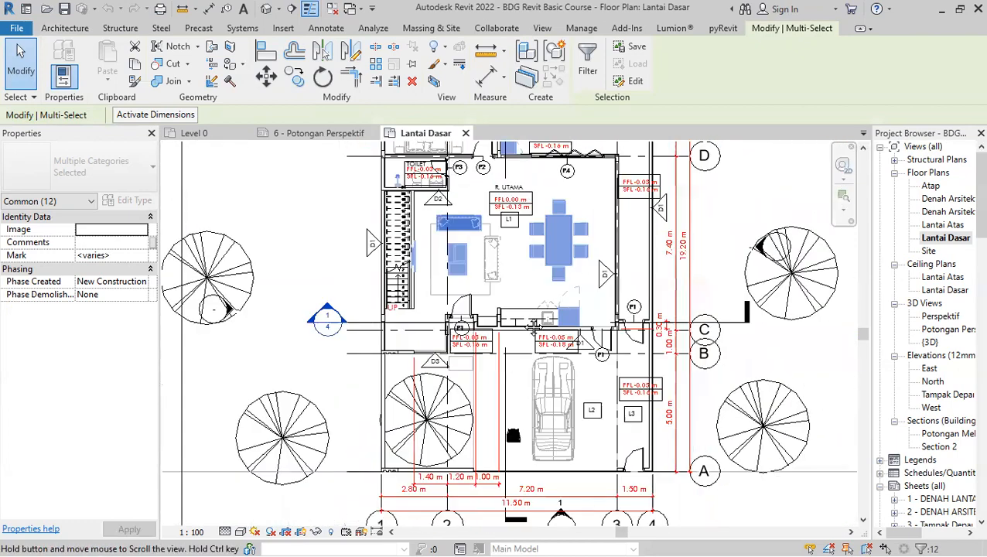
middle_click_drag(539, 351, 534, 328)
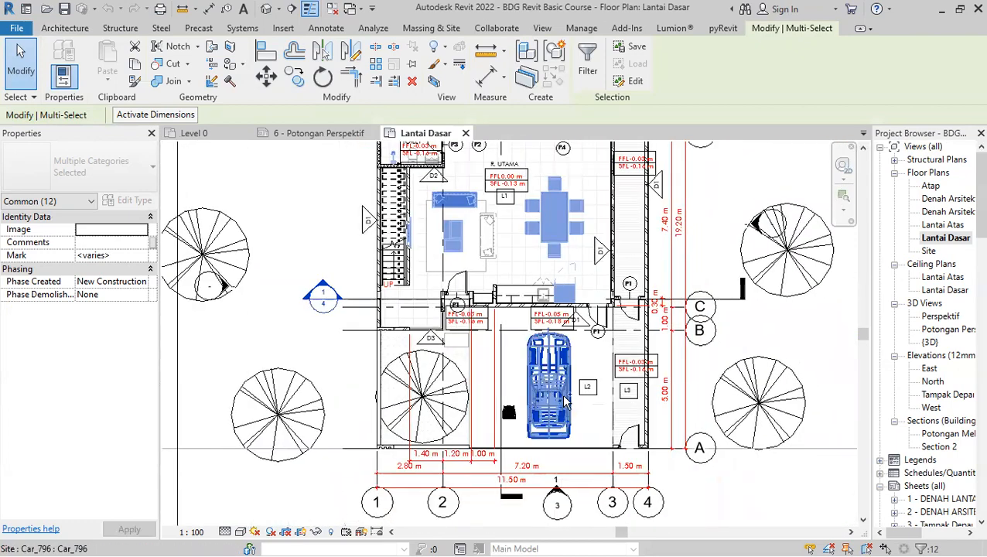
left_click(565, 402, "ctrl")
Add the bedside table nearest the door in KAMAR TIDUR UTAMA to the selection
scroll(543, 465, "down", 2)
scroll(497, 232, "up", 3)
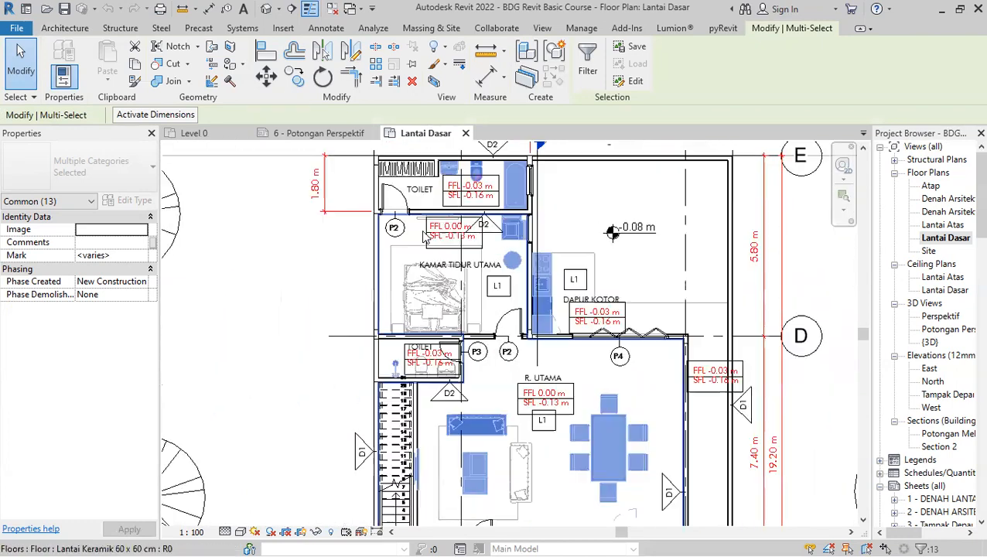
scroll(456, 306, "up", 4)
scroll(480, 343, "down", 2)
scroll(480, 343, "up", 2)
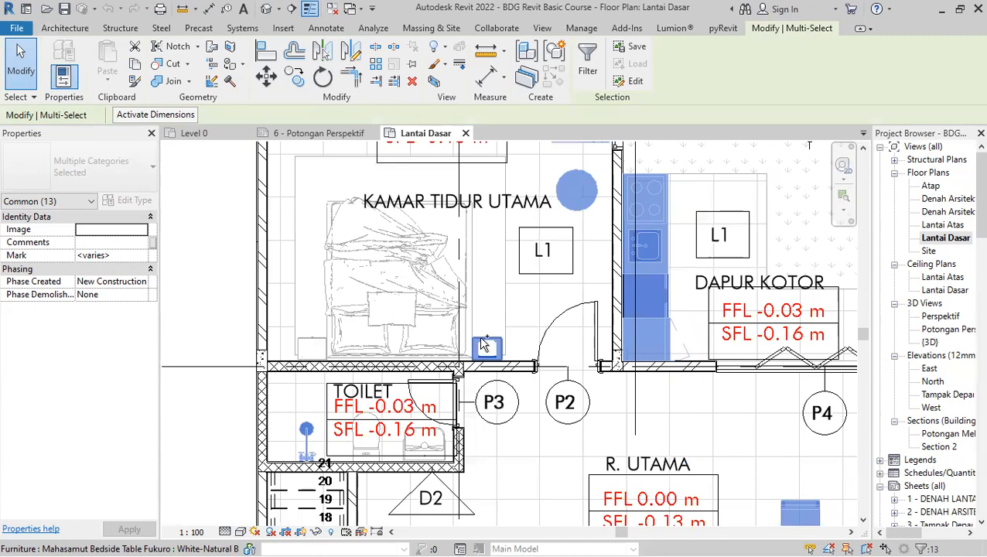
left_click(485, 345, "ctrl")
Copy the selected furniture and fixtures, close the inactive views and switch to the template's Level 0 plan
scroll(485, 345, "down", 4)
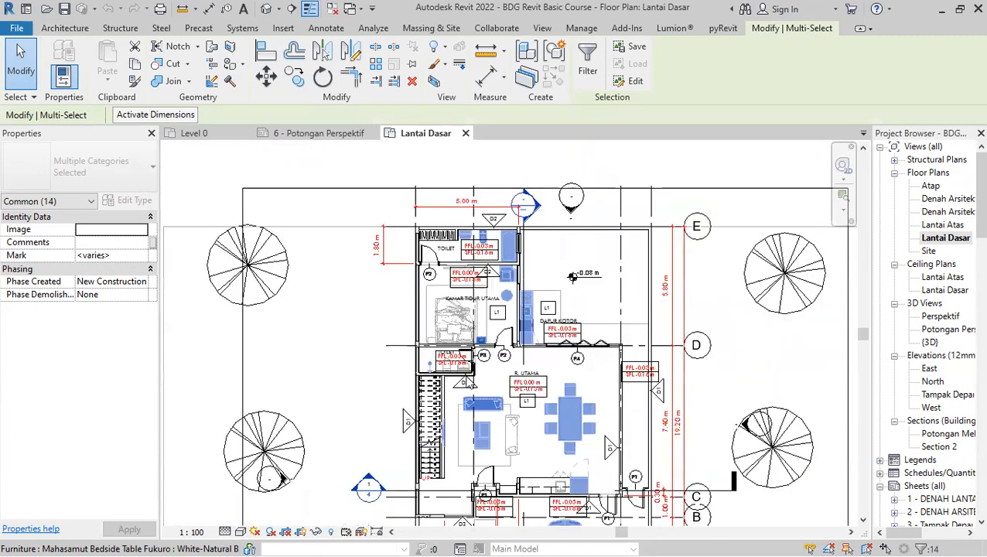
scroll(452, 455, "up", 2)
scroll(460, 459, "down", 2)
middle_click_drag(460, 459, 442, 354)
scroll(481, 397, "up", 3)
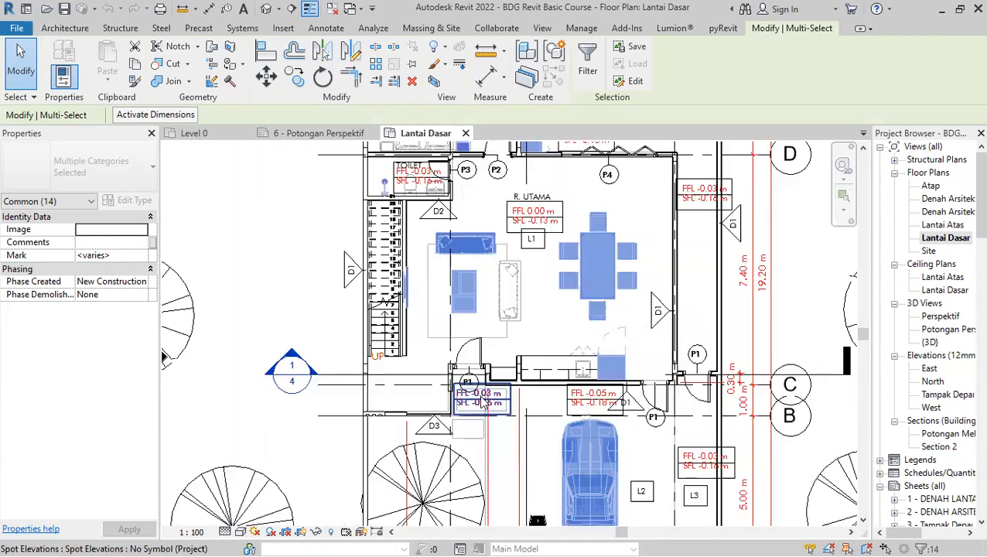
scroll(482, 400, "down", 1)
scroll(499, 418, "up", 1)
middle_click_drag(545, 417, 478, 524)
scroll(473, 513, "down", 2)
key("ctrl+c")
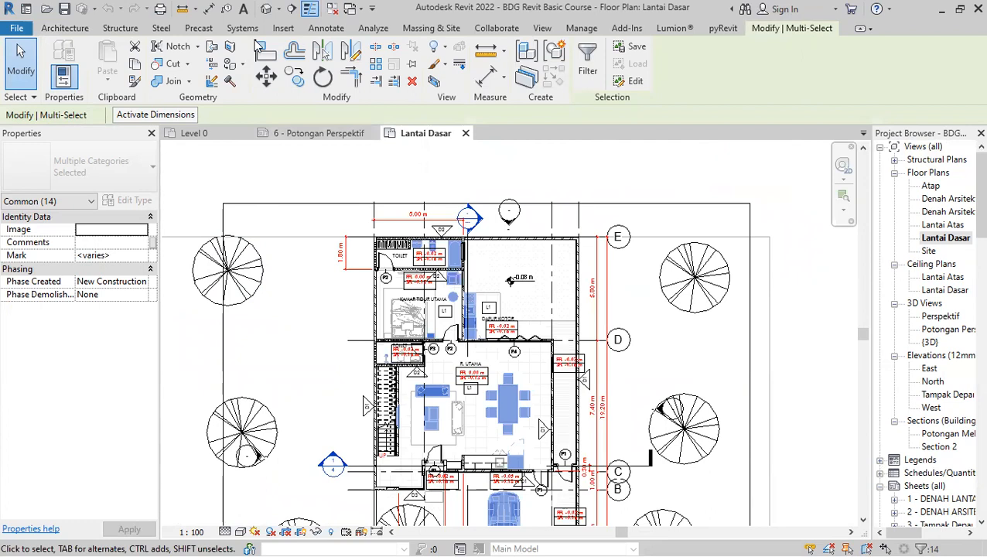
left_click(333, 8)
left_click(210, 134)
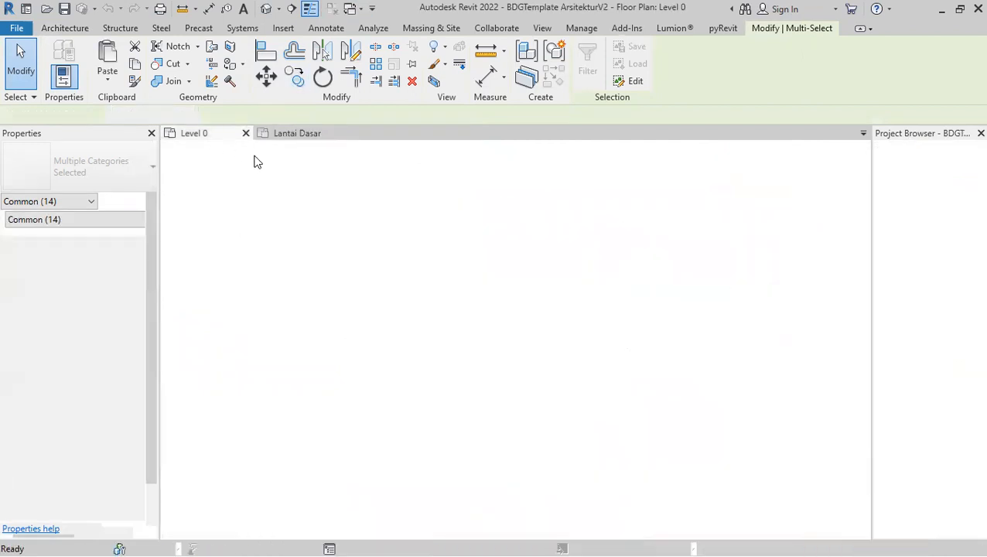
Paste the copied components between the elevation markers on the Level 0 plan, finish the paste and accept the warnings
key("ctrl+v")
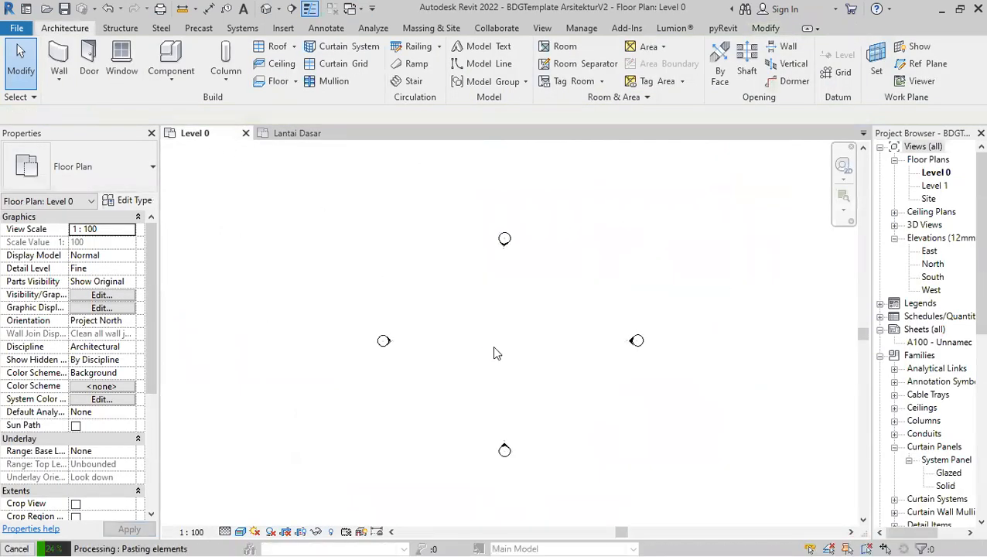
left_click(533, 346)
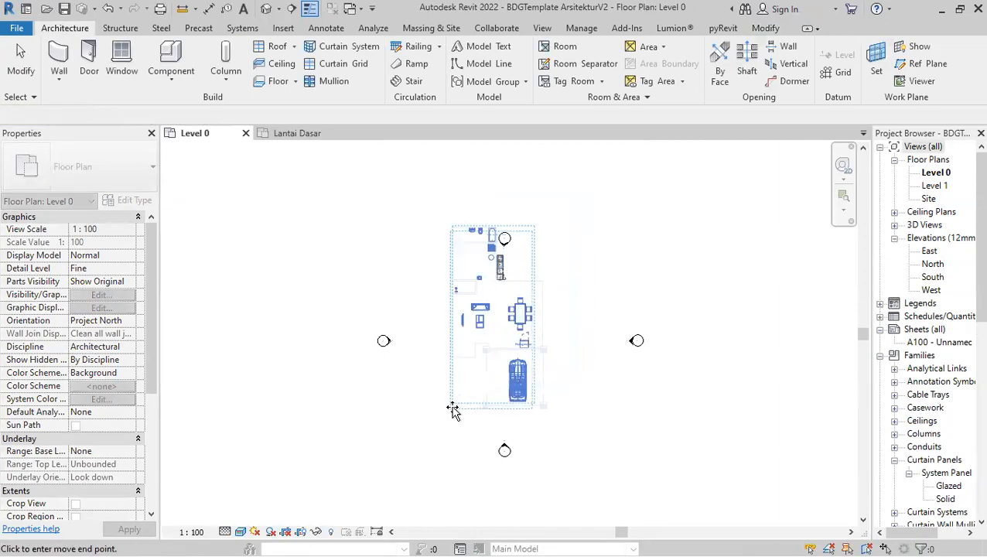
left_click(431, 431)
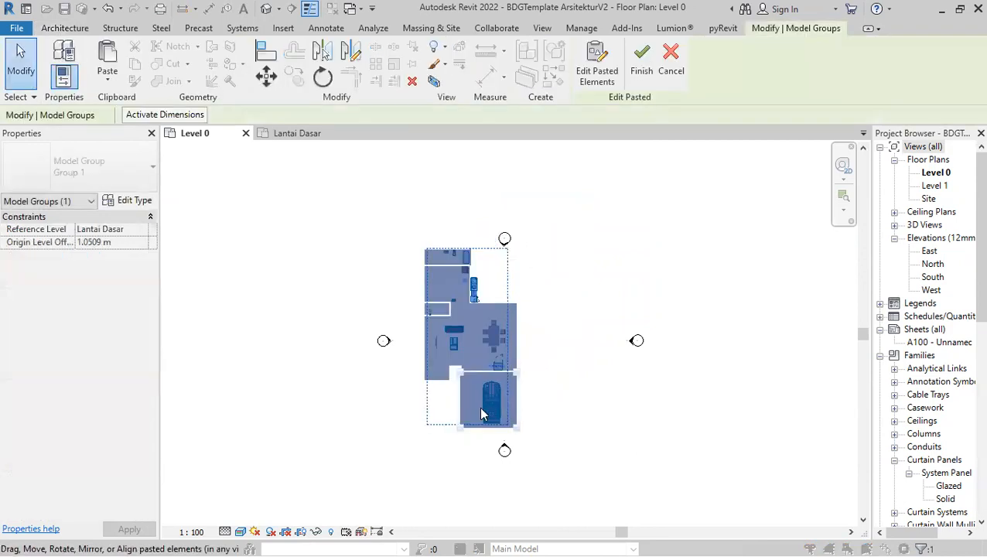
left_click(641, 72)
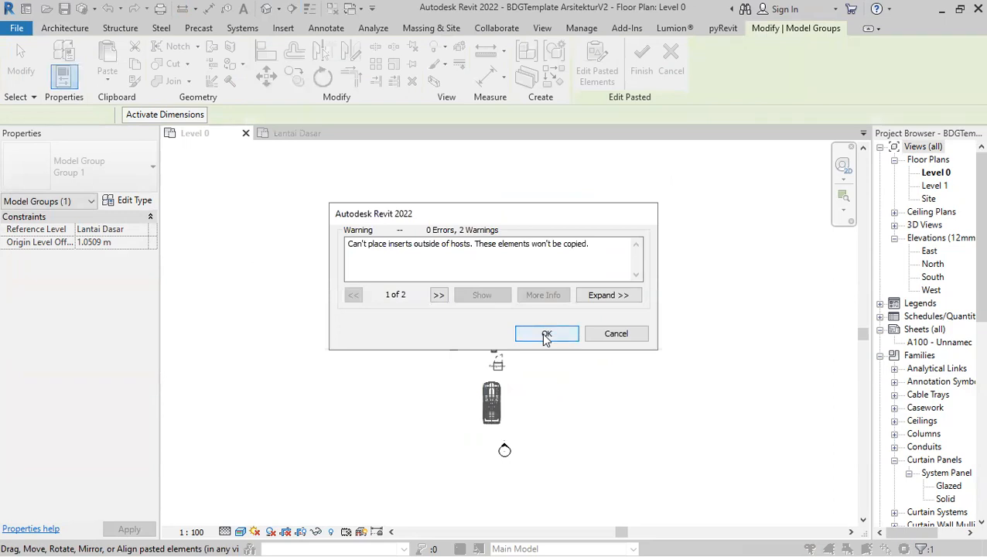
left_click(546, 334)
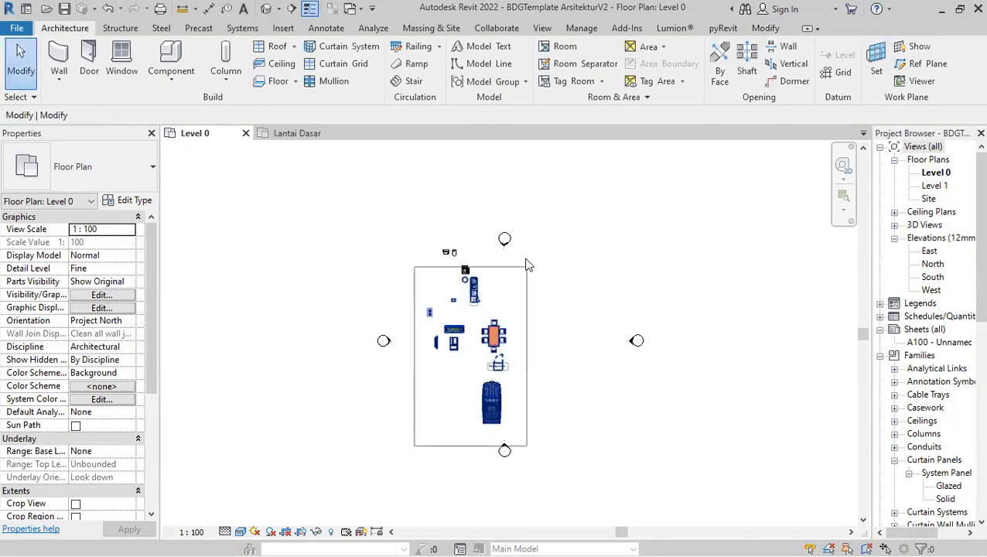
Delete all pasted component instances from the Level 0 plan
left_click_drag(503, 256, 516, 257)
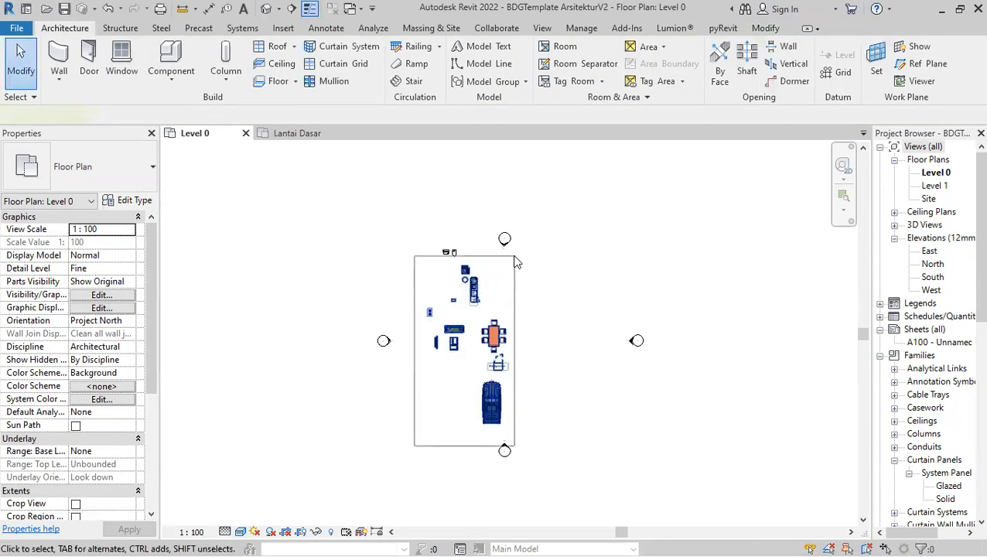
key("Delete")
left_click_drag(428, 284, 471, 238)
key("Delete")
scroll(477, 326, "up", 2)
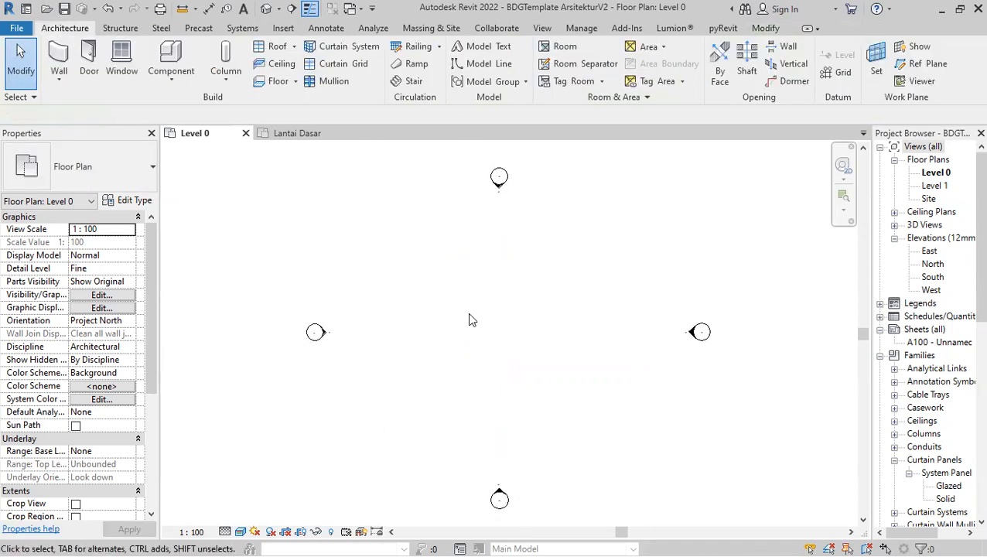
Start placing a component, examine the full list of loaded families and types, and exit without placing anything
left_click(172, 62)
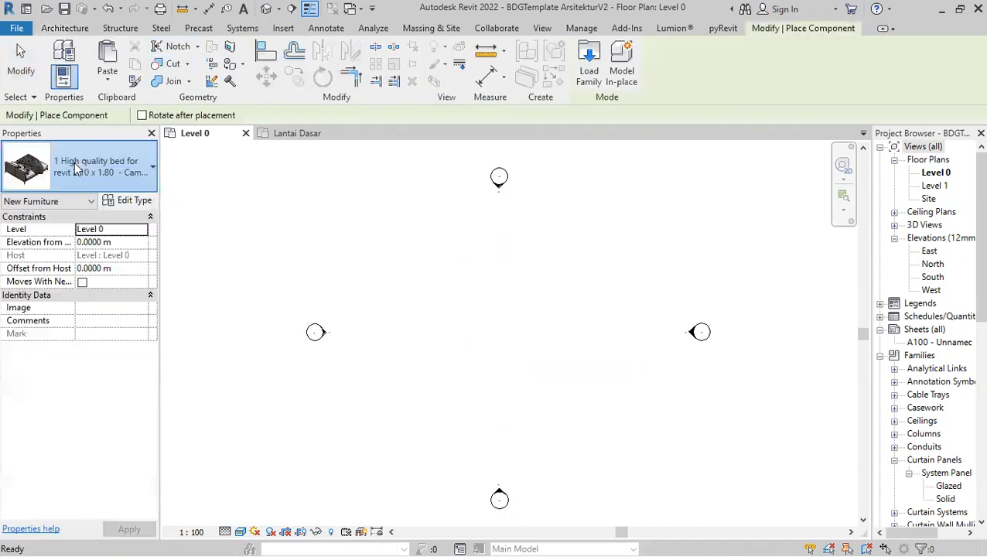
left_click(101, 167)
scroll(118, 277, "down", 2)
scroll(117, 277, "down", 8)
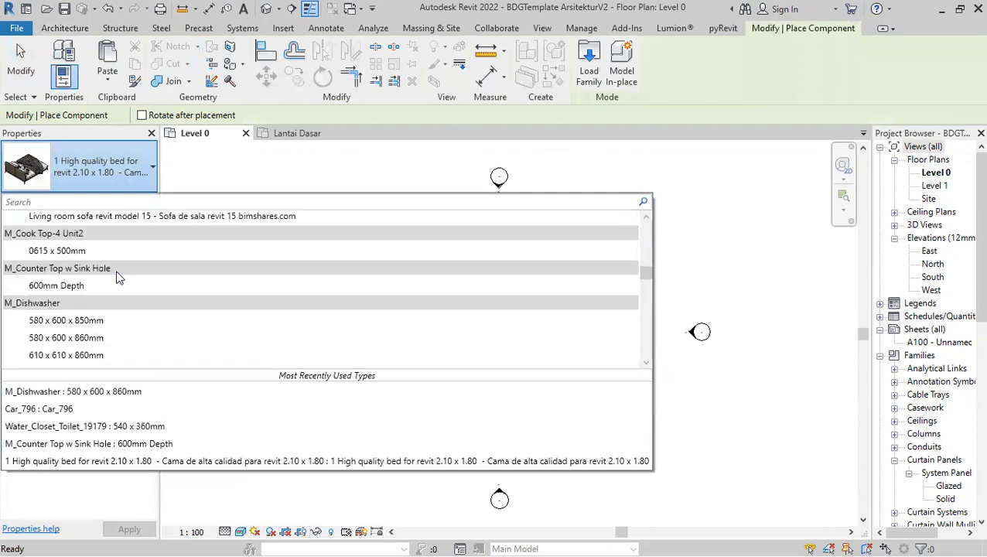
scroll(118, 277, "down", 6)
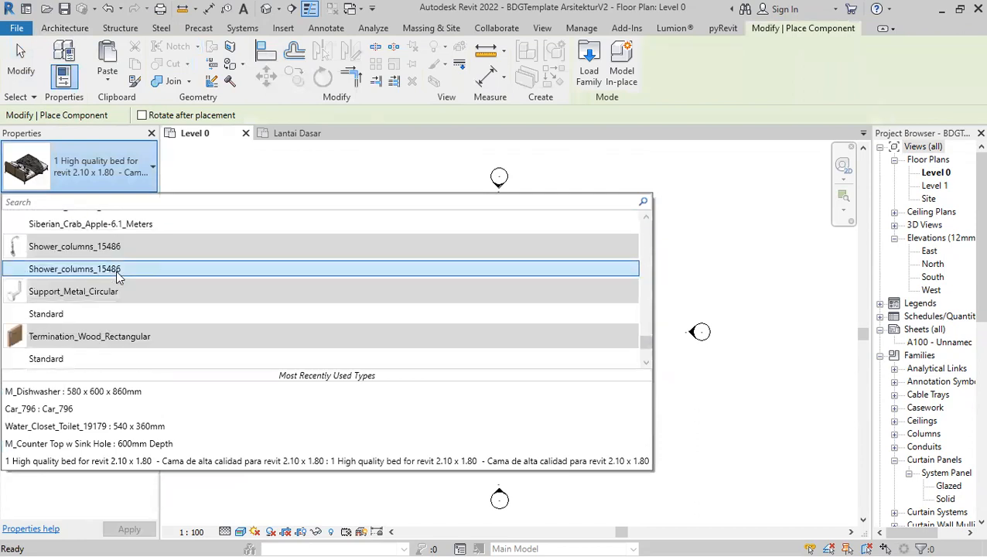
scroll(118, 277, "up", 15)
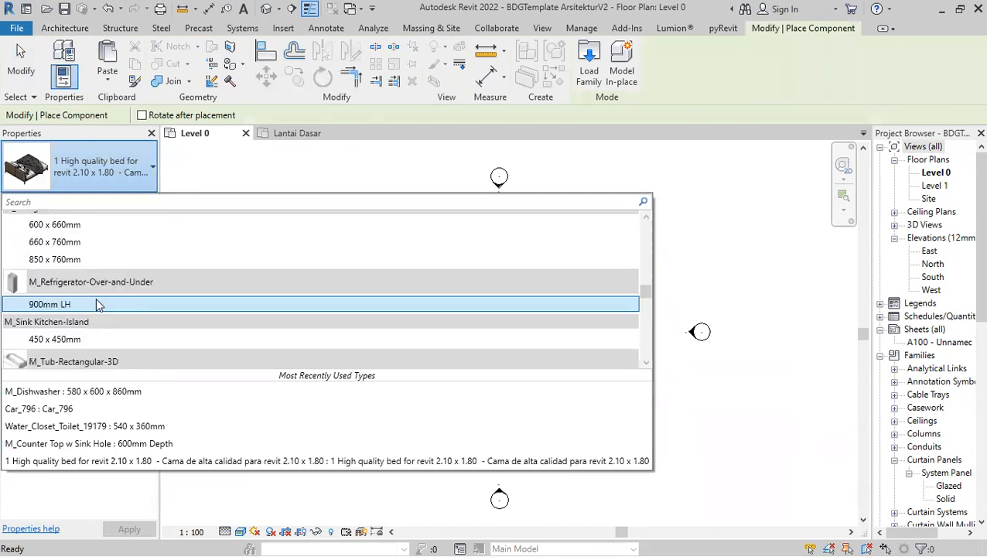
scroll(90, 297, "up", 1)
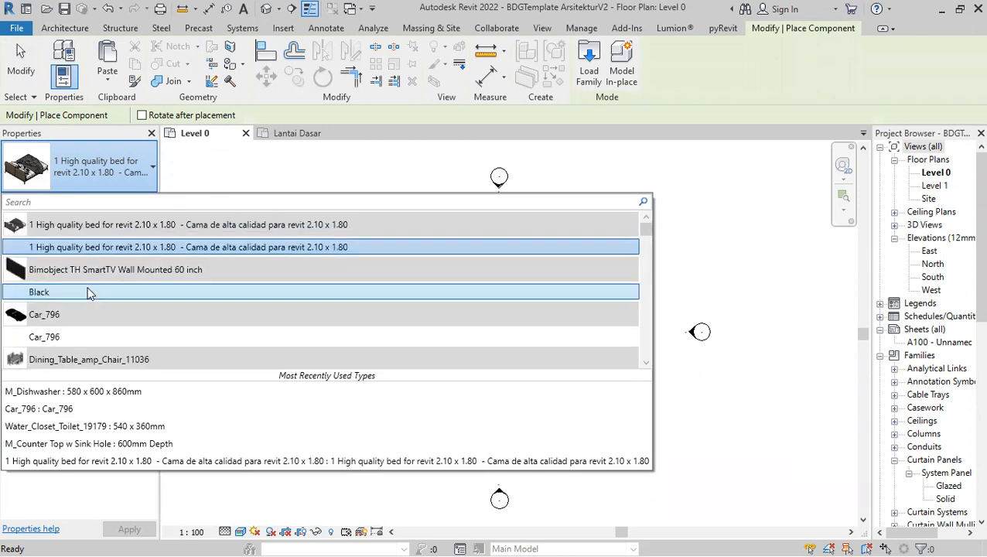
key("Escape")
key("Escape")
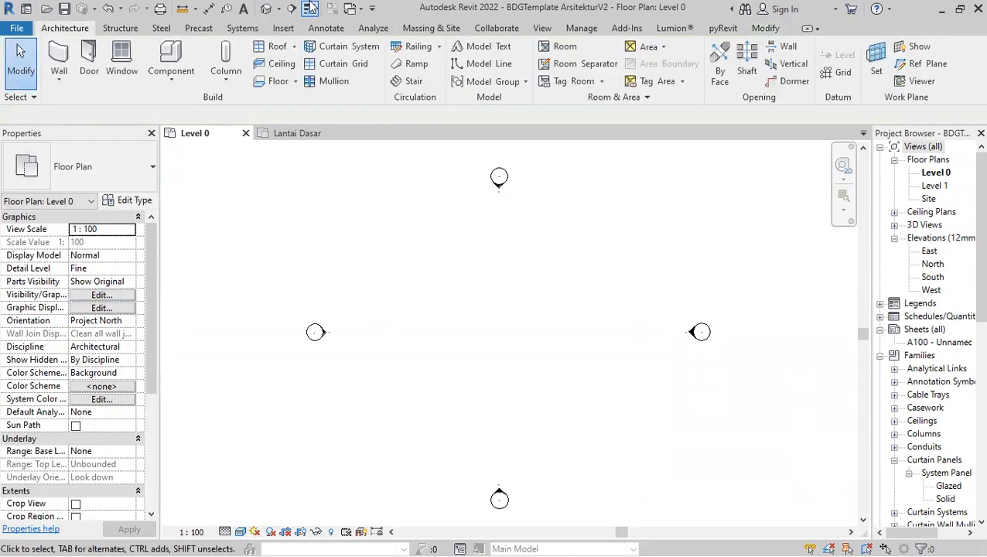
Start loading a family into the template
left_click(284, 27)
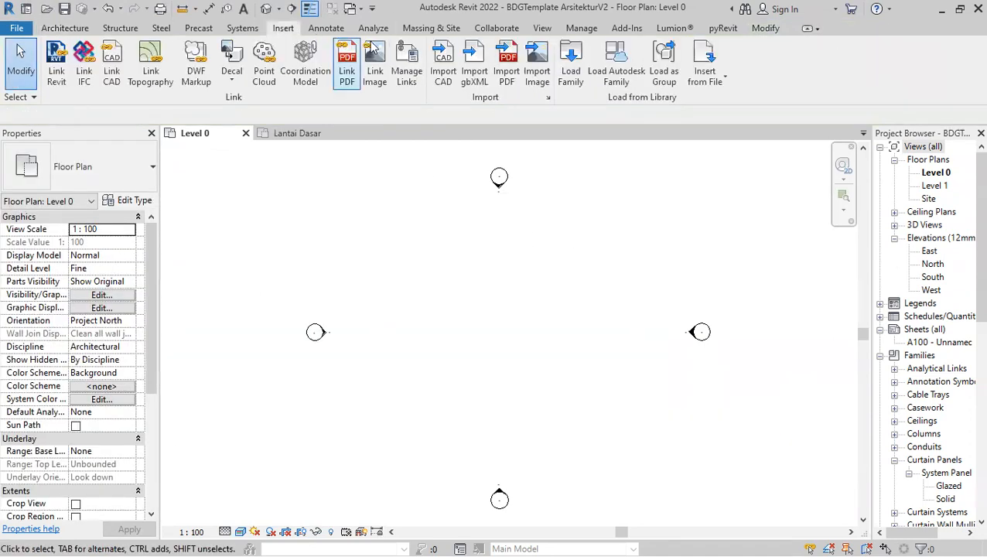
left_click(571, 62)
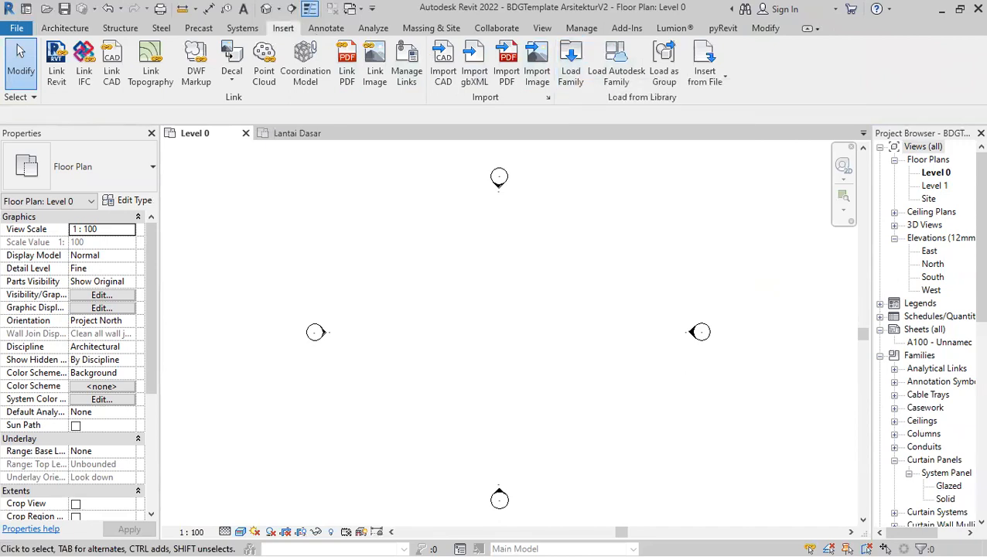